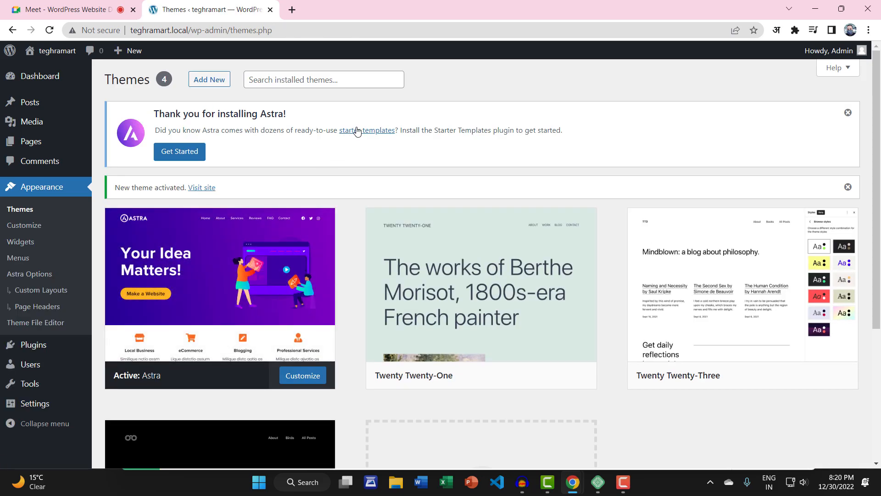
Step: Activate the Starter Templates plugin, launch the site builder, and pick Elementor as page builder
left_click(182, 157)
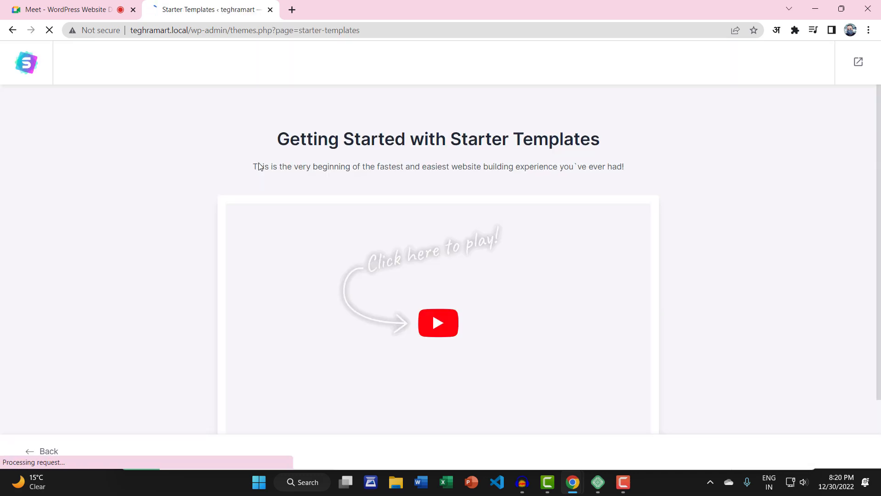
scroll(259, 165, "down", 2)
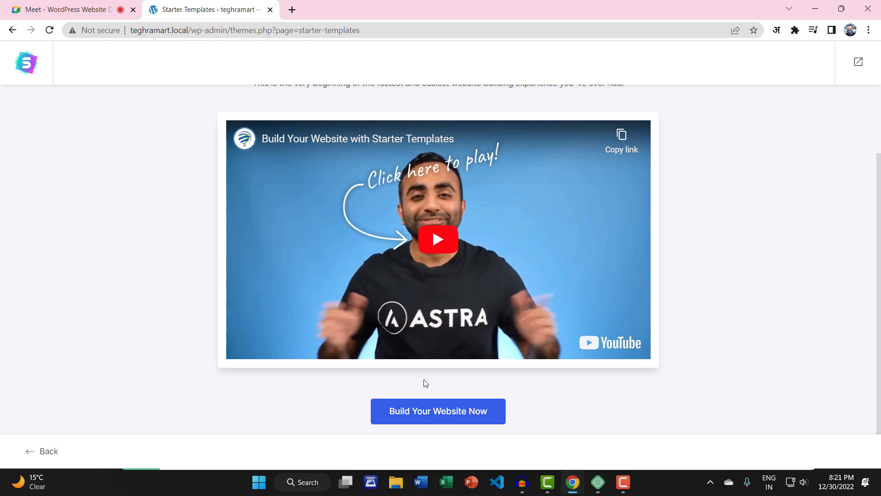
left_click(438, 412)
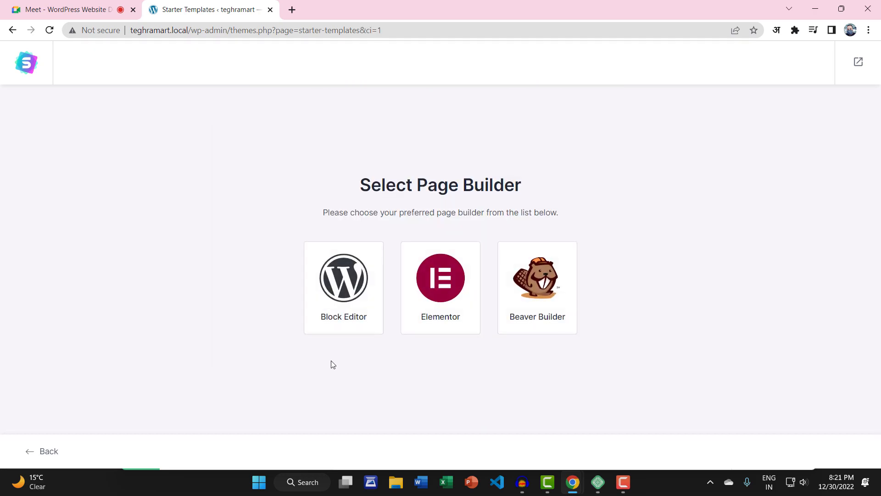
left_click(442, 290)
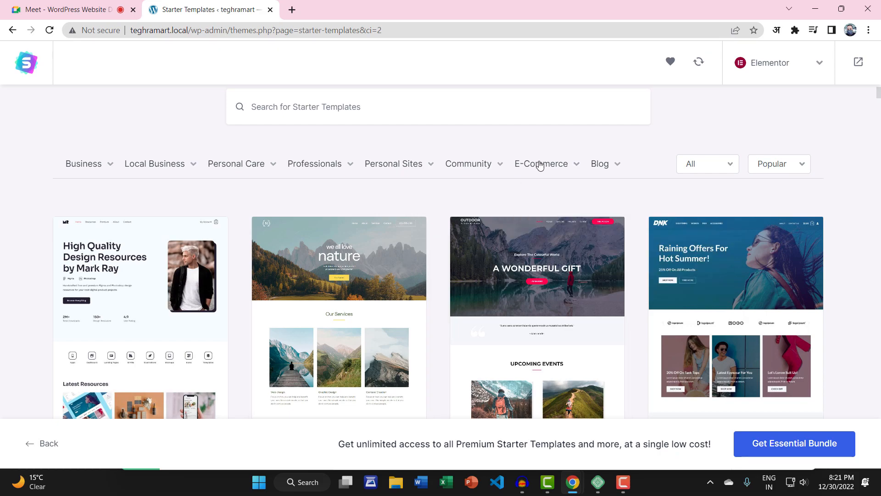
Step: Filter the template library to E-Commerce and browse store templates like Brandstore and Be Bold
mouse_move(540, 166)
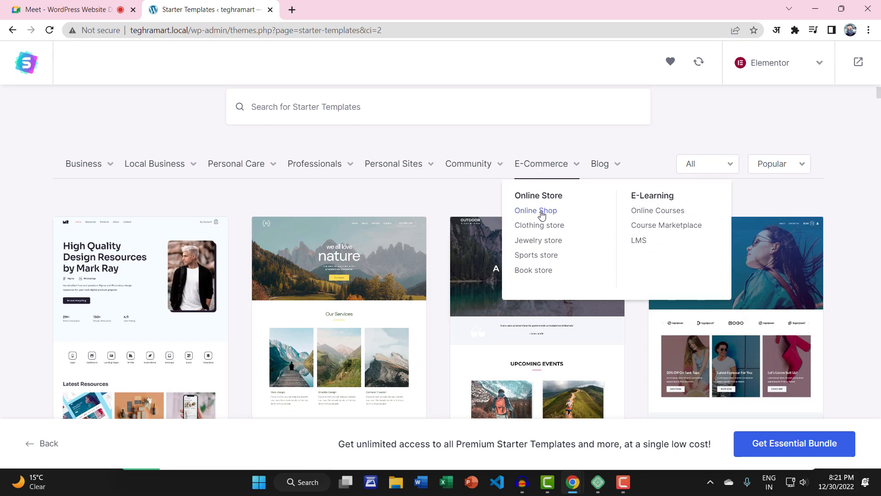
left_click(528, 165)
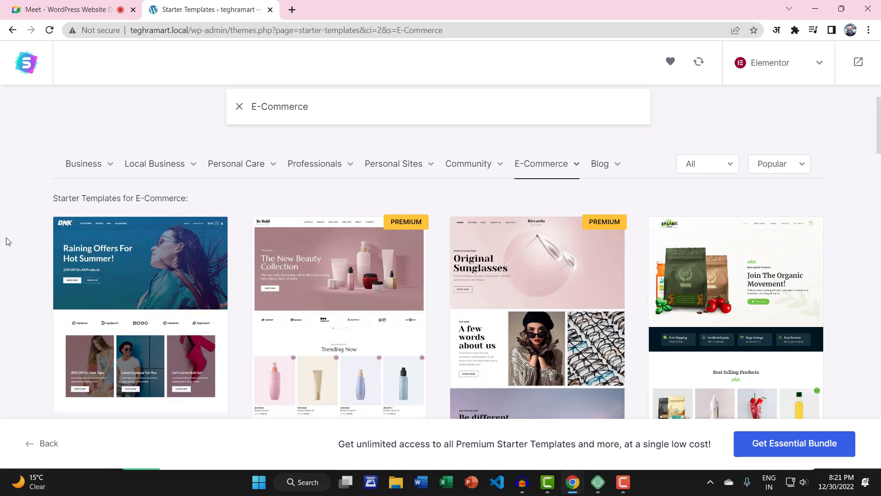
scroll(19, 264, "down", 3)
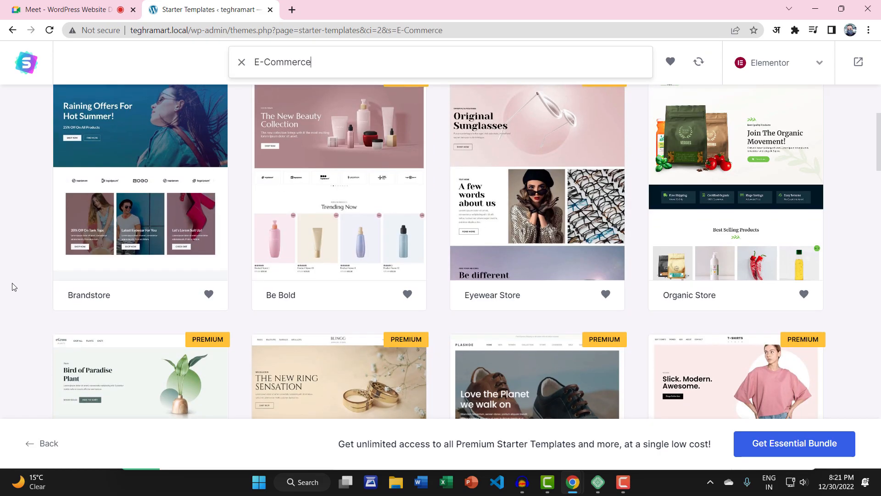
scroll(13, 287, "up", 1)
scroll(13, 287, "down", 3)
scroll(12, 286, "down", 2)
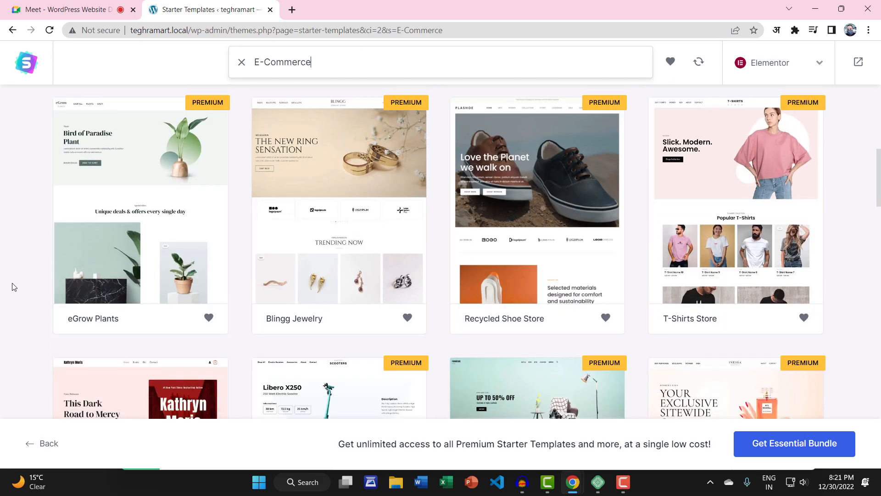
scroll(13, 287, "up", 1)
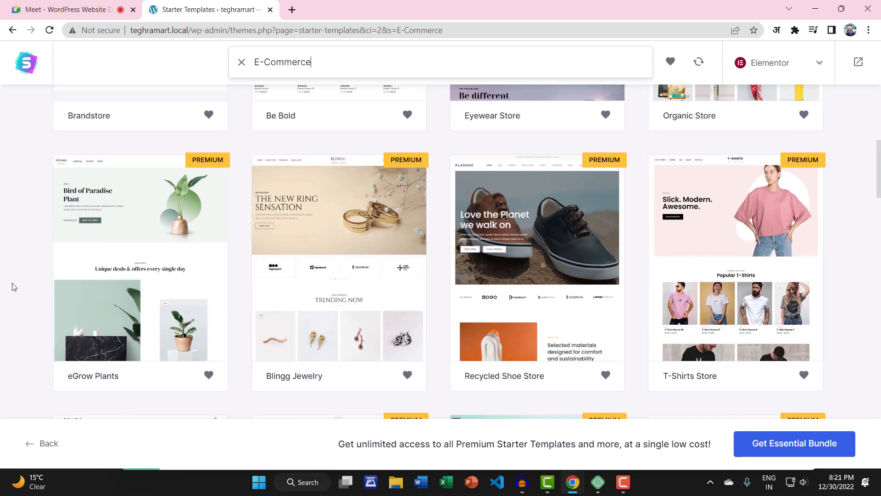
scroll(13, 287, "down", 5)
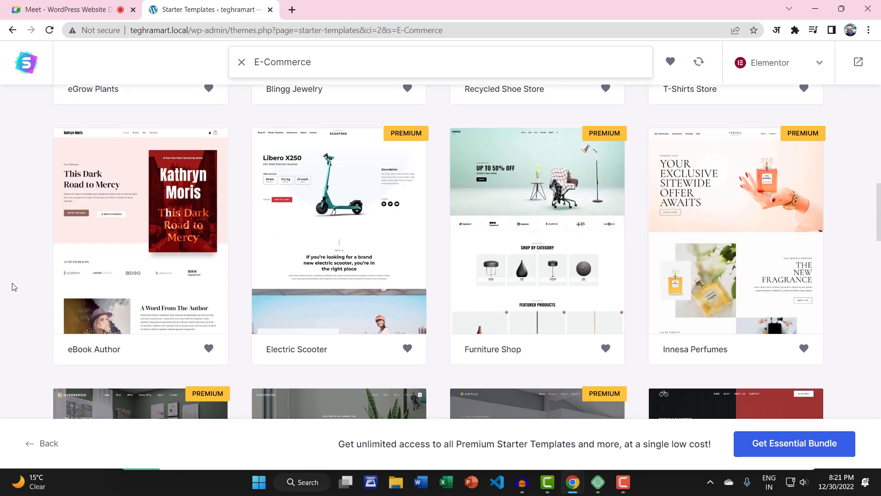
scroll(14, 286, "down", 6)
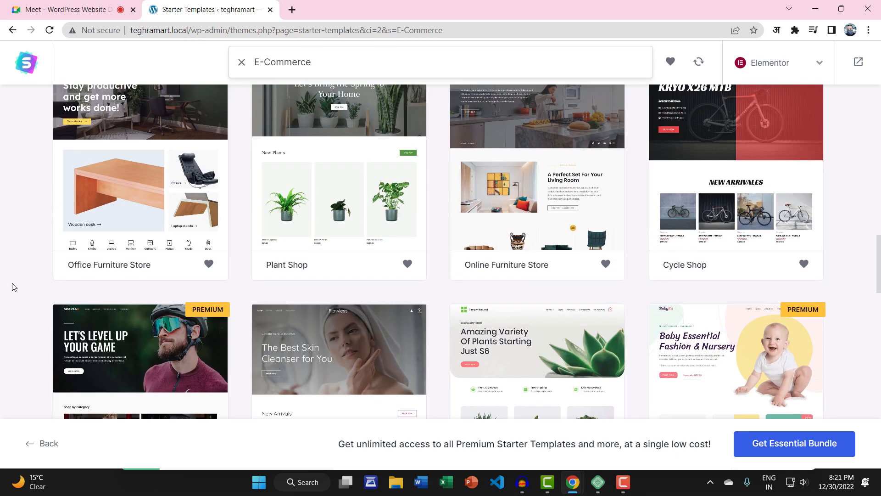
scroll(14, 287, "up", 15)
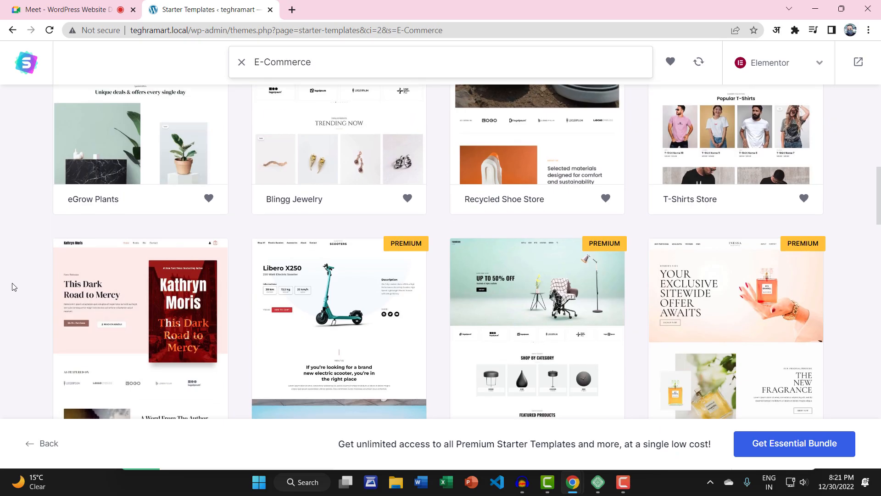
scroll(14, 287, "up", 2)
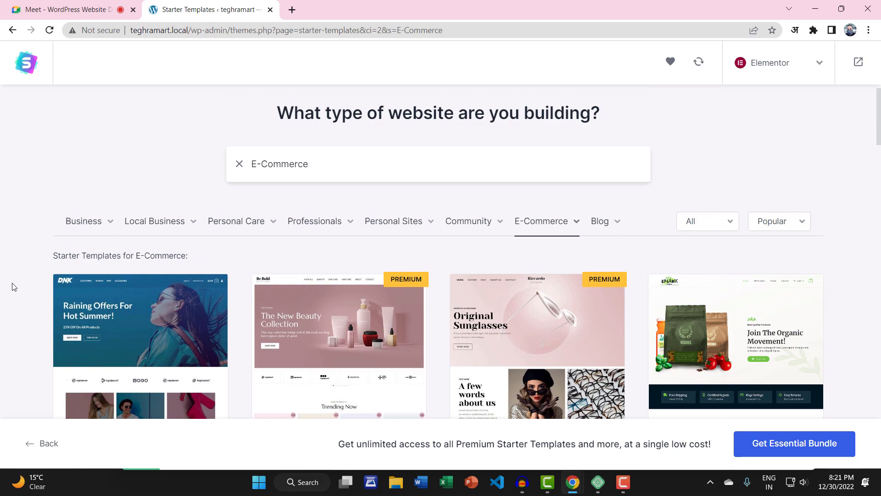
scroll(14, 287, "down", 1)
scroll(14, 287, "down", 3)
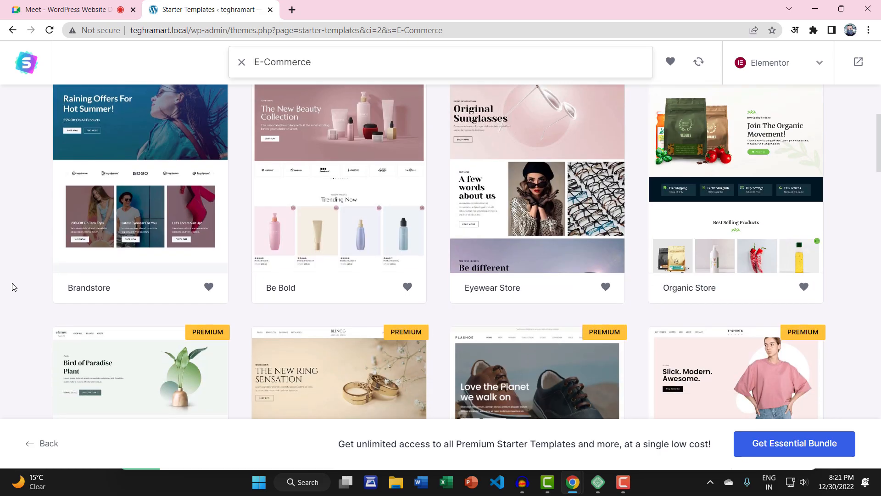
scroll(14, 287, "down", 5)
scroll(13, 287, "down", 5)
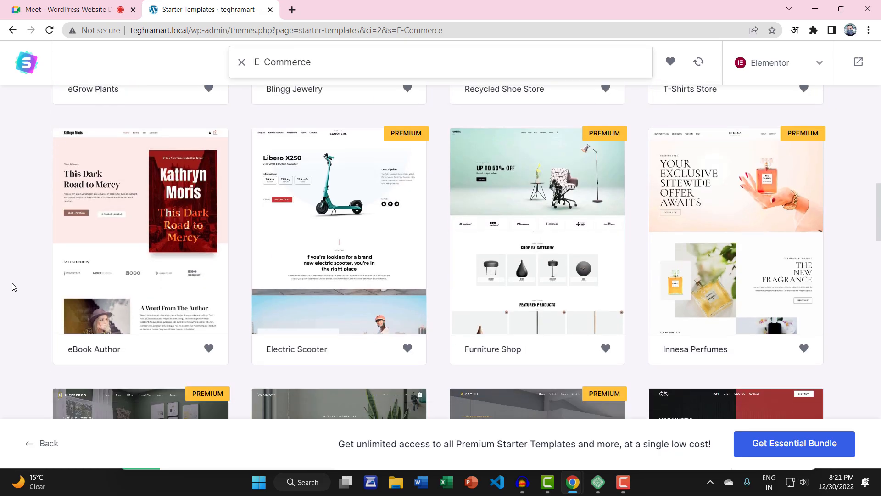
scroll(14, 287, "up", 12)
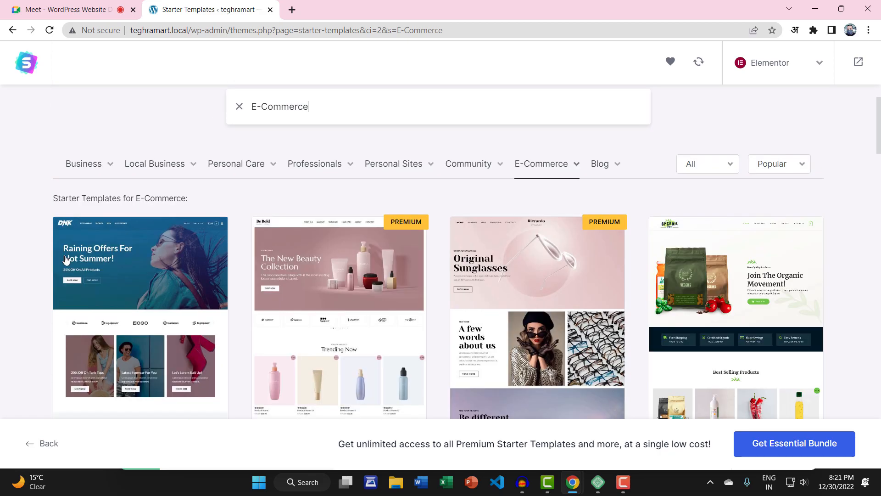
Step: Choose the Brandstore template, skip the logo, and keep the default colours and fonts
left_click(123, 241)
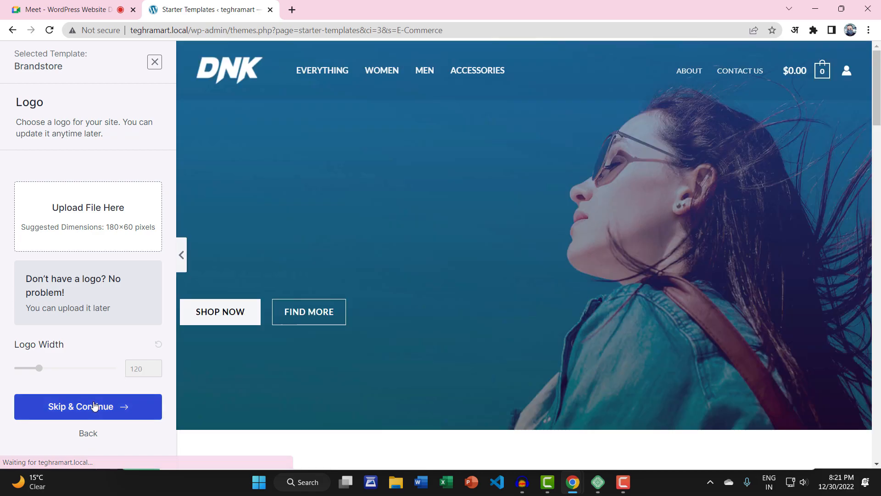
left_click(94, 406)
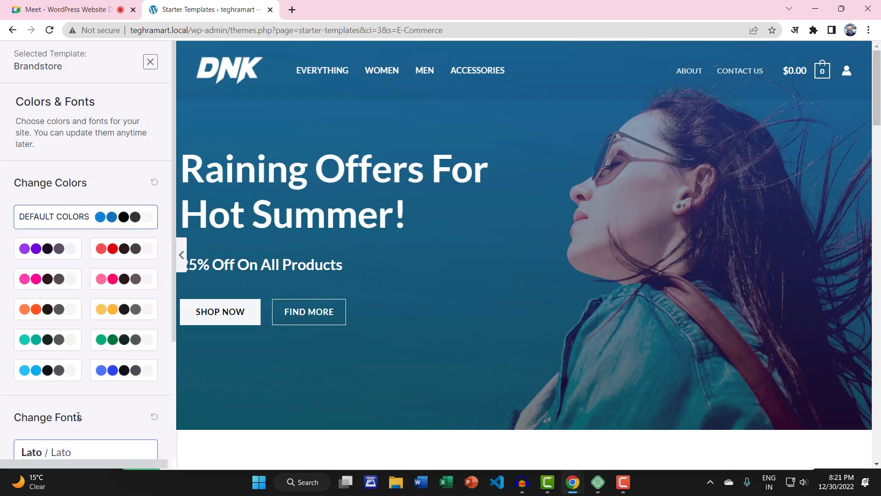
scroll(91, 408, "down", 3)
left_click(91, 407)
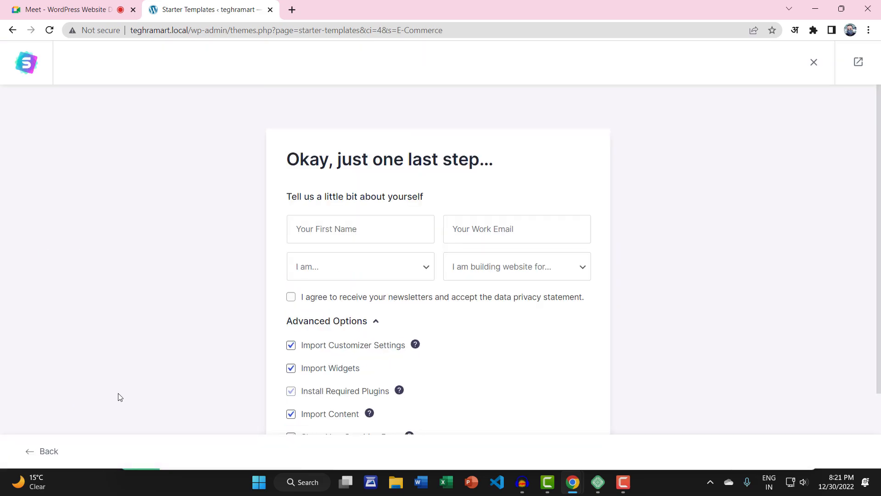
Step: Enter the user's first name and work email address in the final-step form
left_click(351, 225)
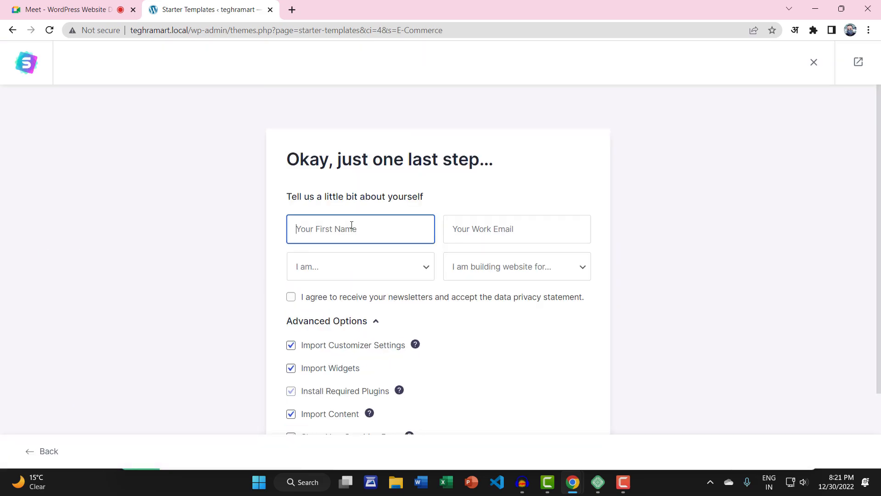
type("Keshav")
key("Tab")
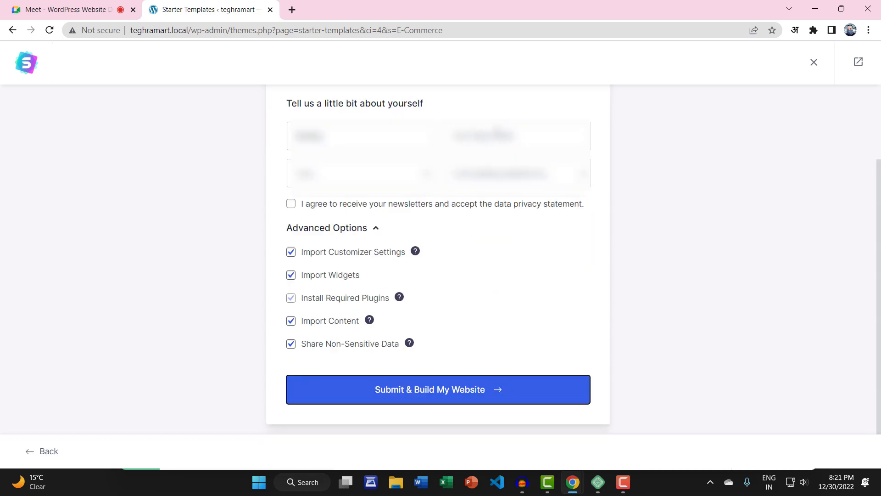
left_click(509, 136)
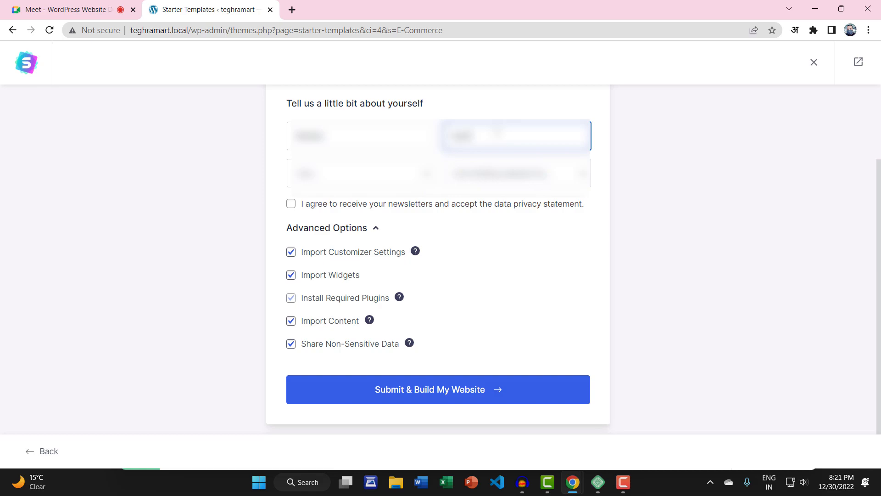
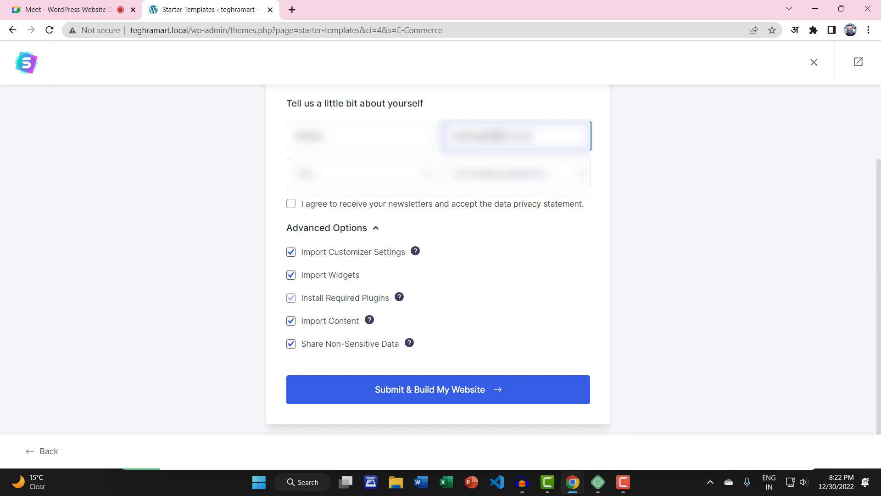
Step: Choose Expert level and Myself/My Company, accept the newsletter agreement, and submit to build
left_click(350, 180)
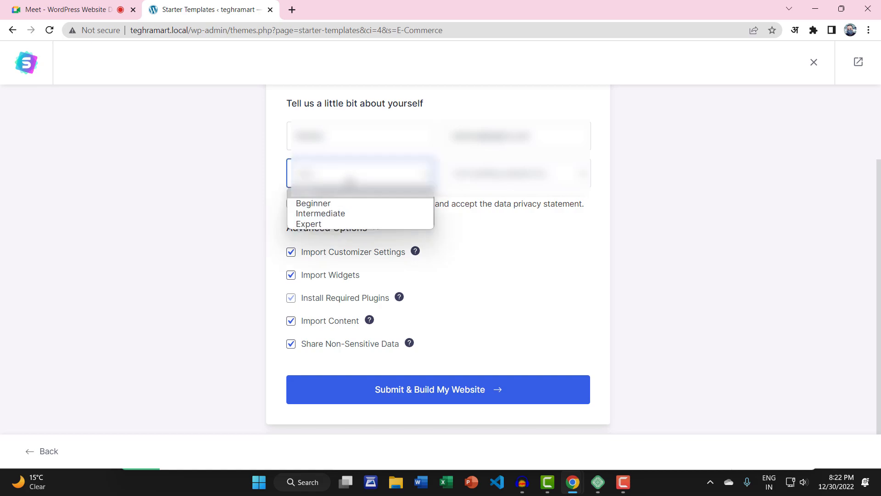
left_click(335, 225)
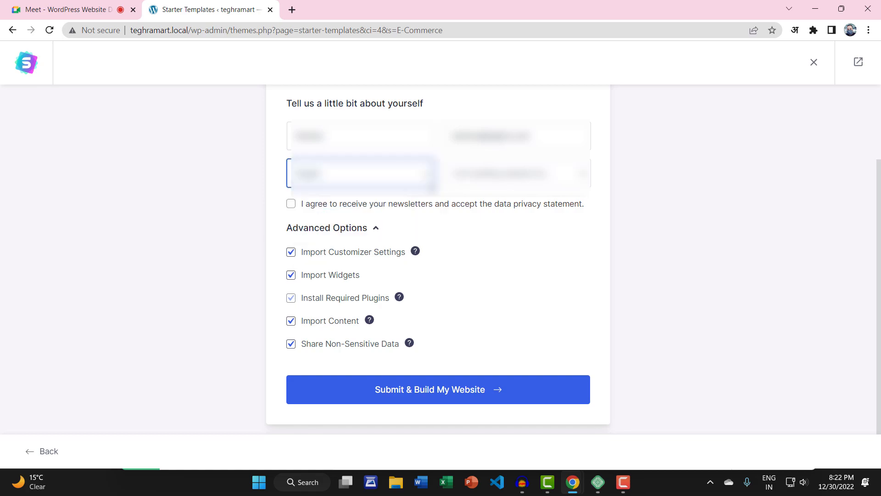
left_click(449, 175)
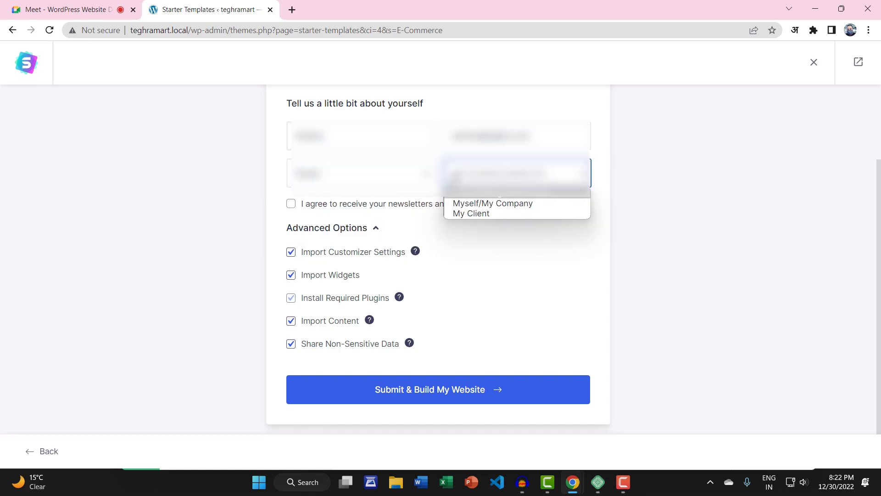
left_click(464, 208)
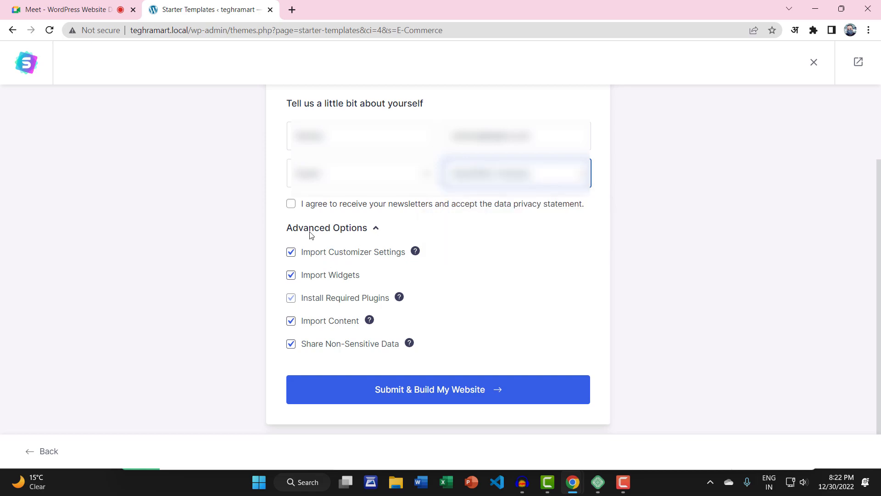
left_click(292, 204)
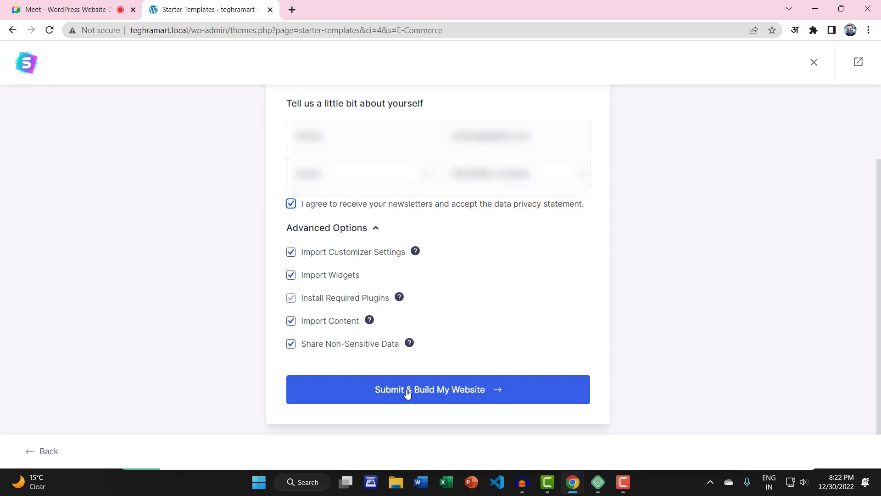
left_click(427, 389)
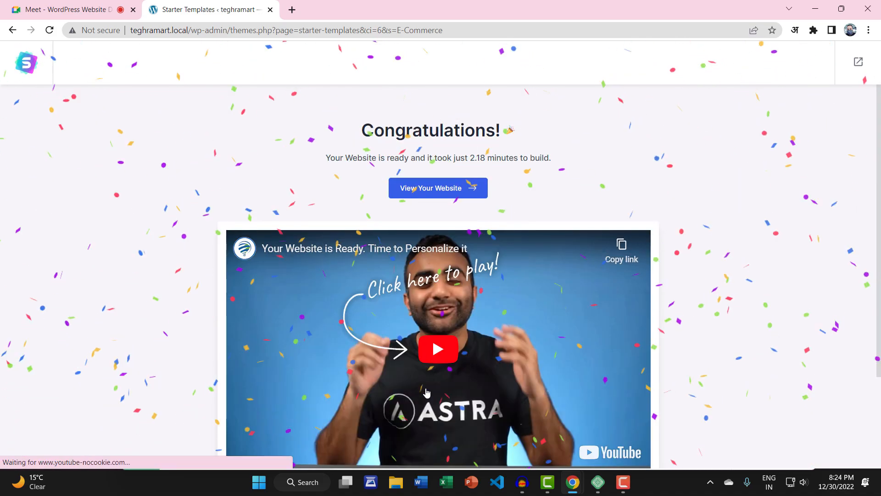
Step: Review the Congratulations page and open the finished storefront in a new tab
scroll(426, 393, "down", 3)
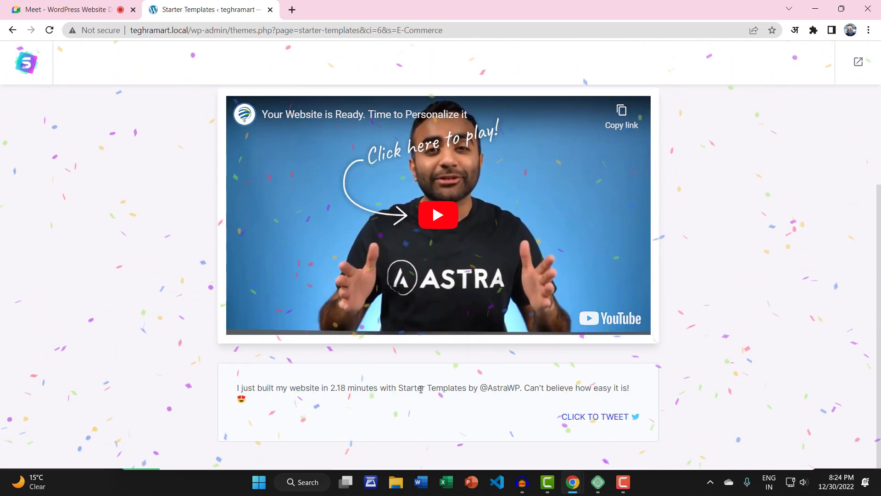
scroll(421, 389, "up", 3)
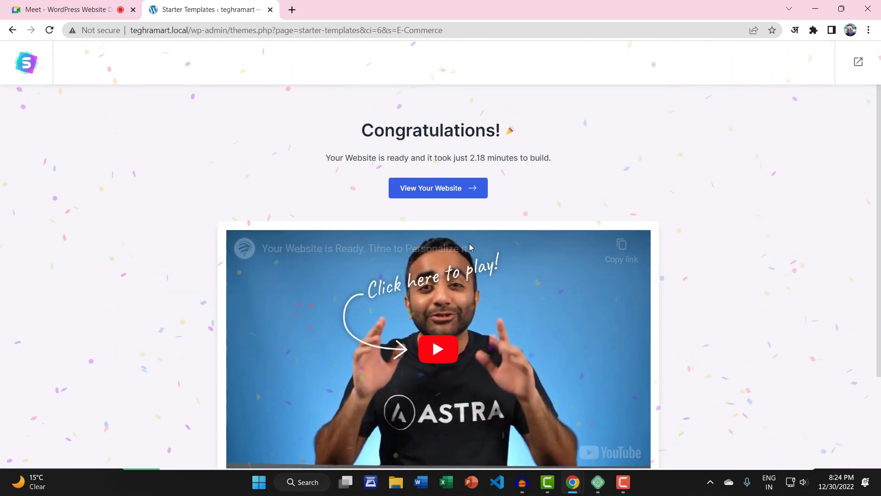
left_click(425, 193)
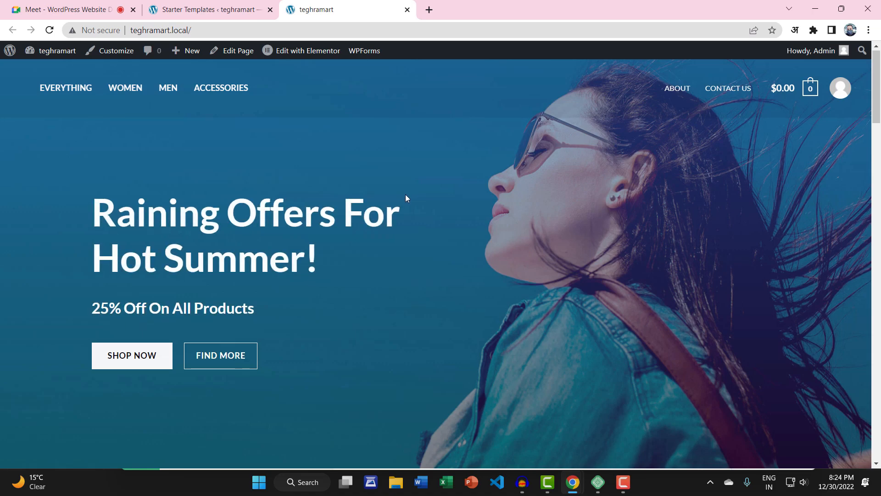
scroll(406, 194, "down", 5)
scroll(405, 214, "down", 5)
scroll(405, 214, "up", 11)
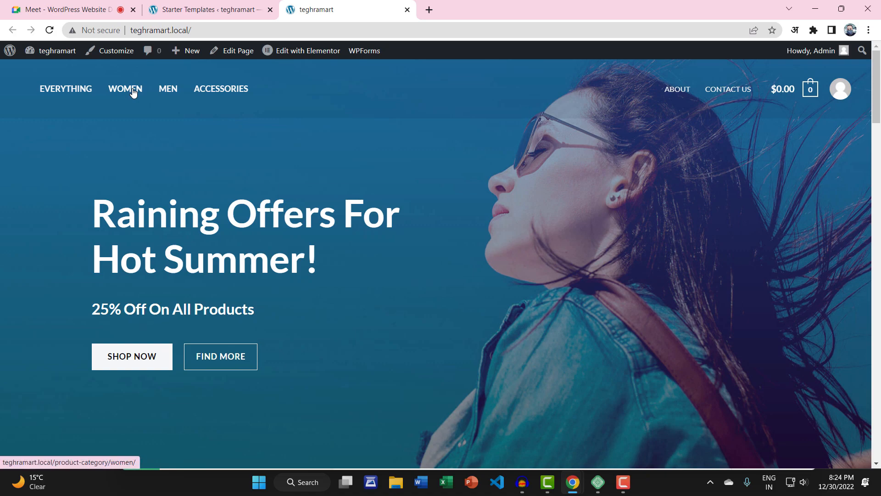
left_click(134, 93)
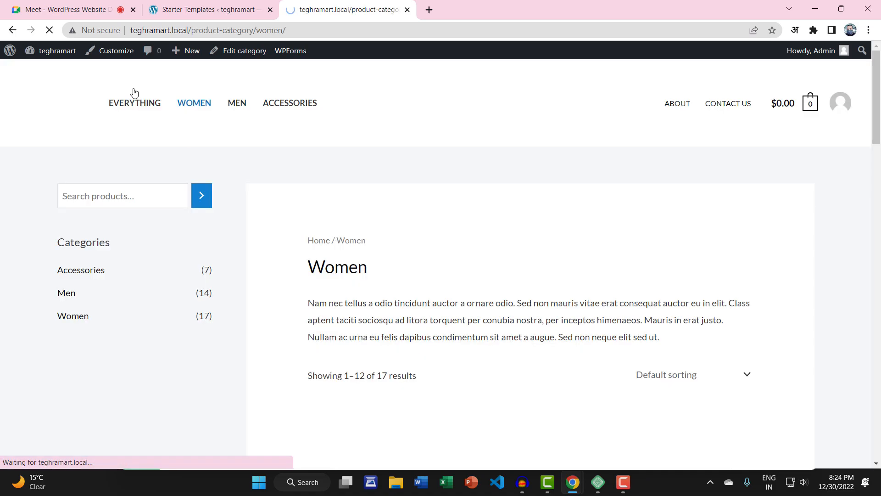
scroll(489, 202, "down", 3)
scroll(489, 219, "down", 6)
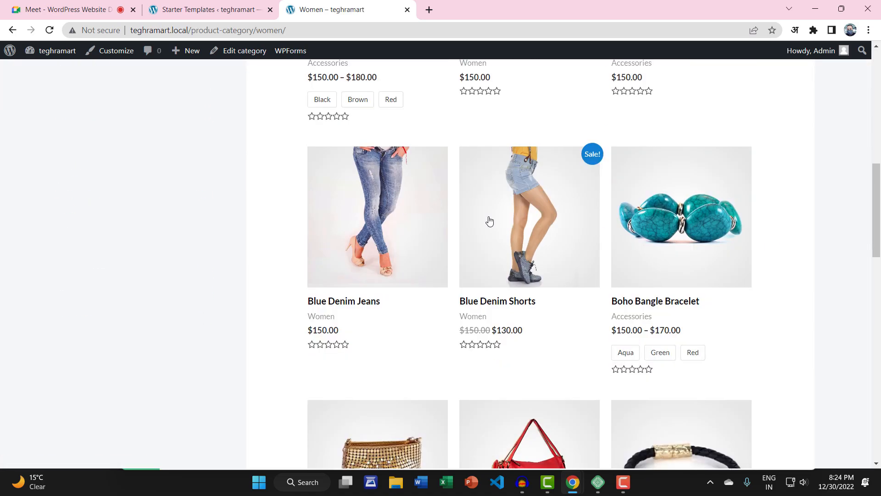
scroll(489, 220, "up", 3)
left_click(489, 220)
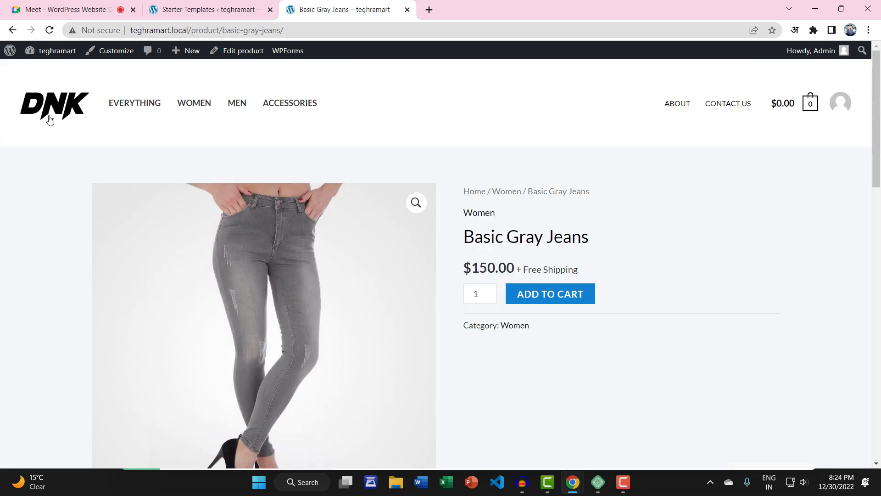
left_click(49, 116)
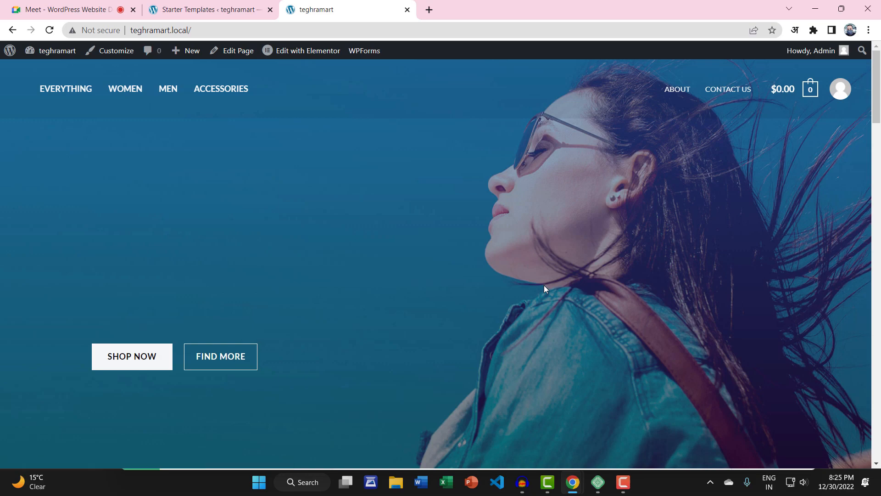
scroll(464, 296, "down", 7)
scroll(463, 299, "up", 7)
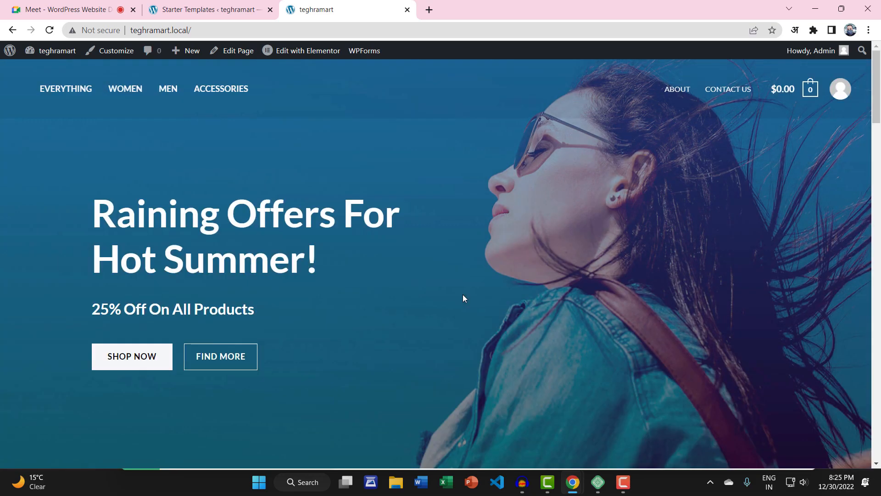
mouse_move(42, 52)
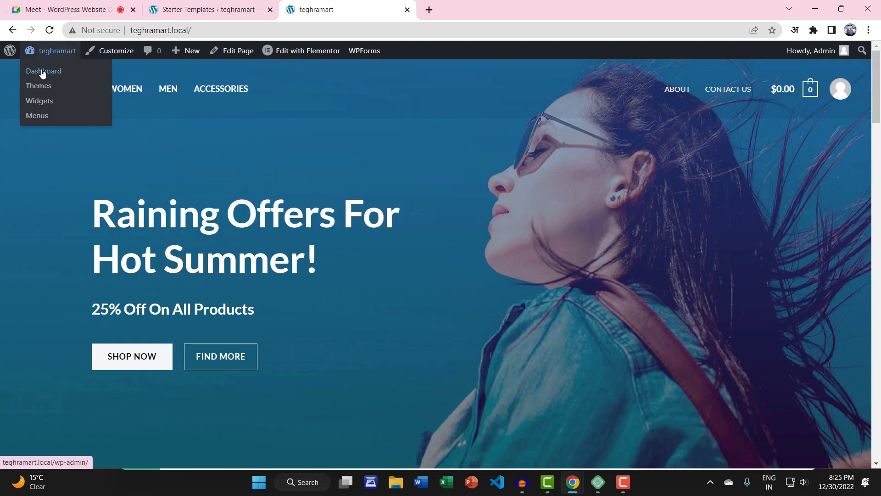
Step: Go to the admin Dashboard and open the All Products list of 31 items
left_click(38, 72)
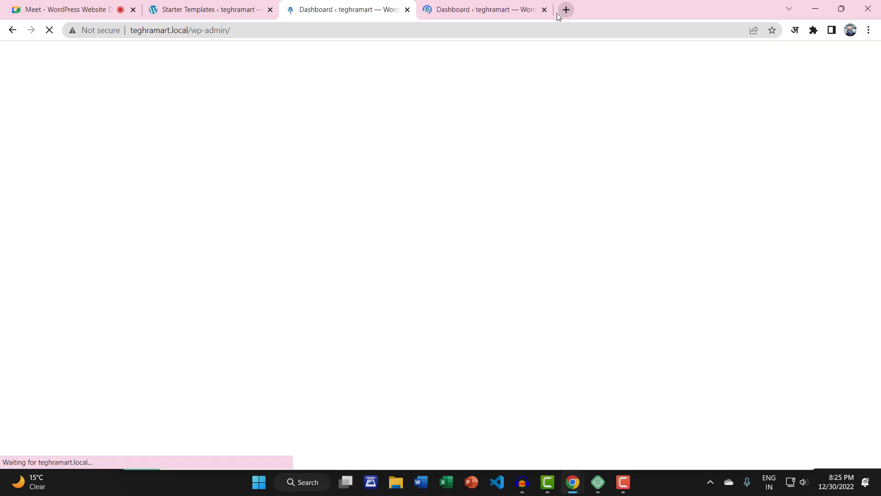
left_click(543, 10)
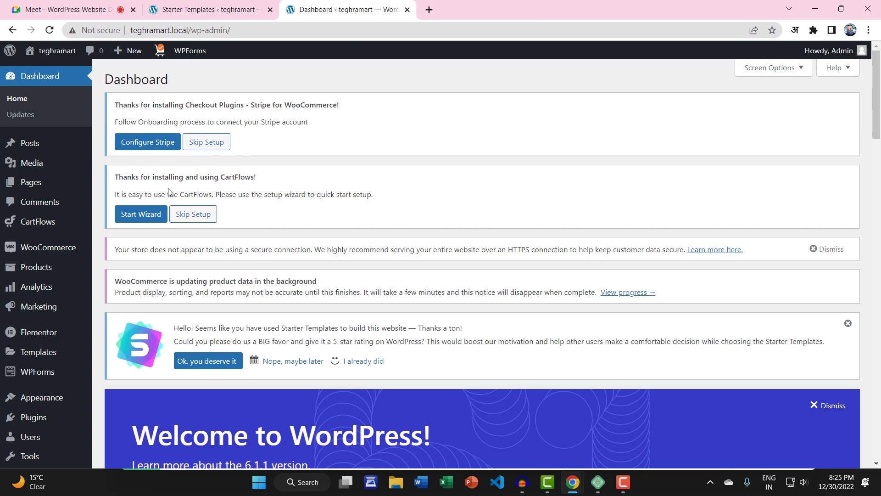
scroll(69, 280, "down", 2)
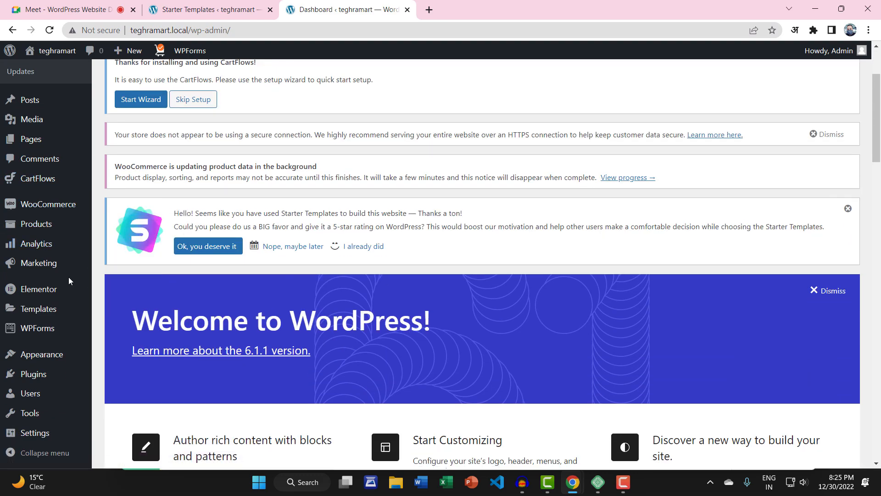
mouse_move(81, 229)
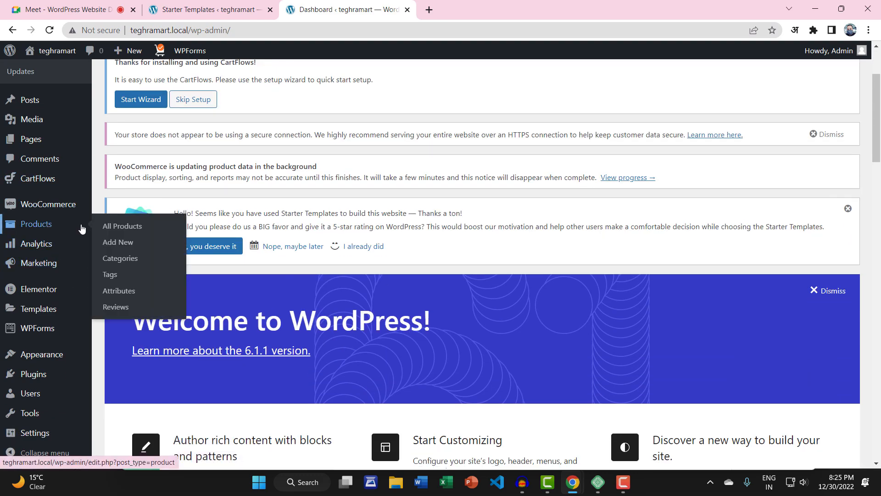
left_click(115, 227)
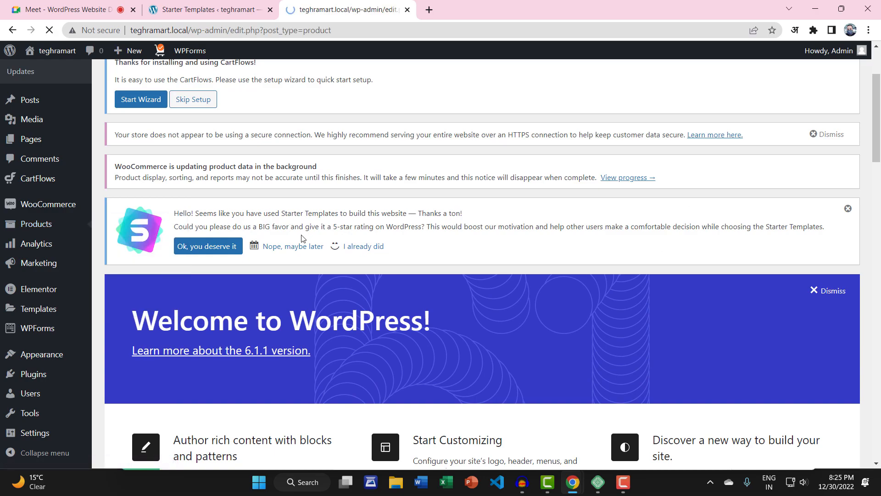
scroll(257, 215, "down", 5)
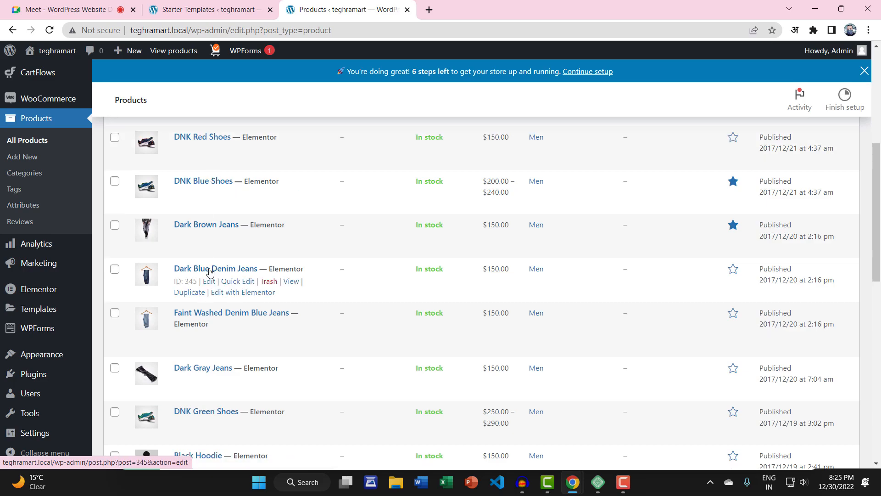
scroll(209, 271, "up", 5)
scroll(194, 230, "down", 2)
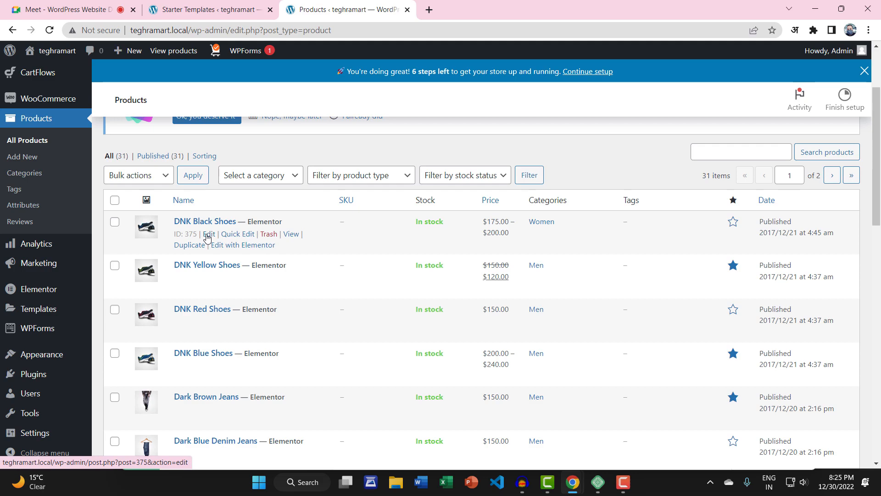
Step: Select all products and choose Move to Trash in Bulk actions, then deselect without applying
left_click(115, 201)
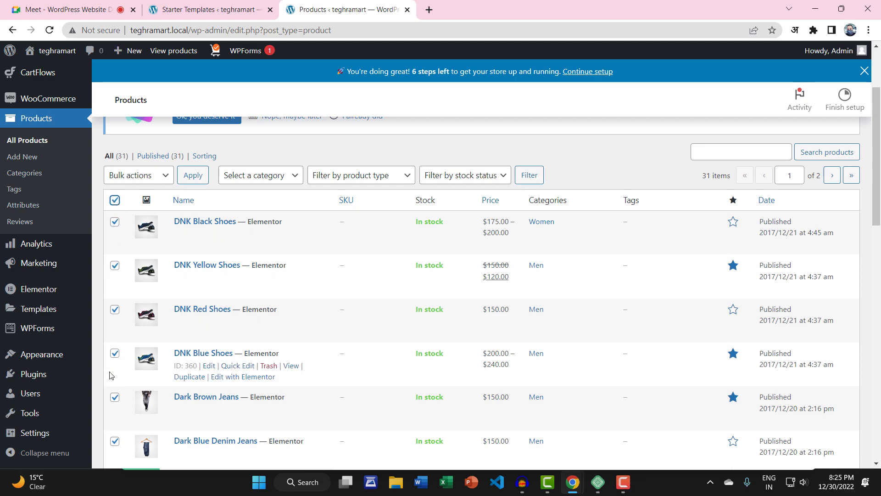
left_click(123, 175)
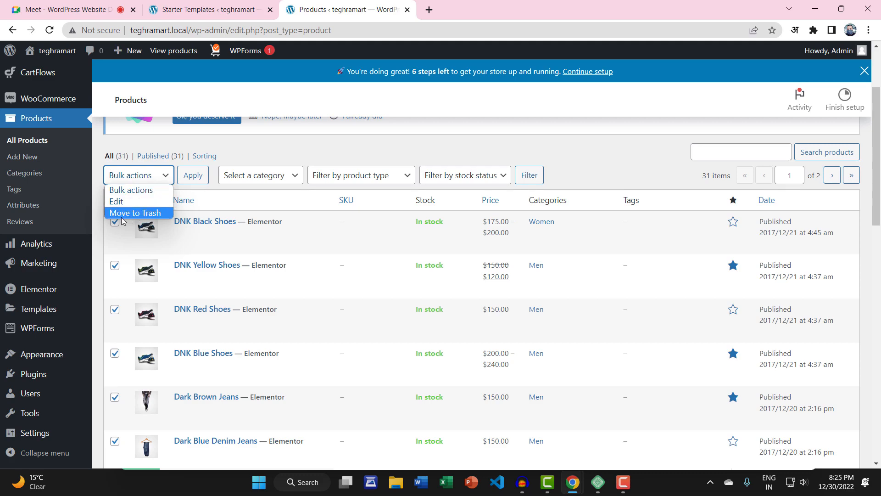
left_click(146, 213)
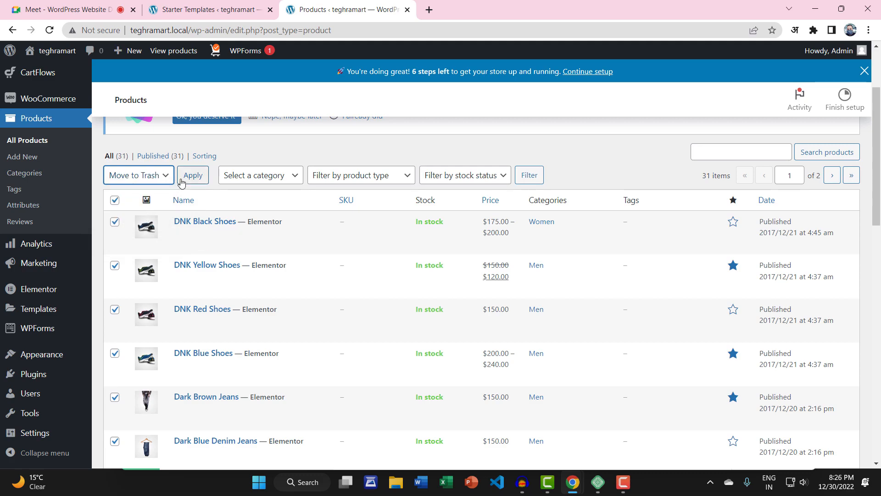
scroll(227, 306, "down", 6)
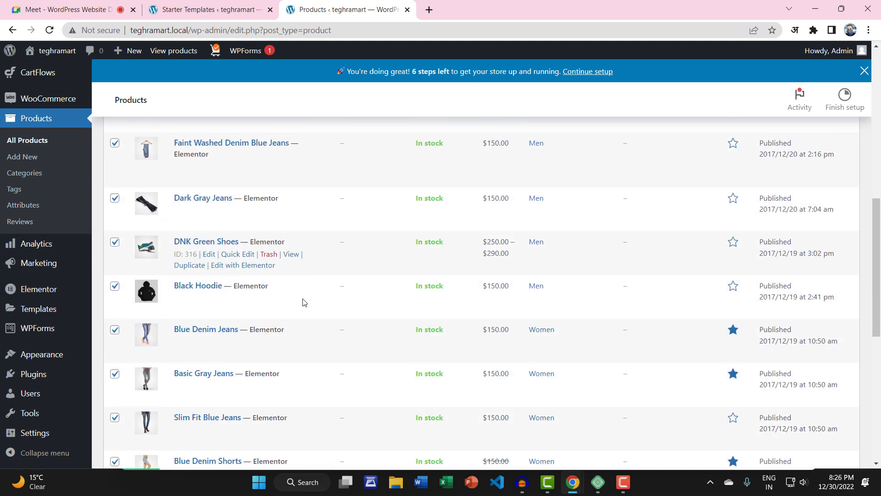
scroll(281, 313, "up", 10)
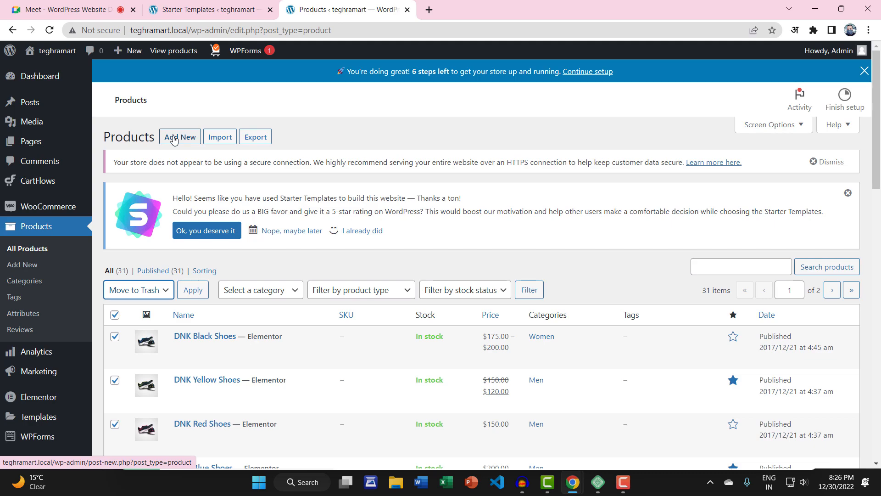
scroll(166, 197, "down", 4)
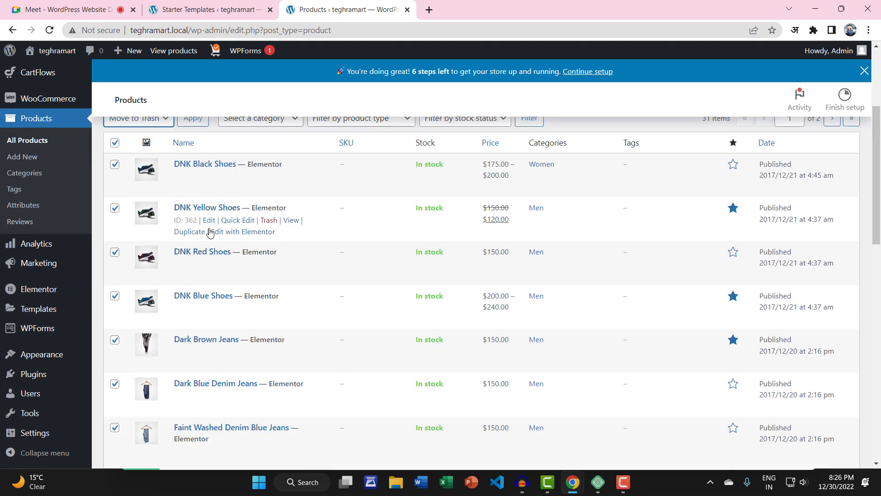
scroll(208, 232, "up", 1)
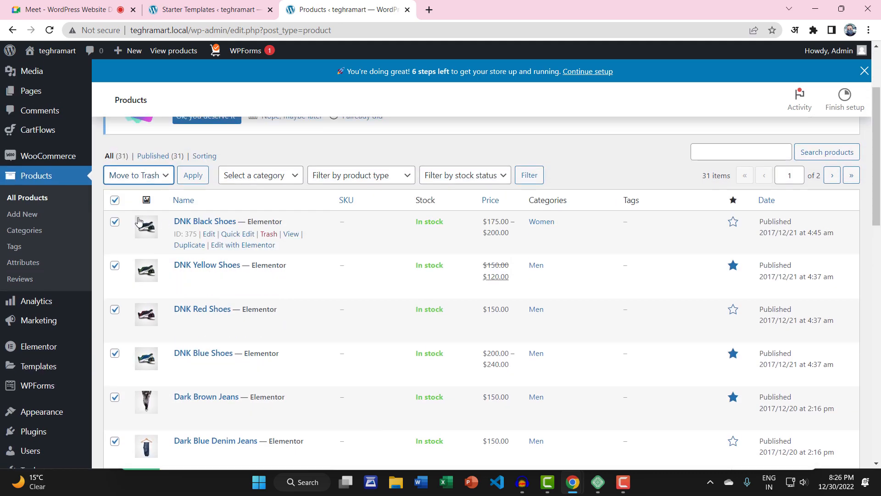
left_click(114, 200)
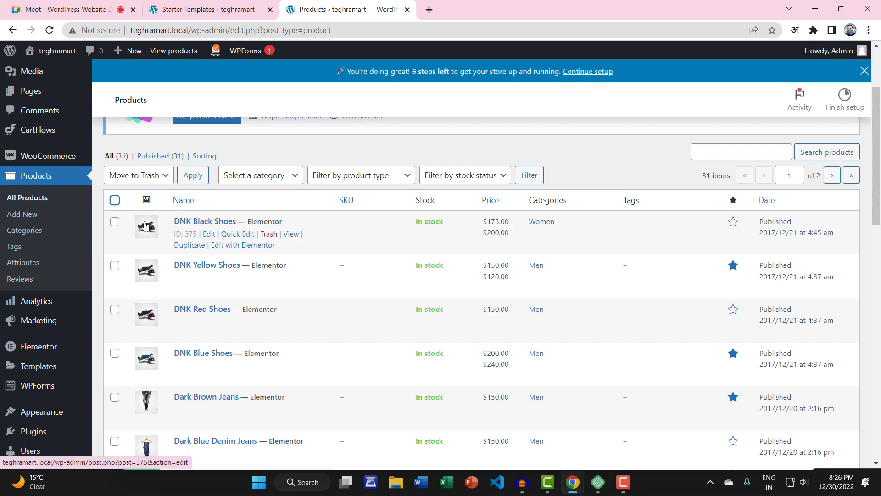
Step: Open the WooCommerce Settings page from the admin menu
scroll(101, 333, "down", 1)
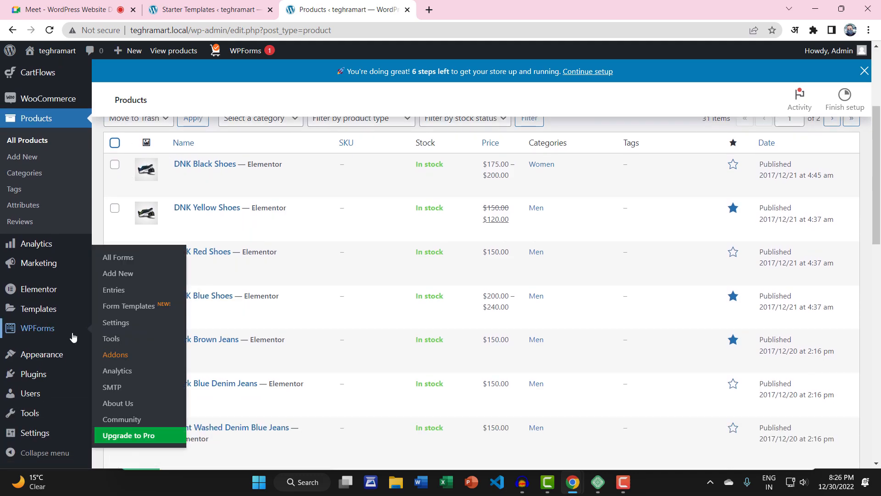
scroll(73, 338, "down", 1)
mouse_move(46, 434)
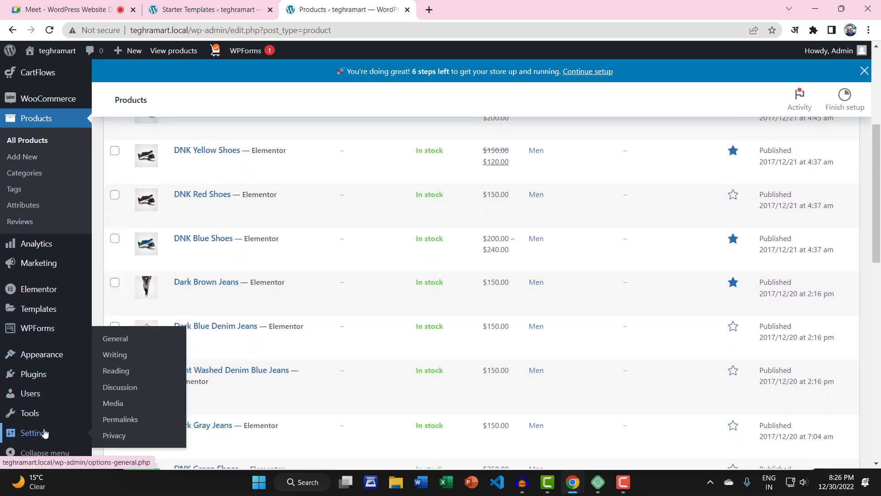
scroll(46, 434, "up", 4)
mouse_move(48, 206)
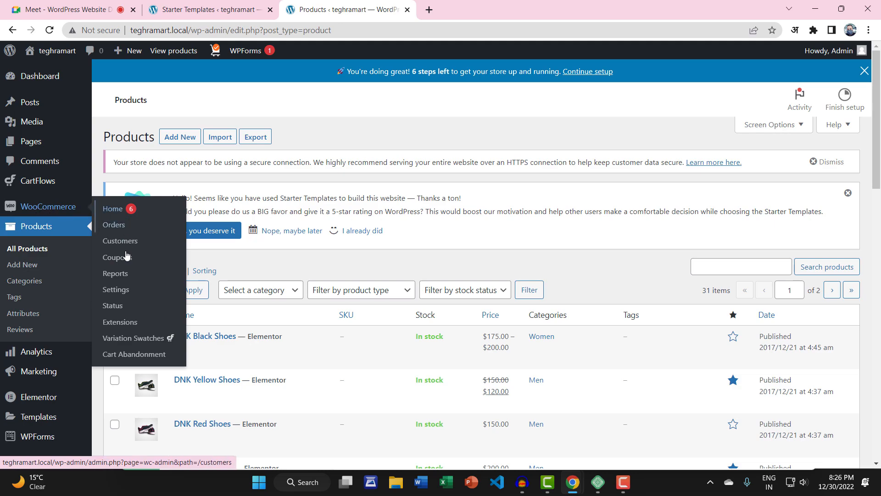
left_click(119, 294)
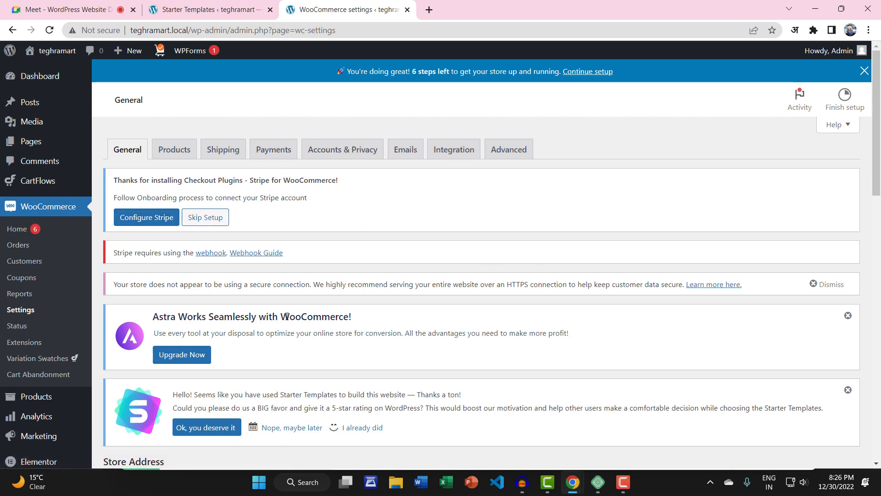
Step: Fill in the store's first address line and move to the City field
scroll(287, 317, "down", 6)
left_click(258, 224)
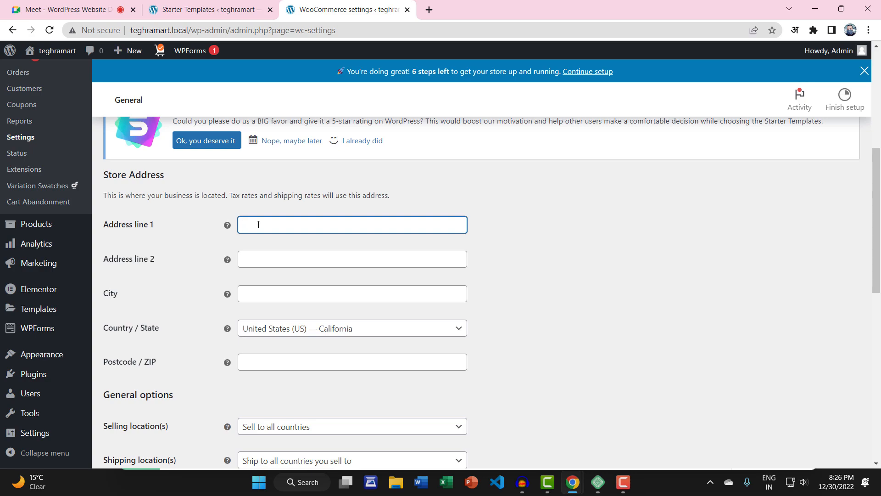
type("Teghra")
left_click(260, 289)
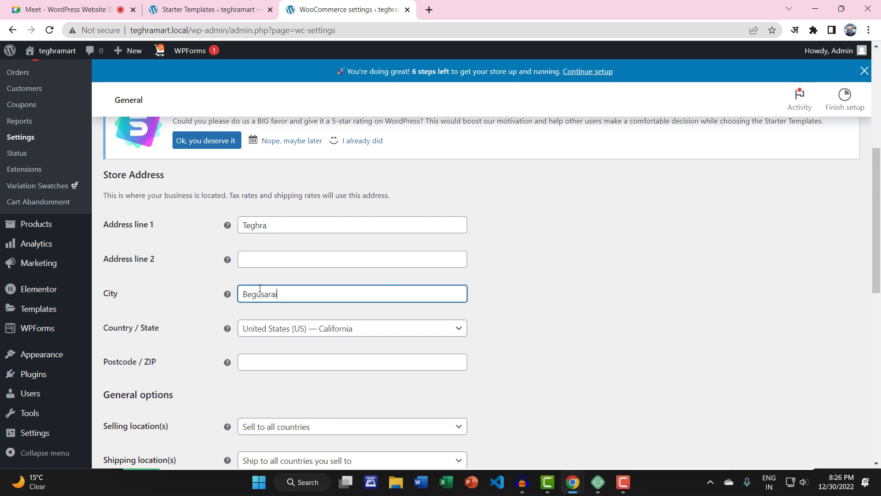
Step: Set the store country/state to India — Assam and enter the store postcode
scroll(260, 296, "down", 2)
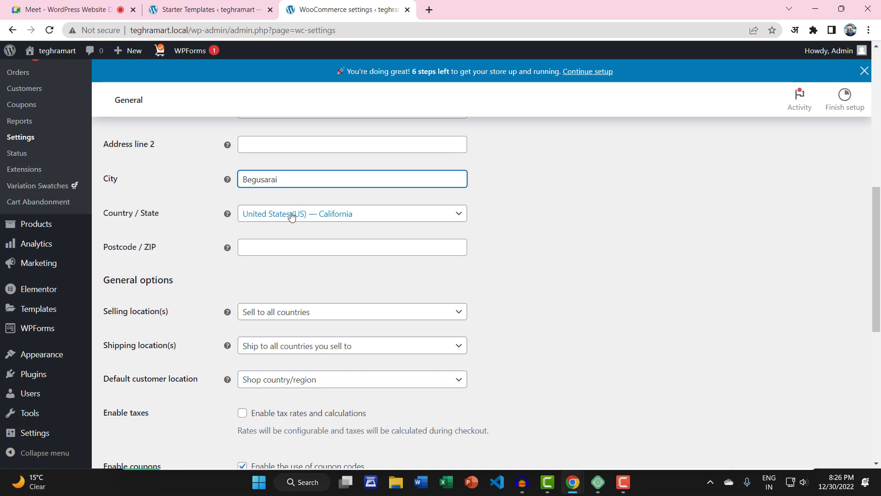
left_click(292, 215)
left_click(266, 227)
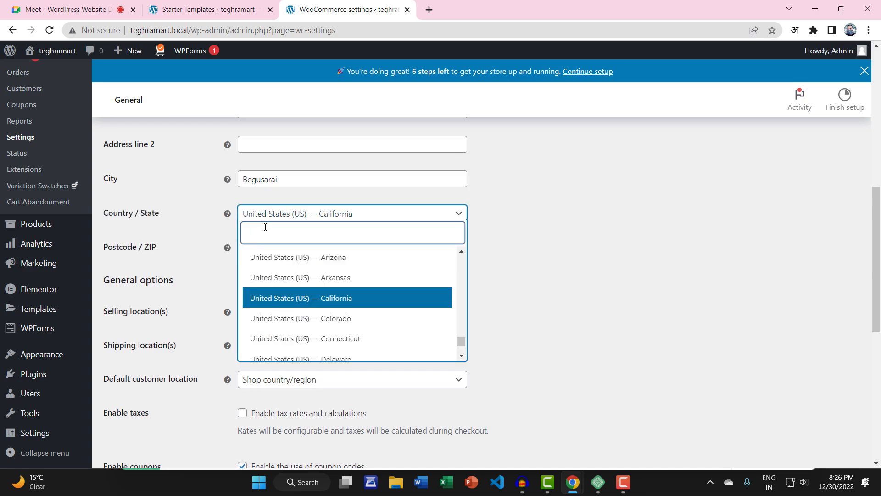
type("ind")
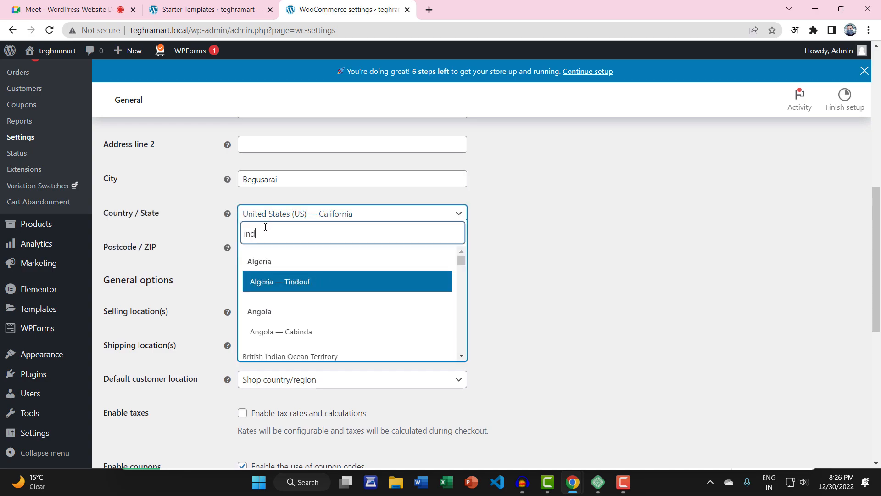
type("ia")
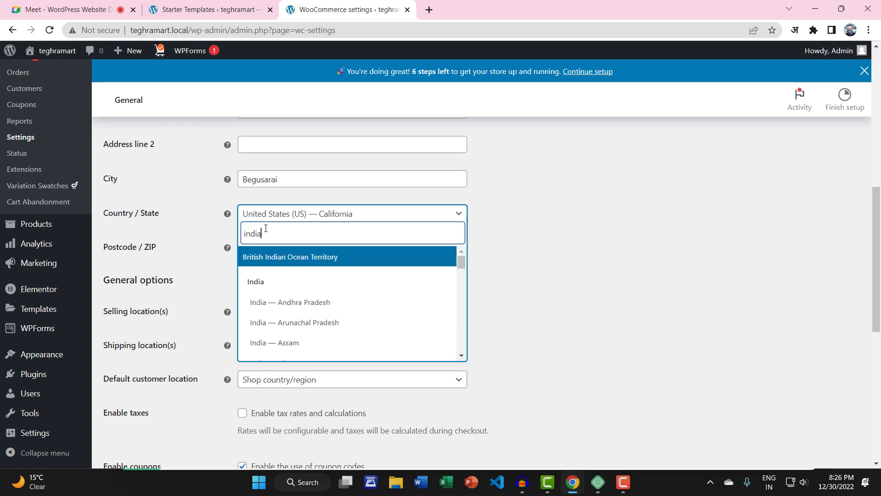
left_click(275, 343)
scroll(186, 354, "down", 1)
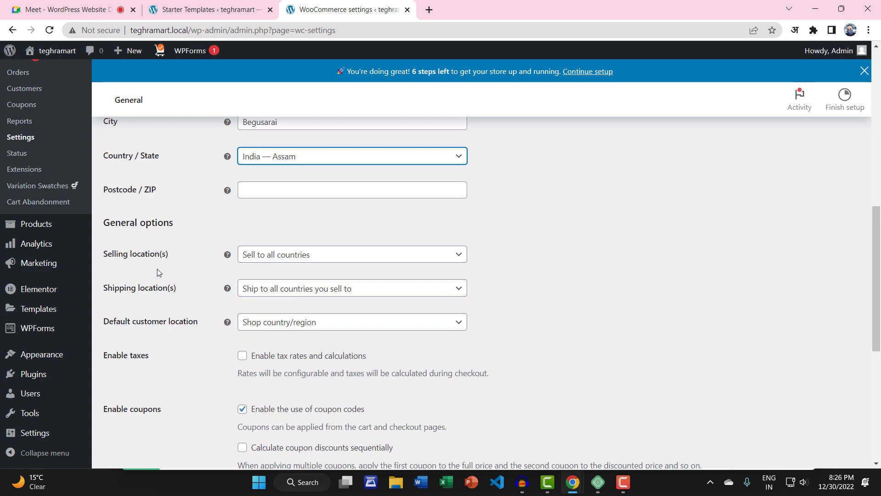
left_click(258, 192)
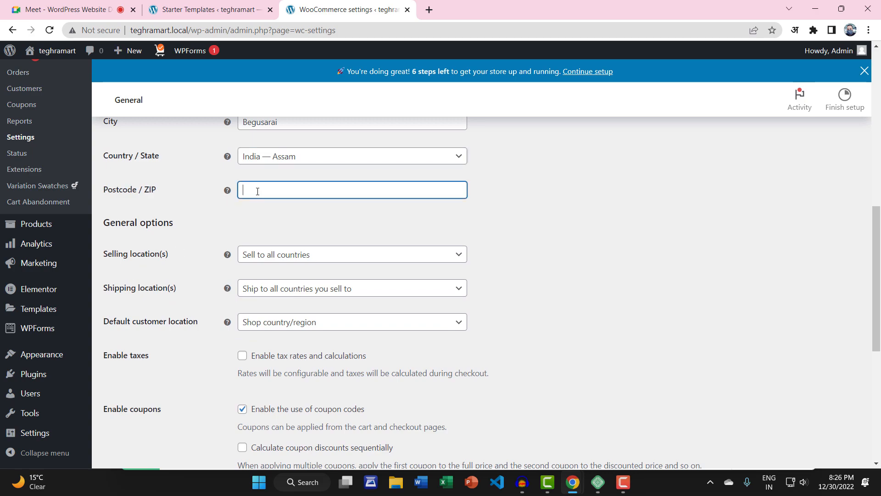
type("851133")
Step: Set Selling location(s) to 'Sell to specific countries' with India as the only country
left_click(315, 256)
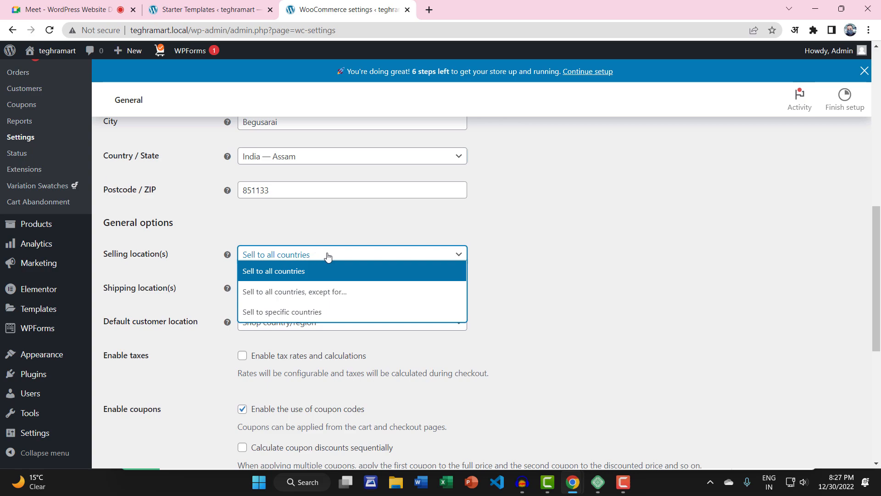
left_click(292, 314)
left_click(279, 291)
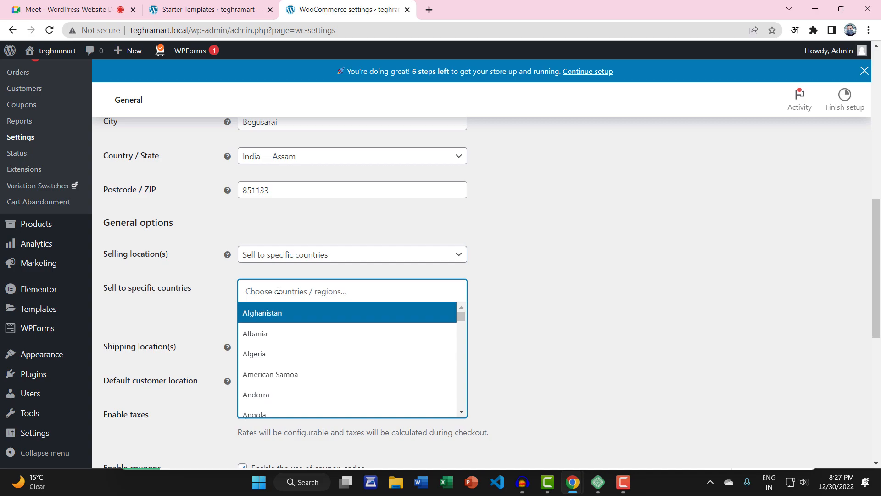
type("india")
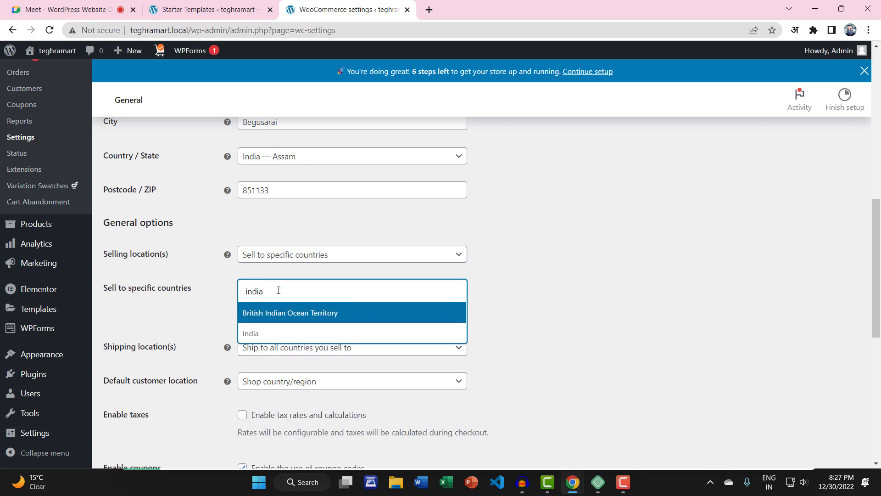
left_click(251, 333)
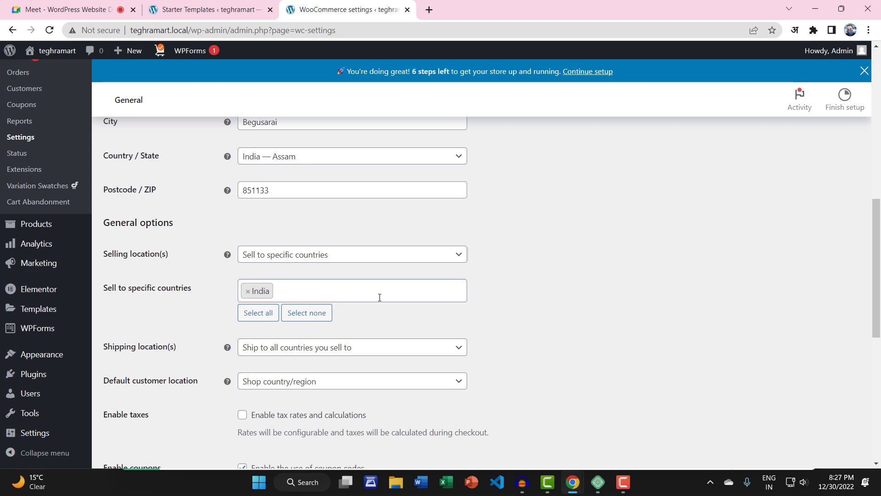
left_click(306, 287)
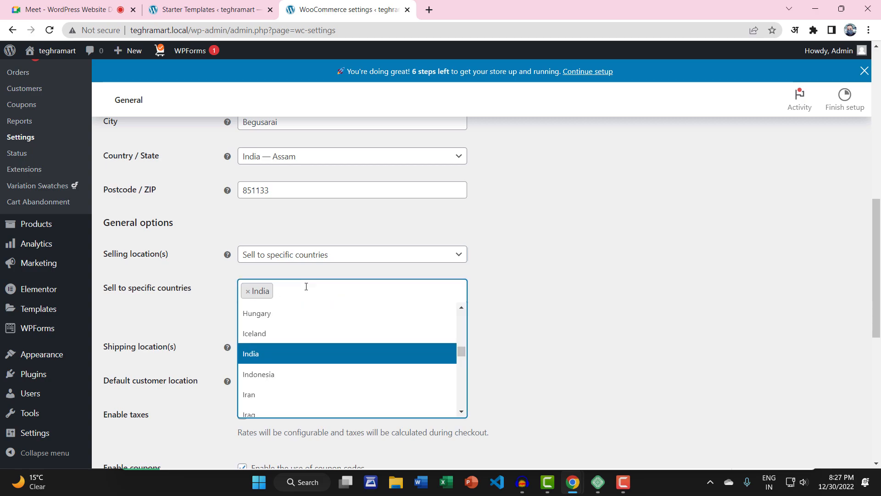
left_click(305, 291)
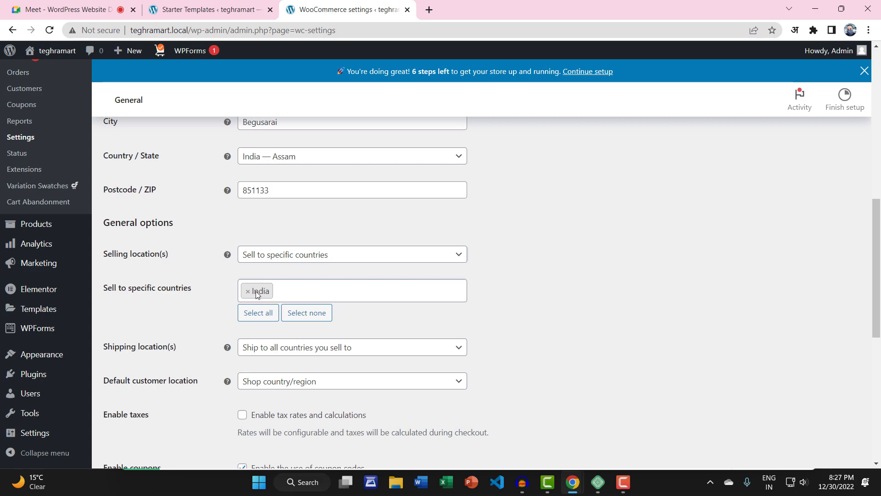
Step: Set Shipping location(s) to 'Ship to specific countries only' and add India
scroll(153, 355, "down", 3)
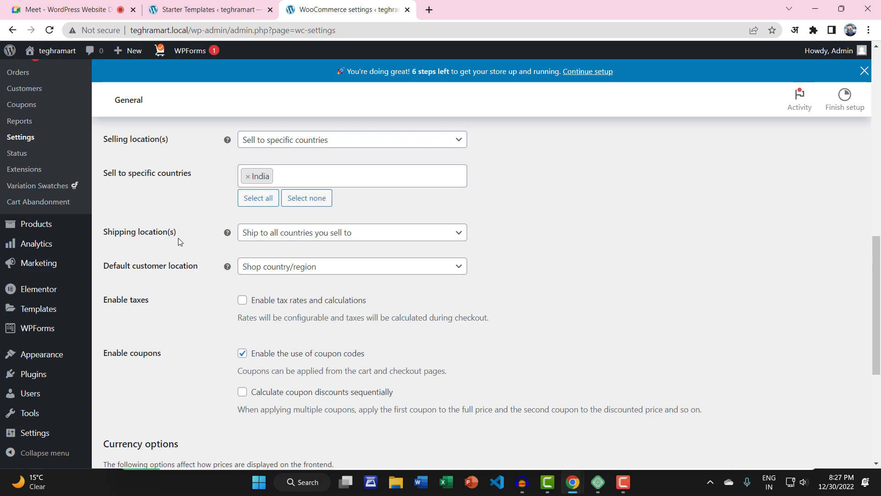
left_click(254, 233)
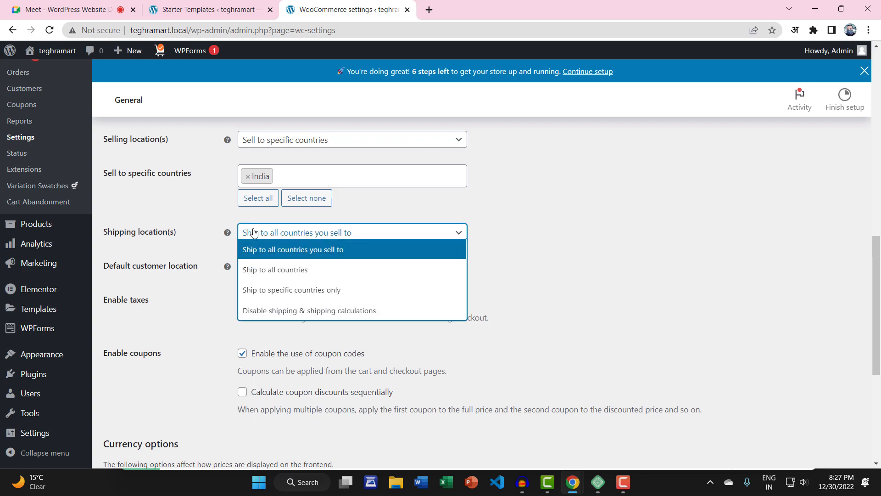
left_click(284, 297)
left_click(284, 269)
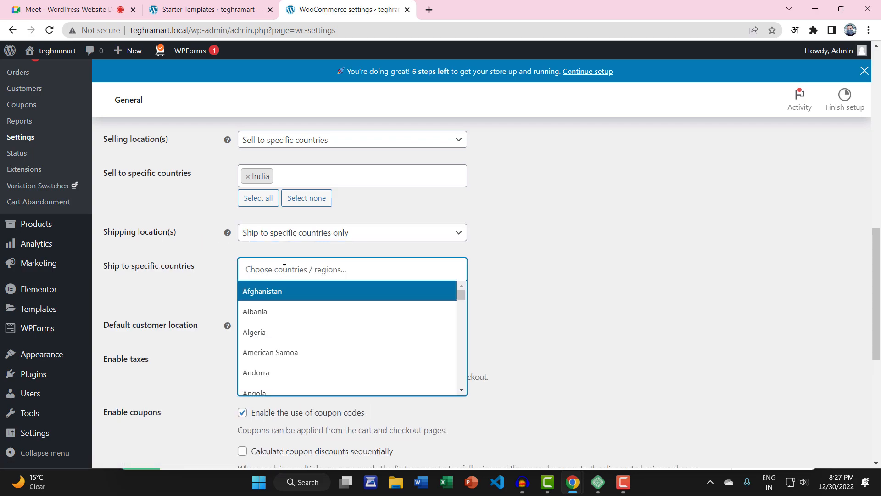
type("india")
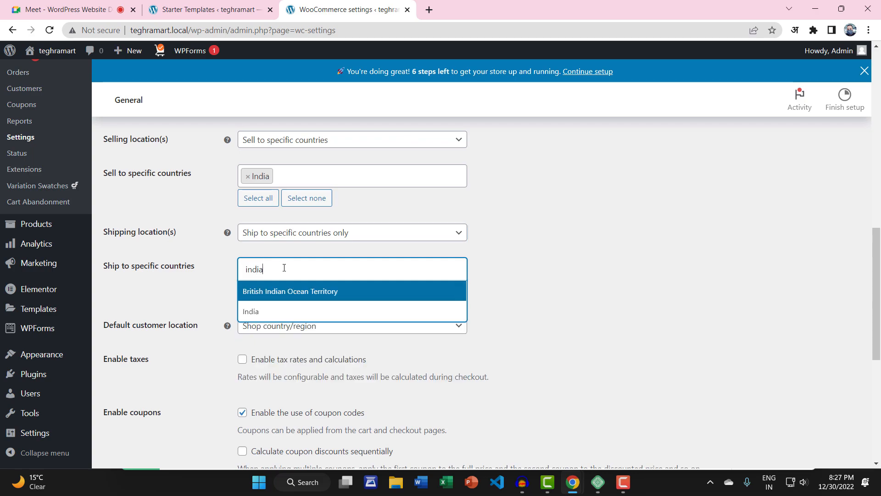
left_click(278, 312)
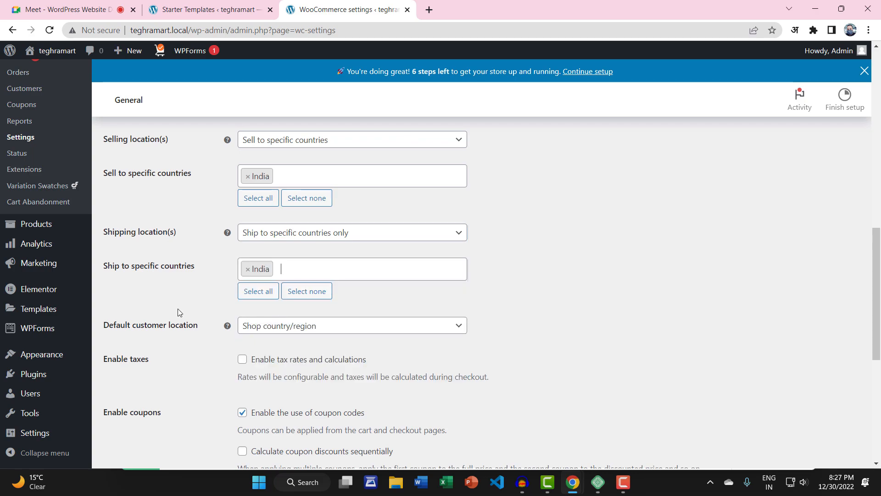
scroll(178, 310, "down", 2)
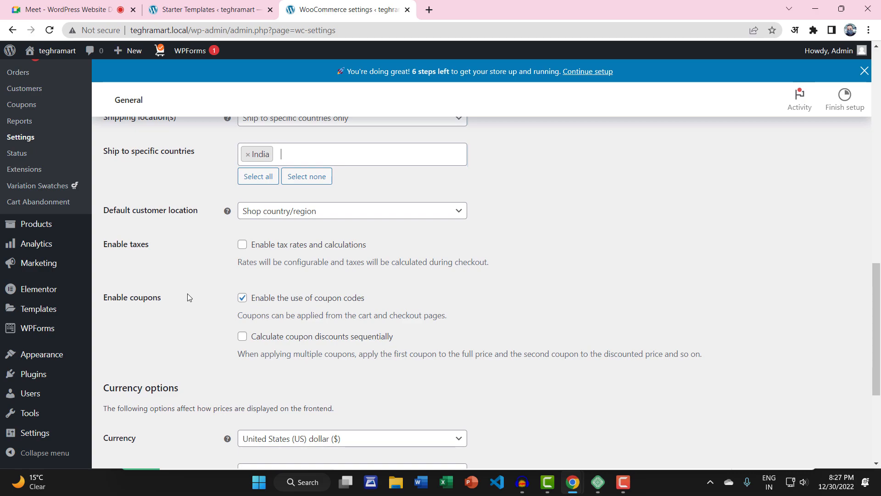
Step: Enable tax rates and calculations, set currency to Indian rupee (₹), and save the settings
left_click(242, 248)
scroll(210, 276, "down", 4)
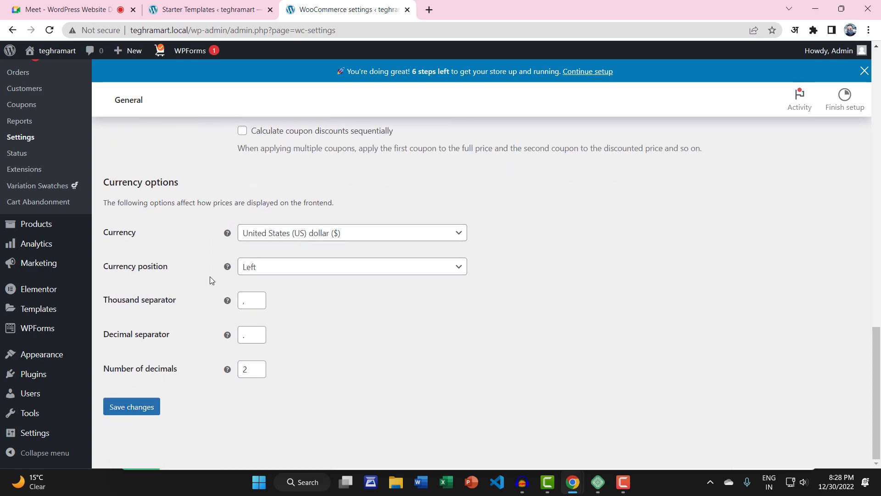
left_click(254, 236)
left_click(260, 254)
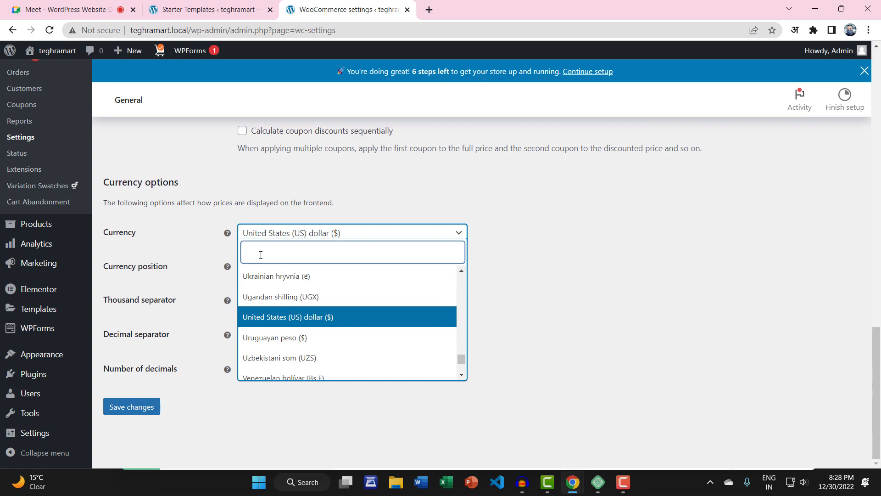
type("ind")
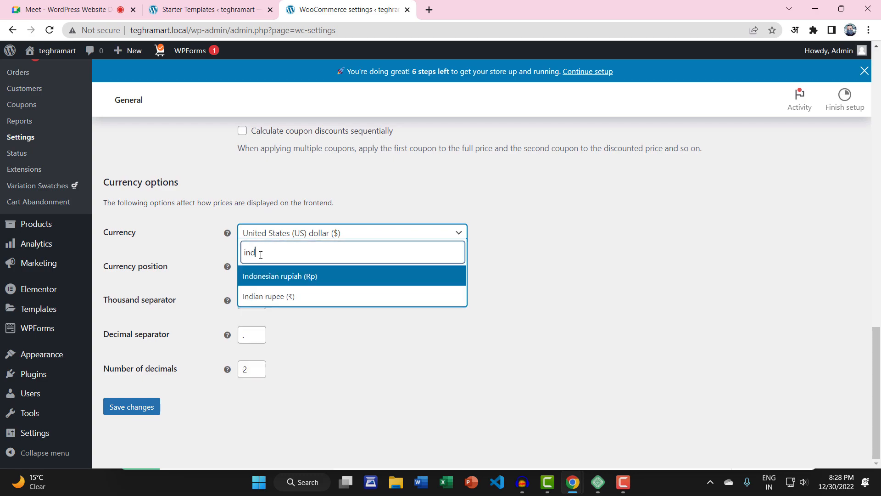
type("i")
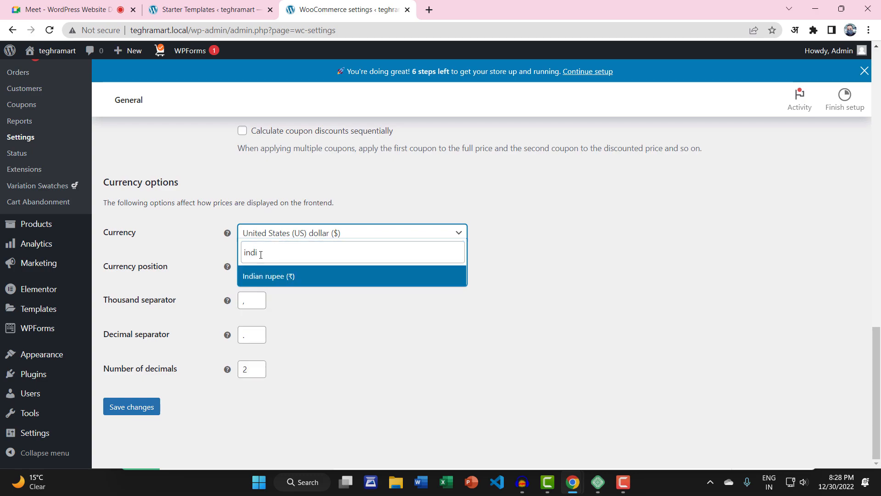
left_click(290, 276)
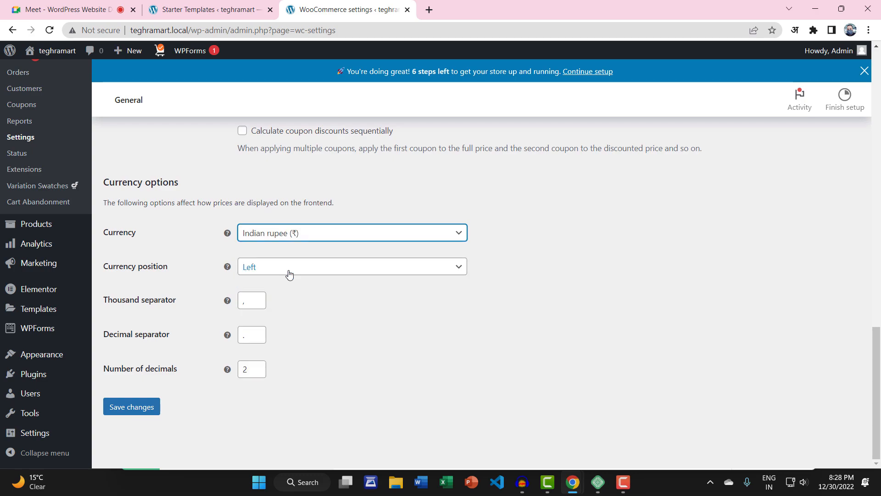
left_click(130, 407)
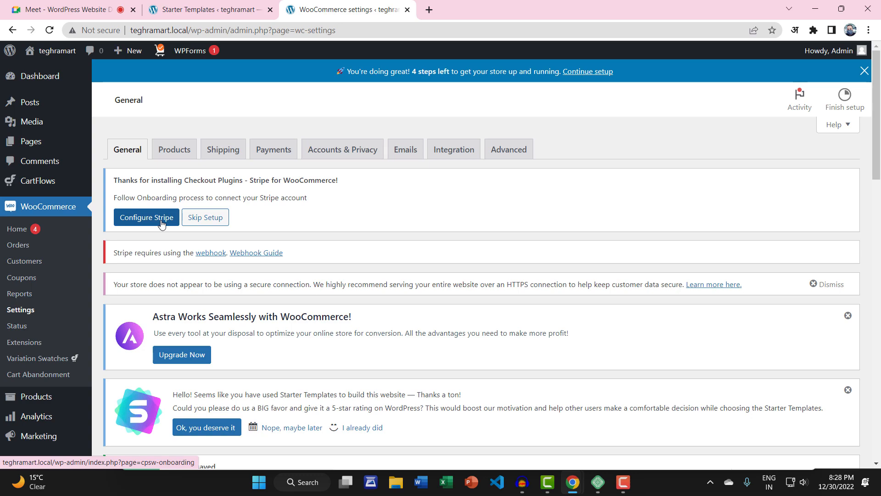
Step: Skip Stripe onboarding, dismiss the Astra and Starter Templates notices, and open Products settings
left_click(204, 221)
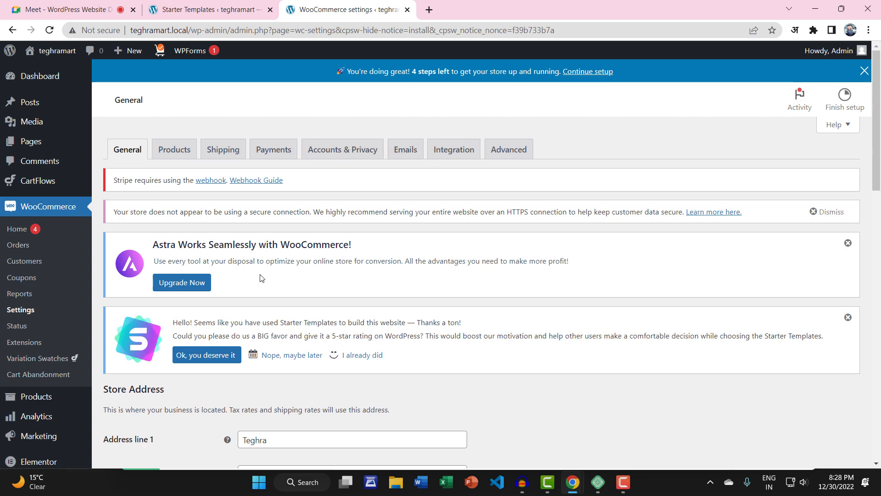
left_click(848, 243)
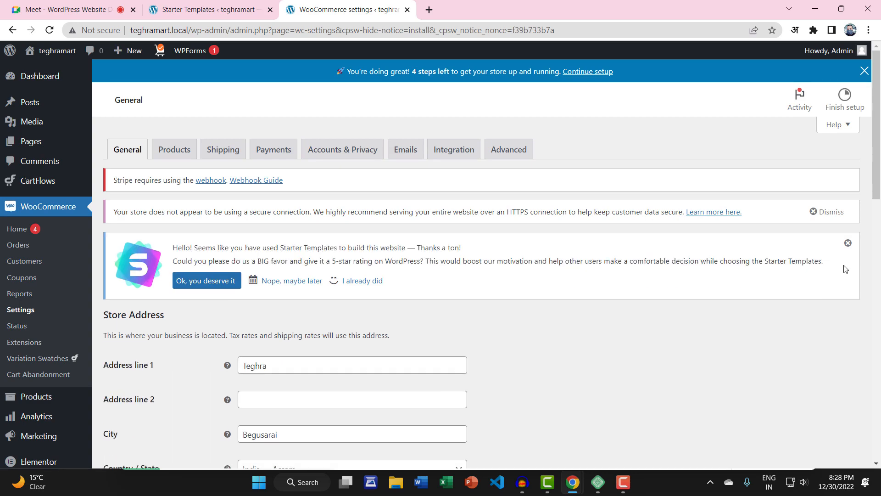
left_click(847, 242)
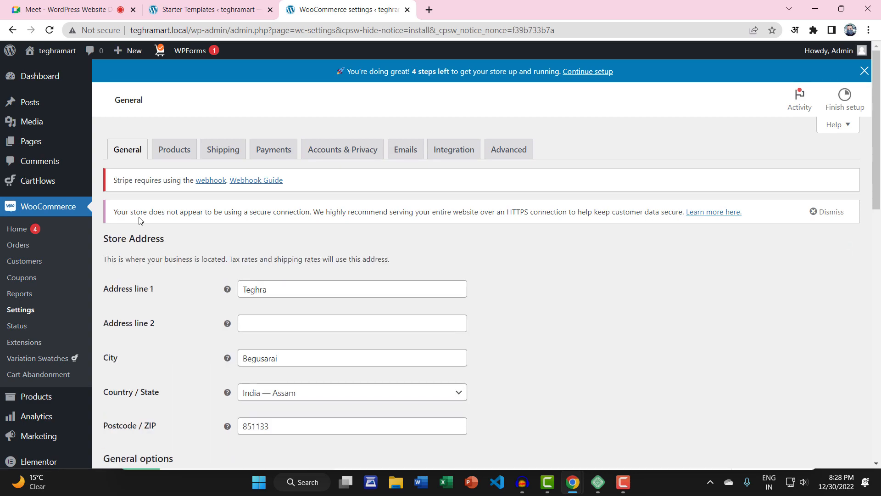
left_click(175, 148)
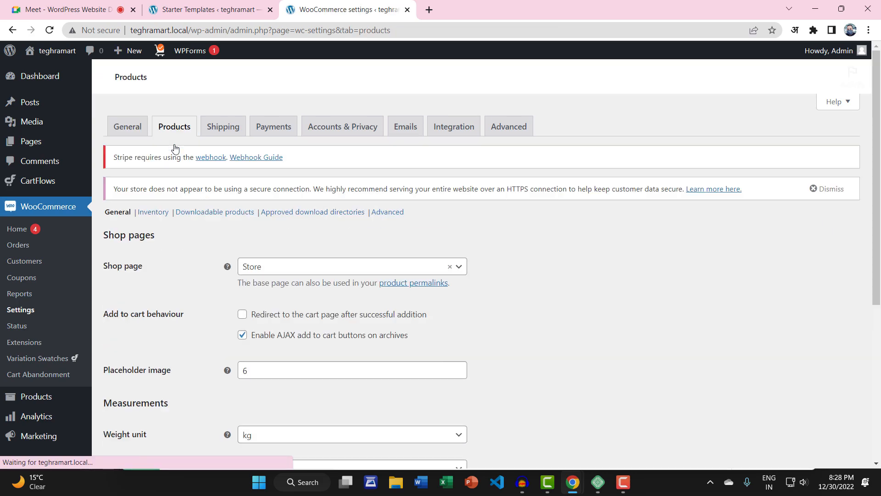
scroll(170, 303, "down", 1)
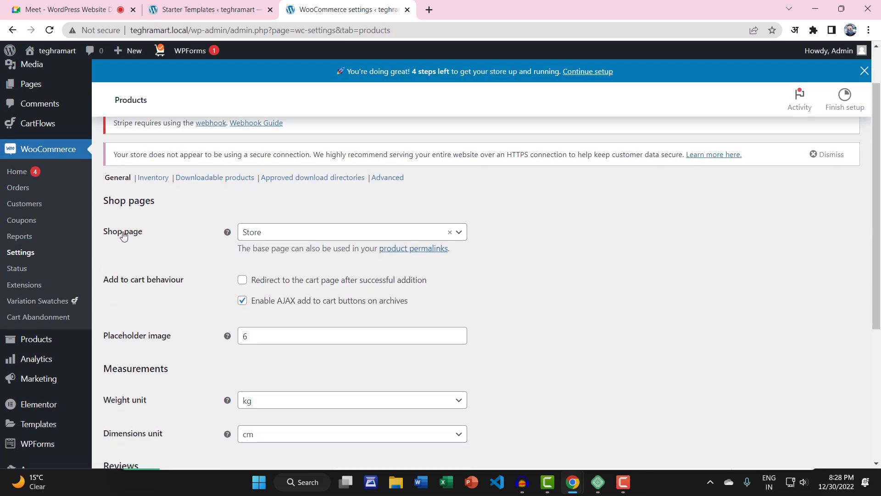
left_click(262, 232)
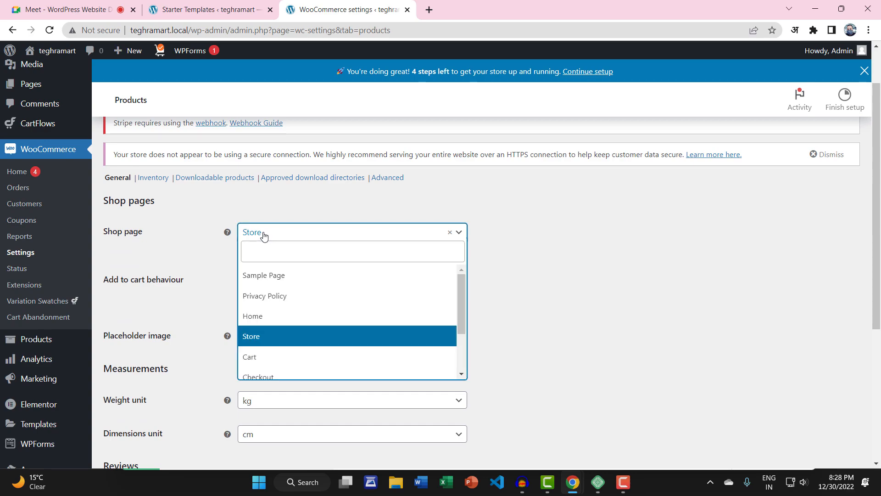
left_click(269, 337)
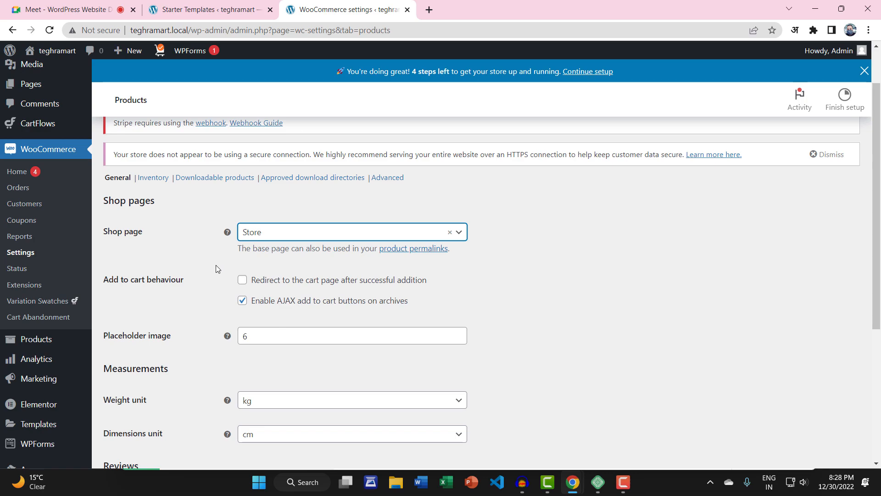
scroll(211, 269, "down", 3)
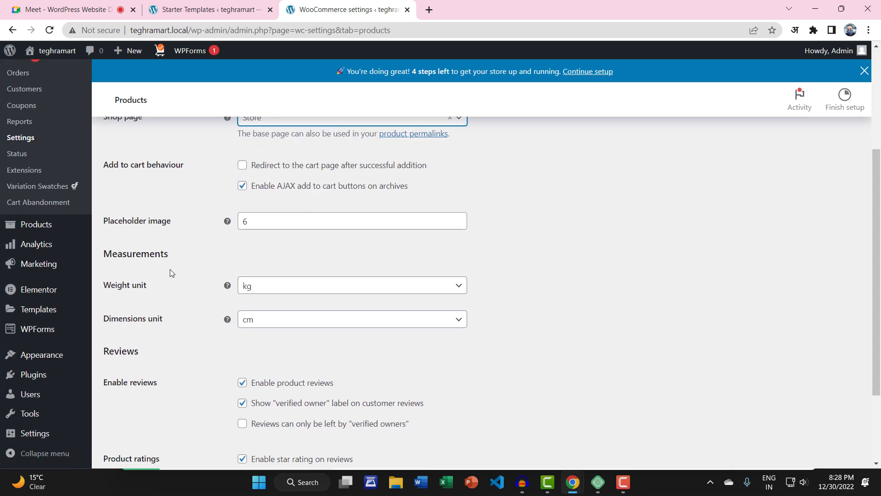
scroll(170, 273, "down", 1)
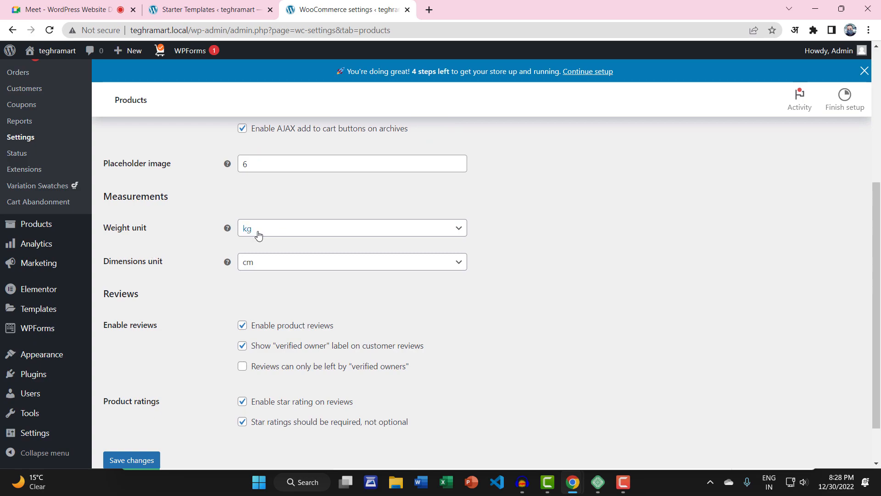
left_click(284, 232)
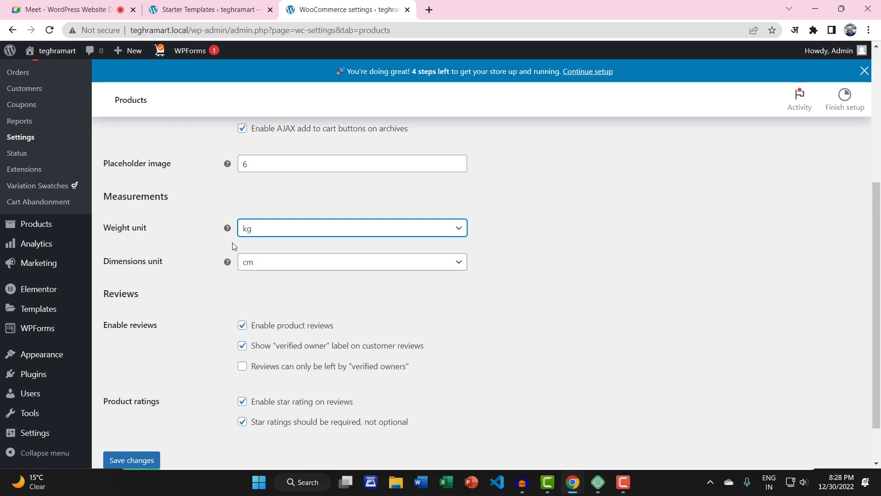
scroll(210, 285, "down", 1)
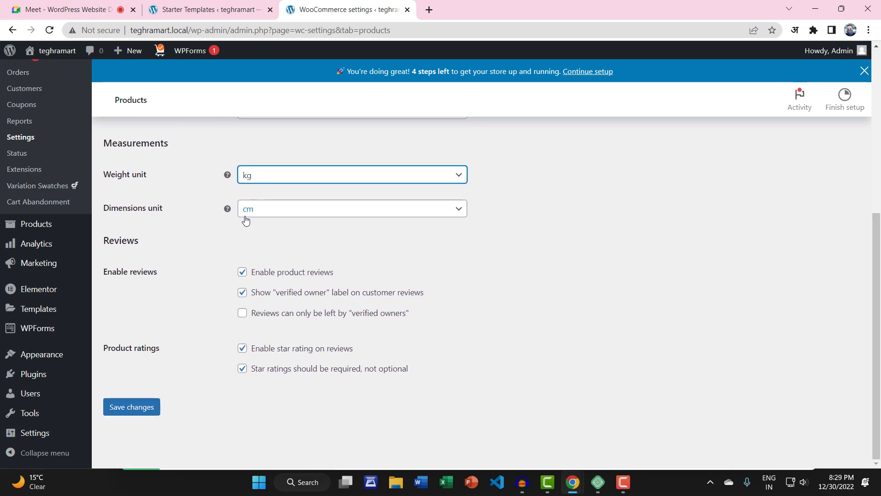
scroll(201, 304, "up", 6)
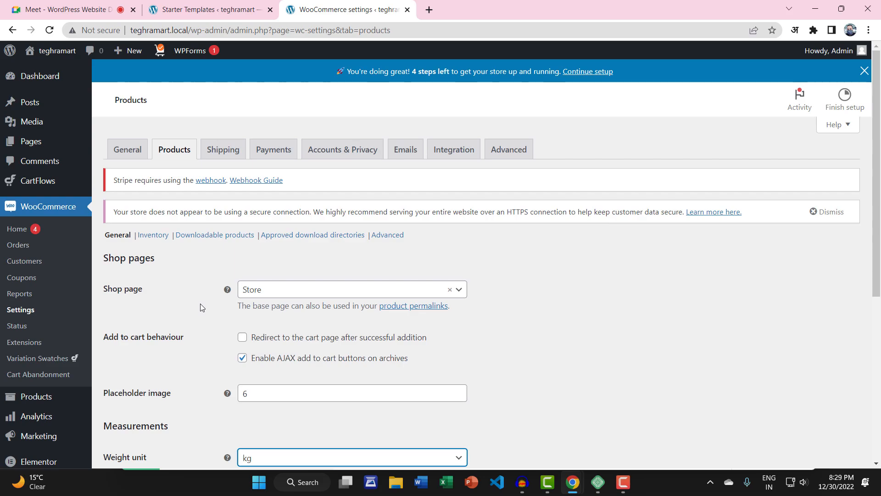
scroll(200, 304, "down", 4)
scroll(200, 304, "up", 4)
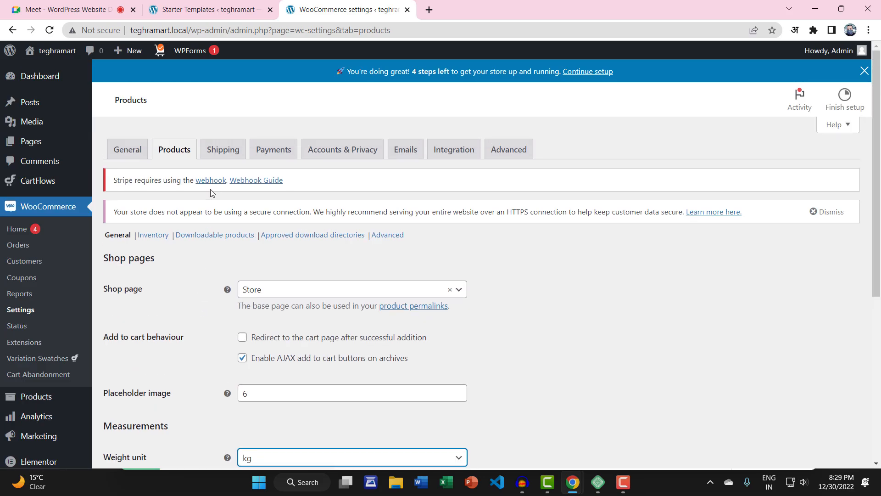
left_click(216, 156)
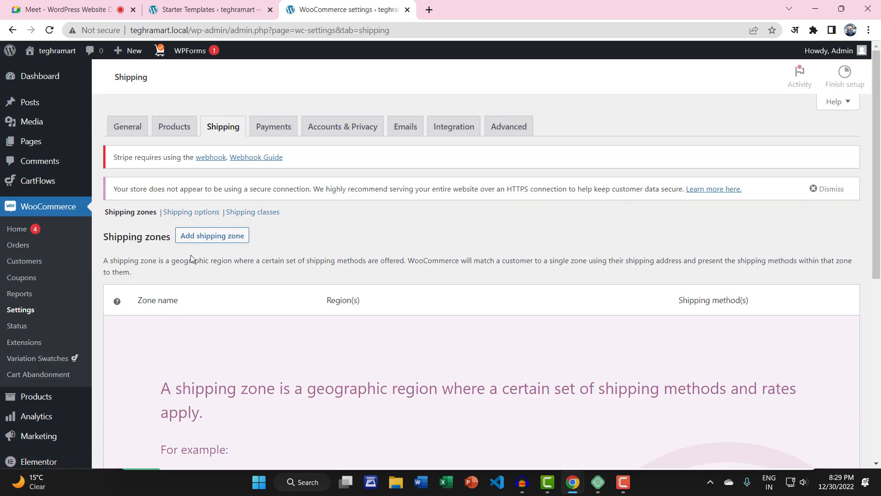
Step: Add a new shipping zone and name it India
scroll(191, 255, "down", 5)
scroll(238, 310, "down", 1)
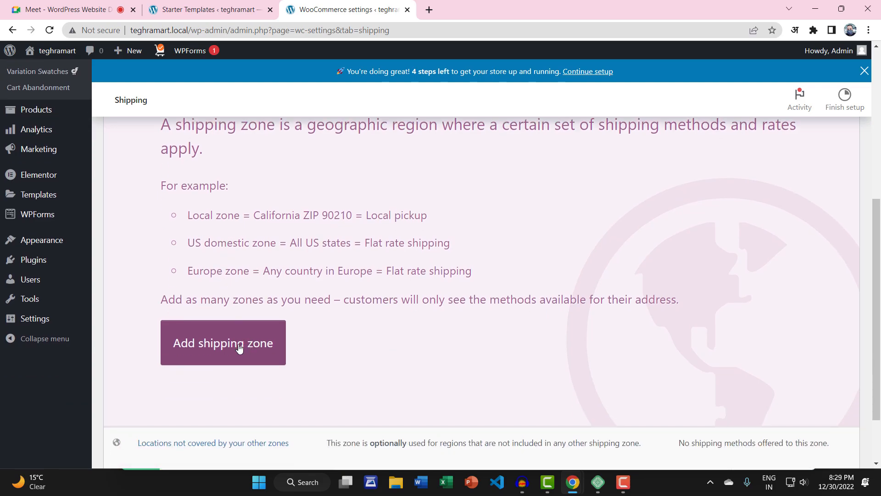
scroll(339, 276, "up", 3)
scroll(353, 270, "down", 5)
left_click(254, 343)
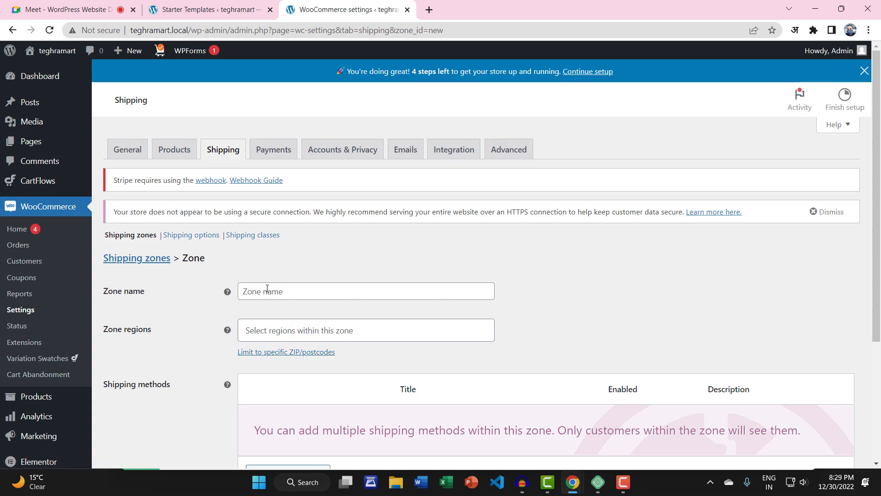
left_click(286, 291)
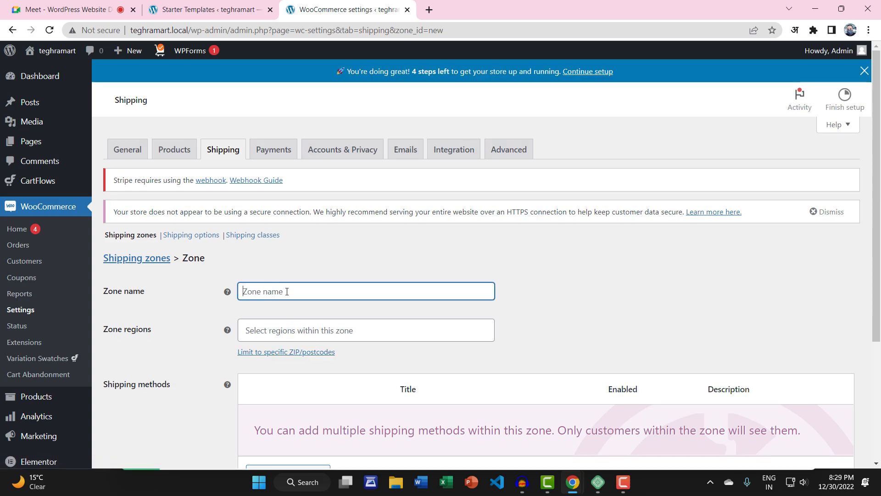
scroll(288, 294, "down", 3)
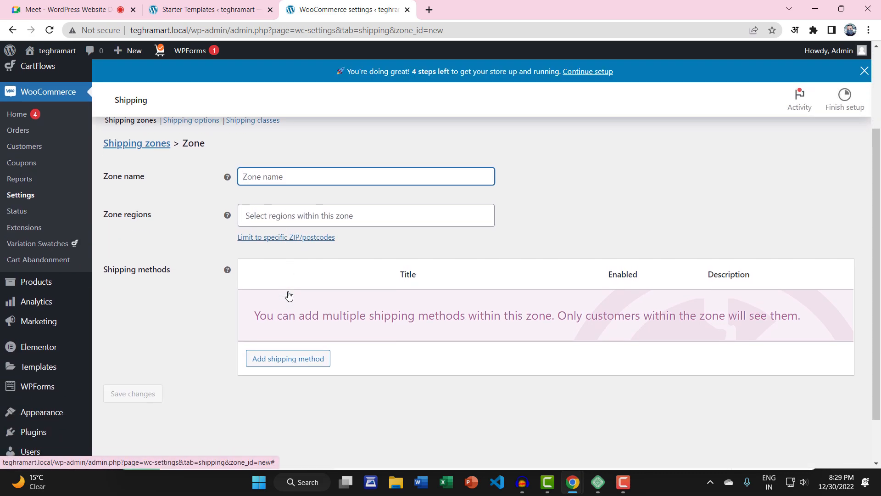
type("India")
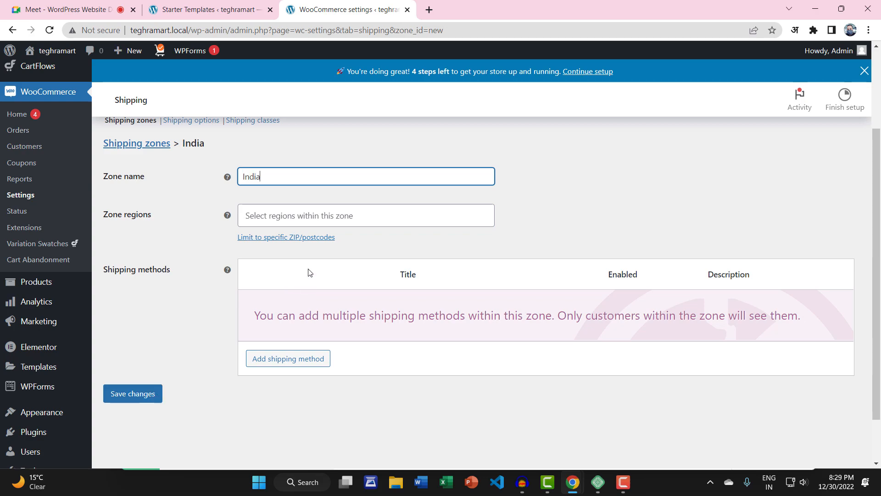
Step: Set the zone region to India, briefly trying Bihar, India before reverting
left_click(304, 216)
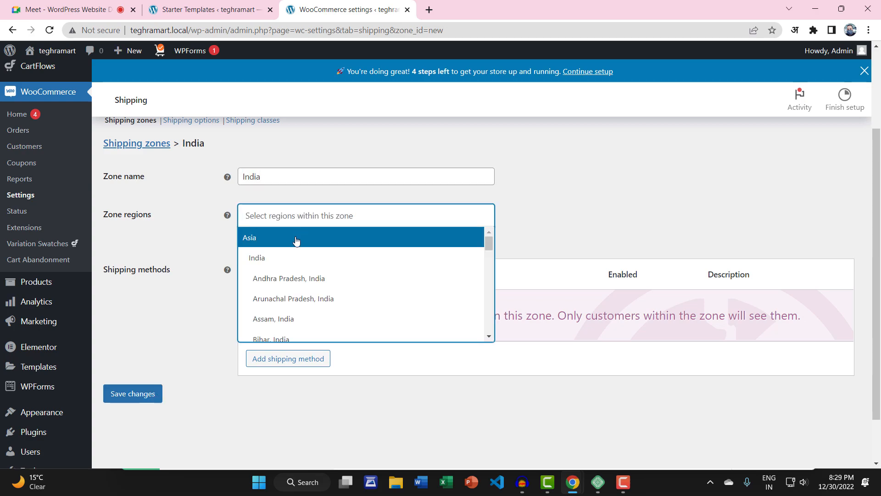
left_click(265, 262)
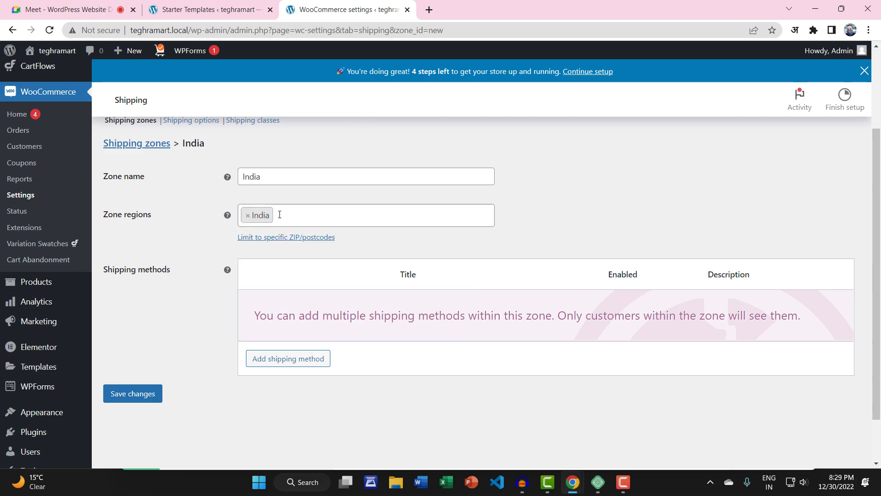
left_click(248, 215)
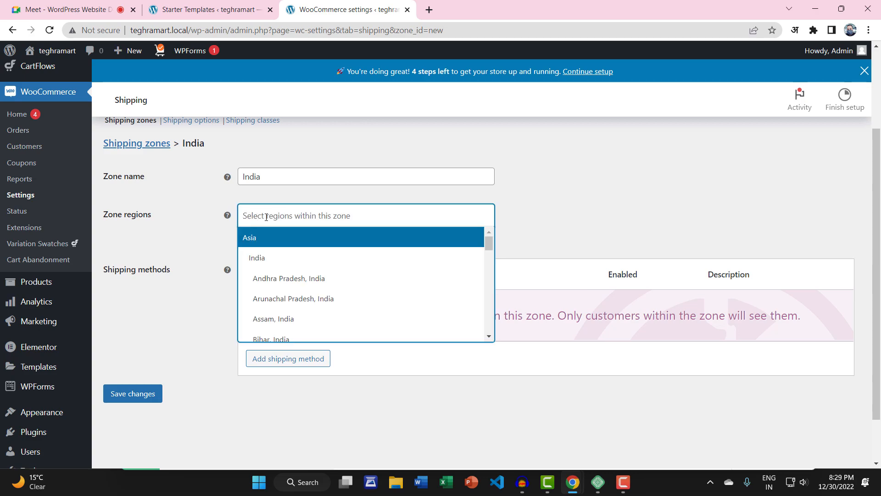
left_click(286, 337)
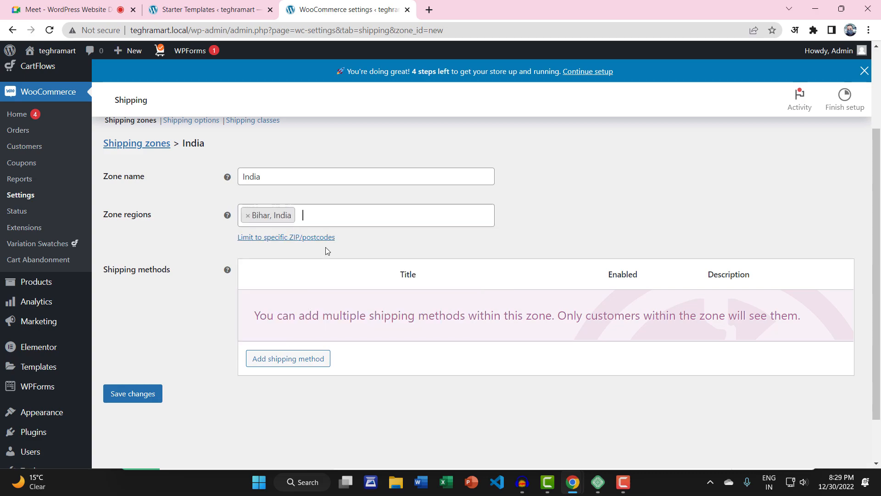
left_click(248, 215)
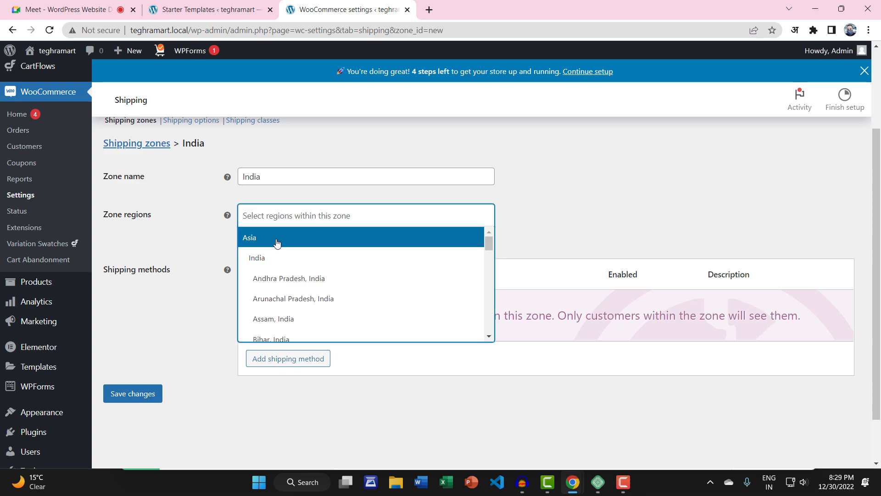
left_click(277, 257)
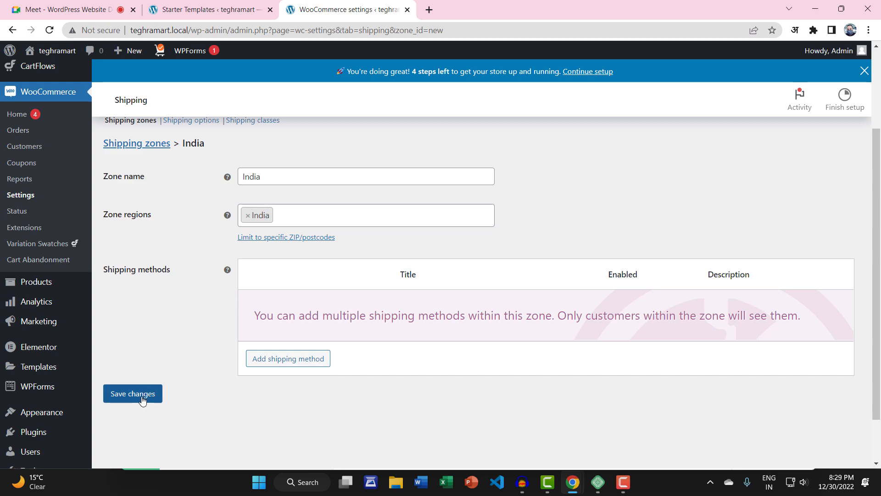
left_click(316, 363)
left_click(363, 263)
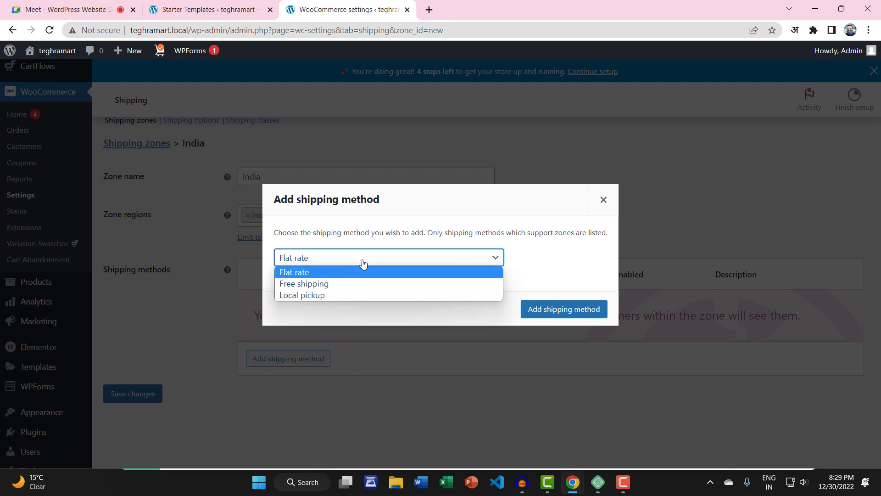
left_click(295, 274)
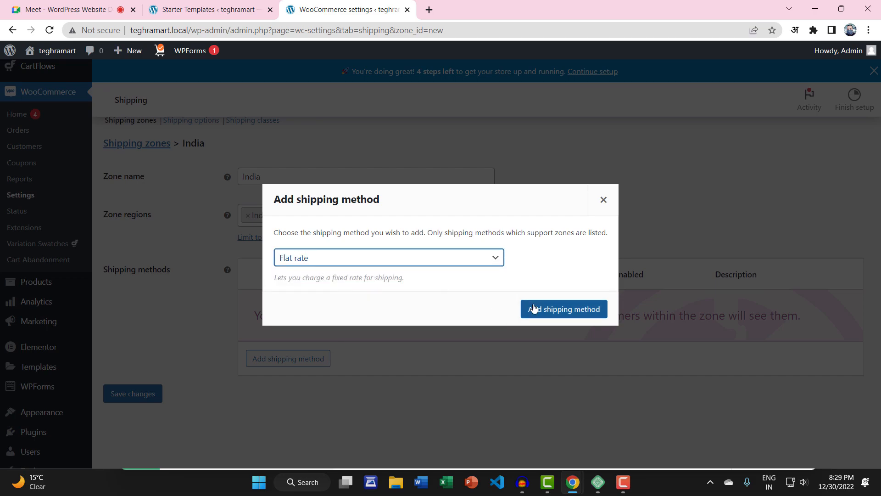
left_click(551, 309)
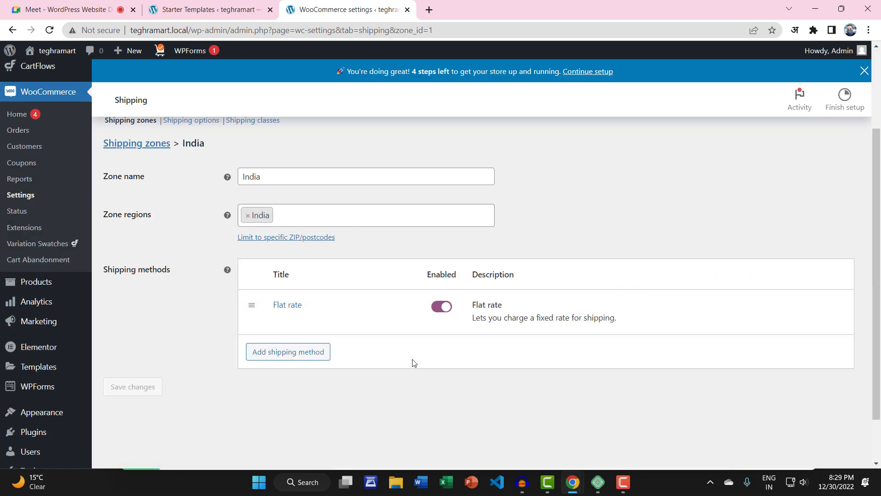
mouse_move(475, 319)
left_click(279, 321)
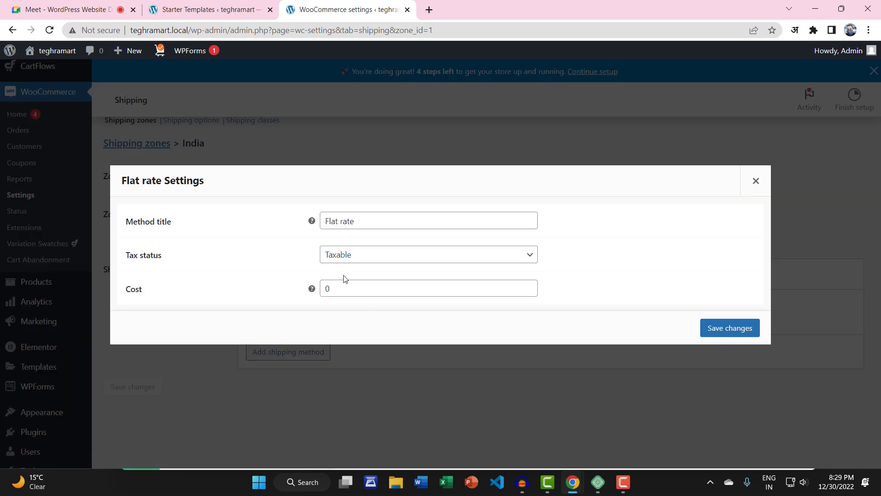
left_click_drag(335, 288, 323, 289)
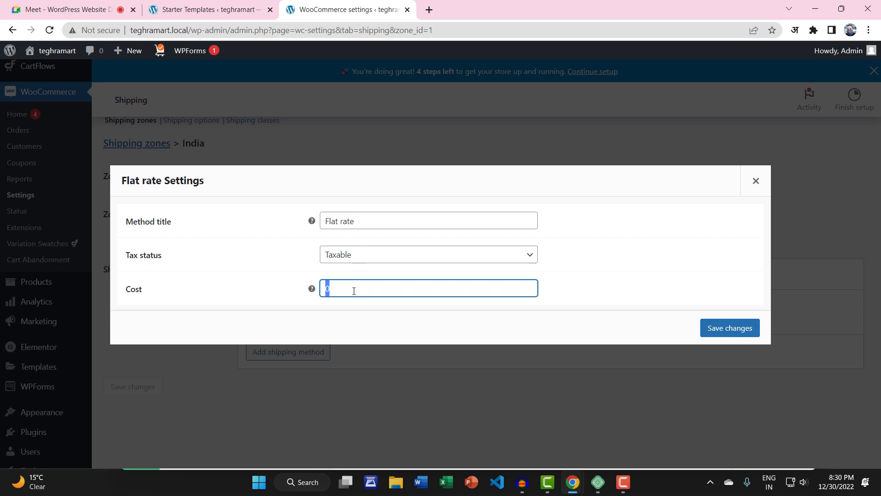
type("40")
left_click(722, 322)
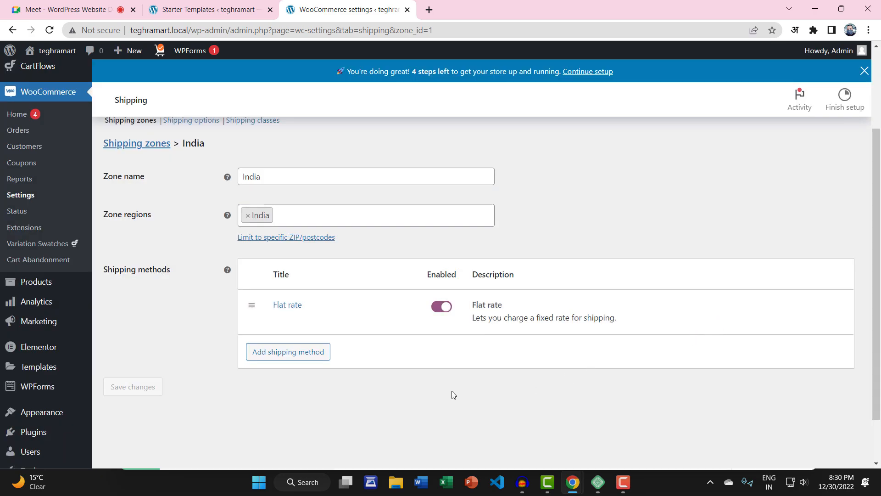
left_click(305, 351)
left_click(353, 259)
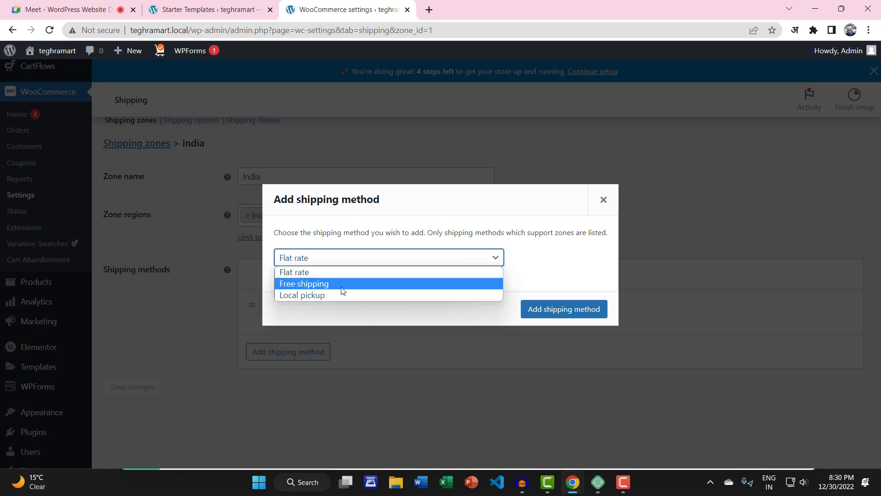
left_click(339, 284)
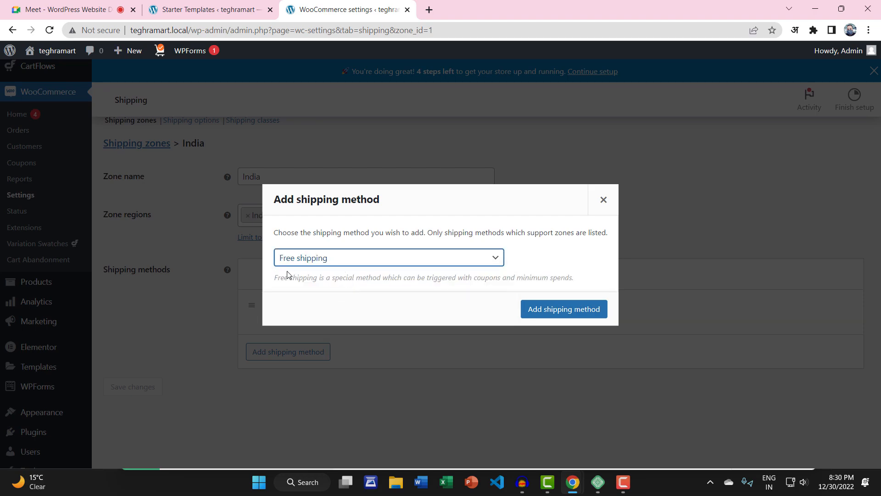
left_click(352, 262)
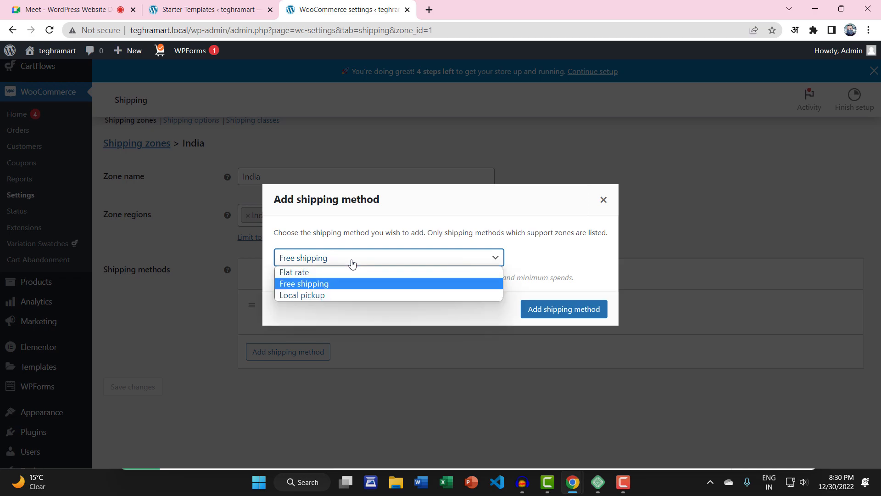
left_click(353, 262)
left_click(400, 259)
left_click(334, 295)
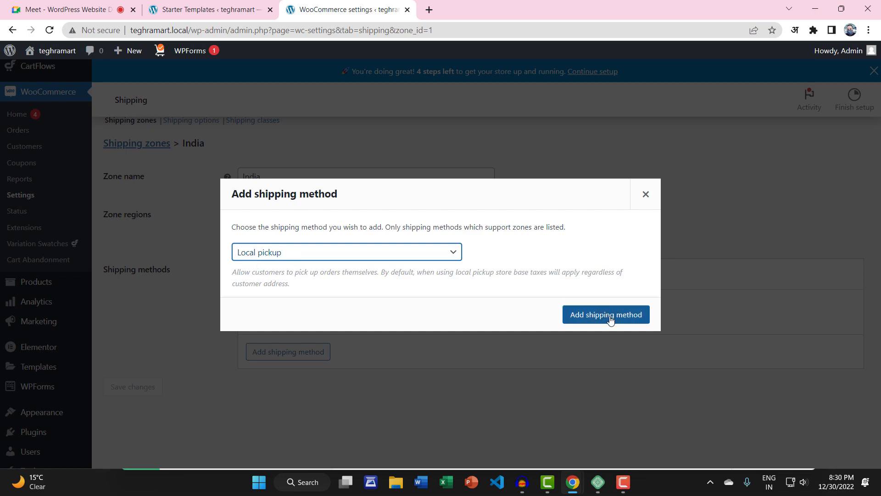
left_click(645, 196)
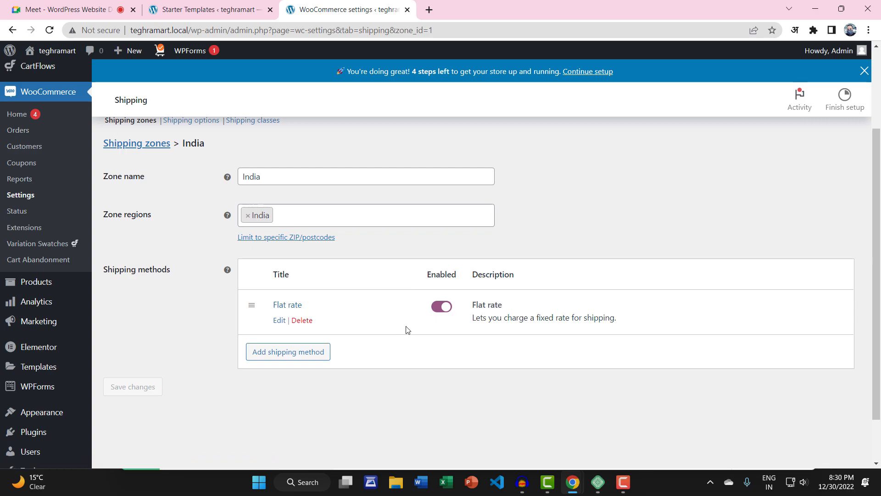
scroll(407, 330, "up", 3)
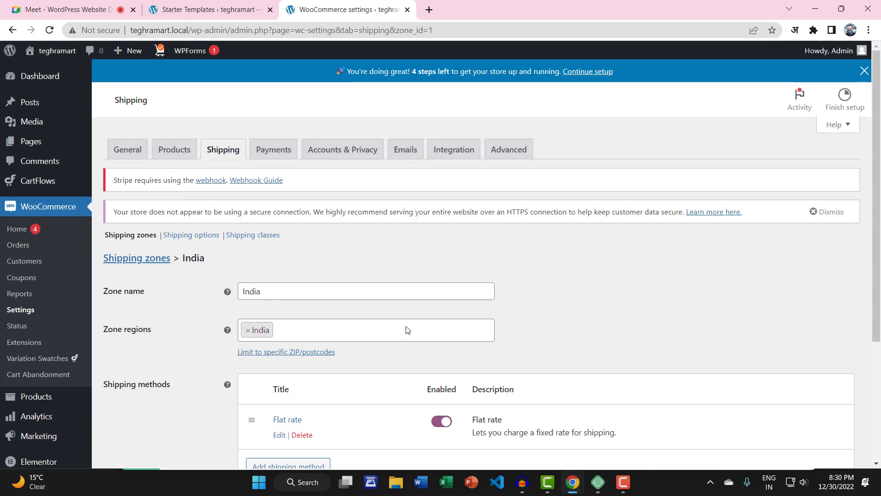
Step: In Payments, switch Cash on delivery to Enabled and save the changes
left_click(272, 155)
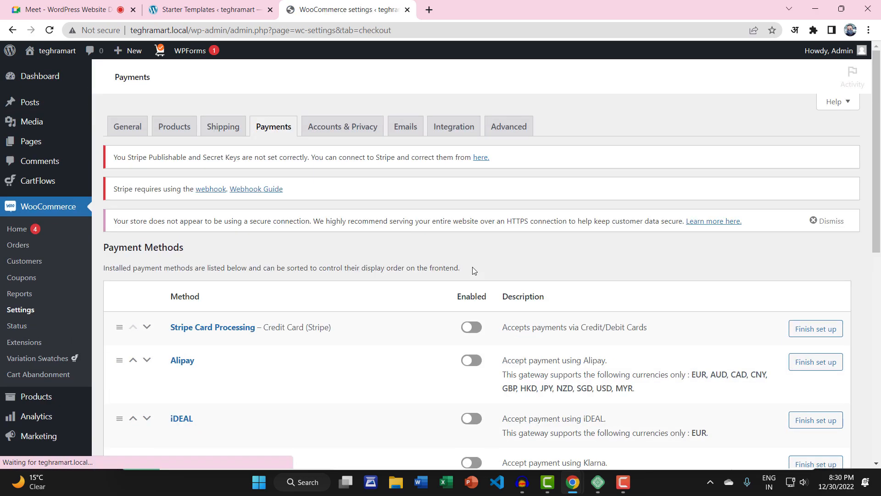
scroll(379, 309, "down", 5)
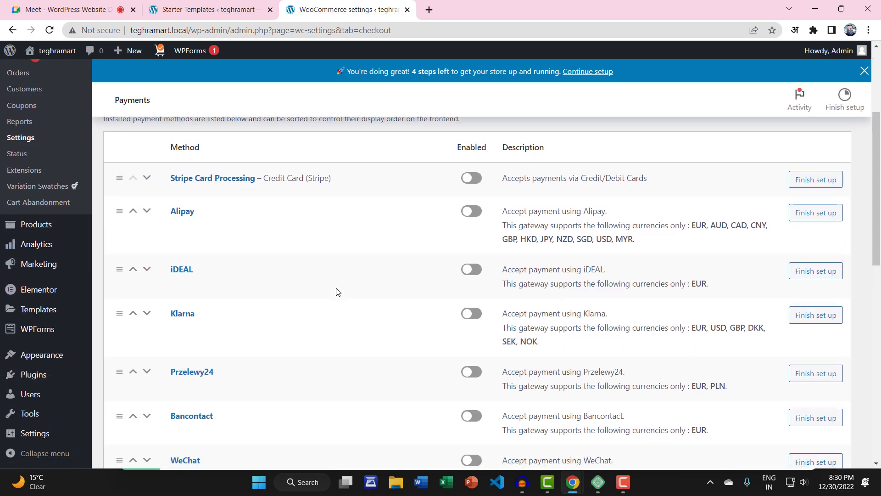
scroll(185, 334, "down", 4)
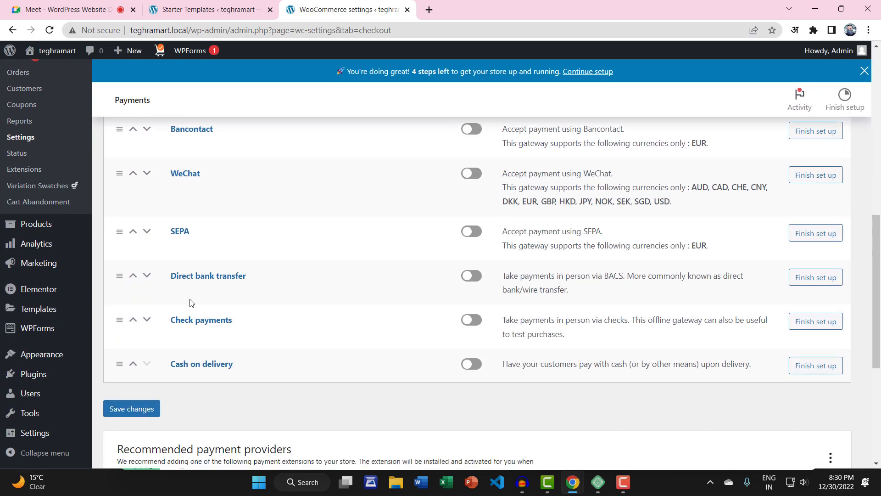
scroll(190, 307, "up", 8)
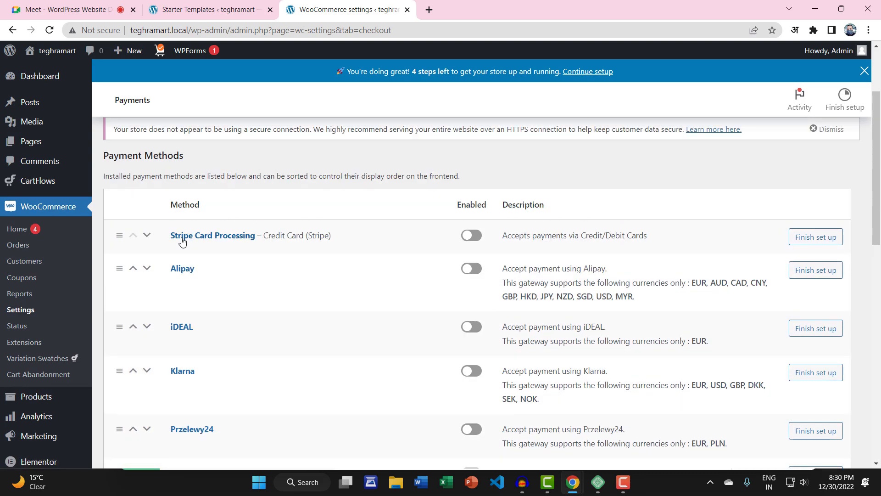
scroll(277, 285, "down", 3)
scroll(199, 266, "down", 6)
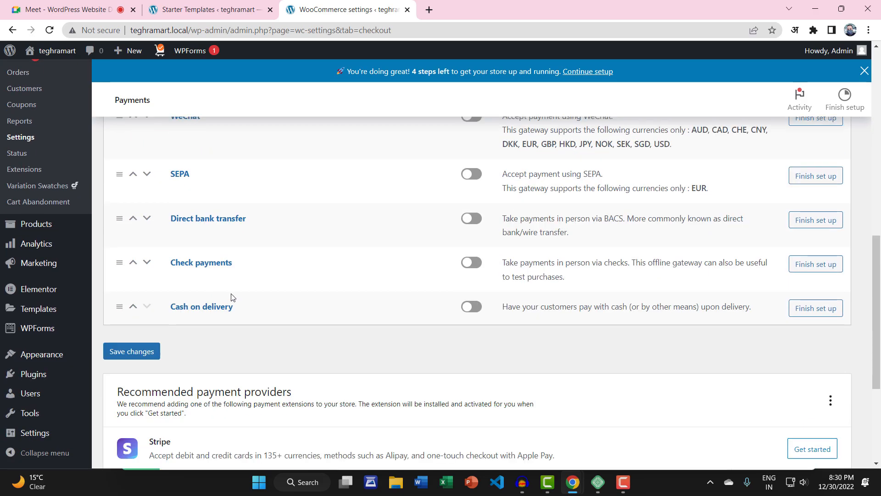
scroll(411, 282, "up", 4)
scroll(470, 328, "up", 5)
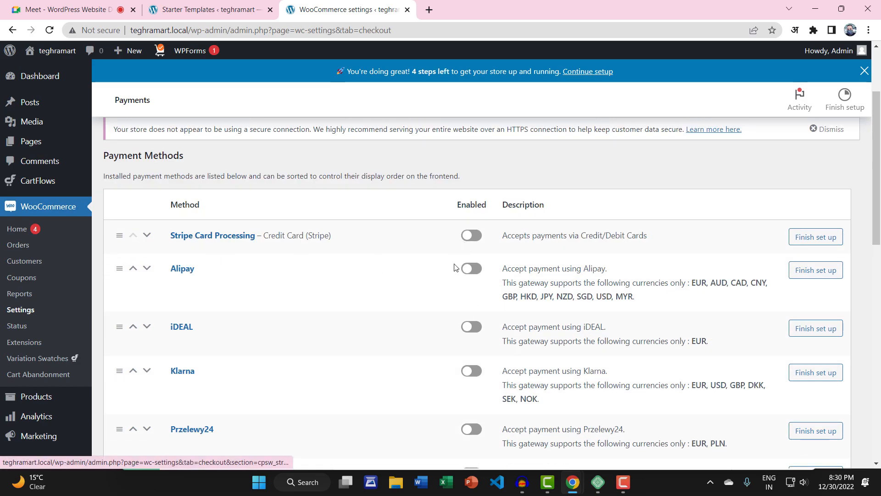
scroll(462, 377, "down", 10)
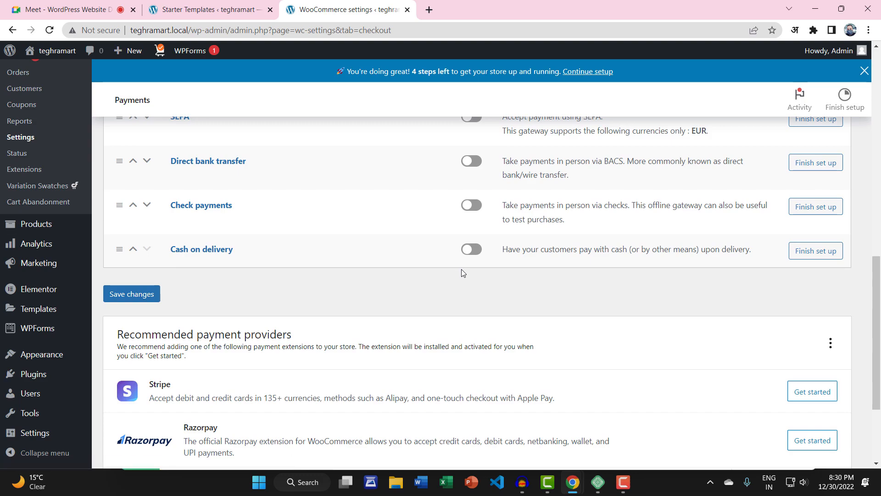
left_click(479, 251)
left_click(139, 296)
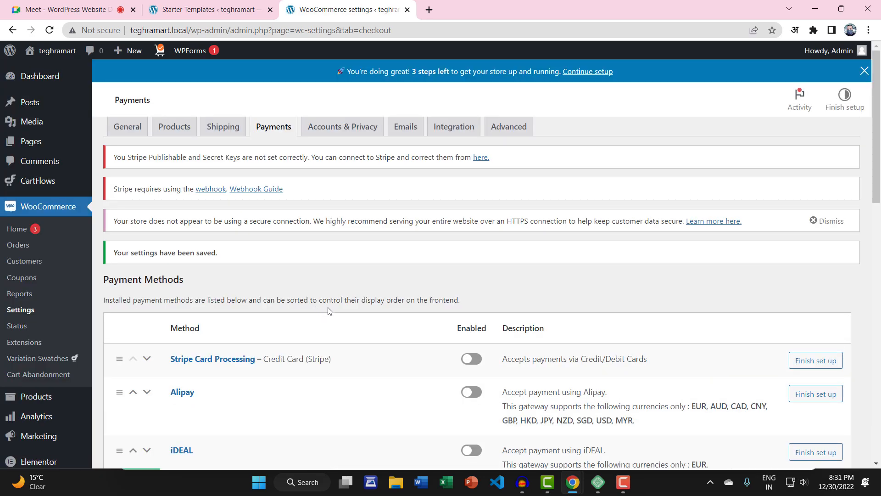
Step: Move on to the Accounts & Privacy settings
scroll(328, 311, "down", 10)
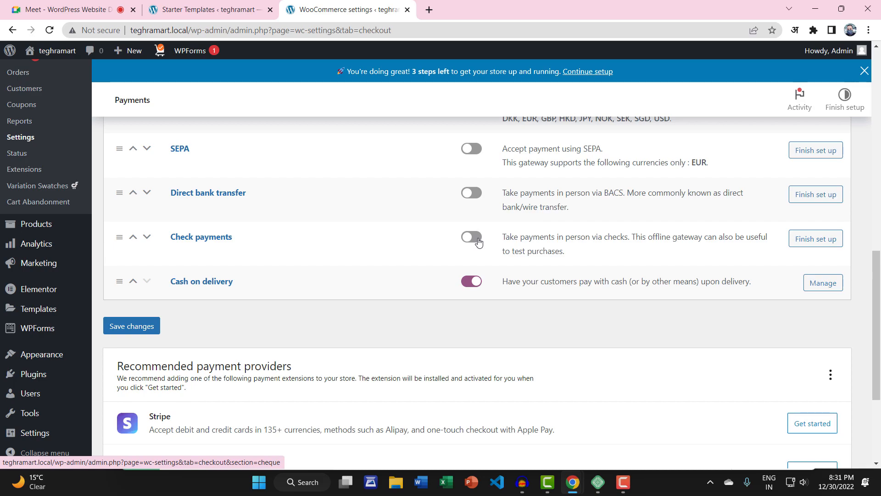
scroll(403, 308, "up", 10)
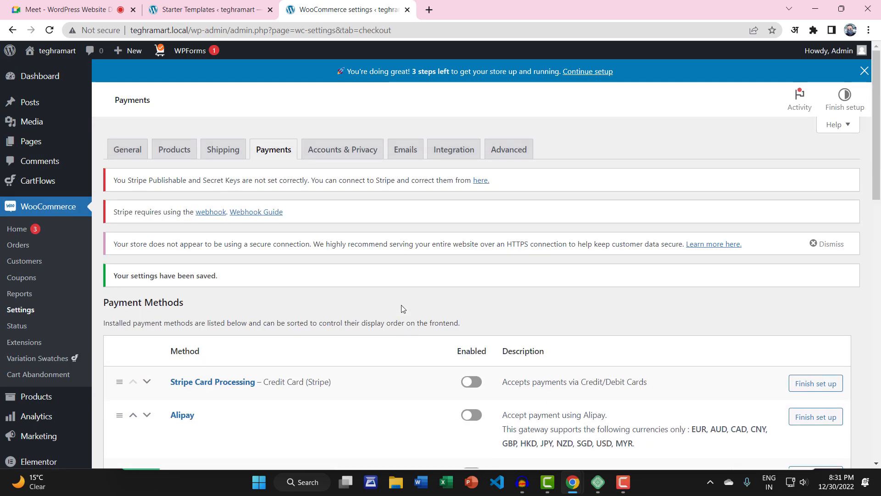
left_click(344, 150)
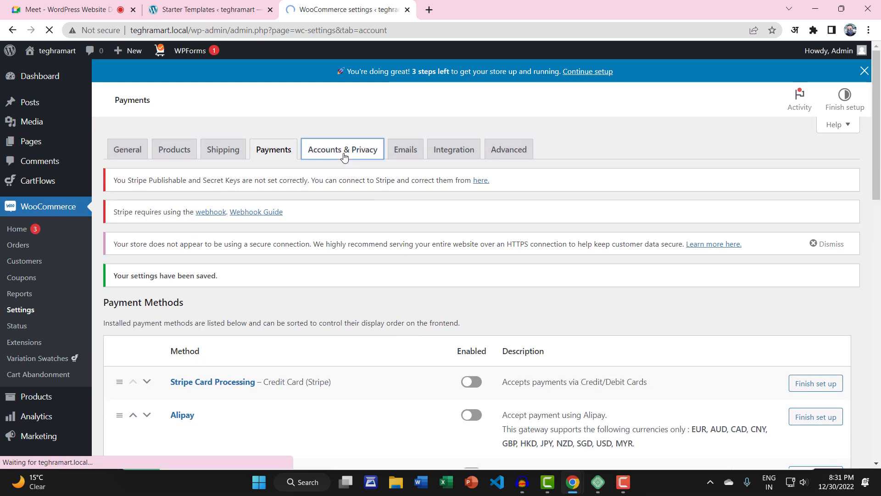
Step: Disable guest orders, allow account creation at checkout and on My account with auto-generated usernames, and save
scroll(593, 198, "down", 2)
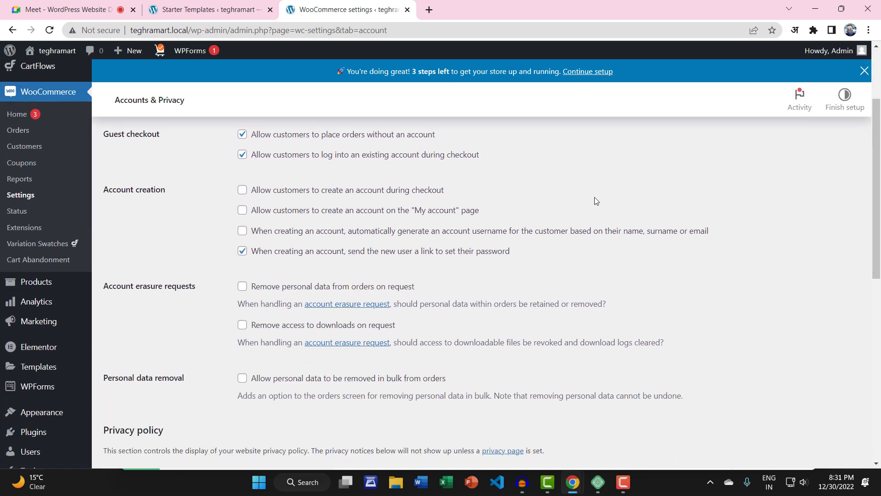
scroll(593, 199, "up", 2)
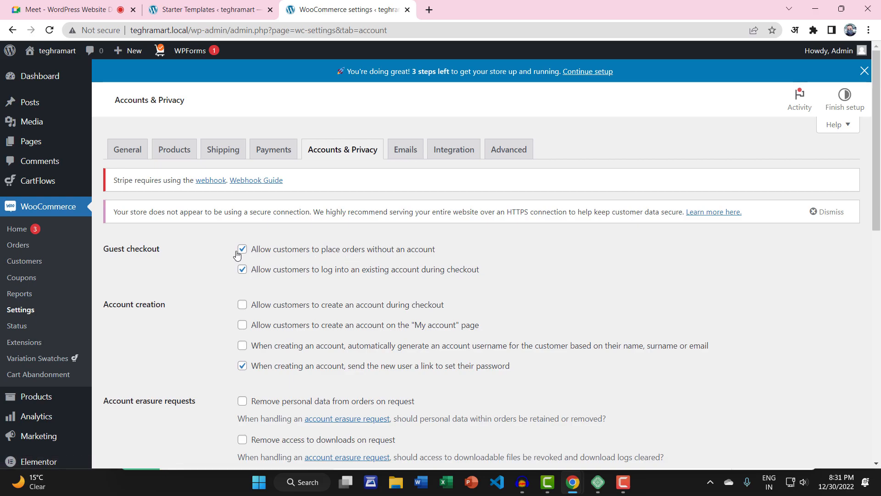
scroll(309, 330, "down", 4)
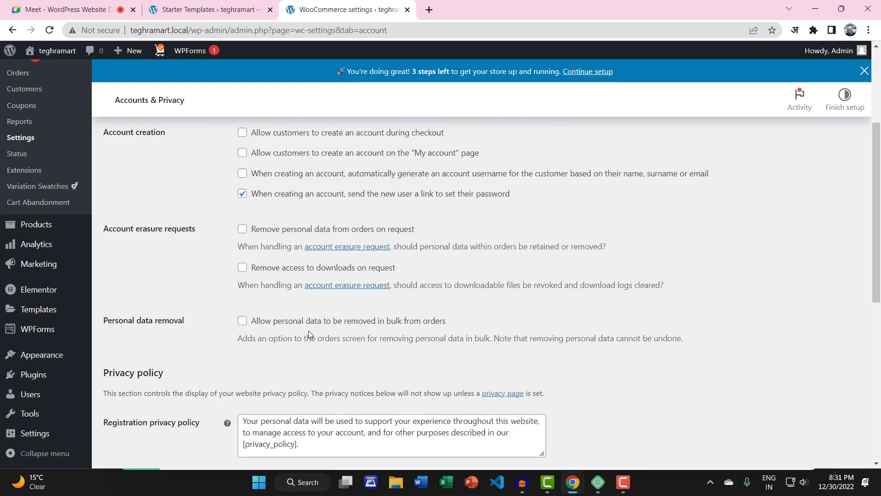
scroll(309, 331, "up", 4)
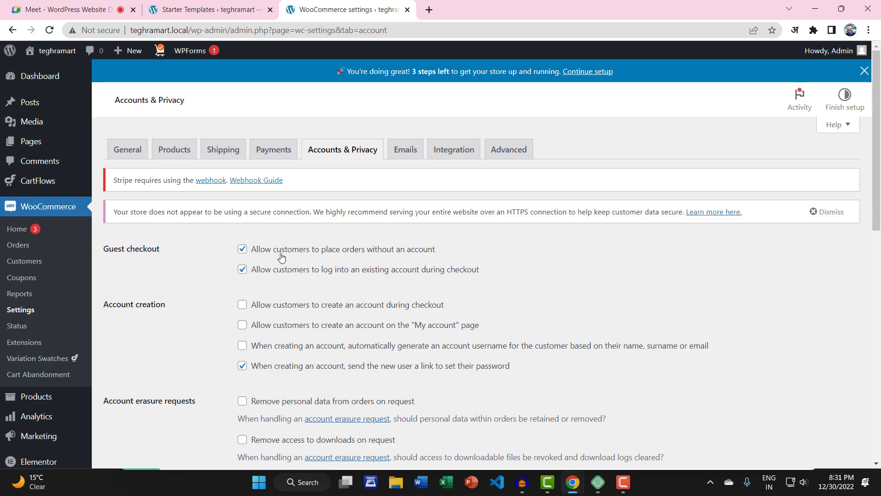
left_click(242, 250)
left_click(242, 313)
left_click(243, 326)
scroll(299, 328, "down", 2)
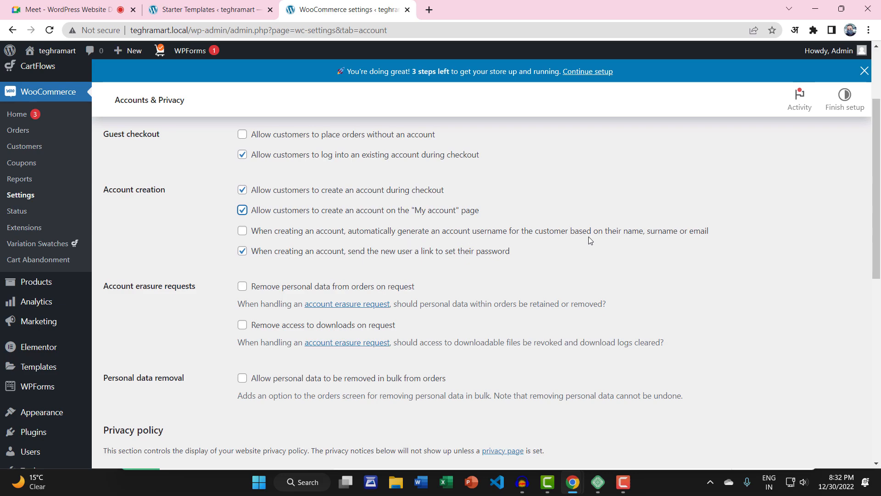
left_click(243, 231)
scroll(295, 270, "down", 5)
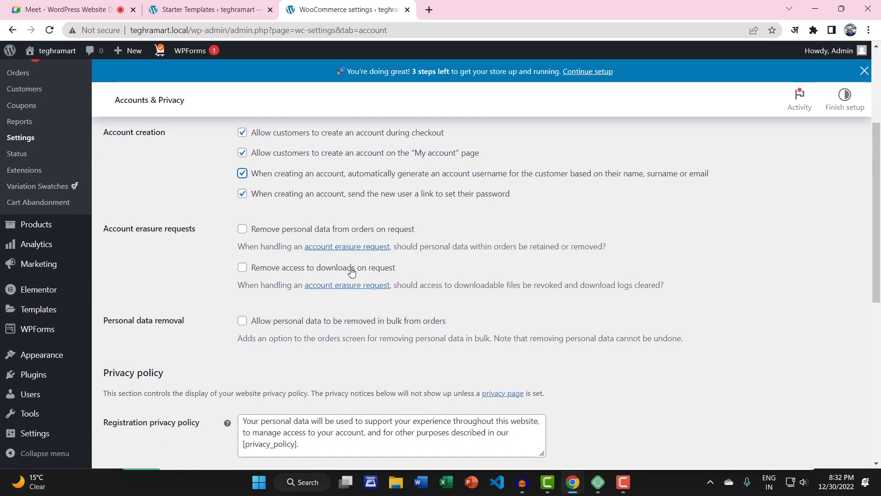
scroll(301, 345, "down", 4)
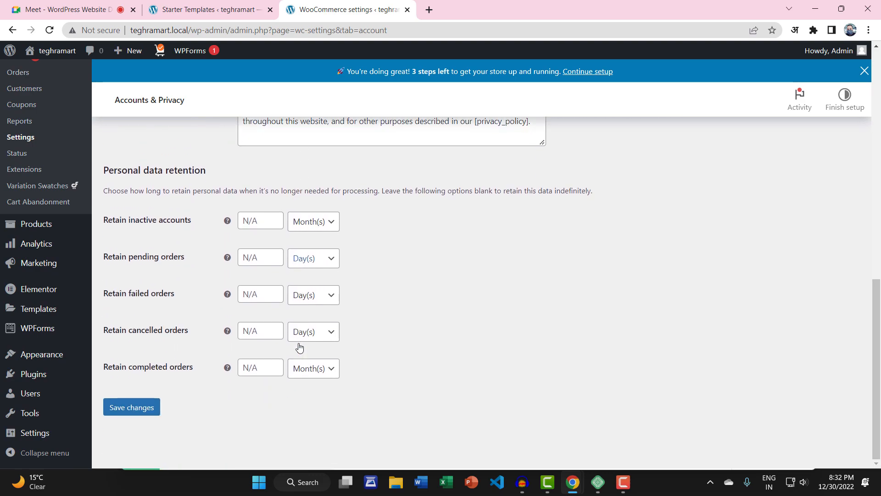
left_click(129, 409)
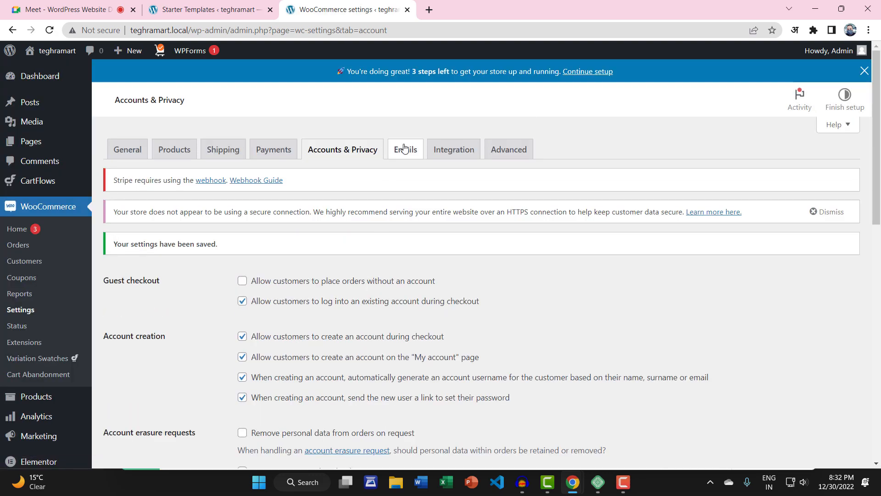
Step: Review the Emails settings and select the sender From address text
left_click(404, 147)
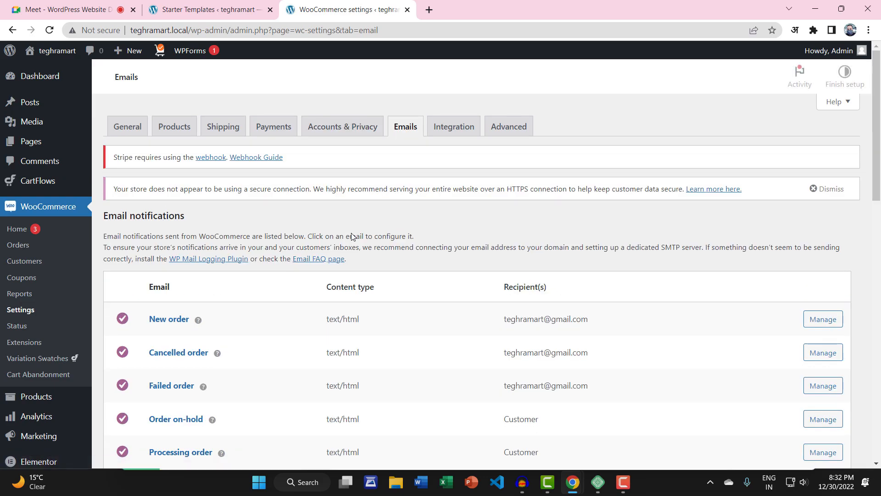
scroll(344, 250, "down", 3)
scroll(336, 266, "up", 3)
scroll(385, 263, "down", 2)
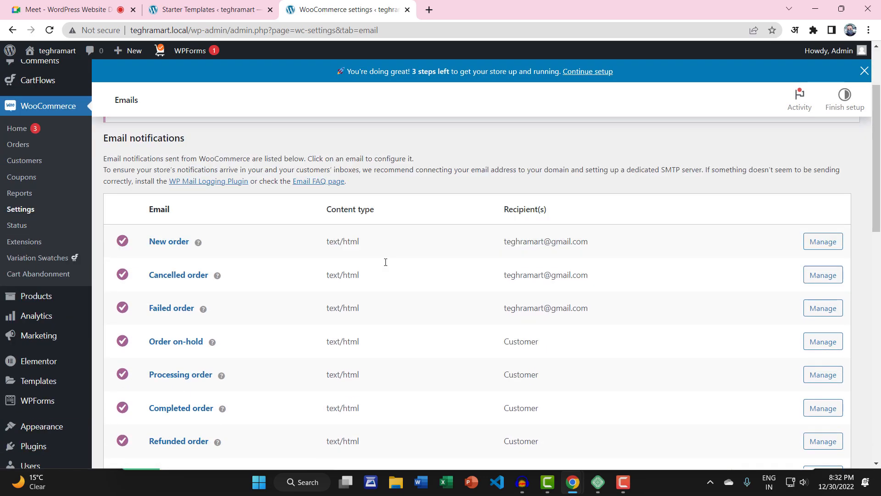
scroll(562, 287, "down", 1)
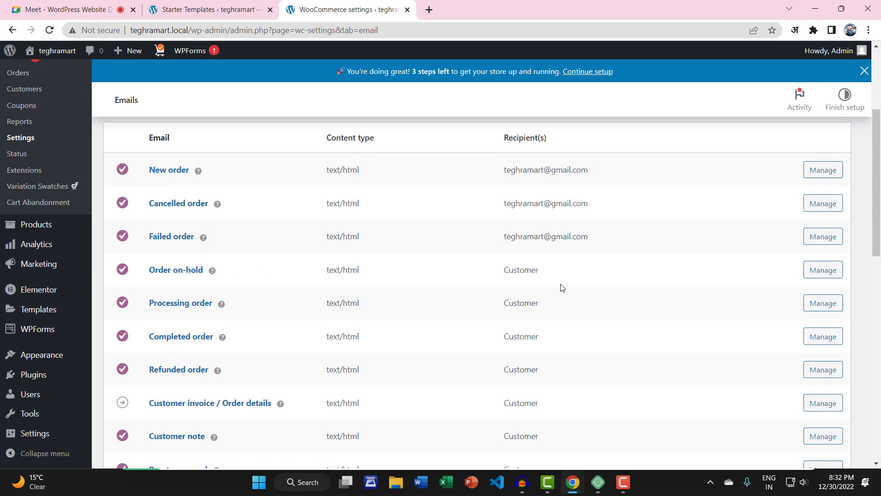
scroll(274, 259, "up", 1)
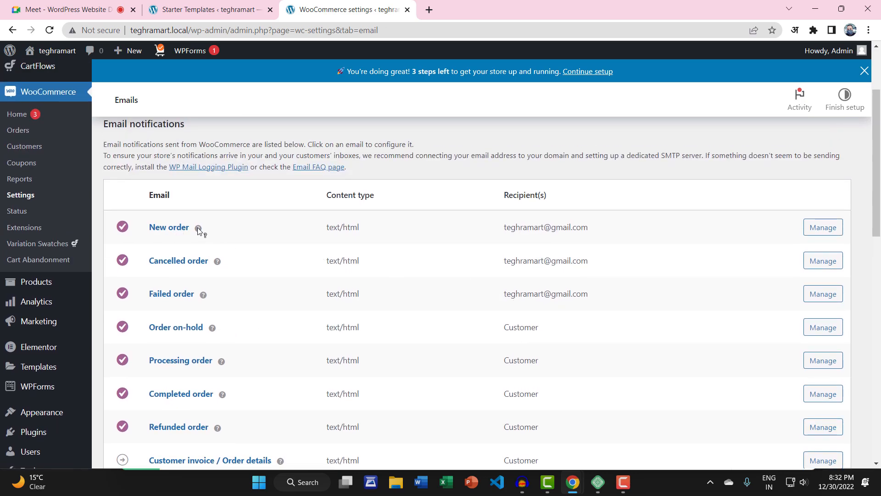
scroll(196, 291, "down", 3)
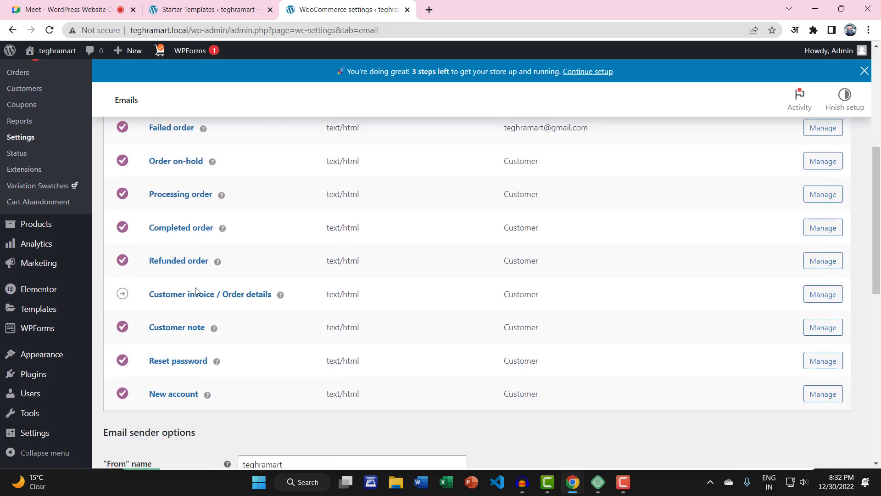
scroll(196, 291, "down", 1)
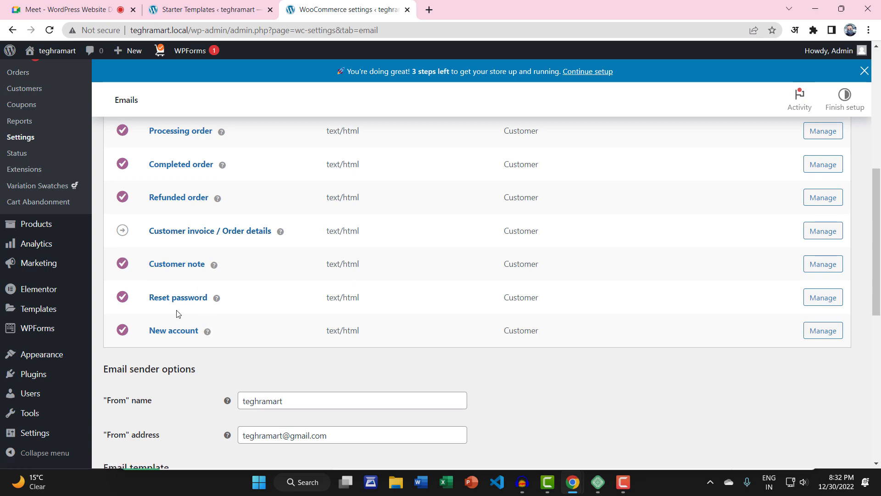
scroll(753, 285, "up", 2)
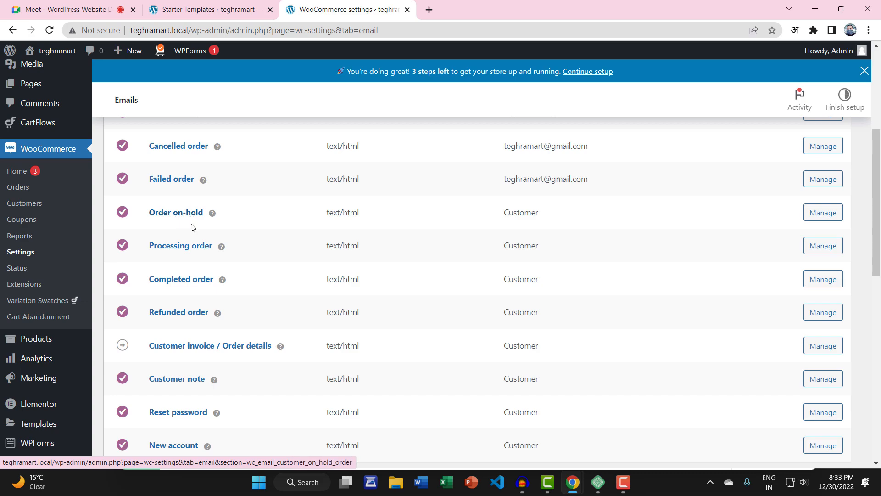
mouse_move(222, 251)
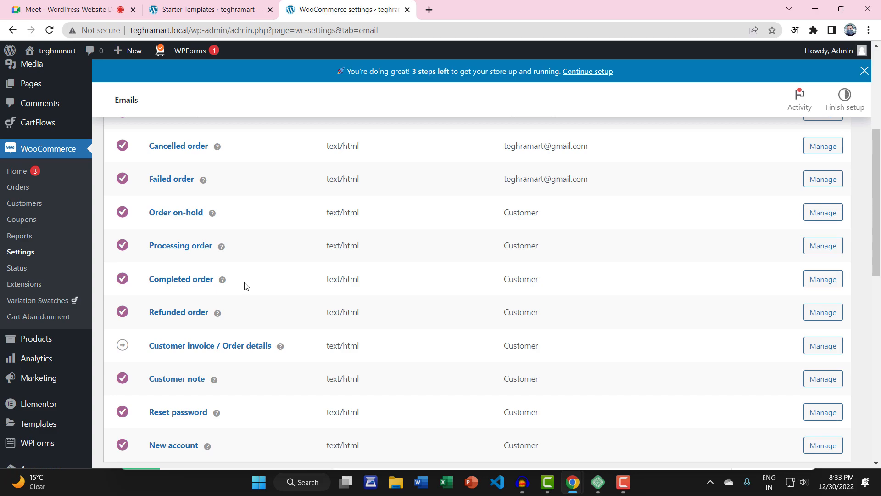
scroll(246, 287, "down", 2)
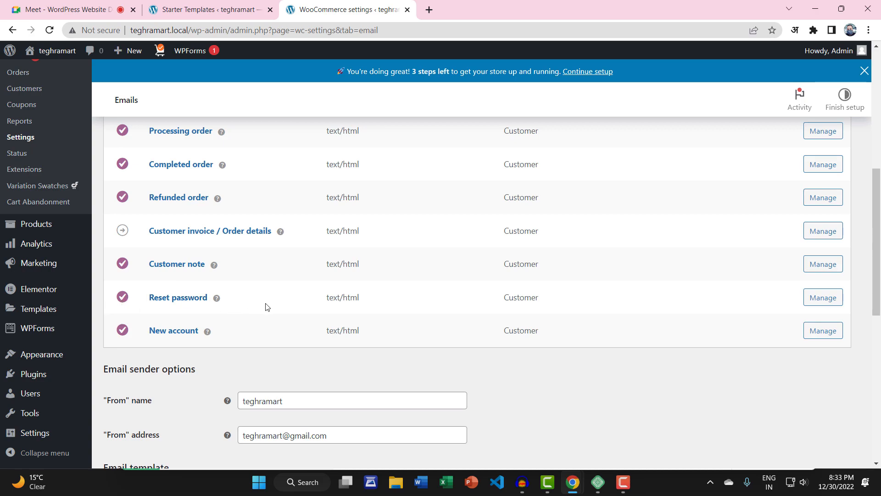
scroll(275, 306, "down", 4)
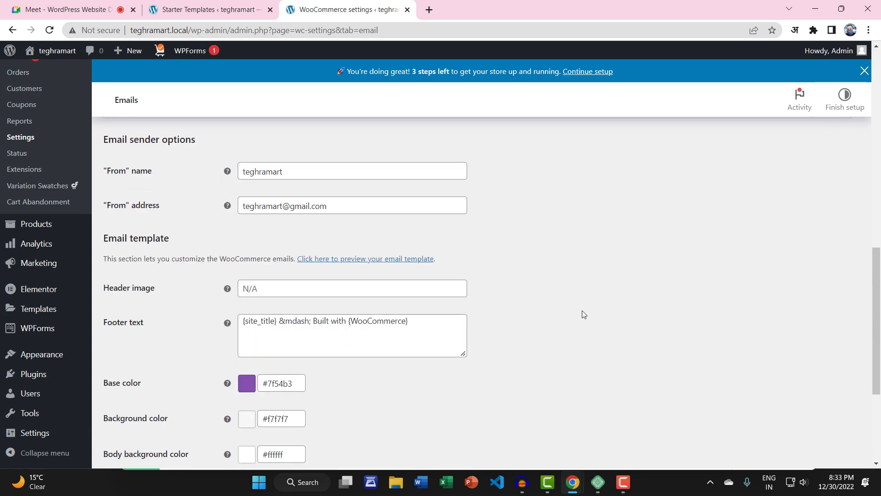
left_click(249, 205)
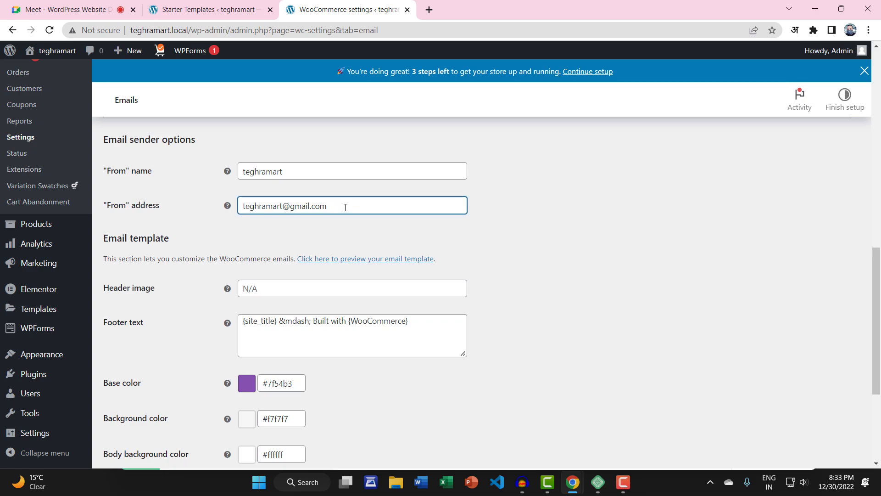
left_click_drag(346, 207, 234, 210)
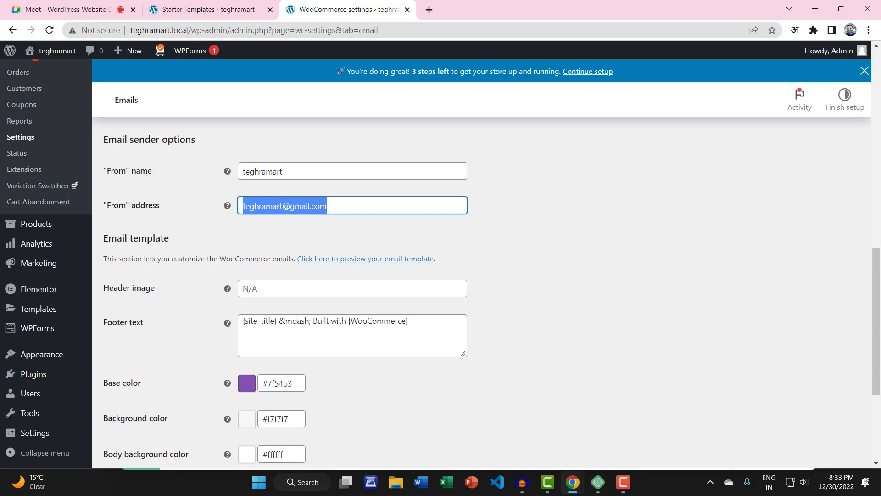
Step: Save the email settings, then view the Integration (MaxMind Geolocation) and Advanced pages
scroll(478, 226, "down", 4)
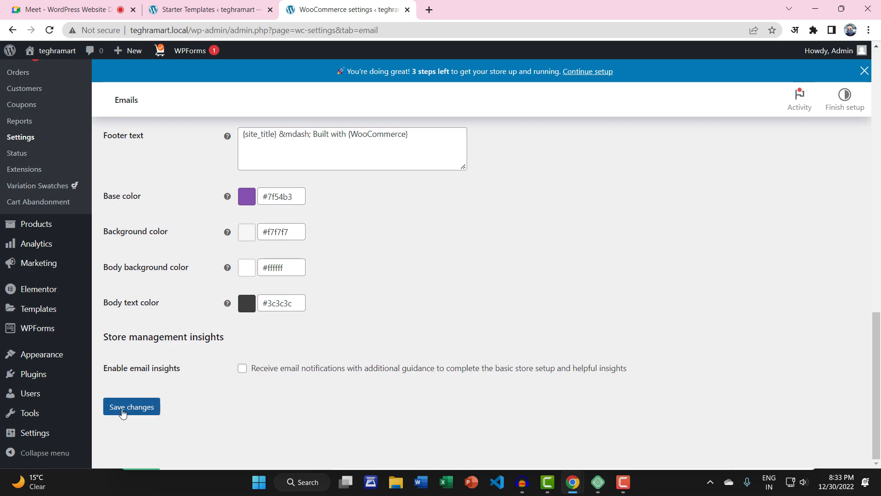
left_click(122, 412)
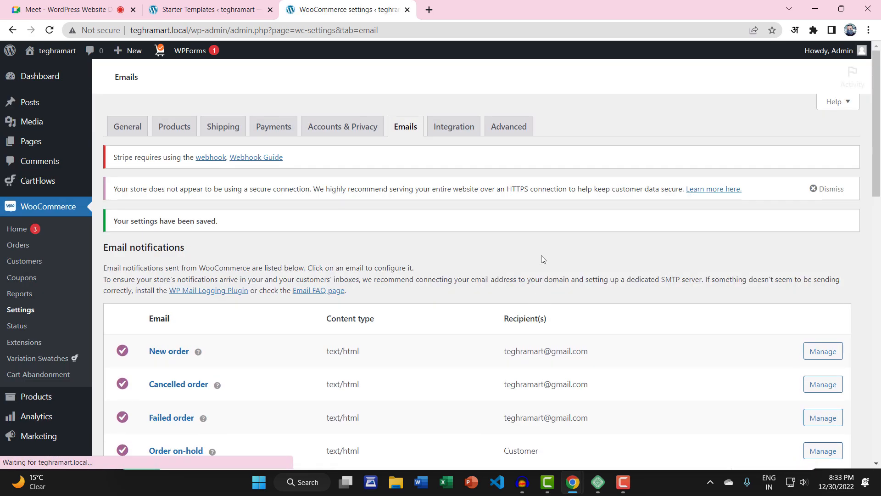
left_click(454, 129)
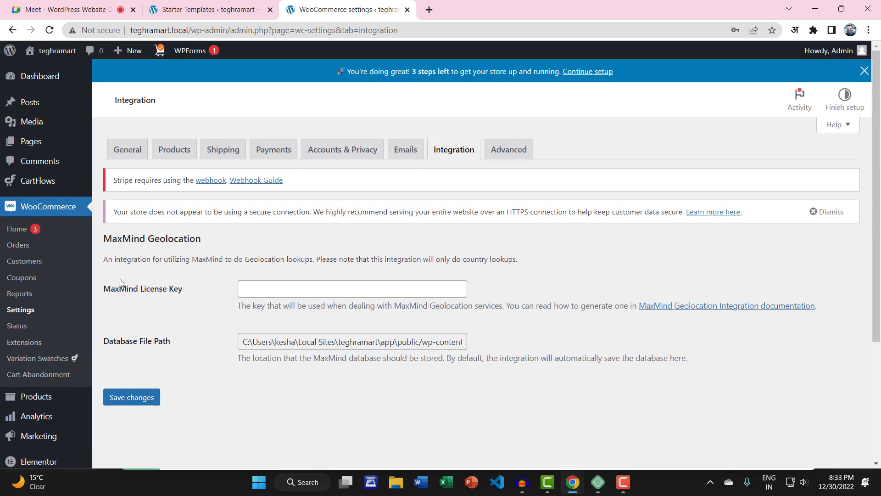
left_click(524, 155)
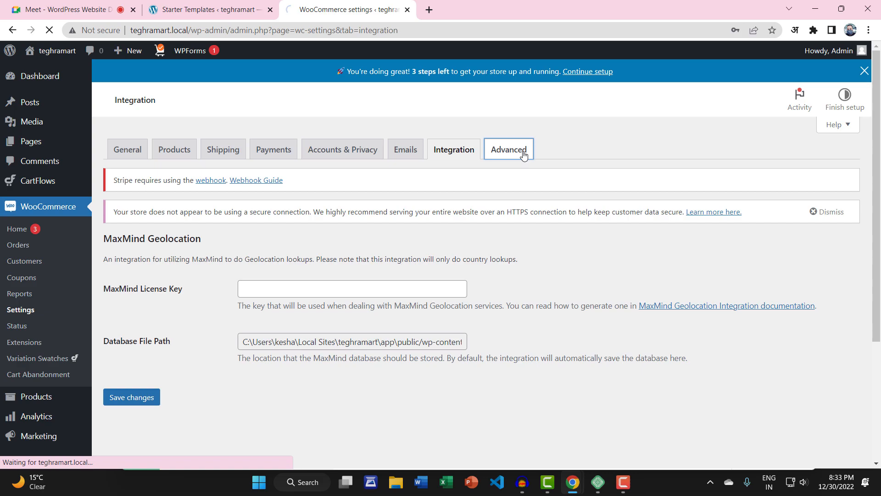
Step: Review the Page setup section, opening and closing the Terms and conditions page picker
scroll(431, 234, "down", 2)
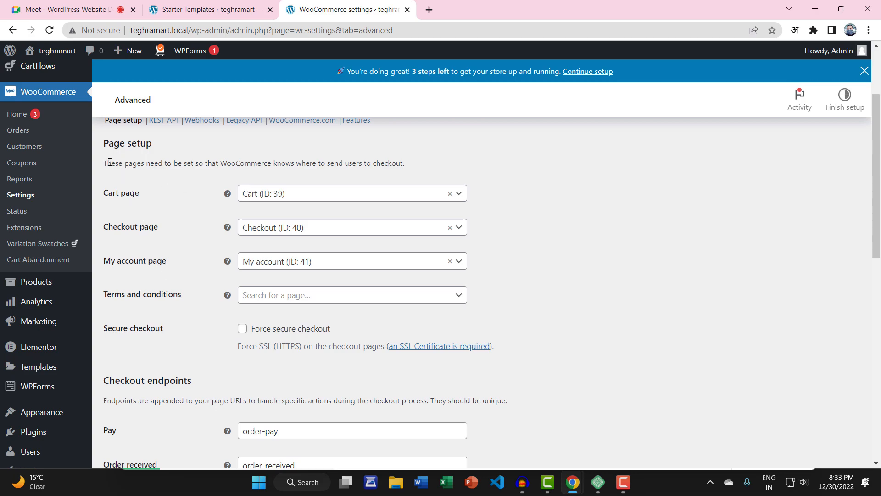
left_click_drag(110, 162, 191, 163)
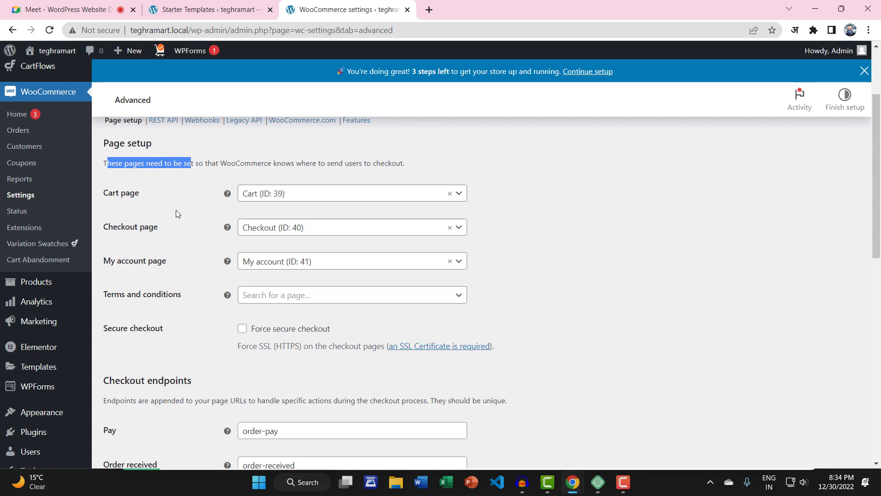
scroll(177, 213, "down", 1)
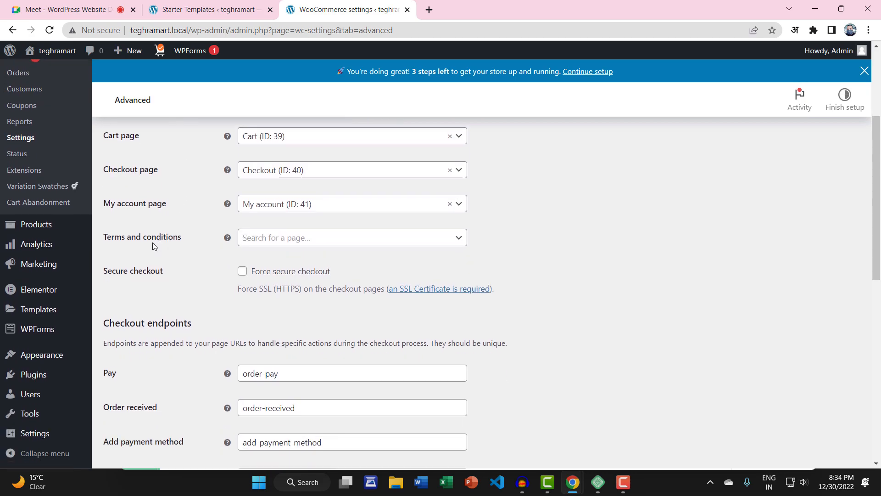
left_click_drag(101, 239, 189, 239)
left_click(191, 239)
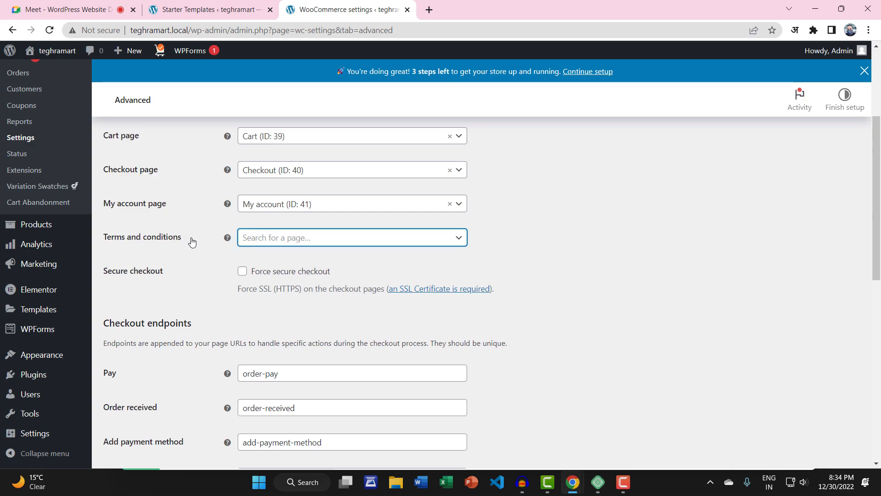
left_click(298, 240)
left_click(299, 240)
left_click(296, 239)
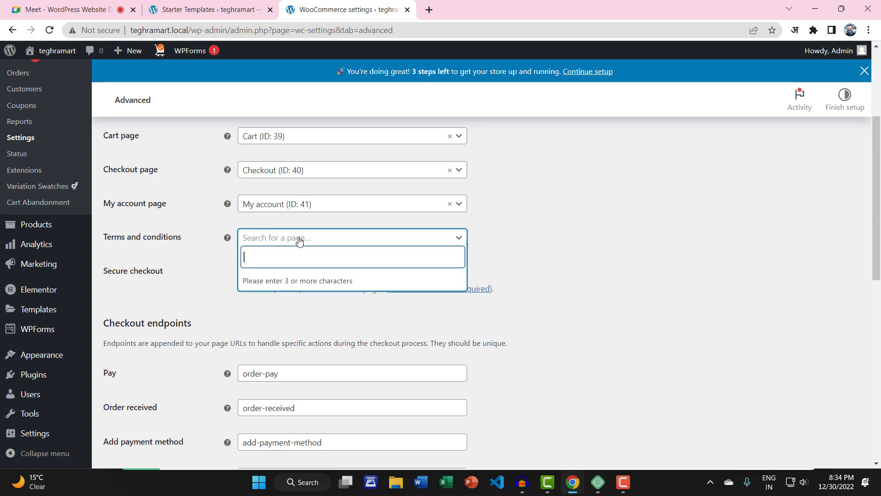
left_click(296, 239)
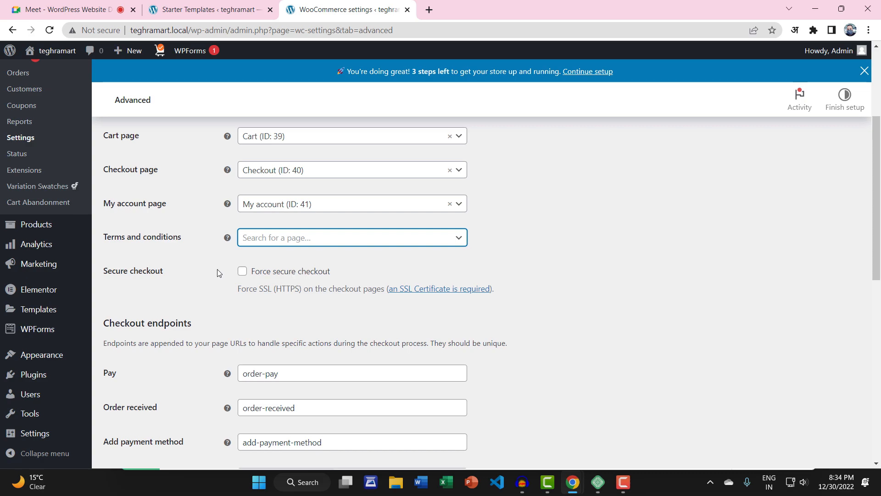
Step: Save the Advanced settings with the Cart, Checkout and My account pages unchanged
scroll(218, 273, "down", 1)
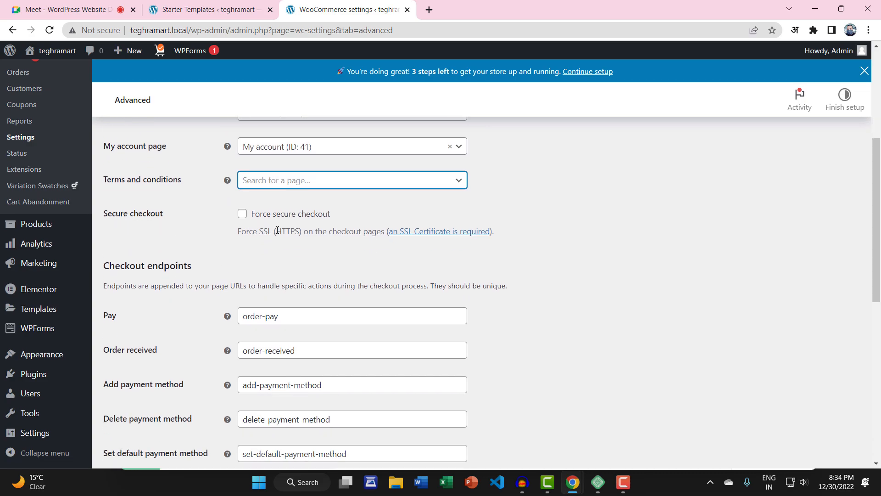
left_click_drag(276, 230, 300, 231)
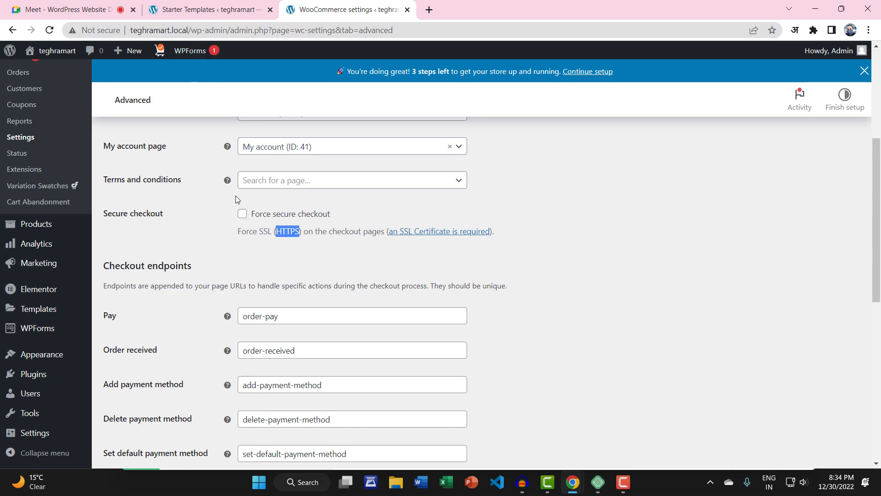
scroll(201, 255, "down", 3)
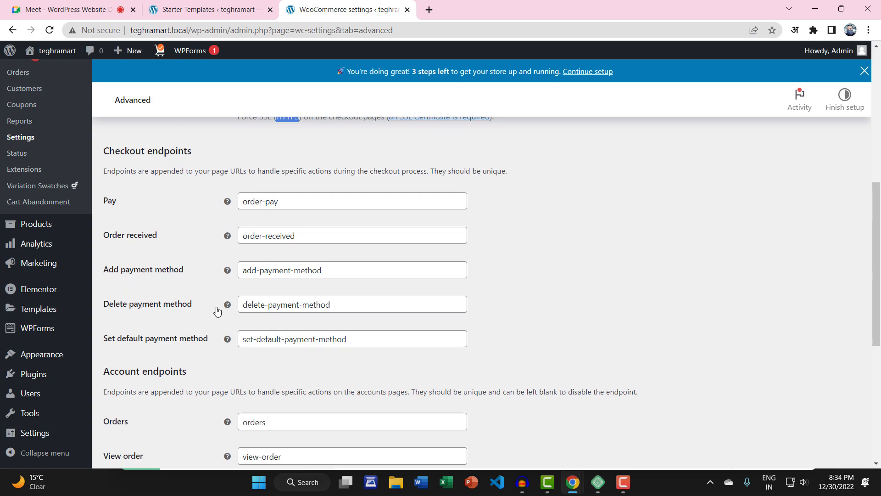
scroll(217, 309, "down", 5)
scroll(218, 310, "down", 2)
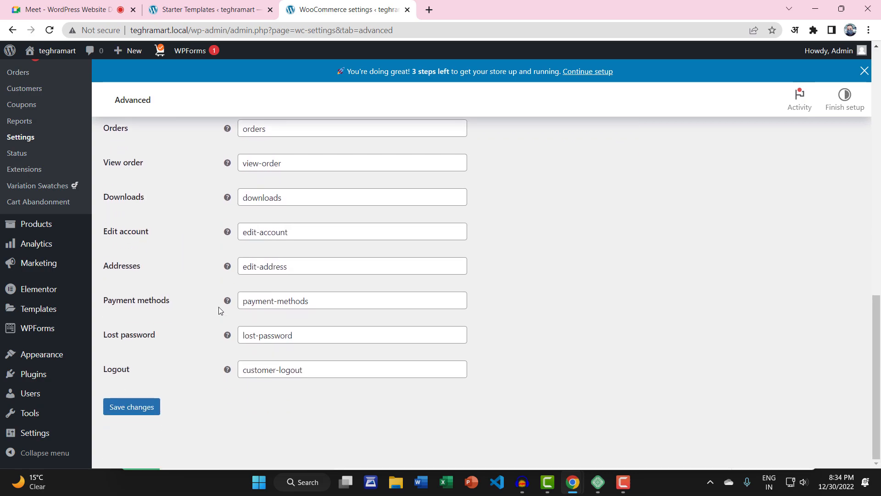
left_click(153, 407)
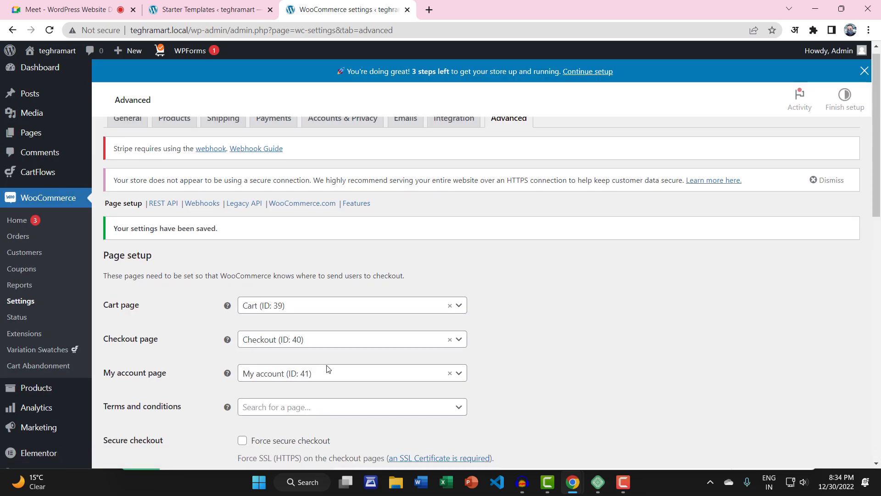
scroll(327, 364, "down", 10)
scroll(168, 282, "down", 2)
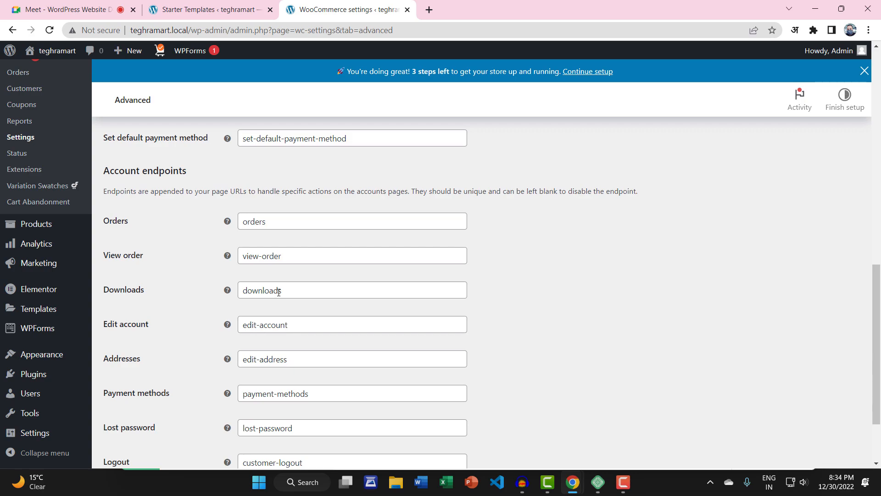
scroll(289, 220, "down", 2)
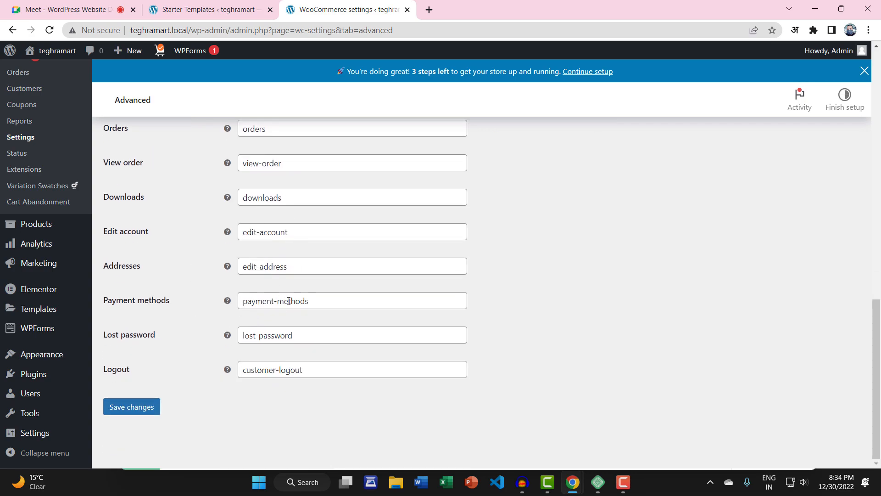
scroll(293, 301, "up", 13)
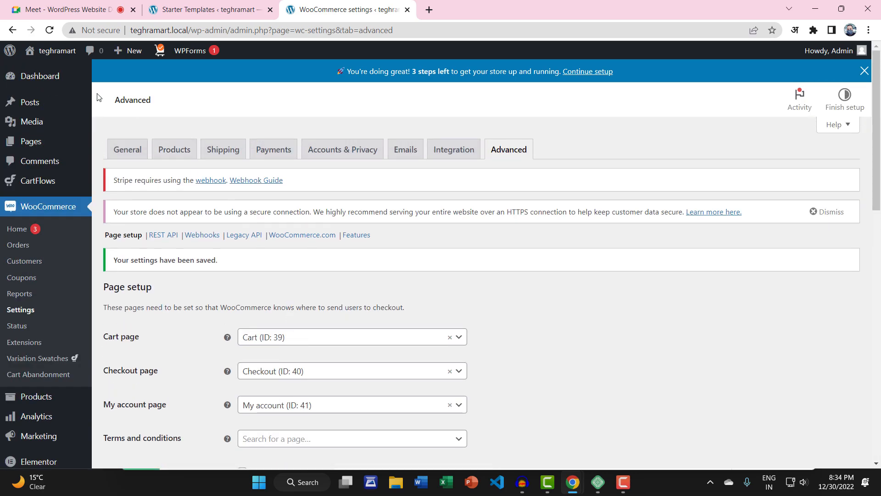
Step: Open the live store in a new browser tab
mouse_move(49, 56)
right_click(42, 71)
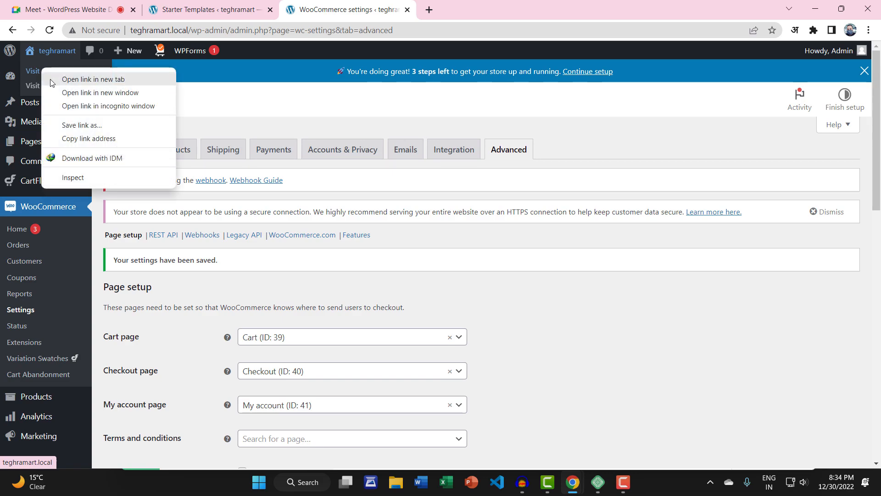
left_click(78, 76)
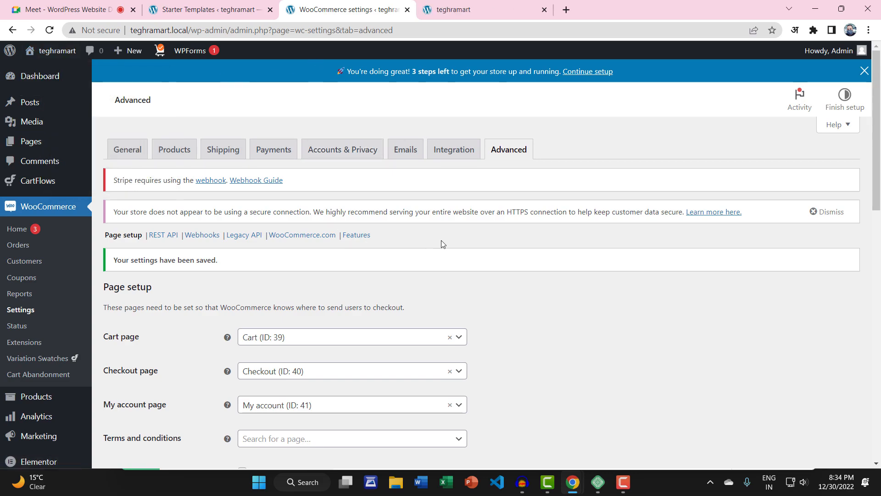
left_click(452, 9)
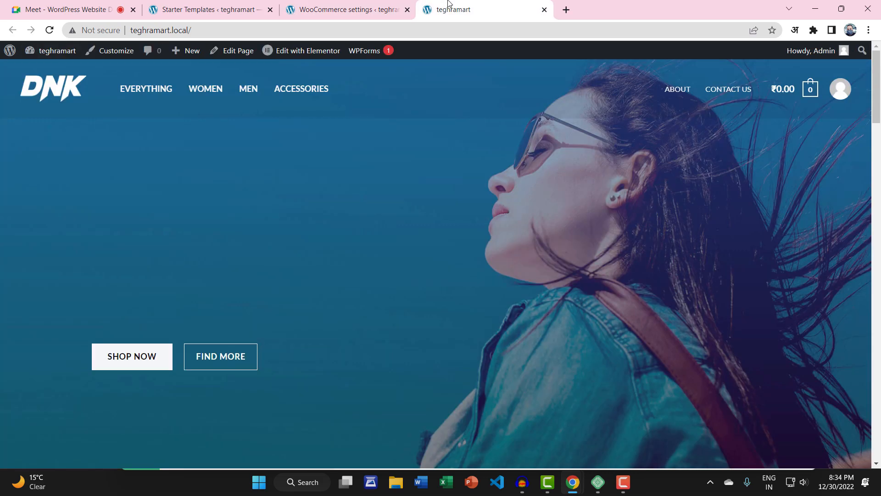
Step: Test the first card's SHOP NOW, which only jumps to the page top, then launch Elementor
scroll(385, 217, "down", 10)
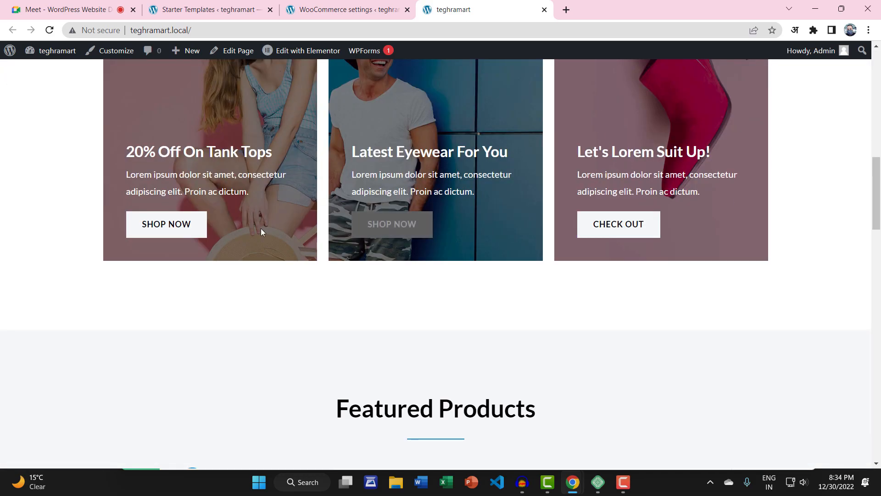
left_click(164, 225)
scroll(230, 210, "down", 10)
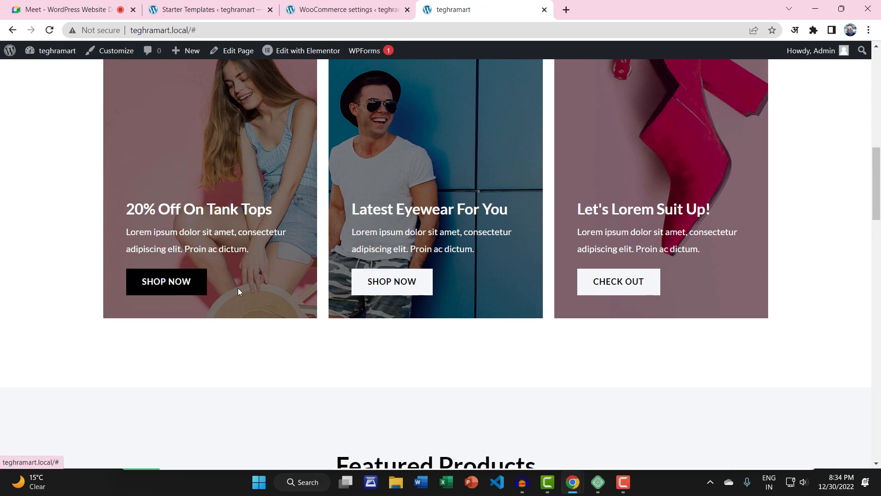
scroll(269, 284, "up", 1)
scroll(269, 283, "down", 2)
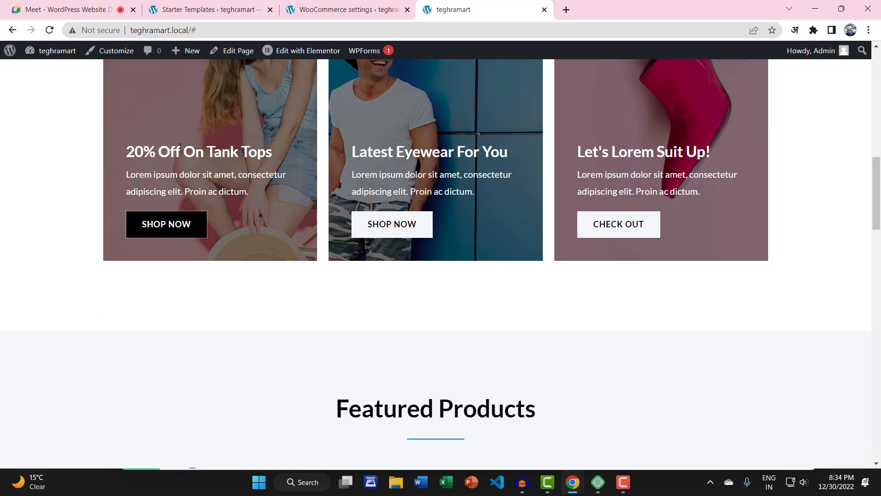
scroll(184, 156, "up", 2)
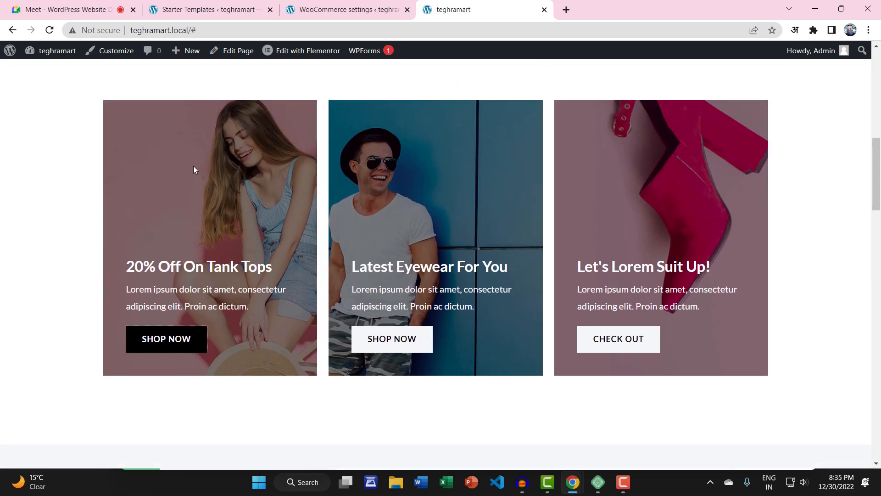
left_click(165, 342)
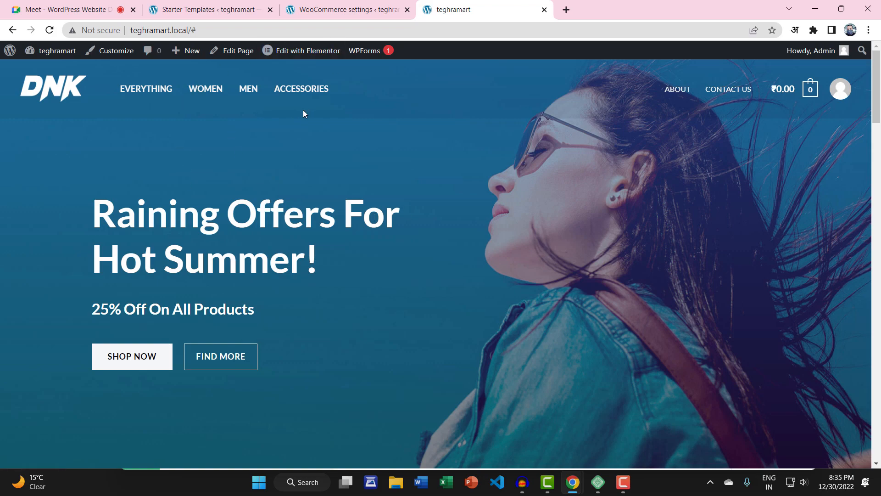
left_click(320, 55)
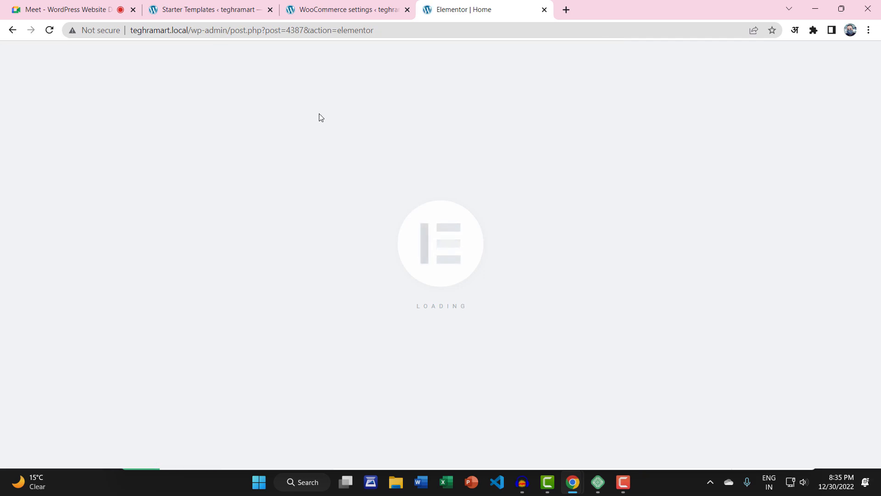
Step: In Elementor, inspect the first card's Image Box and its SHOP NOW button, linked to #
scroll(356, 259, "down", 10)
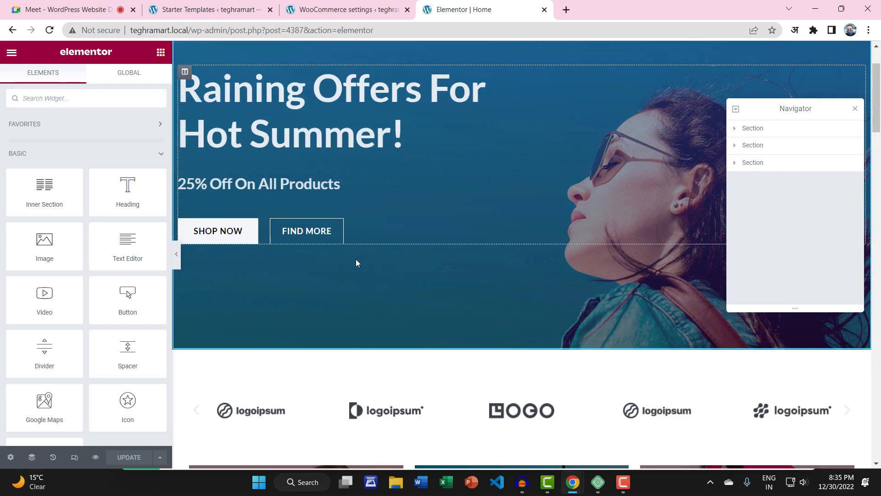
scroll(317, 274, "down", 2)
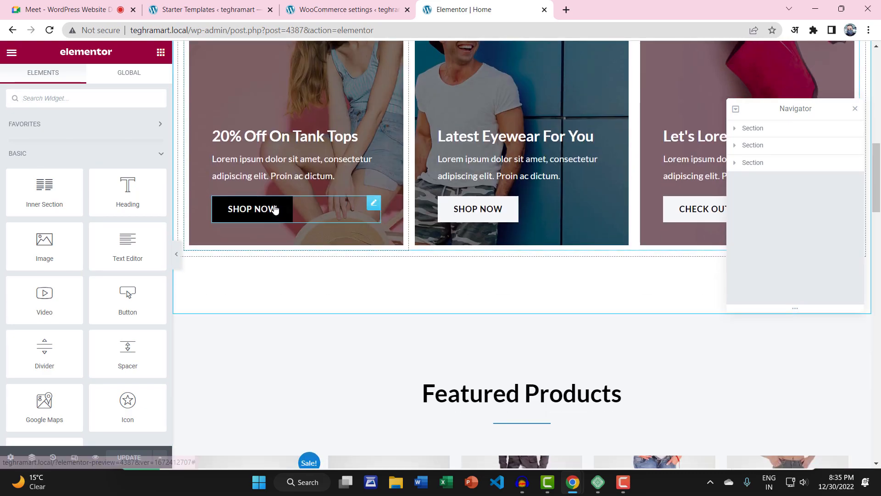
left_click(373, 203)
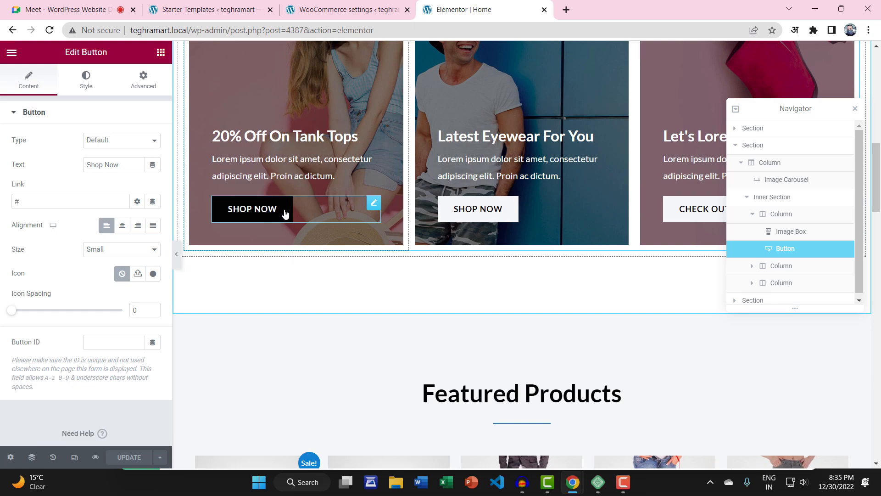
left_click(255, 131)
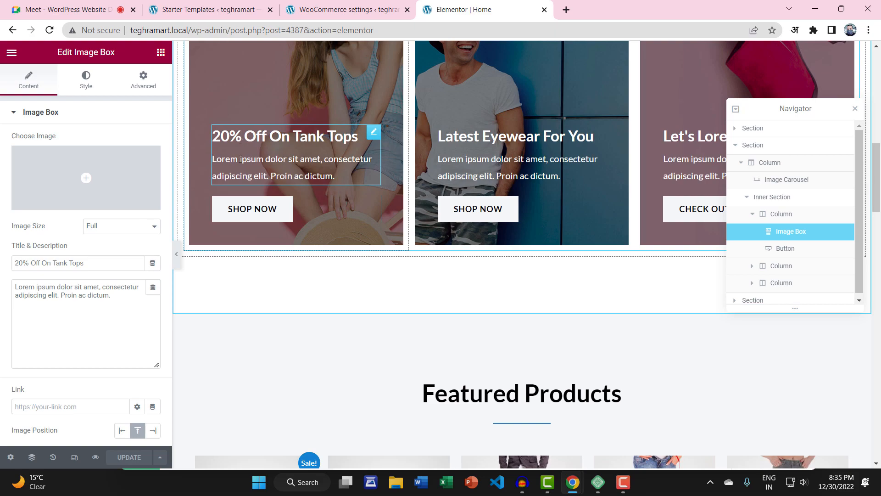
left_click_drag(244, 159, 285, 174)
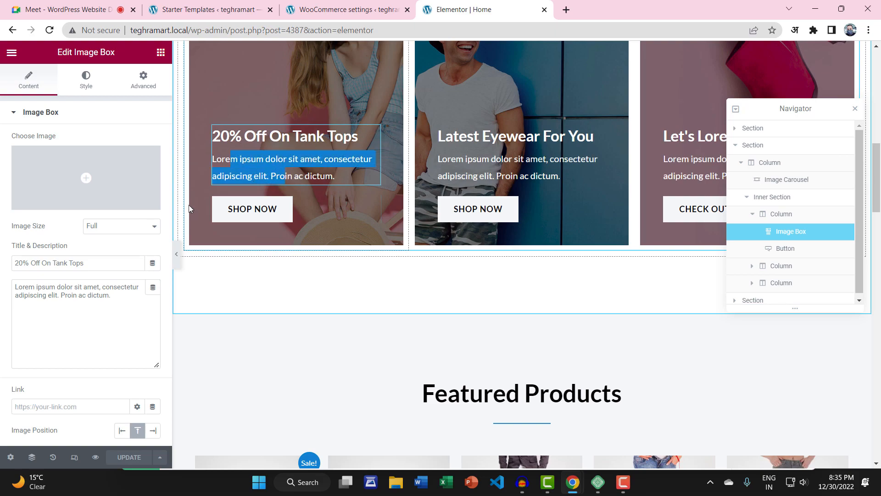
left_click(97, 287)
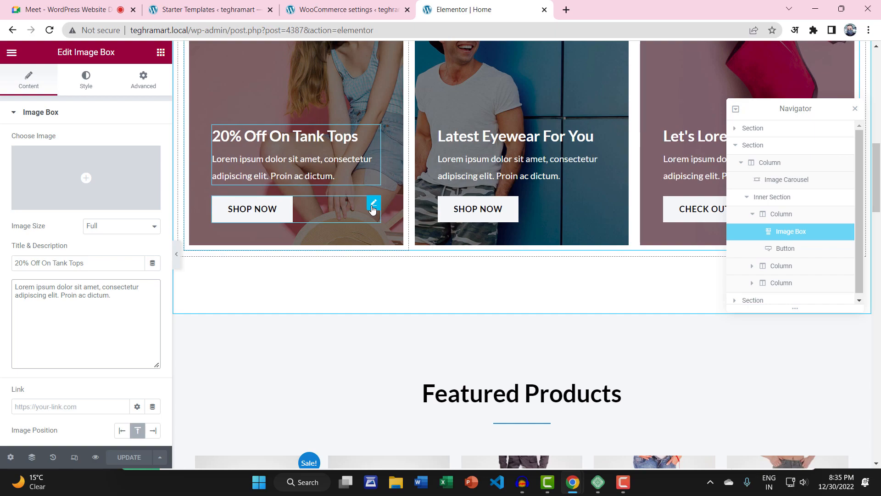
left_click(245, 209)
left_click(347, 10)
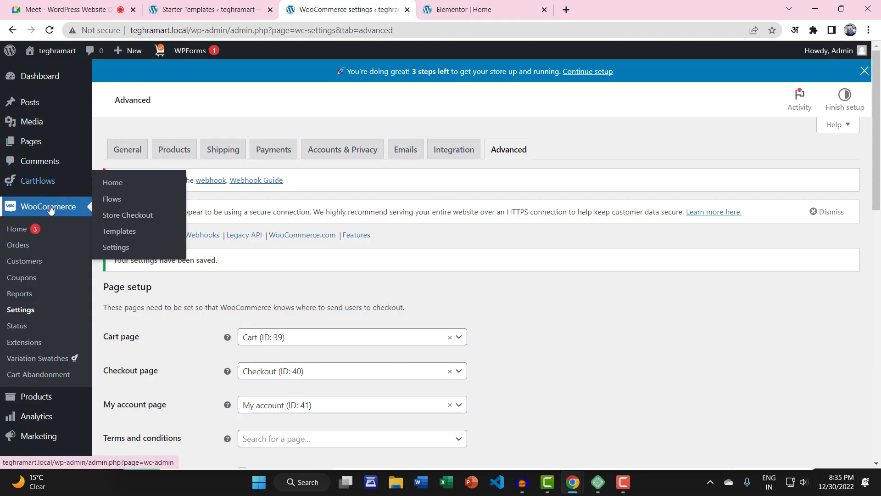
Step: Open the Products > All Products list in the admin
scroll(58, 212, "down", 1)
scroll(52, 252, "down", 2)
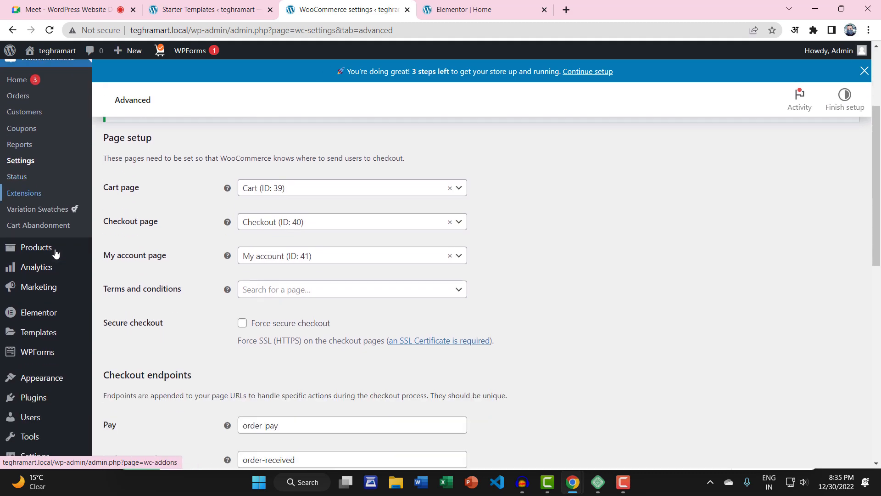
mouse_move(56, 224)
left_click(112, 226)
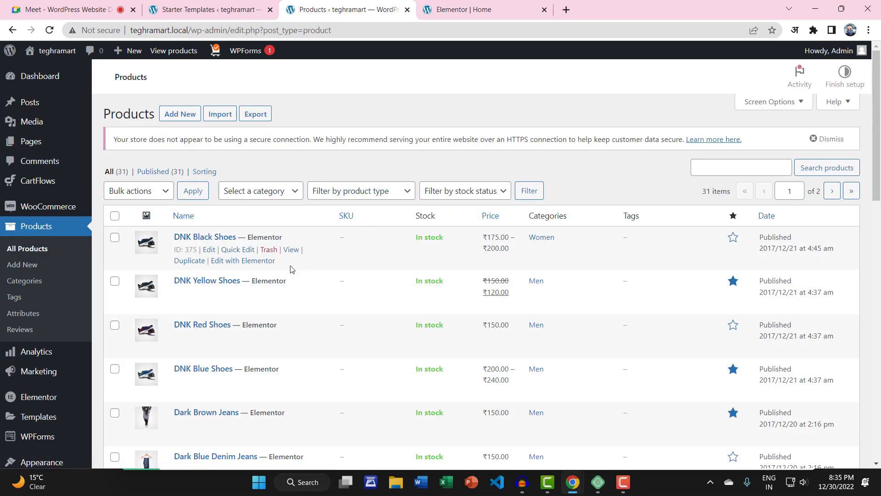
left_click(448, 6)
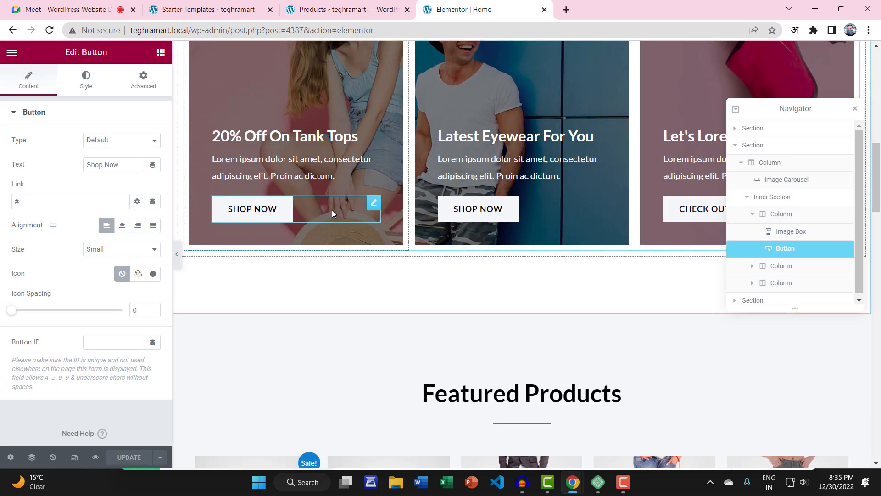
scroll(332, 210, "up", 3)
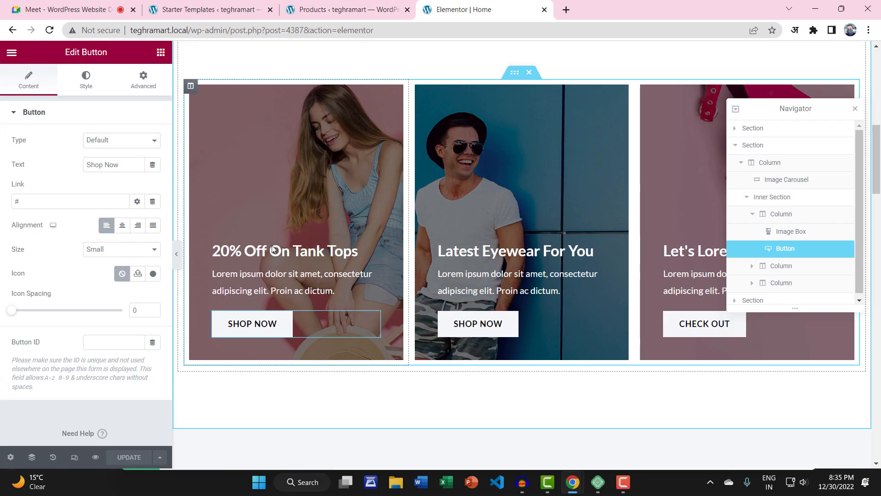
scroll(259, 266, "up", 6)
scroll(259, 270, "down", 7)
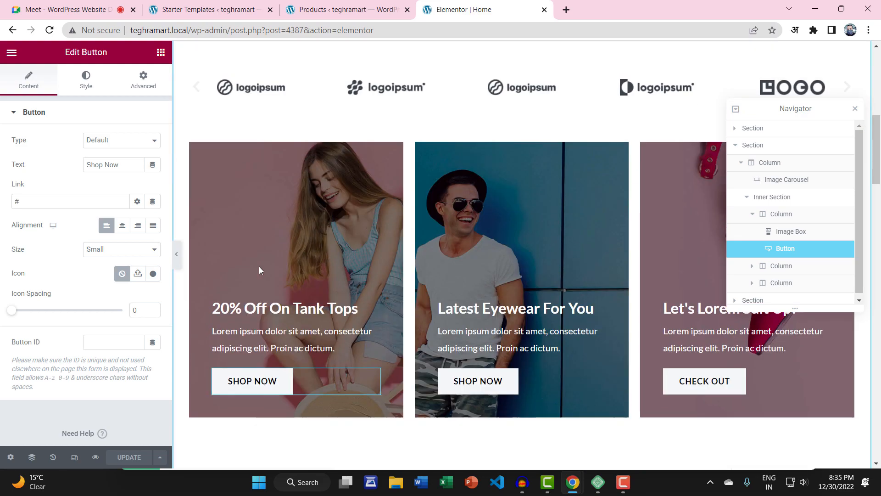
left_click(348, 9)
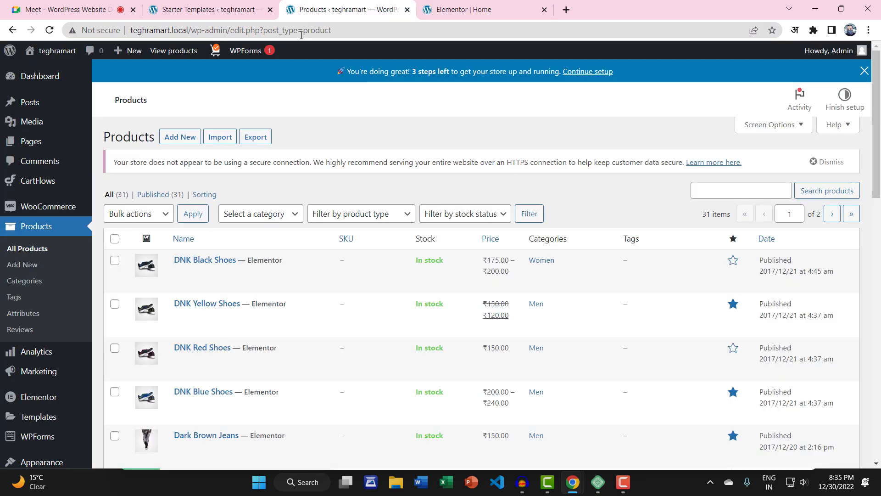
Step: Open the live site in a new tab and go to the Women category page
mouse_move(53, 50)
right_click(42, 75)
left_click(46, 80)
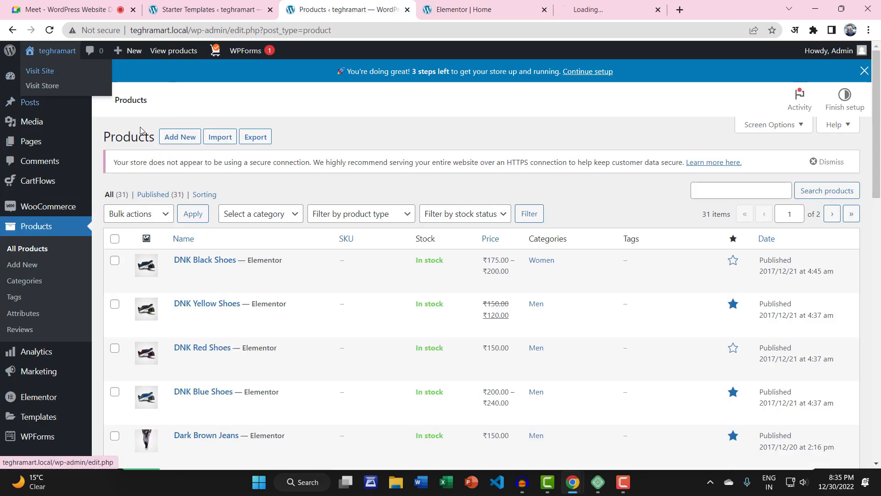
left_click(550, 16)
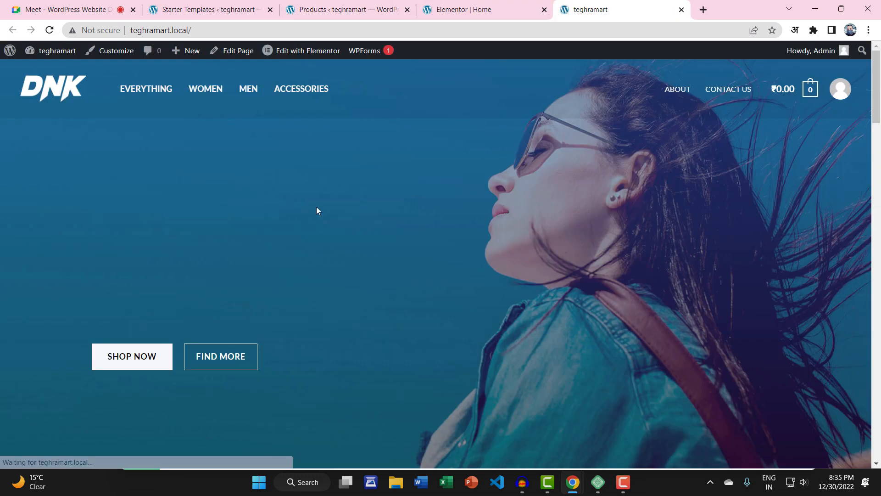
left_click(218, 92)
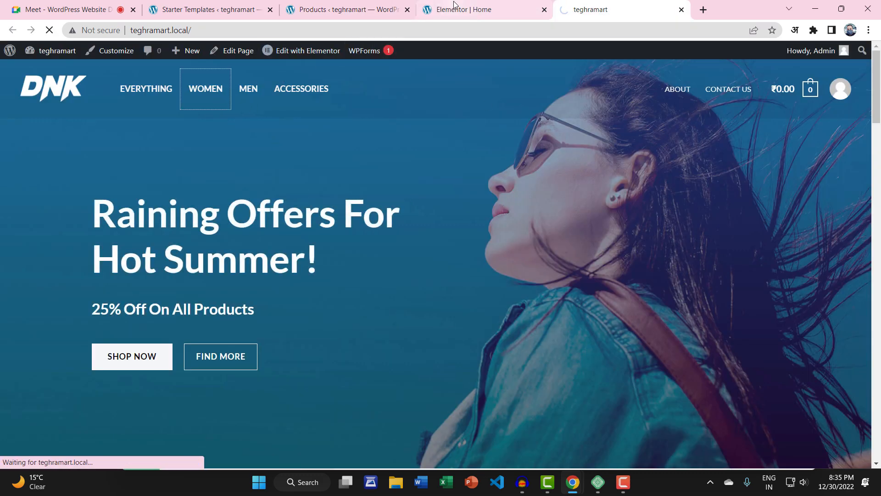
Step: Copy the Women category page address and return to the Elementor editor
left_click(482, 10)
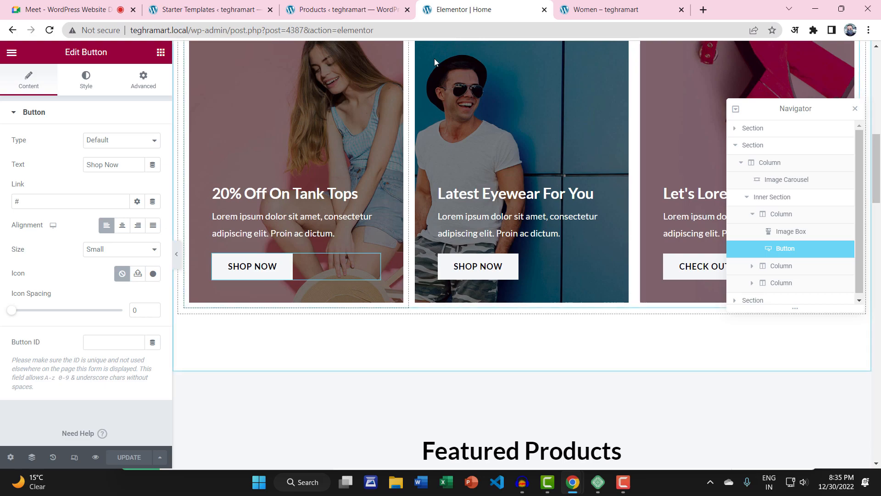
left_click(580, 7)
scroll(385, 206, "down", 3)
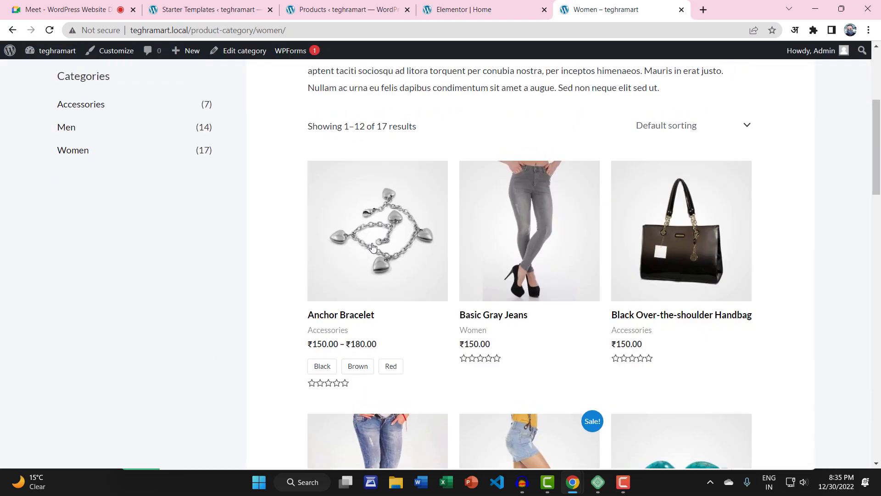
scroll(385, 206, "up", 5)
left_click(273, 31)
right_click(272, 31)
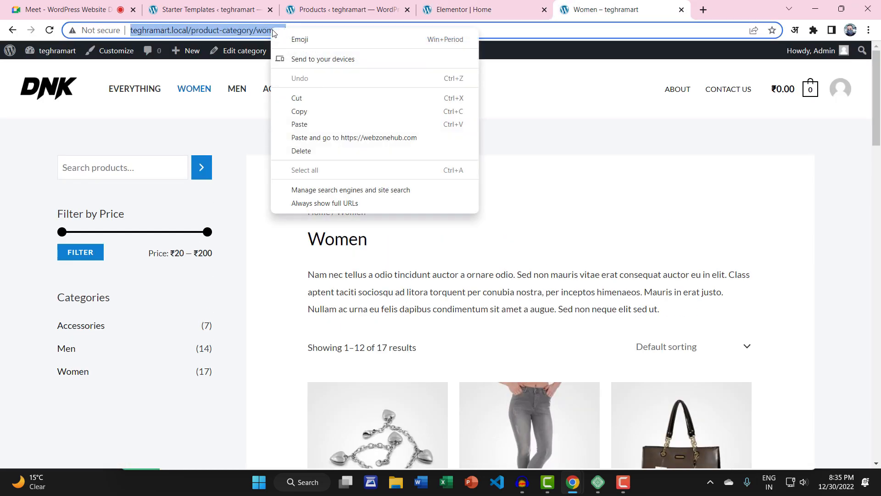
left_click(306, 112)
left_click(431, 6)
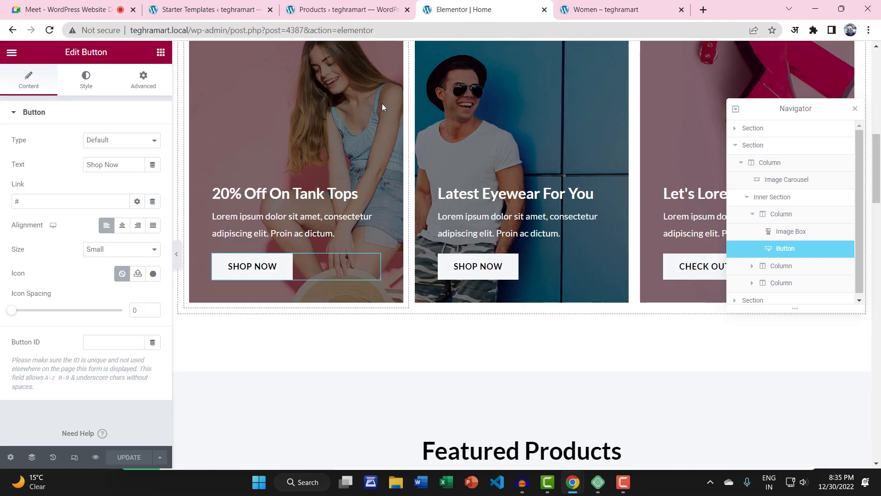
left_click(569, 18)
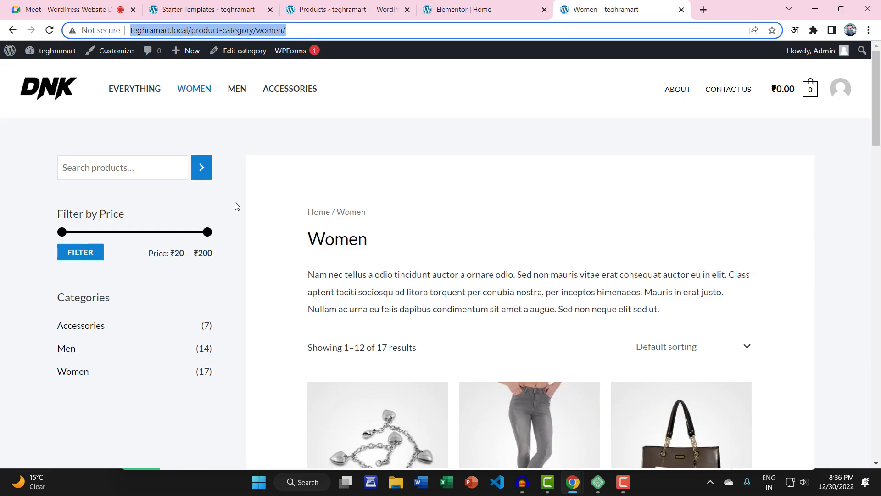
left_click(465, 5)
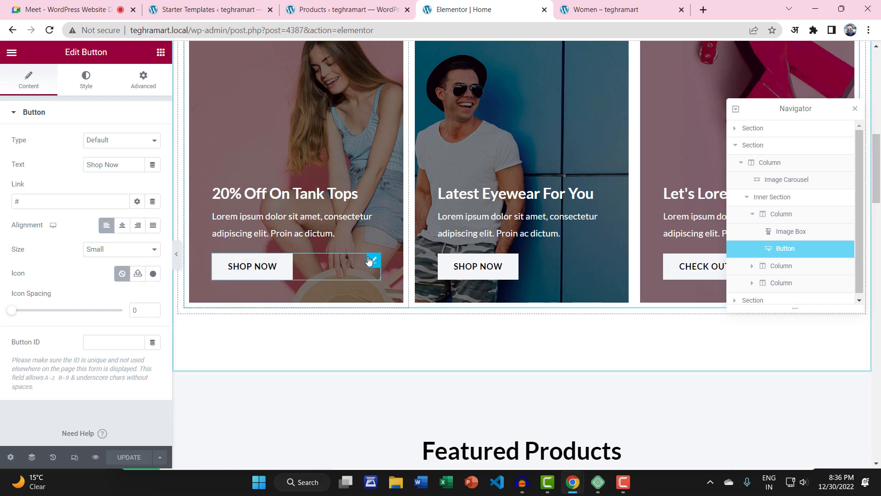
Step: Link the first SHOP NOW button to the Women category page and update the page
left_click(21, 83)
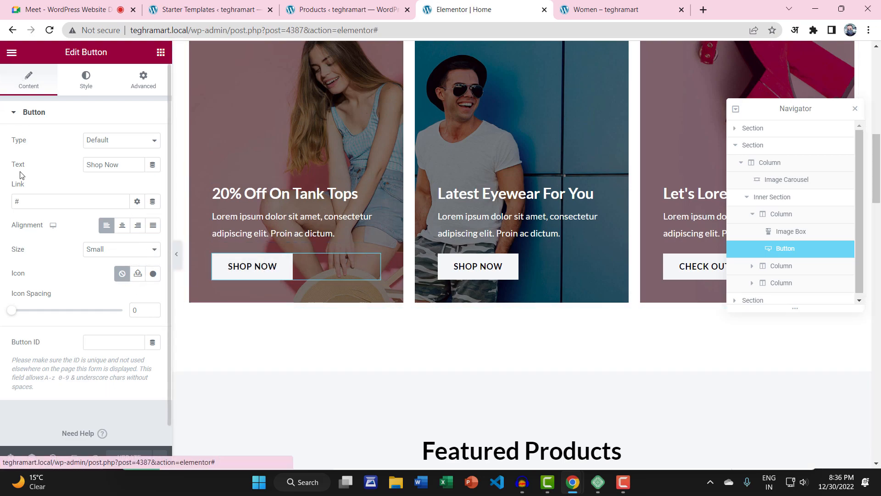
left_click(18, 201)
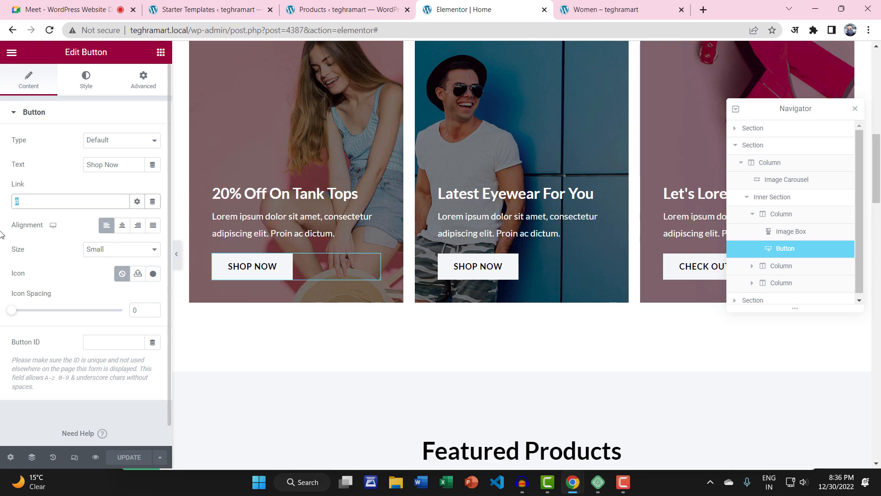
key("ctrl+v")
left_click(129, 457)
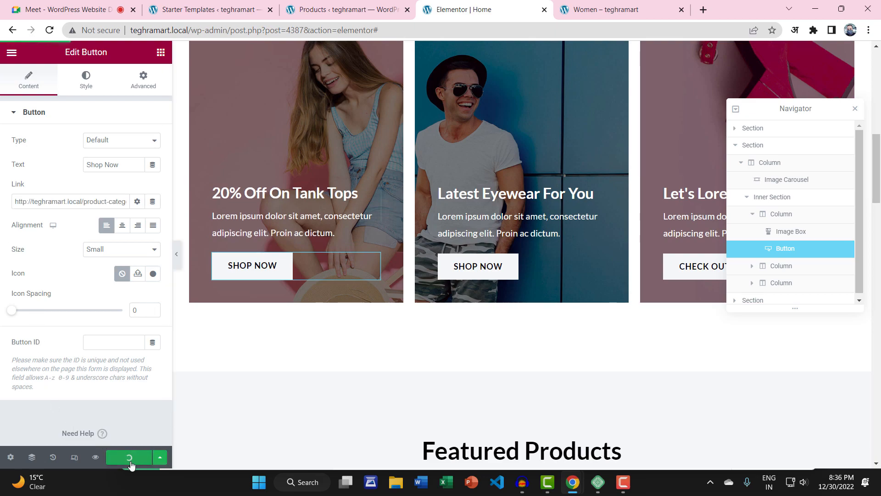
Step: Take the Men category page address and paste it as the second Shop Now button's link
left_click(593, 6)
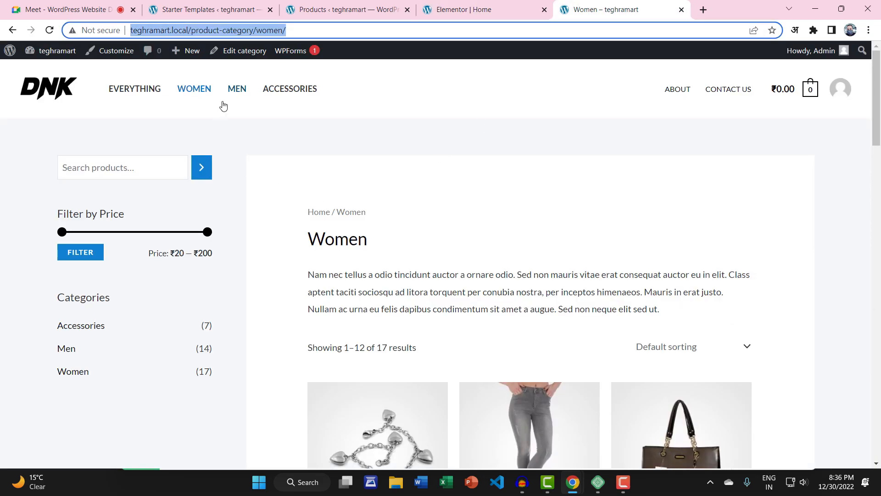
left_click(236, 94)
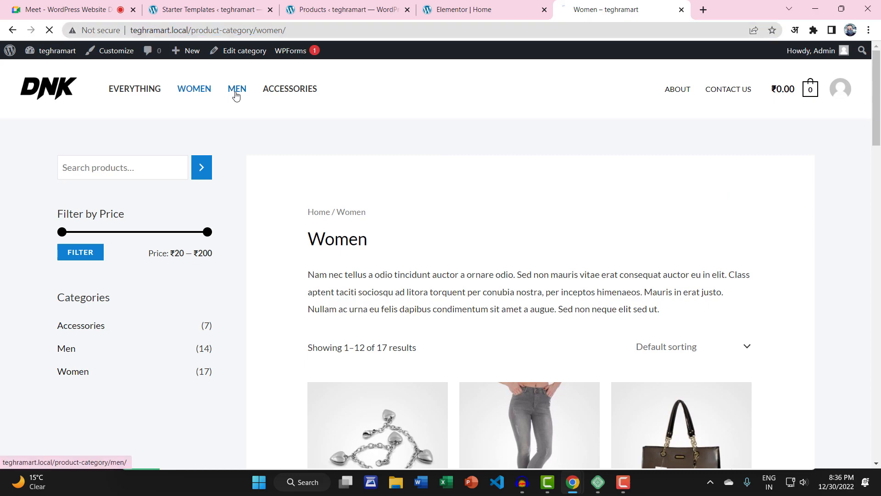
left_click(308, 24)
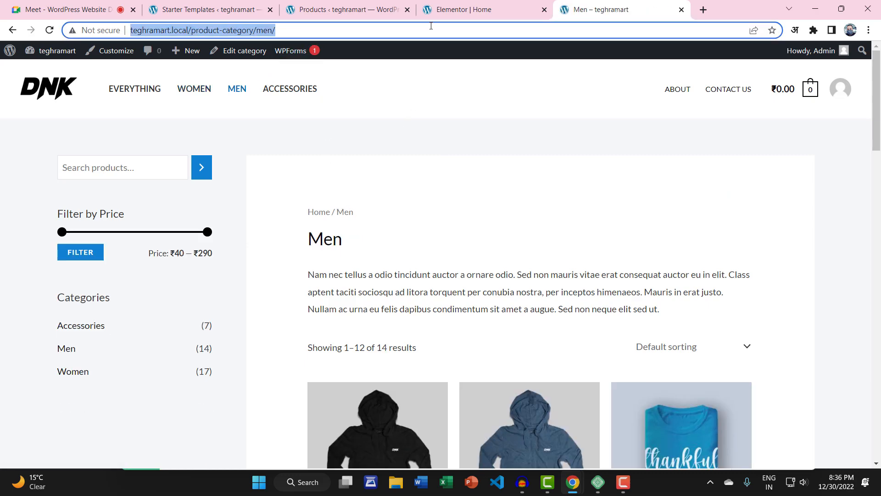
left_click(202, 9)
left_click(464, 10)
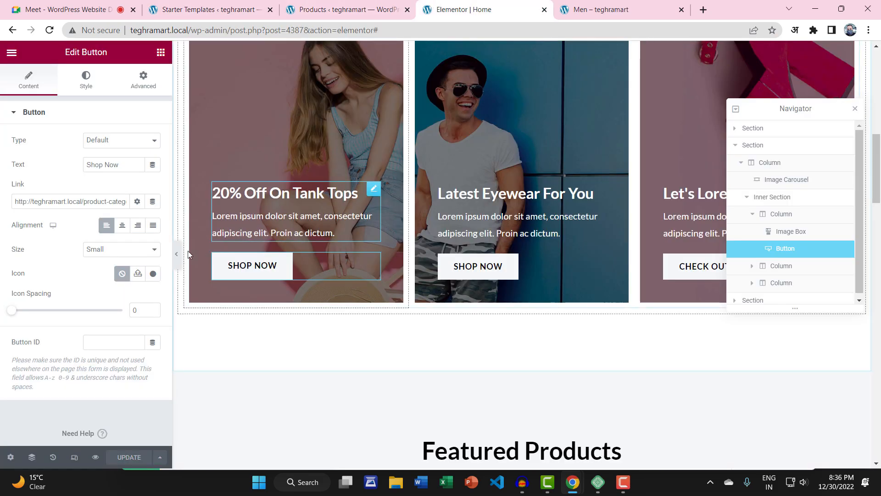
left_click(498, 275)
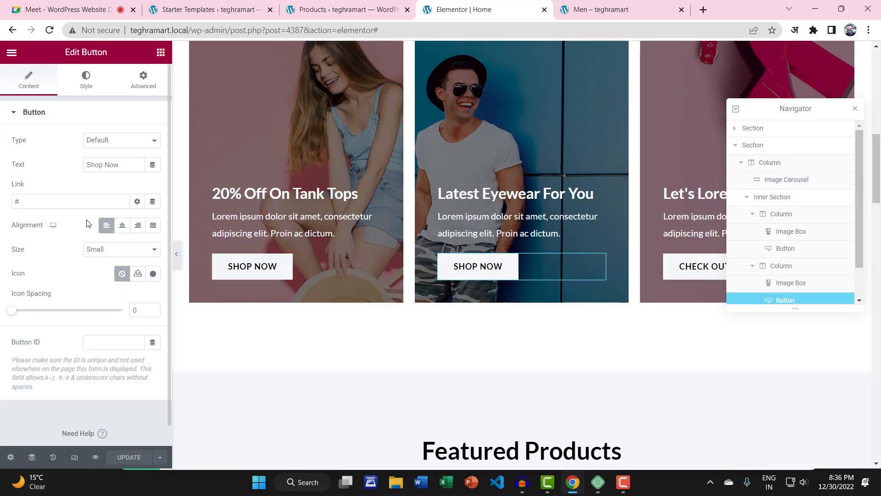
key("ctrl+v")
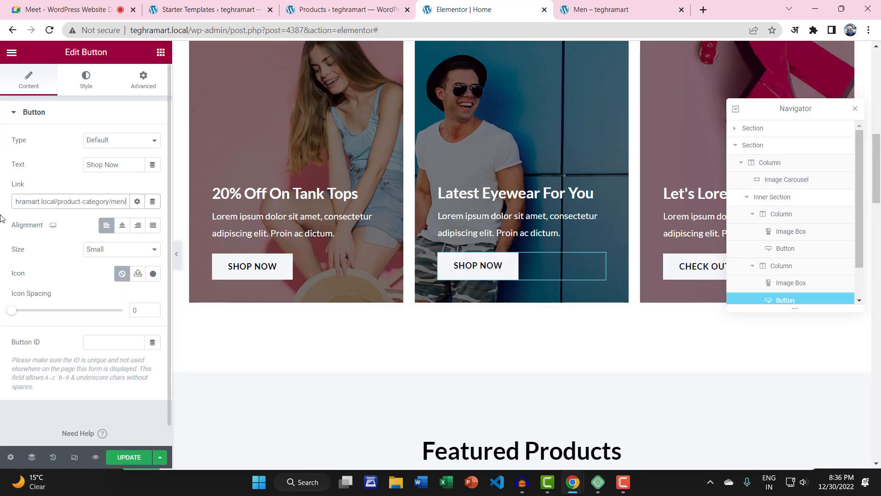
left_click(855, 109)
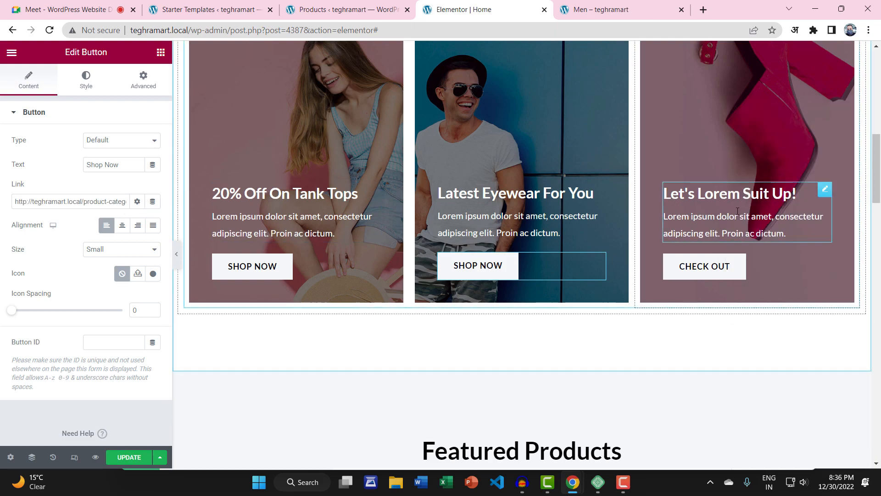
scroll(761, 220, "up", 3)
Step: Browse the live Men category product listing
scroll(761, 219, "down", 2)
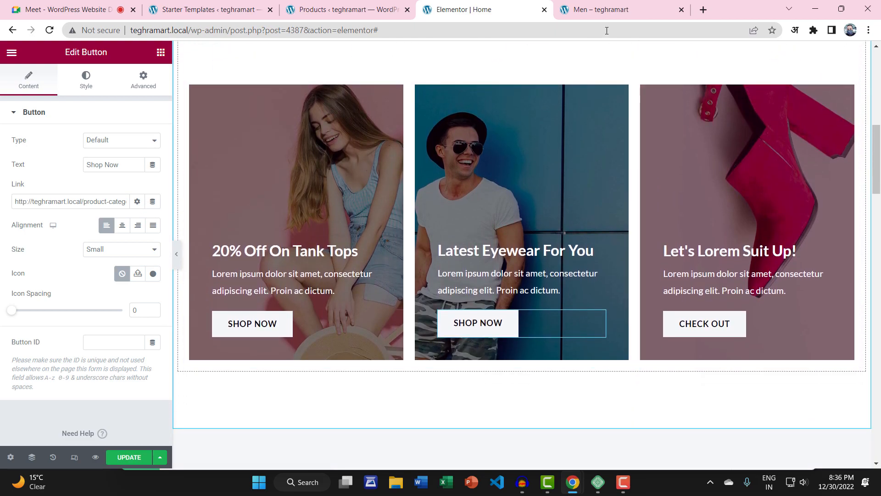
left_click(606, 13)
scroll(358, 271, "down", 2)
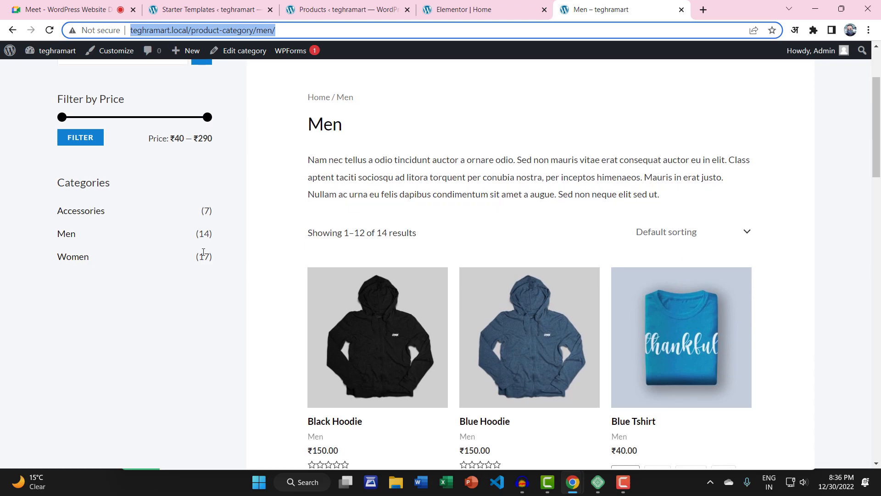
left_click(69, 236)
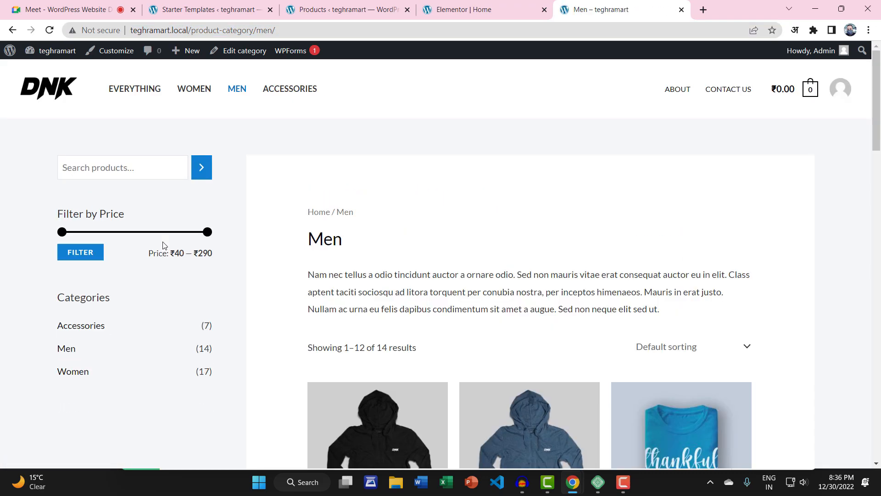
scroll(397, 247, "down", 15)
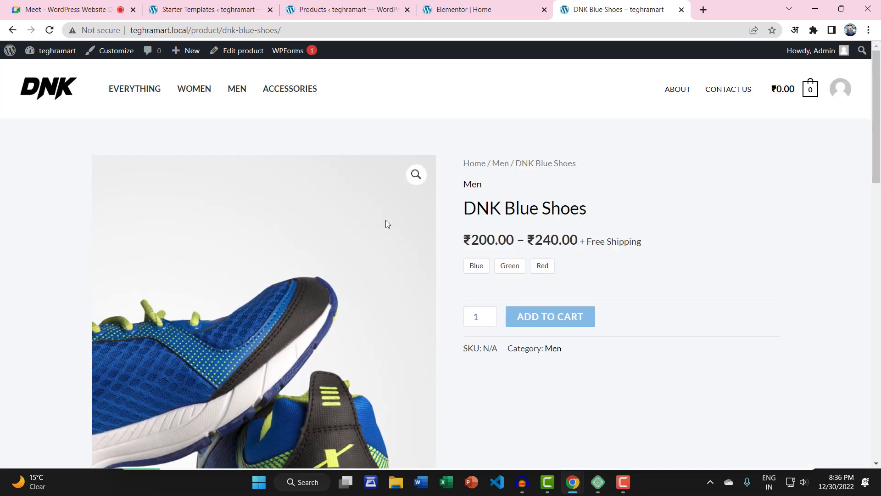
scroll(482, 205, "down", 5)
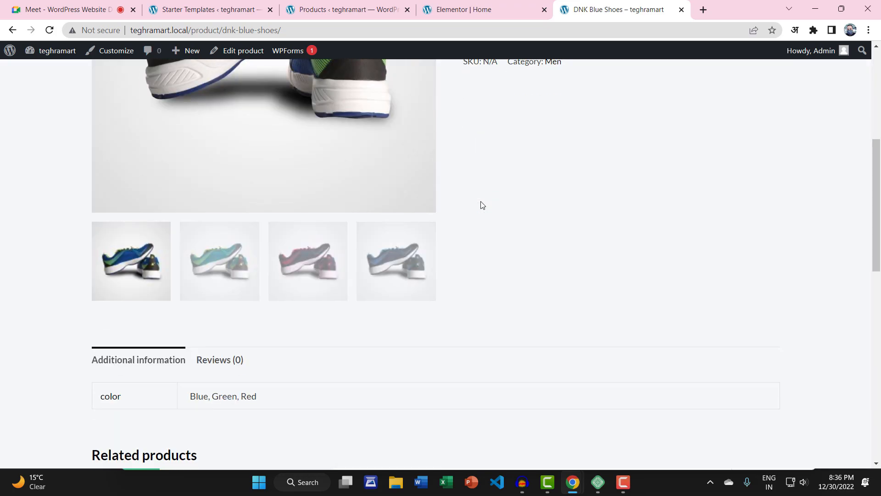
scroll(473, 200, "up", 5)
Step: Check the live Women and then Accessories category pages
left_click(198, 88)
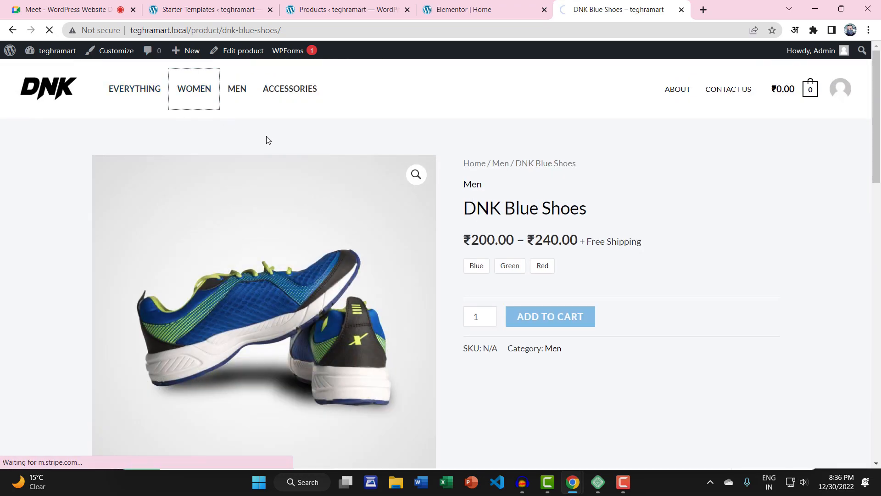
scroll(459, 250, "down", 3)
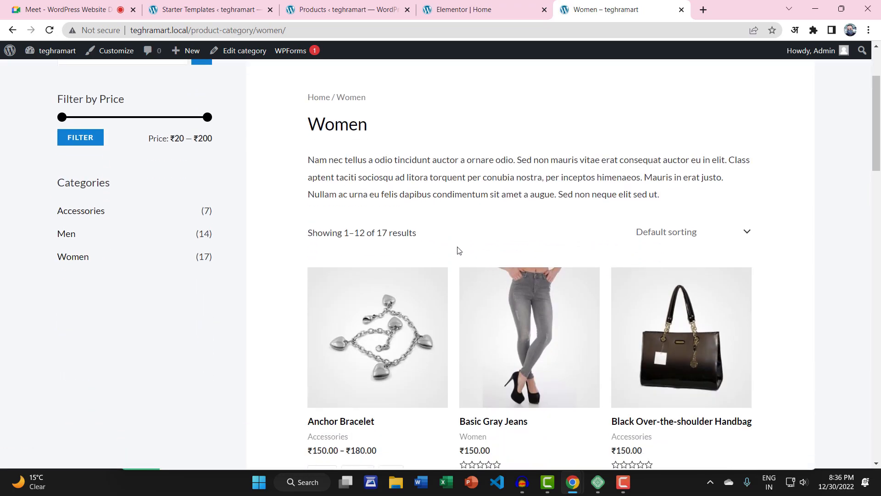
left_click(110, 214)
scroll(328, 223, "down", 2)
scroll(310, 242, "down", 15)
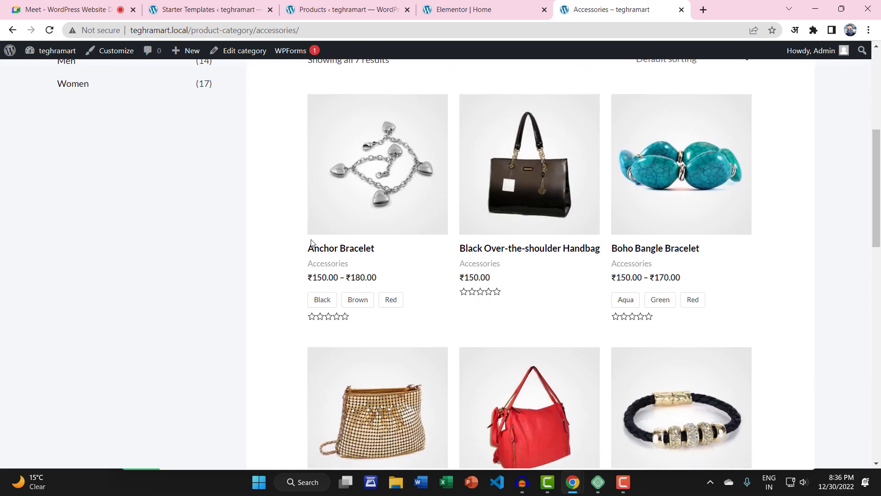
scroll(338, 172, "up", 6)
Step: Select the third card's Check Out button in the Elementor editor
left_click(339, 10)
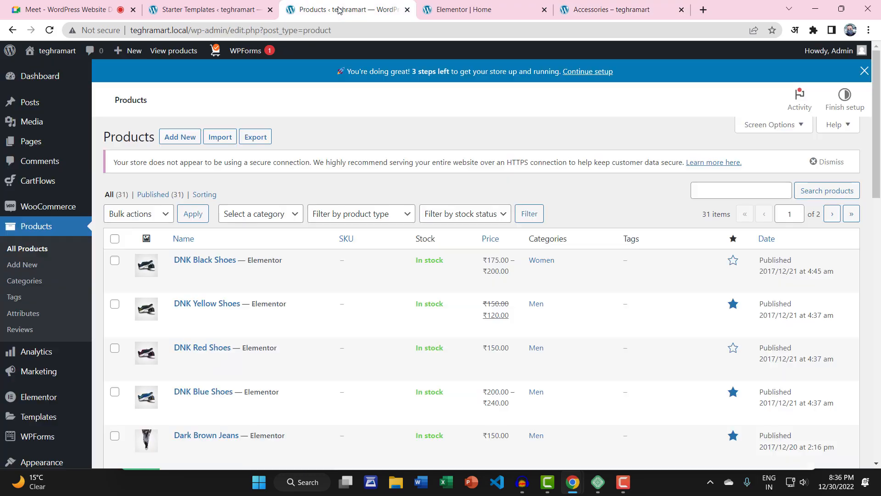
left_click(248, 9)
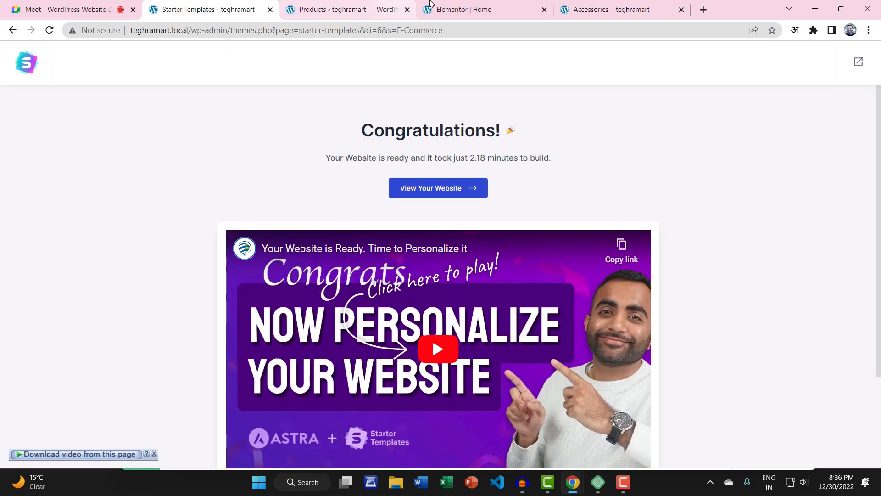
left_click(464, 9)
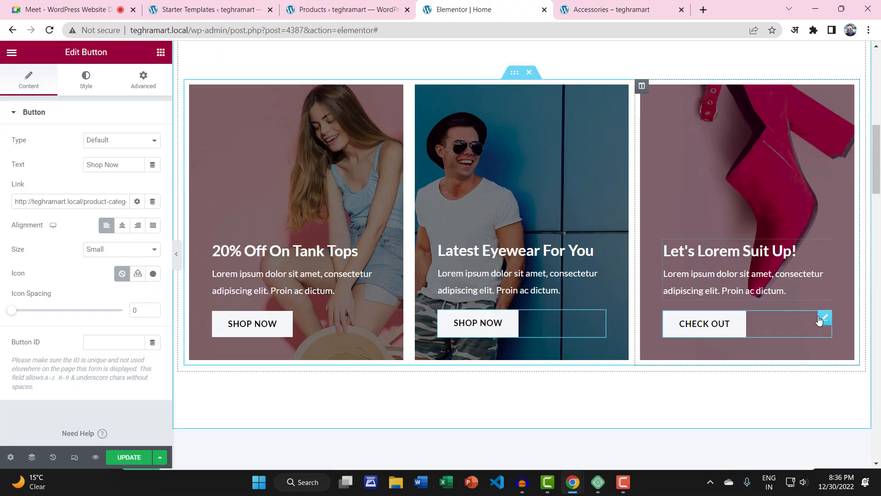
left_click(824, 318)
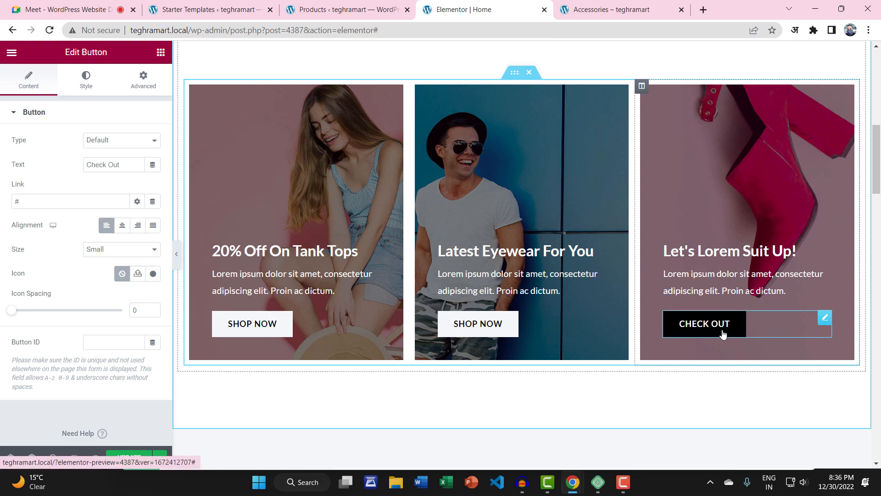
Step: Grab the live DNK Black Shoes product page address and return to the editor
left_click(615, 9)
scroll(508, 222, "up", 12)
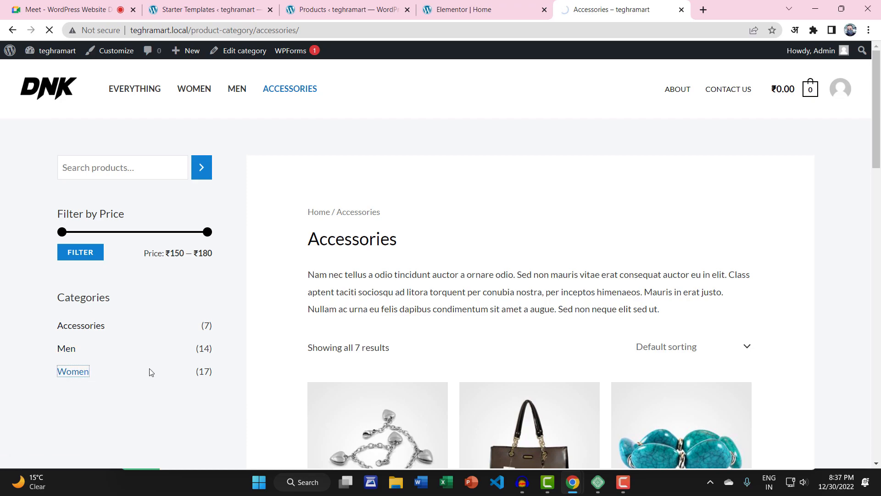
scroll(354, 303, "down", 15)
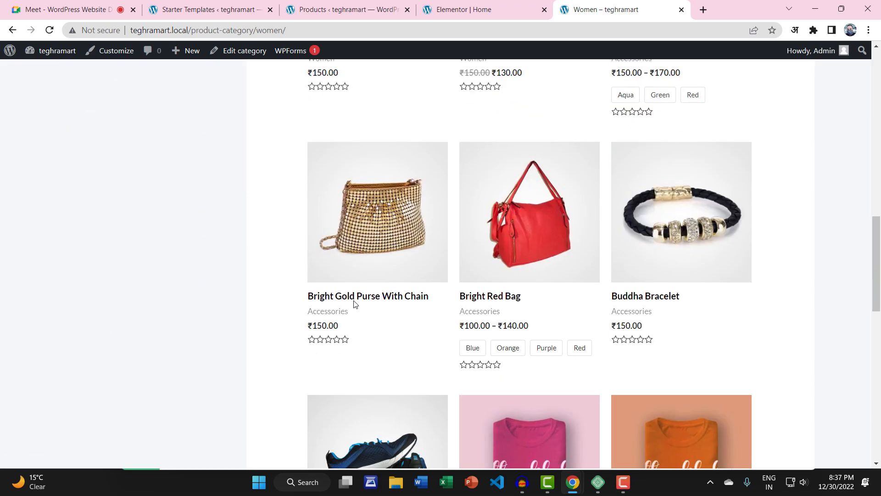
scroll(354, 303, "down", 9)
scroll(355, 300, "up", 3)
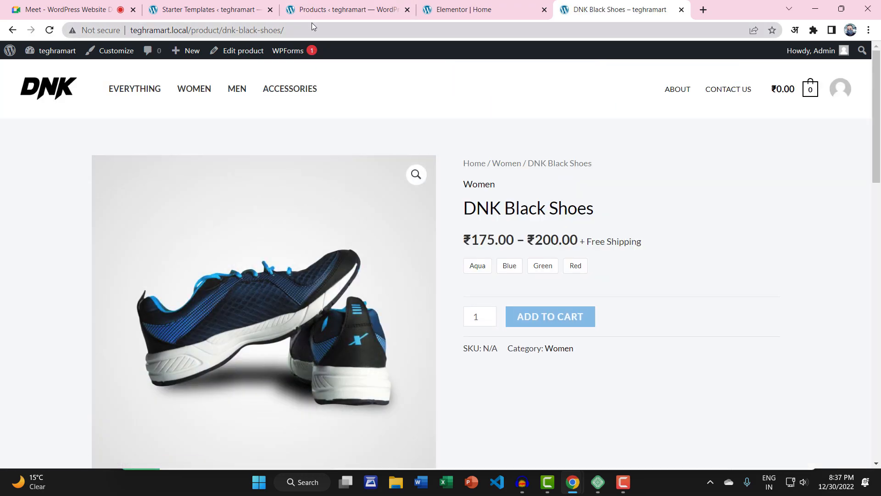
left_click(312, 25)
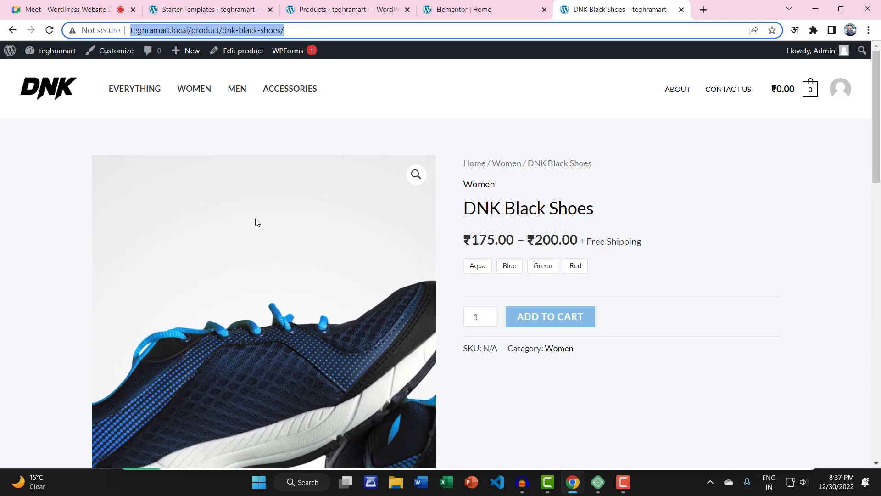
left_click(467, 9)
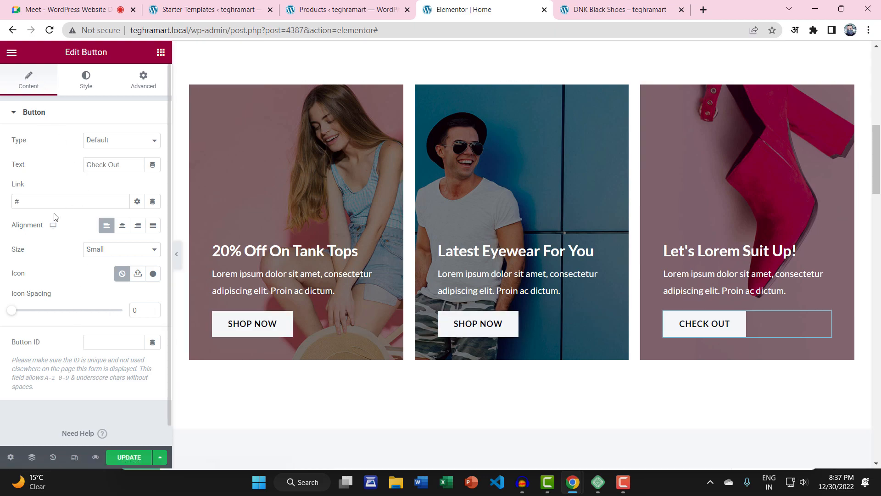
Step: Link the Check Out button to the DNK Black Shoes page, update, and open Elementor's menu
key("ctrl+v")
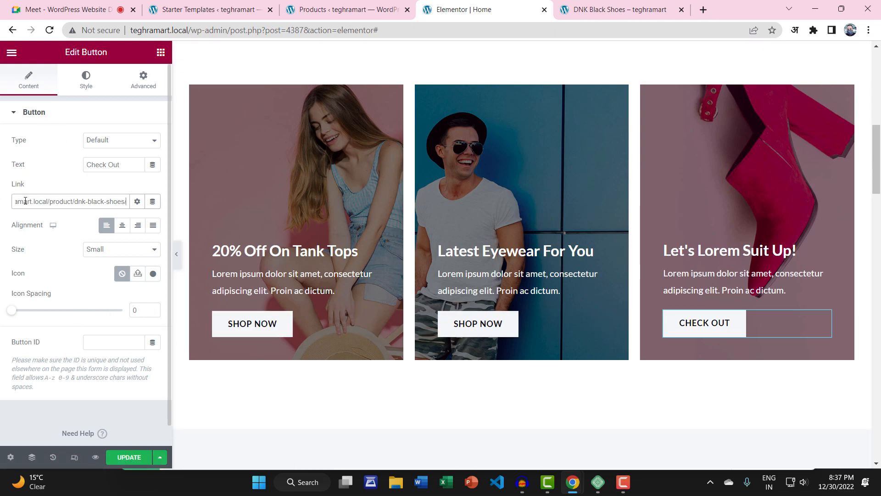
left_click(118, 455)
scroll(344, 329, "down", 5)
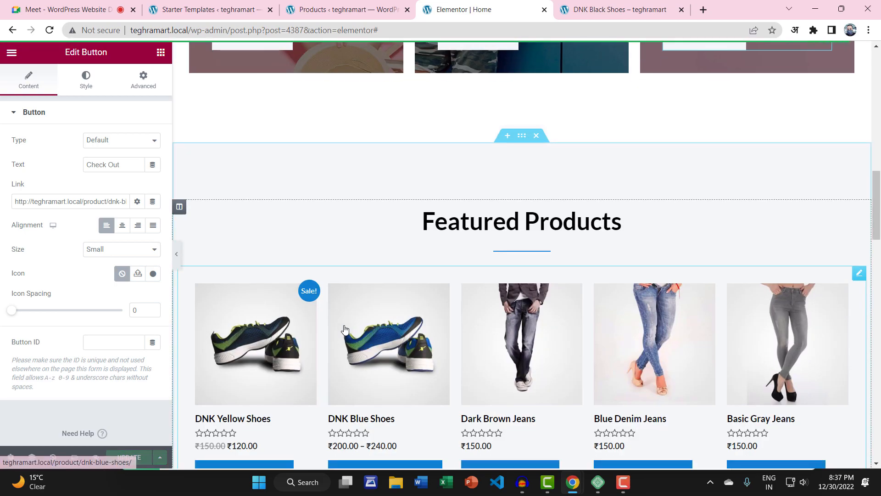
scroll(349, 329, "down", 3)
scroll(355, 328, "down", 5)
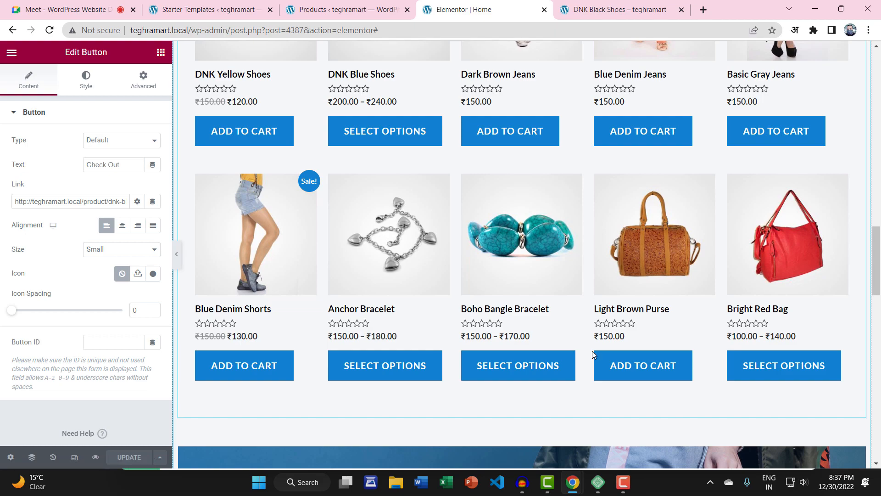
scroll(593, 350, "up", 6)
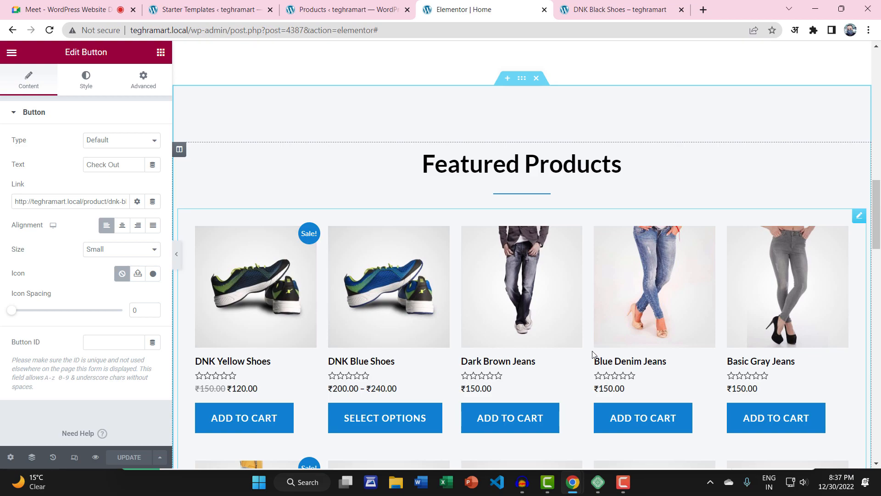
scroll(449, 338, "up", 15)
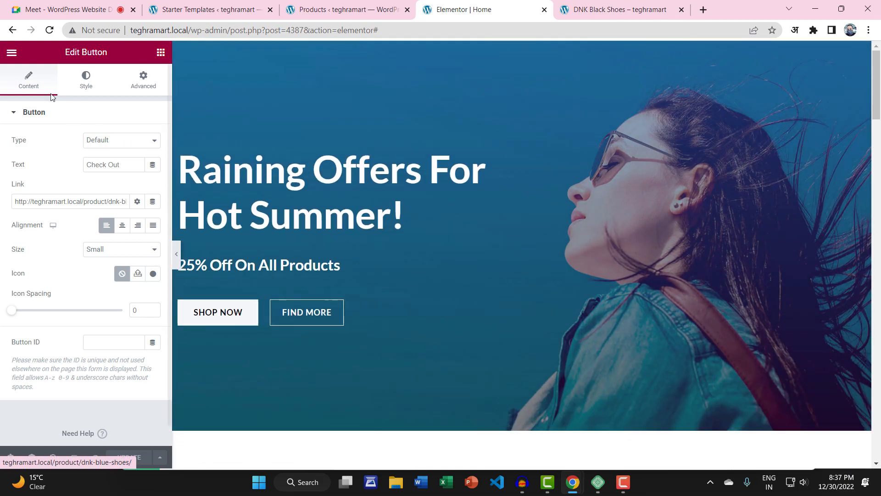
left_click(14, 55)
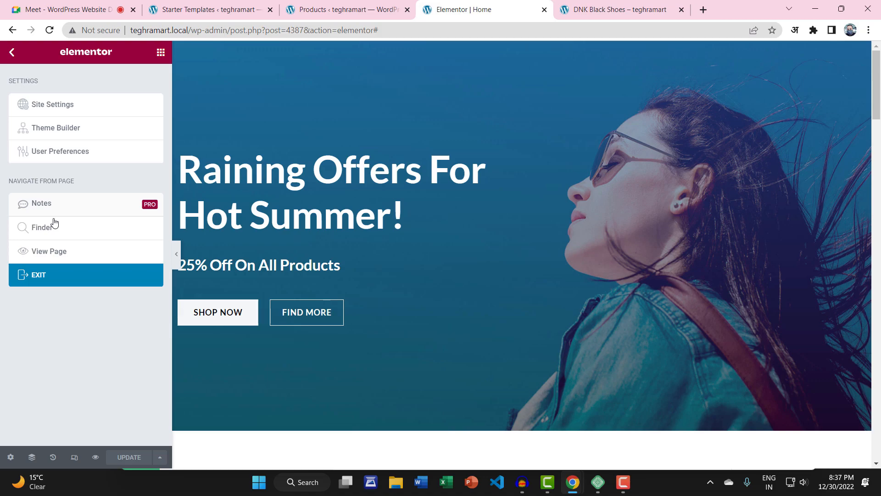
Step: Exit Elementor and follow the first promo card's SHOP NOW to the Women category page showing 17 products
left_click(54, 255)
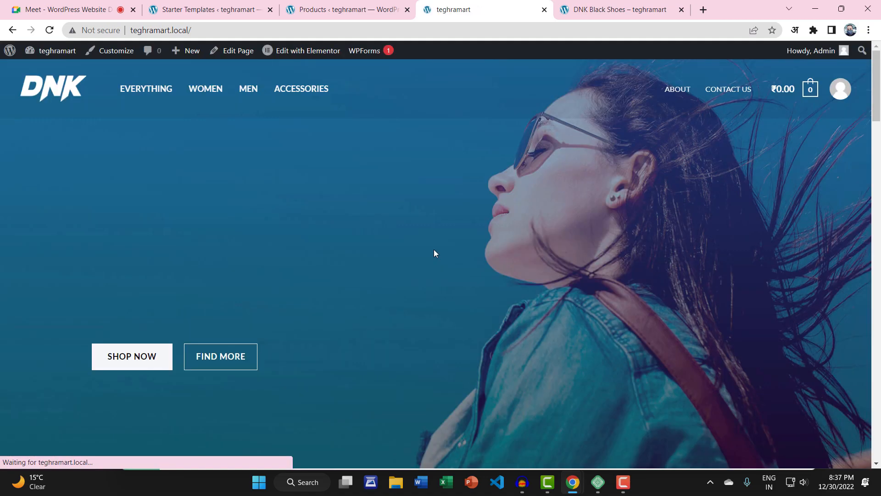
scroll(324, 285, "down", 11)
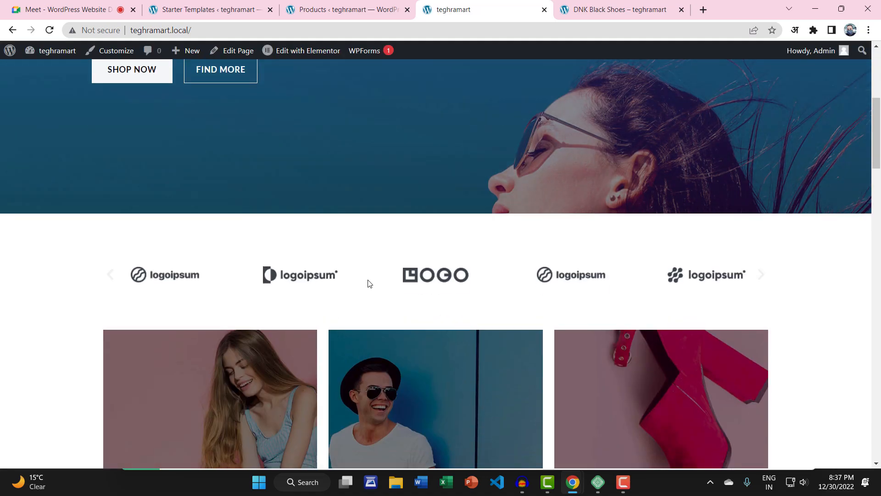
left_click(159, 345)
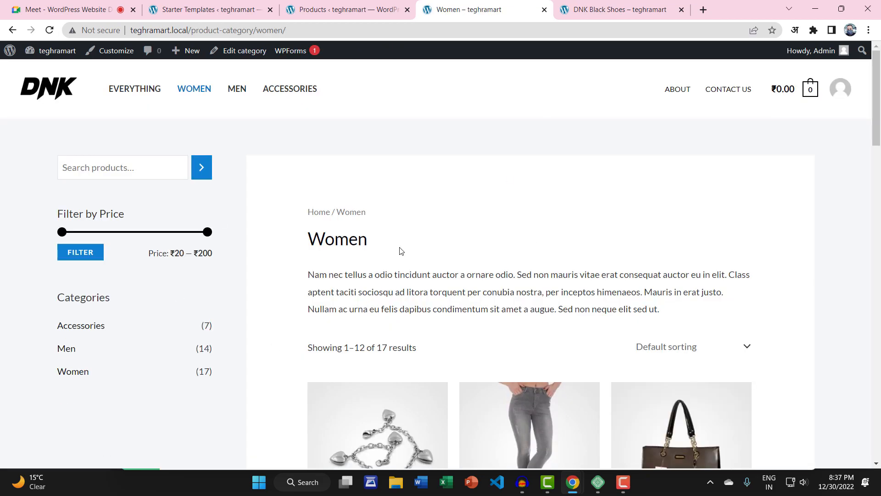
scroll(404, 251, "down", 8)
scroll(413, 251, "up", 8)
scroll(142, 302, "down", 2)
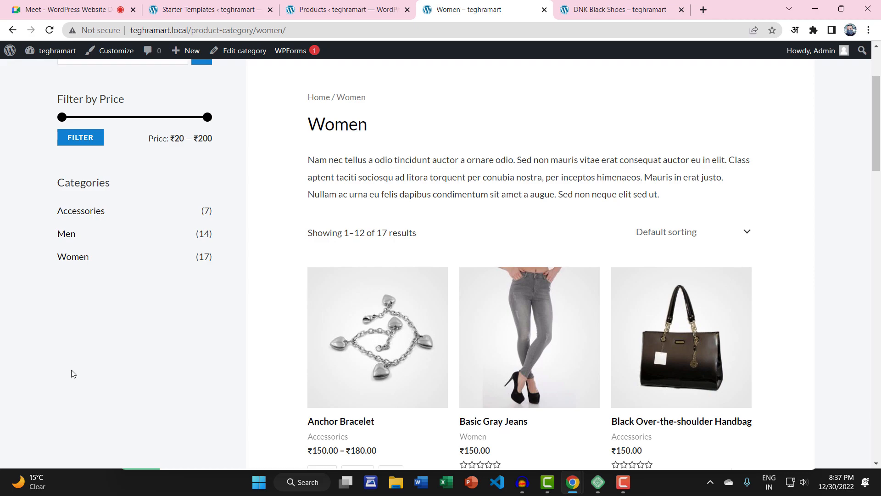
mouse_move(51, 52)
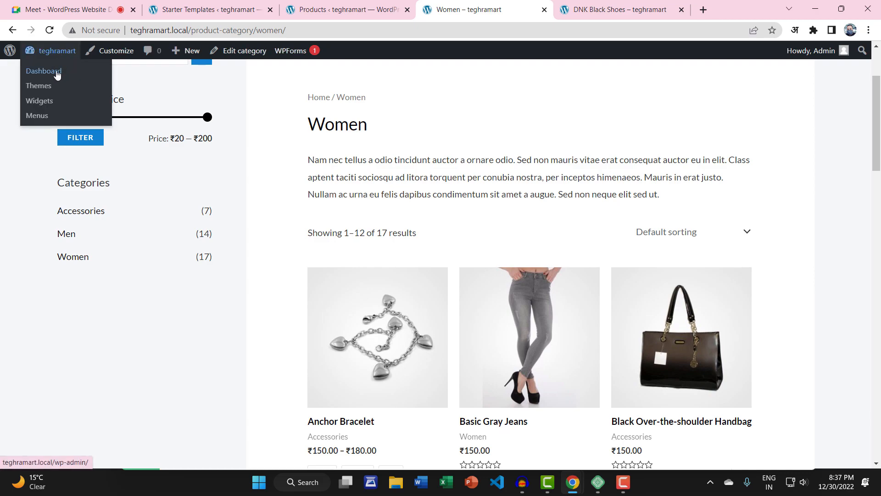
left_click(331, 10)
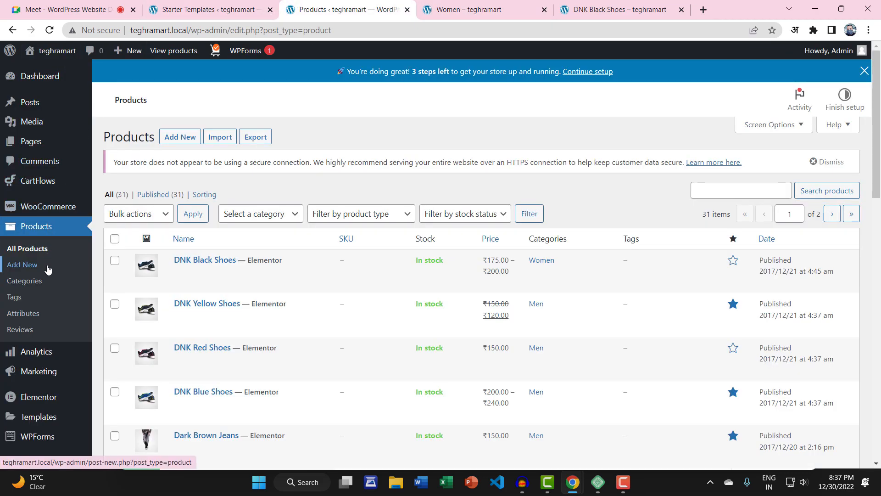
scroll(53, 251, "down", 1)
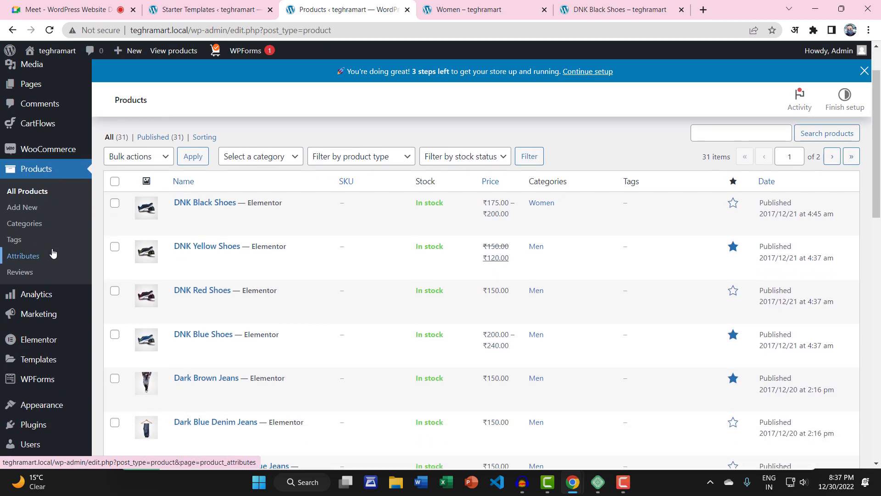
left_click(24, 223)
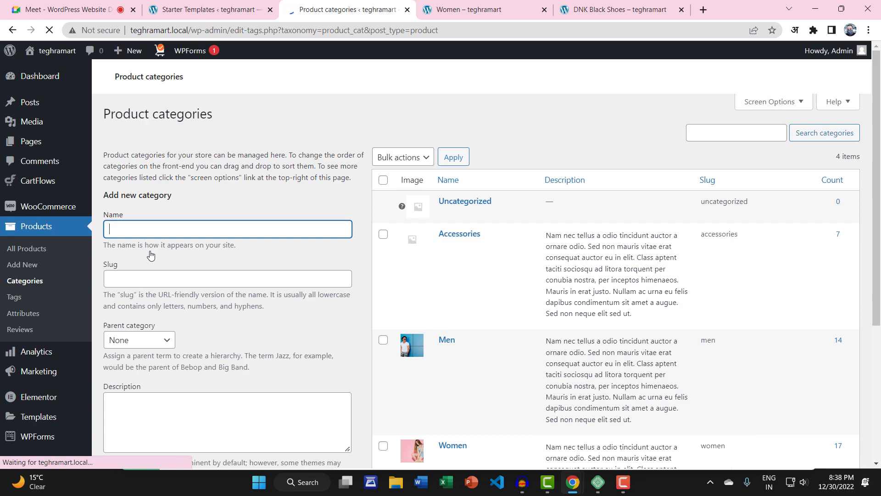
scroll(321, 252, "down", 3)
scroll(503, 246, "down", 3)
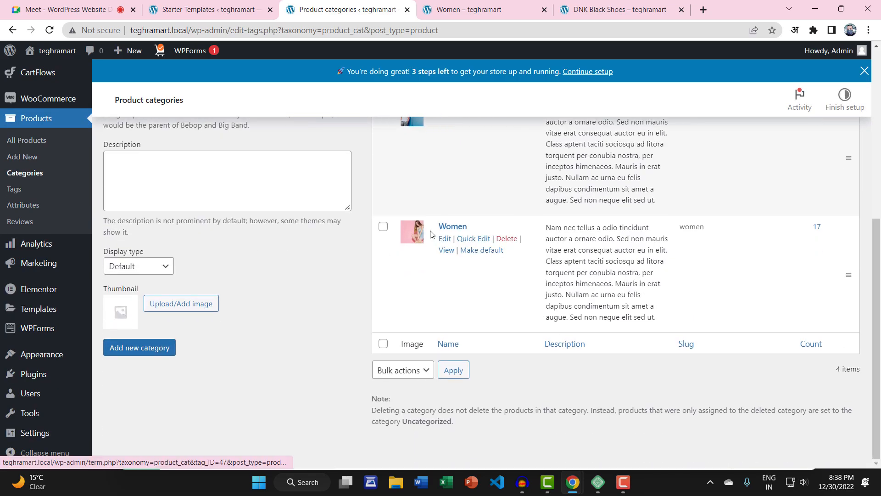
scroll(482, 239, "up", 6)
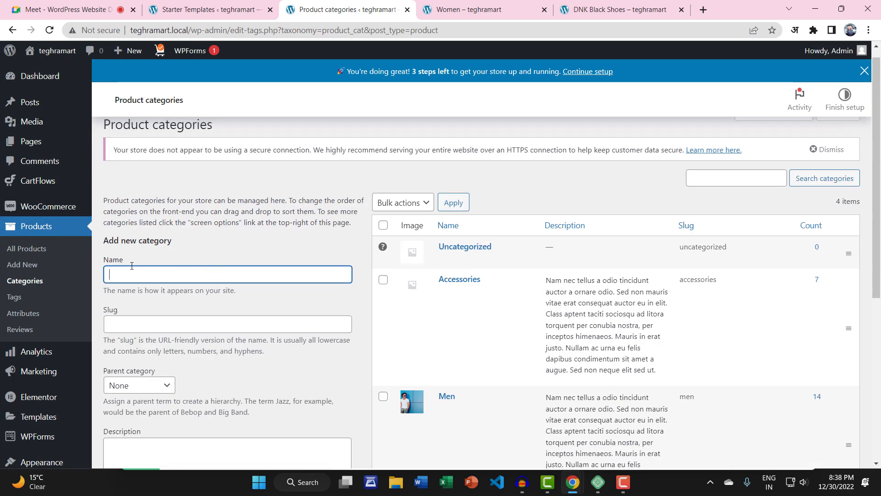
scroll(149, 275, "down", 3)
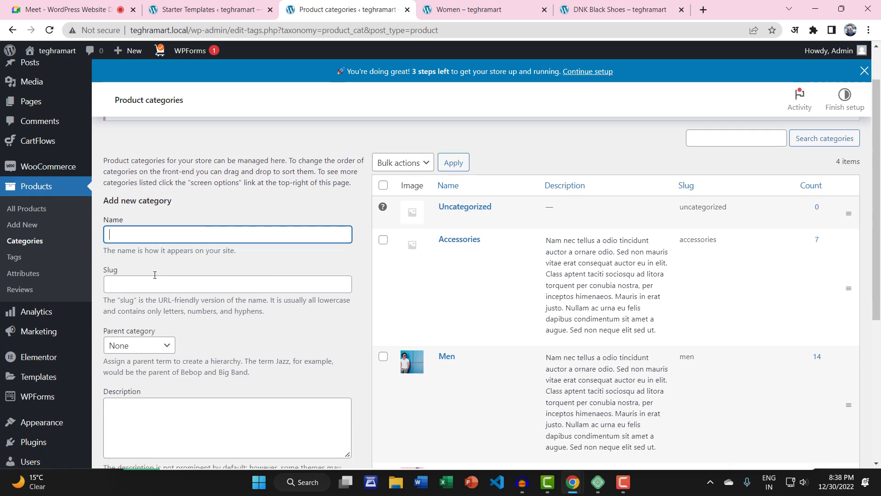
left_click(149, 208)
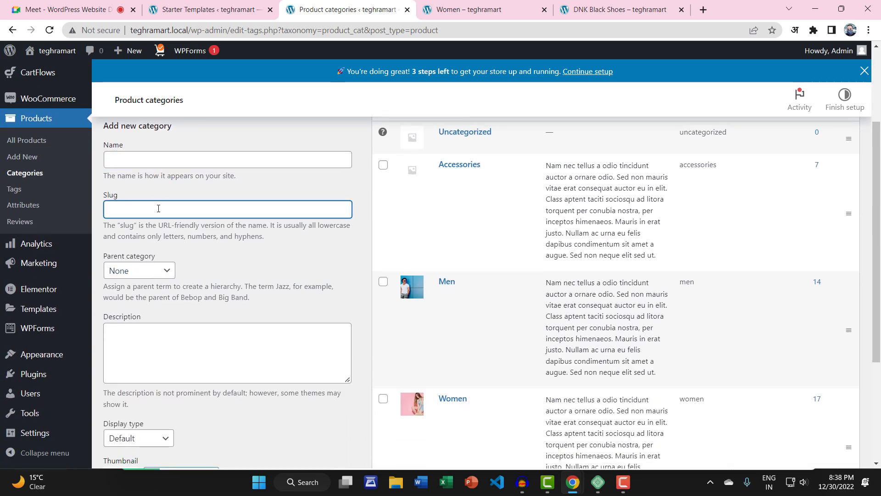
scroll(403, 241, "down", 4)
scroll(474, 252, "up", 6)
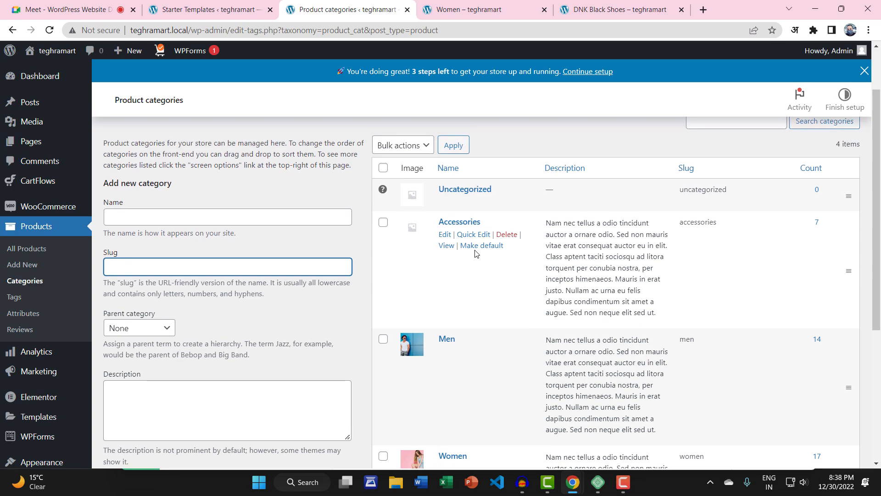
left_click(187, 274)
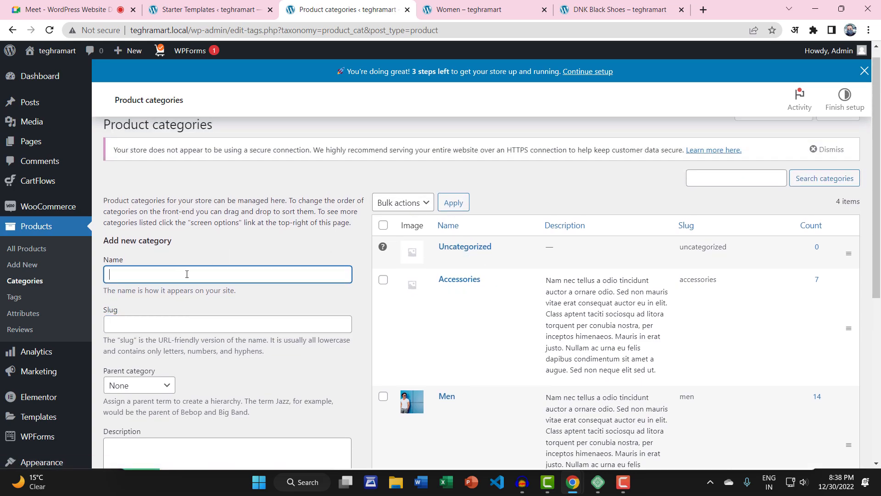
left_click(534, 6)
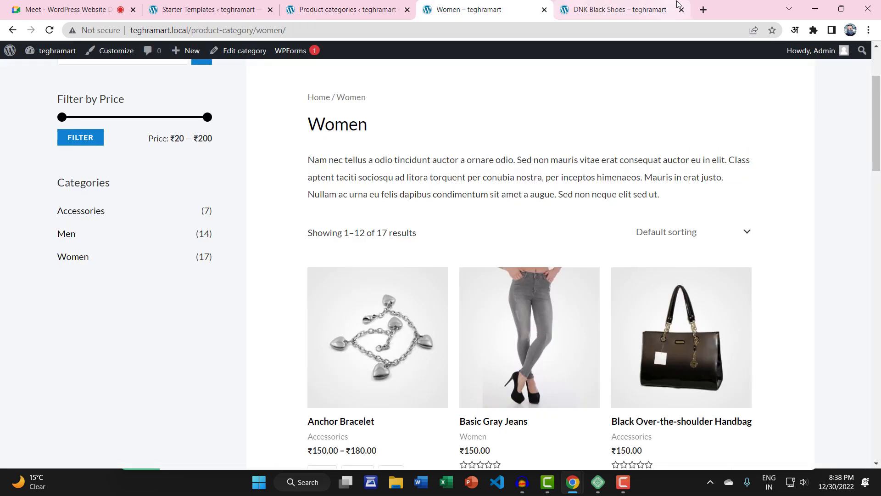
Step: In a new tab, search Google for flipkart and open flipkart.com
left_click(703, 9)
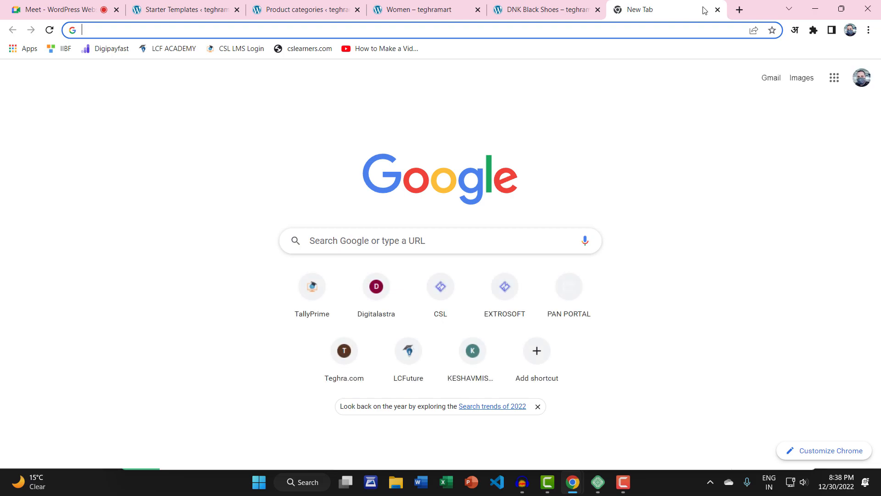
type("flip")
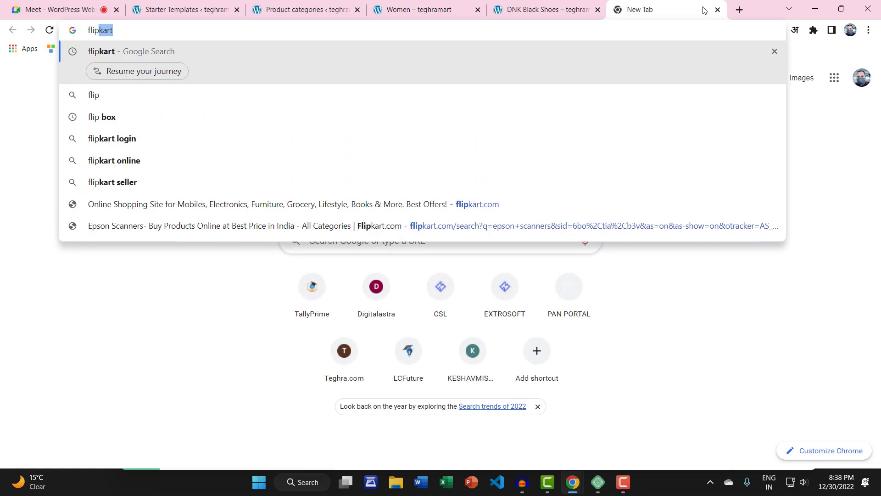
type("kart")
key("Return")
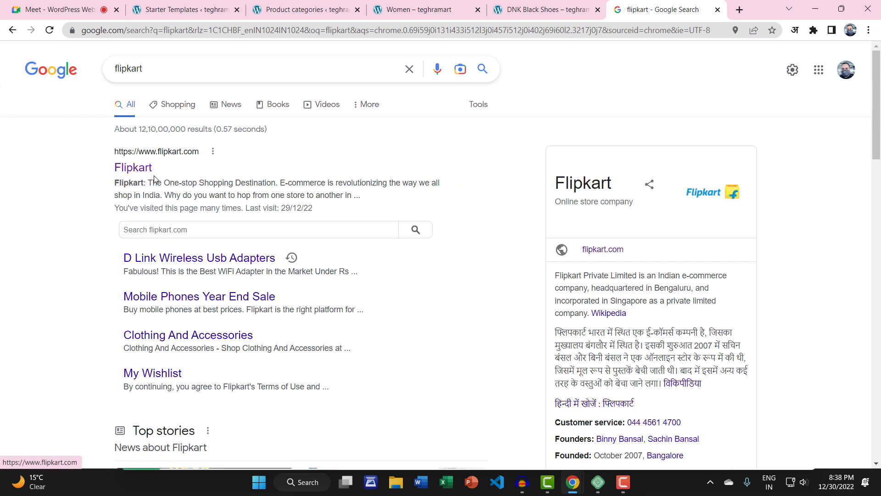
left_click(116, 168)
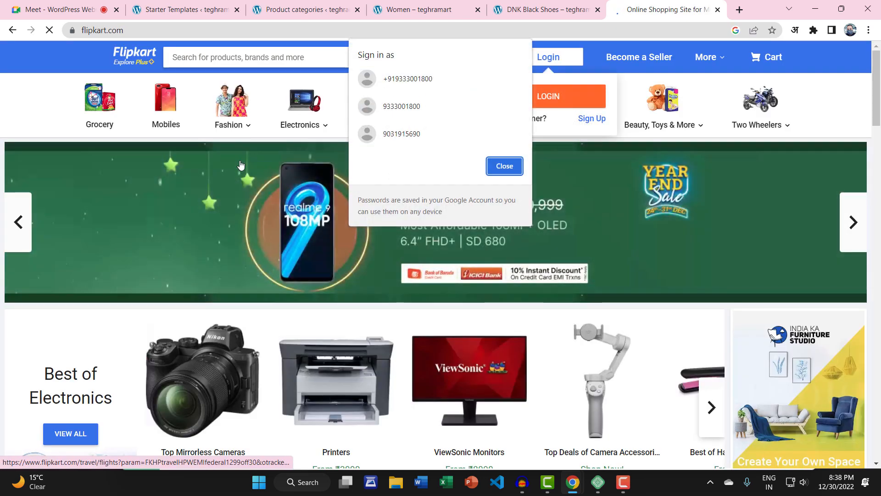
Step: Dismiss the sign-in popups and open the Baby Care store from Beauty, Toys & More
left_click(505, 164)
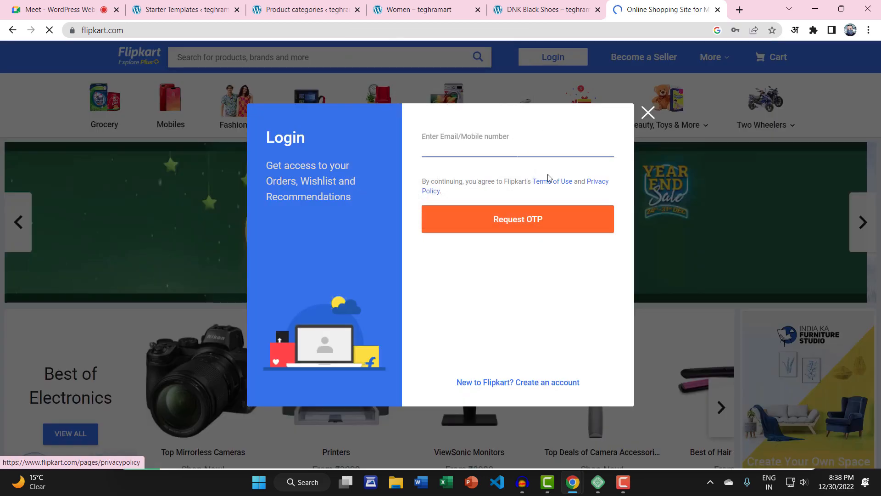
left_click(648, 112)
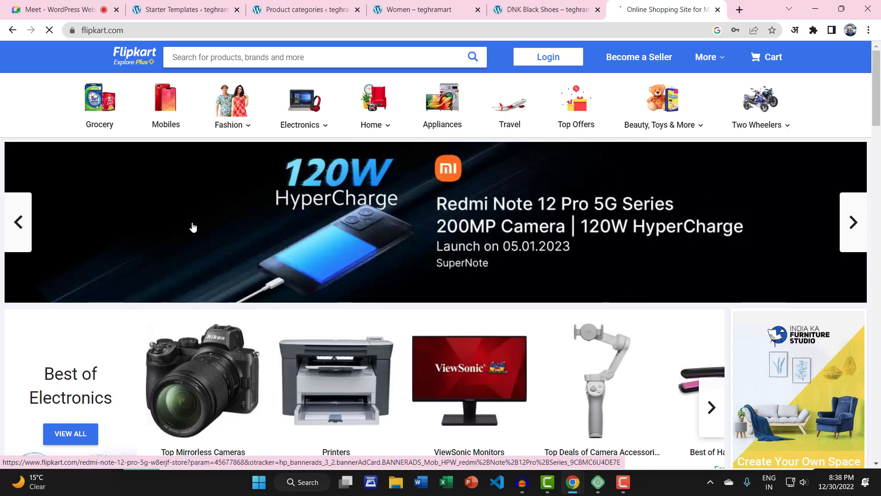
mouse_move(656, 114)
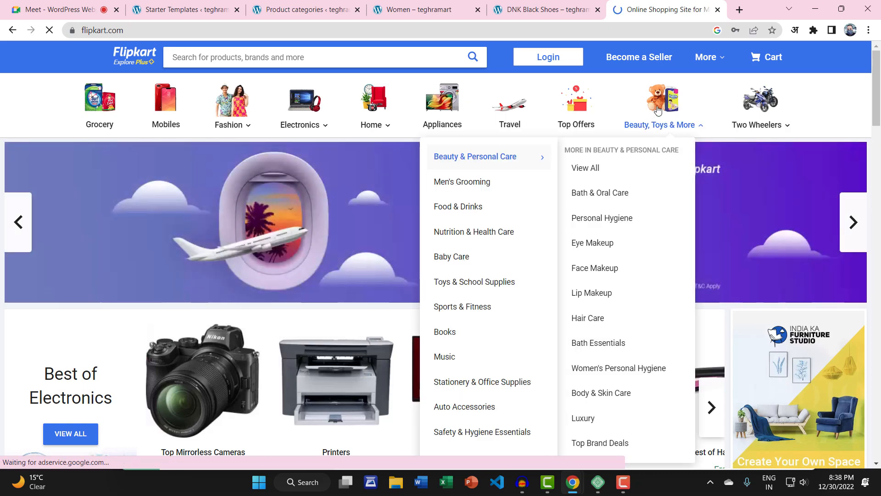
left_click(658, 111)
mouse_move(658, 112)
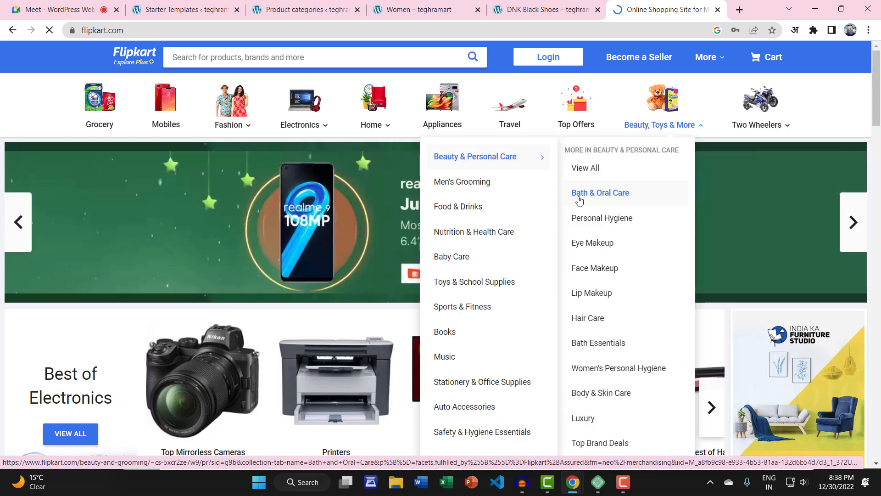
left_click(476, 257)
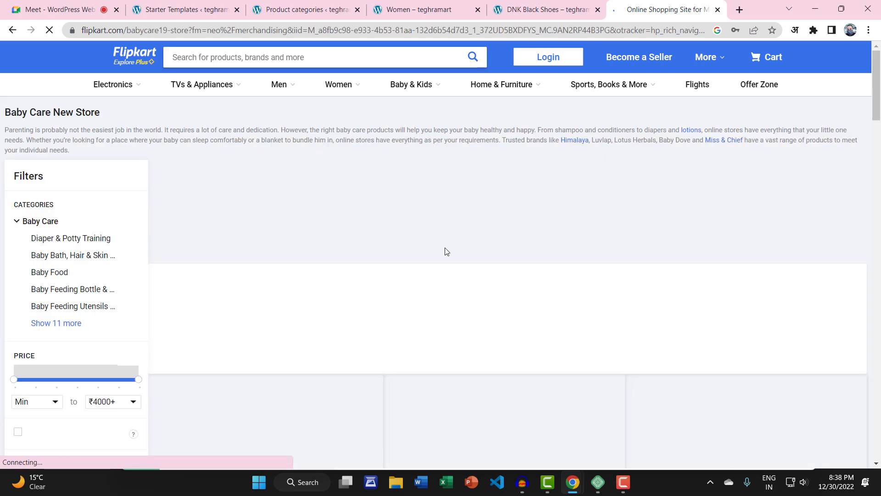
left_click(40, 222)
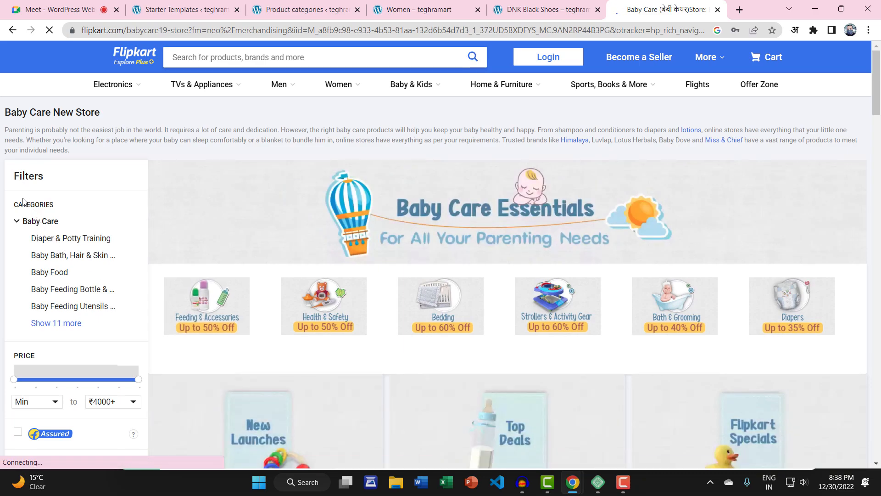
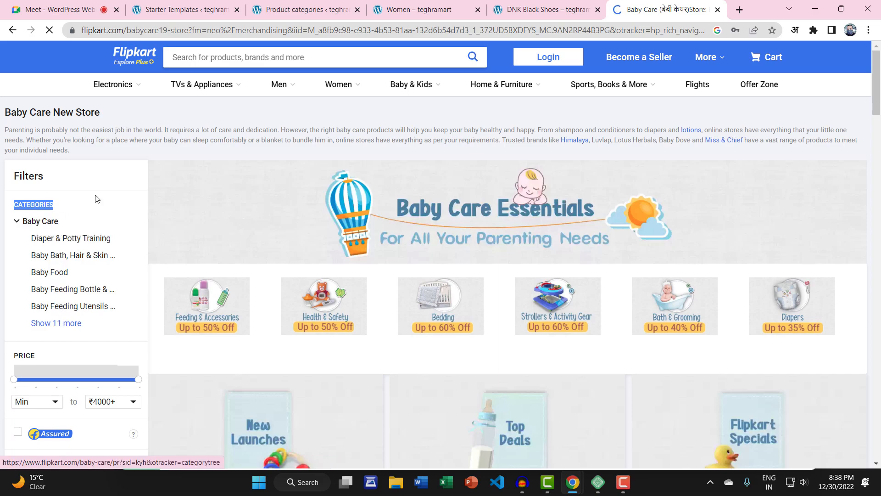
Step: Return to the WordPress Product categories page, where Baby Care is the new category name
left_click(321, 9)
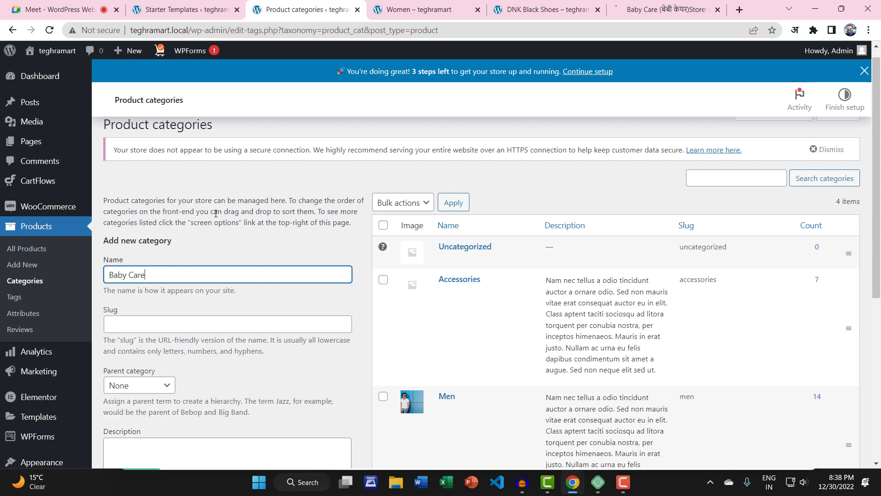
Step: Enter baby-care as the new category's slug
key("Tab")
left_click(230, 262)
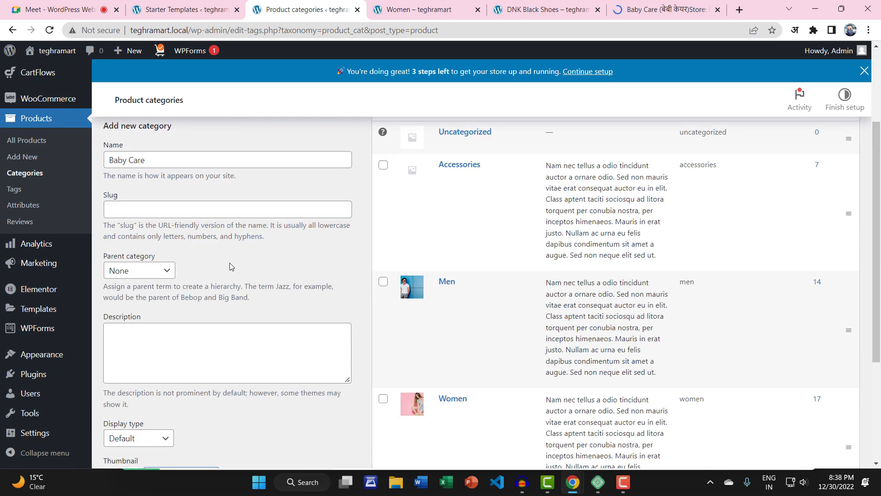
left_click(177, 216)
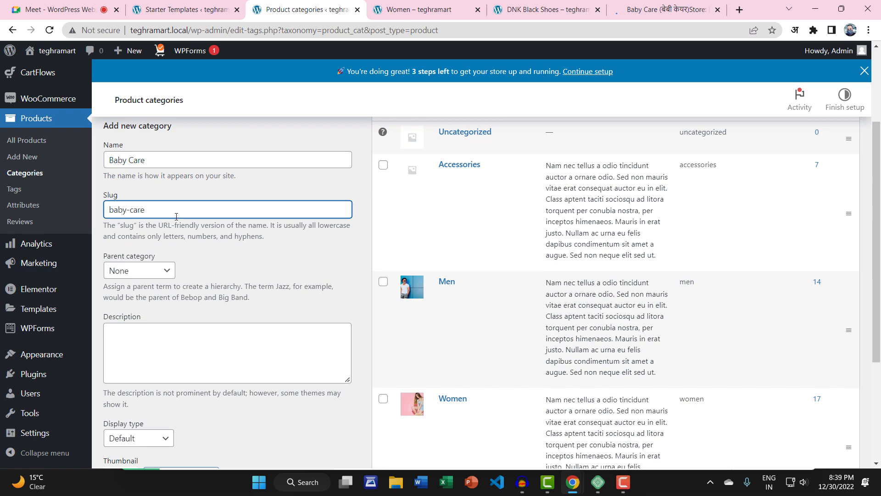
left_click(195, 246)
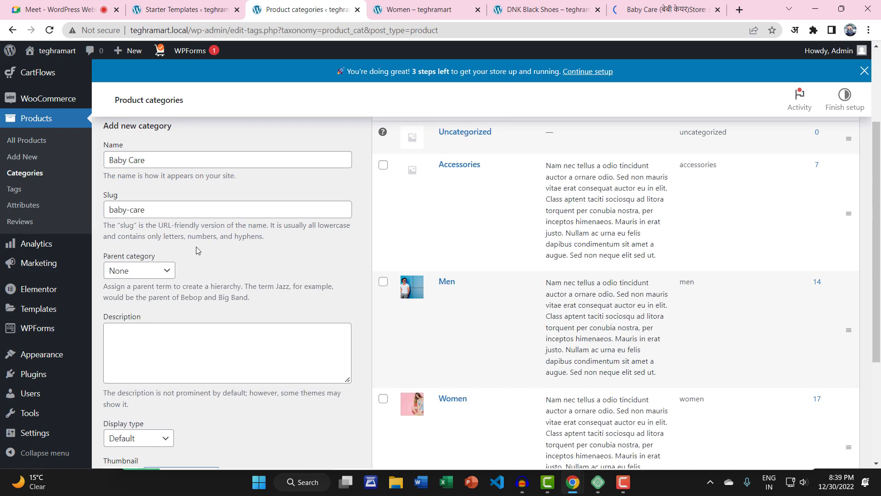
Step: Keep the parent category as None and place the cursor in the empty Description field
left_click(169, 275)
left_click(189, 269)
scroll(197, 285, "down", 4)
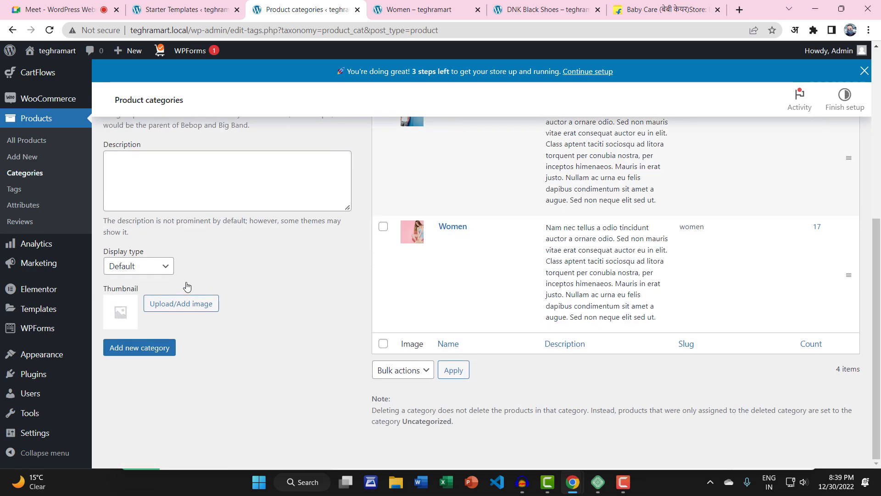
left_click(157, 179)
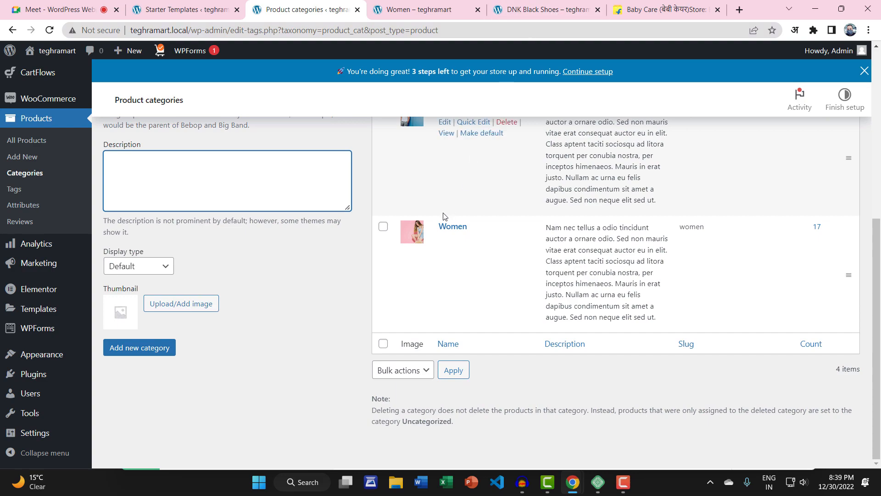
scroll(415, 233, "up", 3)
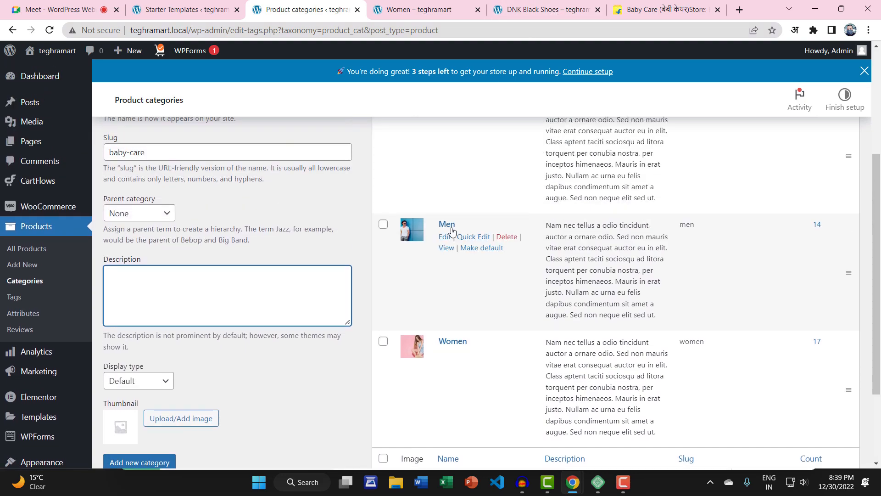
scroll(213, 309, "down", 3)
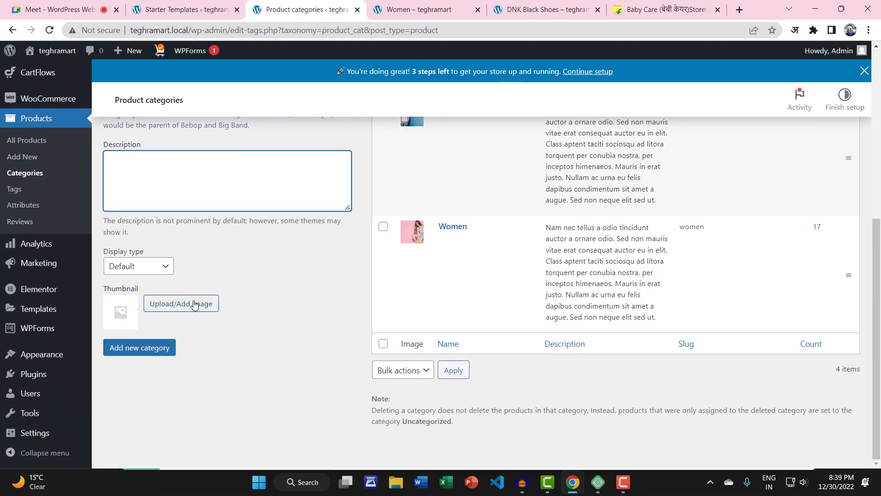
Step: Scroll to the Wipes tile in Flipkart's Baby Care store and copy its image address
left_click(665, 9)
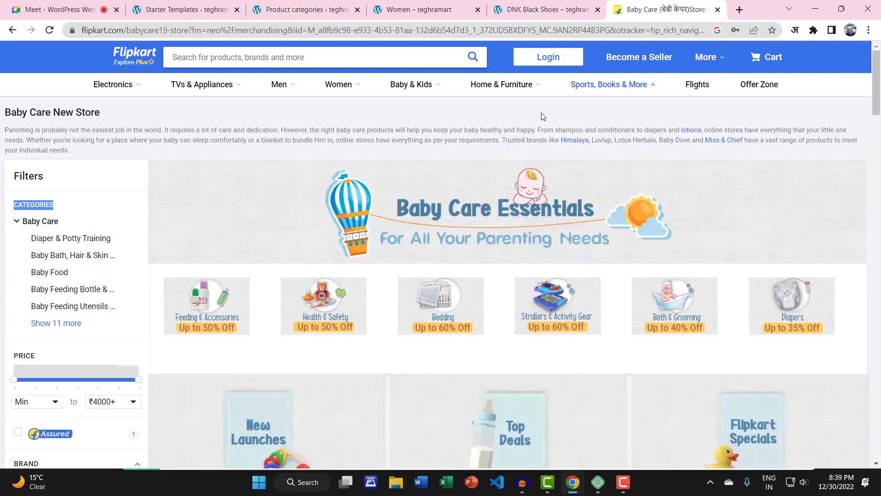
scroll(242, 332, "down", 9)
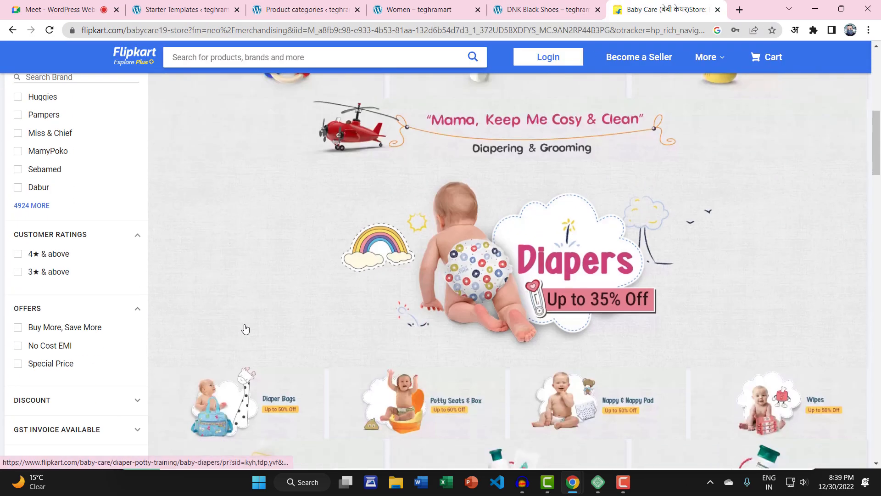
scroll(255, 344, "down", 6)
scroll(257, 342, "down", 4)
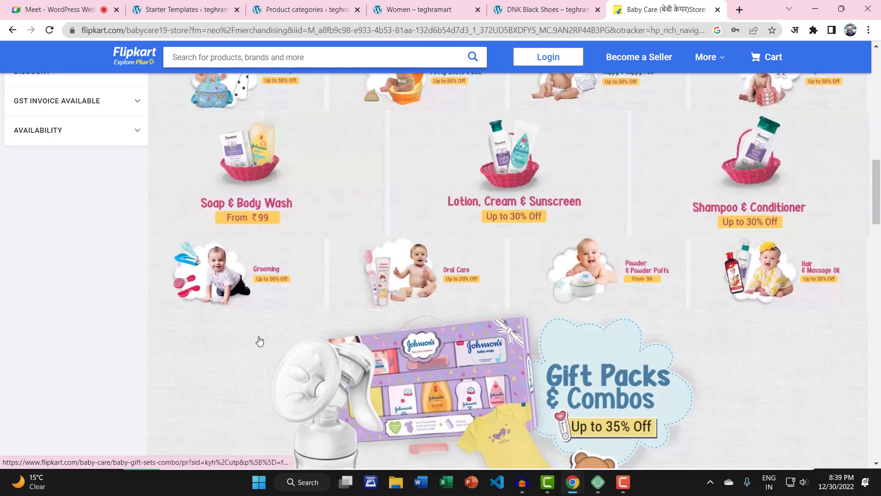
scroll(259, 342, "down", 5)
scroll(263, 341, "down", 3)
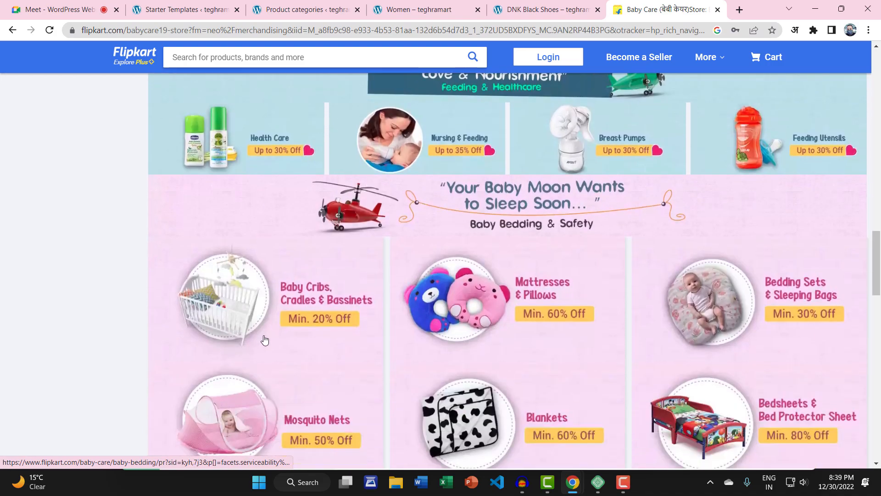
scroll(265, 339, "up", 18)
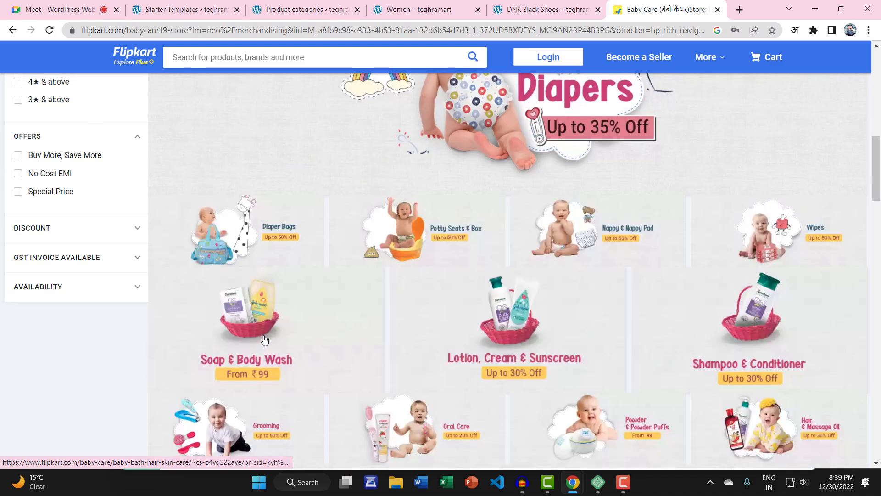
right_click(769, 232)
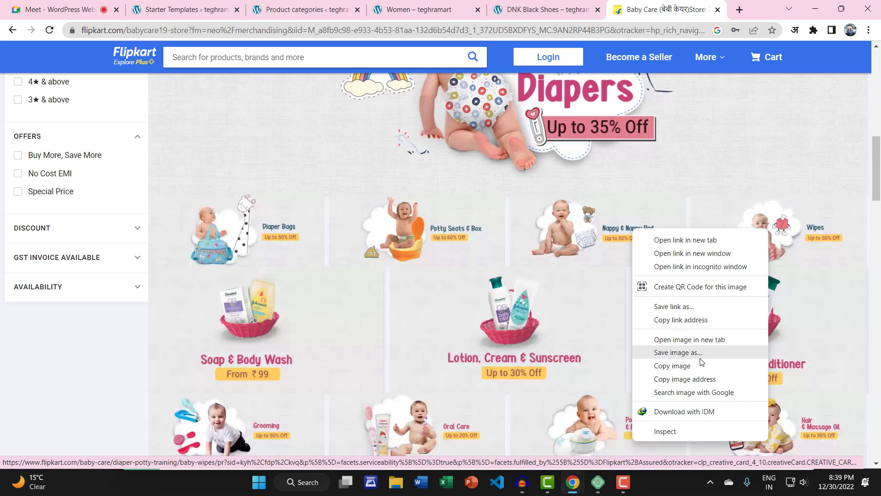
left_click(707, 378)
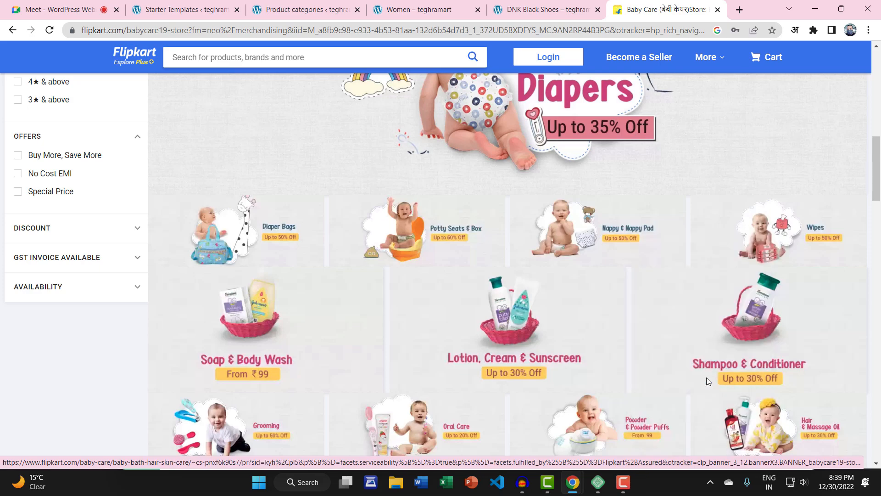
right_click(764, 230)
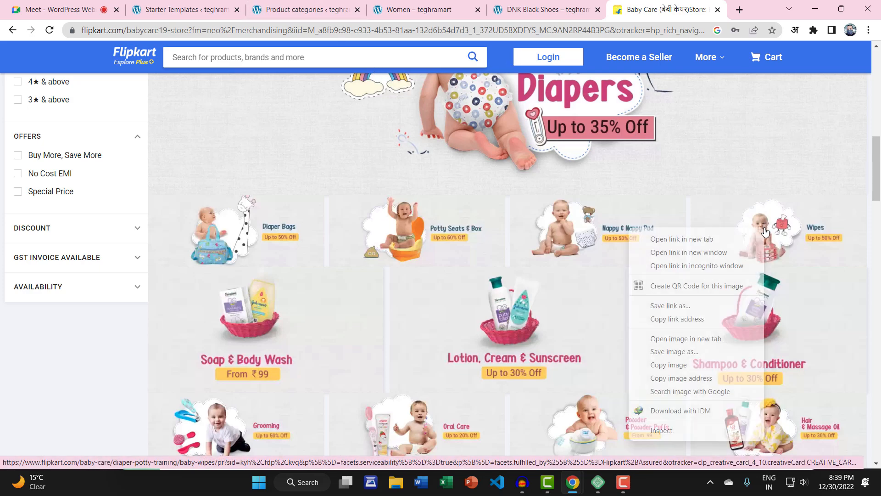
left_click(727, 379)
Step: Save the Wipes image to the Desktop as 92e3706737d06c4d.webp
left_click(301, 9)
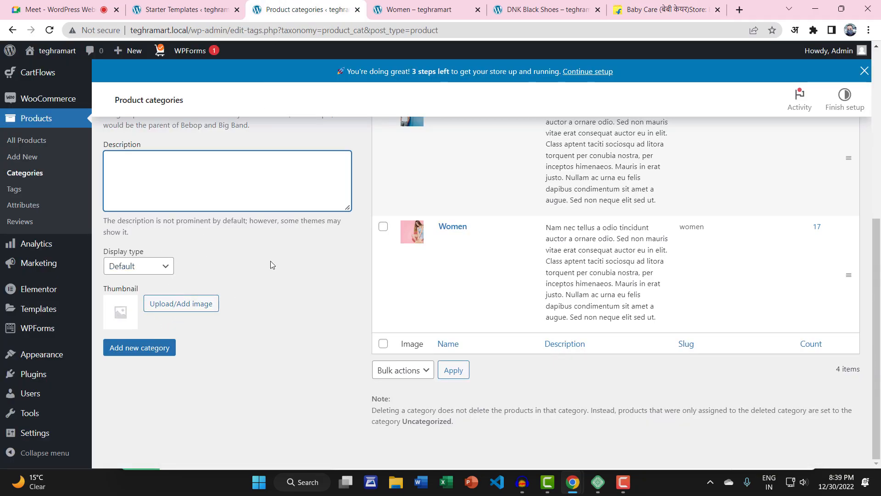
left_click(628, 5)
right_click(756, 239)
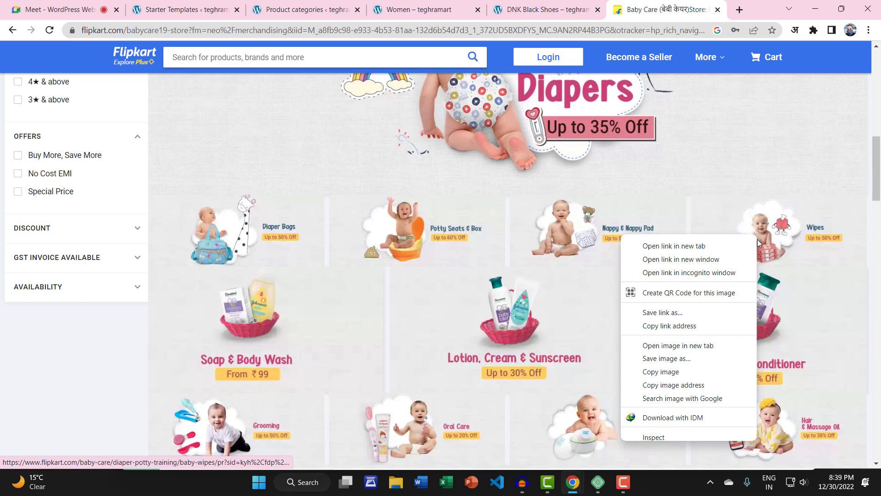
left_click(706, 346)
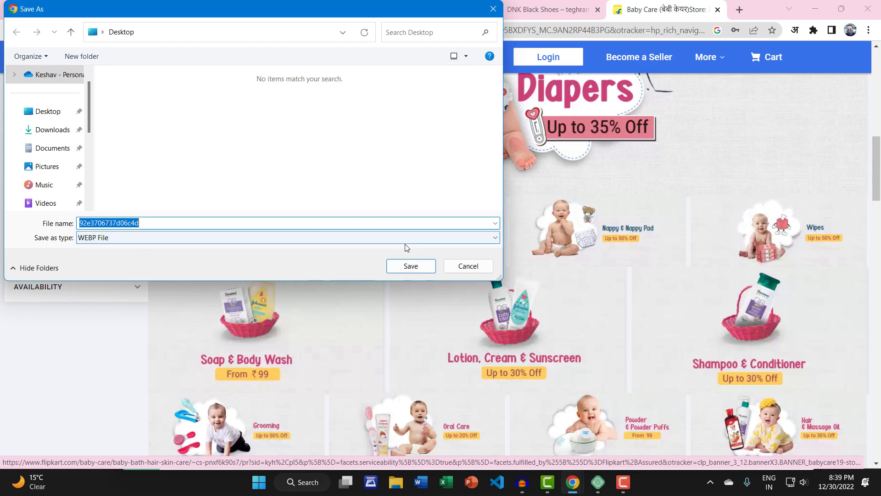
left_click(409, 267)
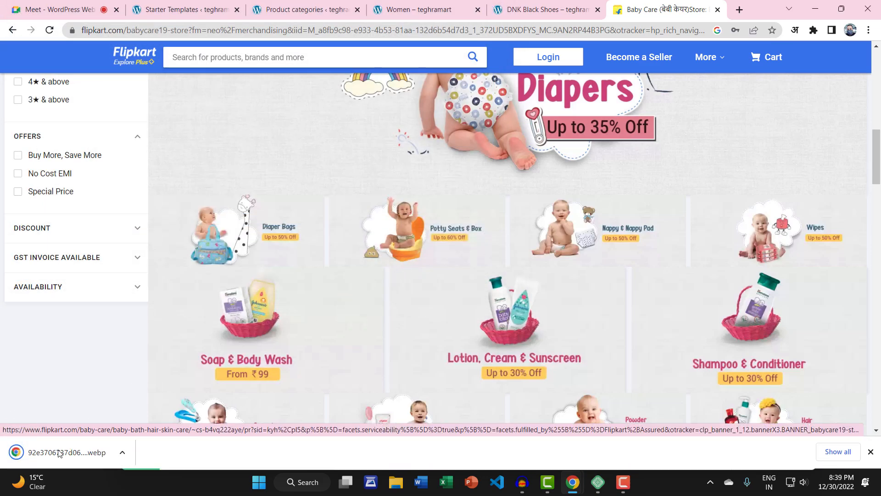
Step: Search Google for 'webp to png' and open the CloudConvert WEBP to PNG converter
left_click(739, 9)
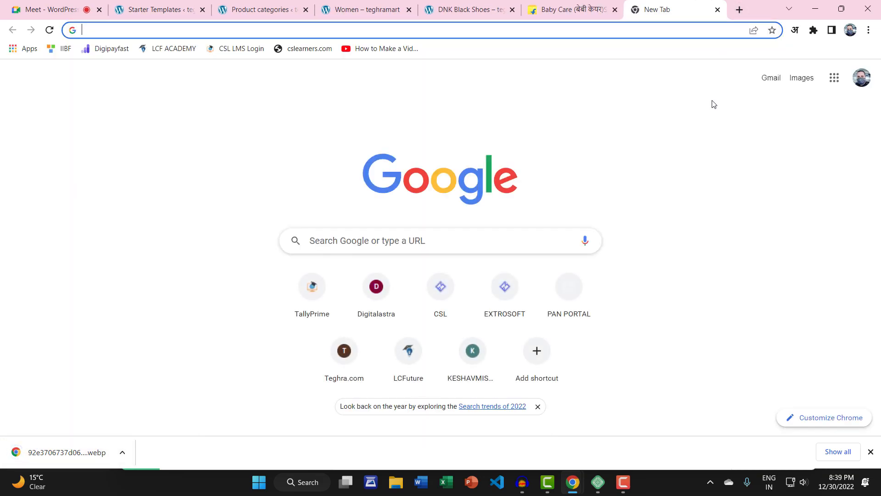
type("webp to")
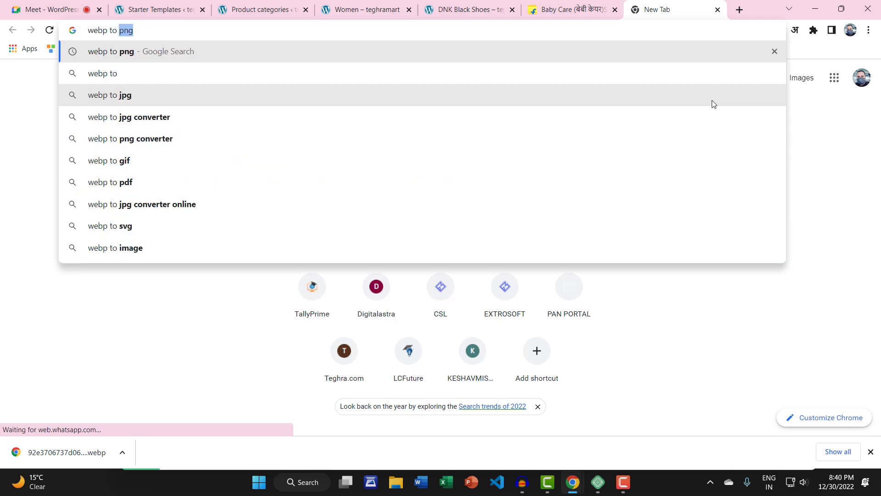
key("Return")
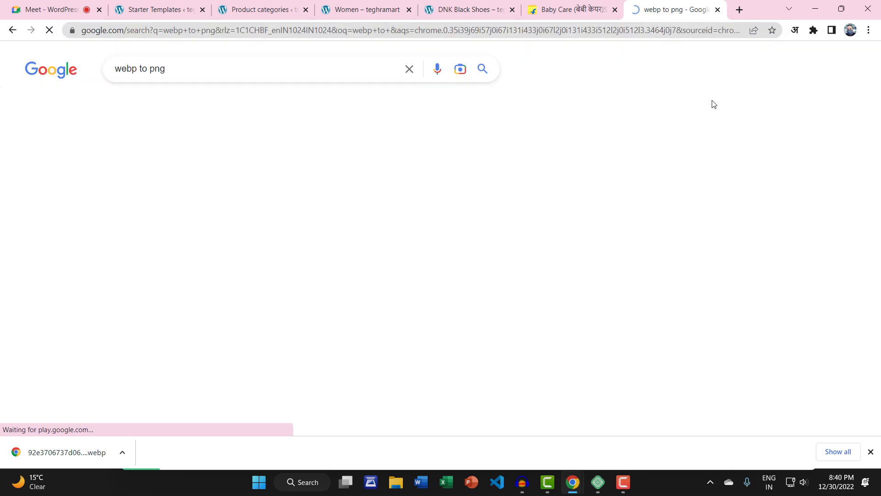
left_click(150, 169)
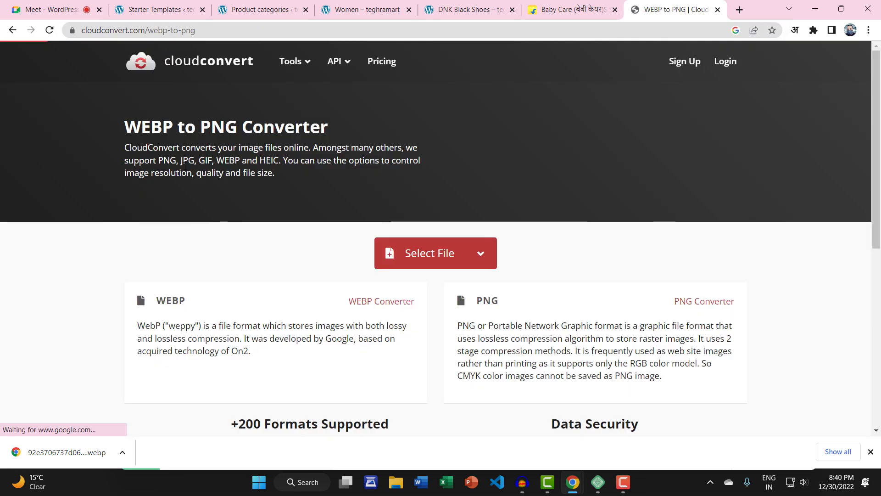
Step: Convert 92e3706737d06c4d.webp to PNG and save the PNG to the Desktop
left_click(437, 245)
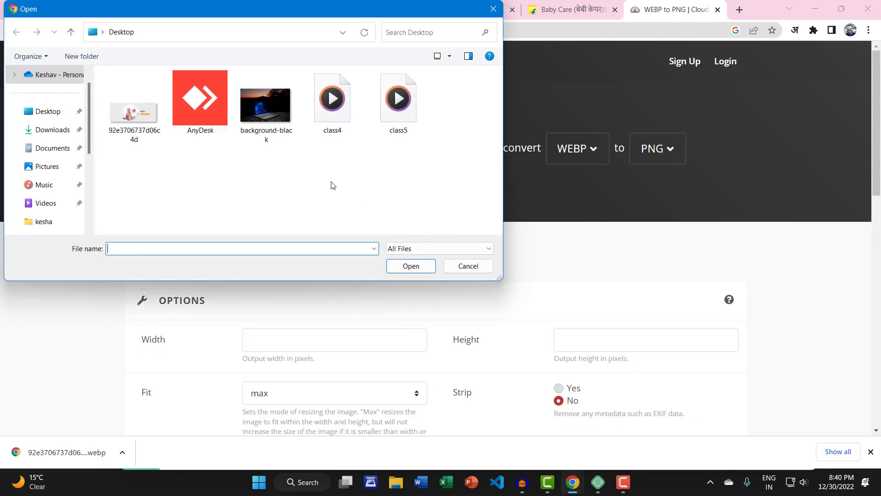
double_click(134, 117)
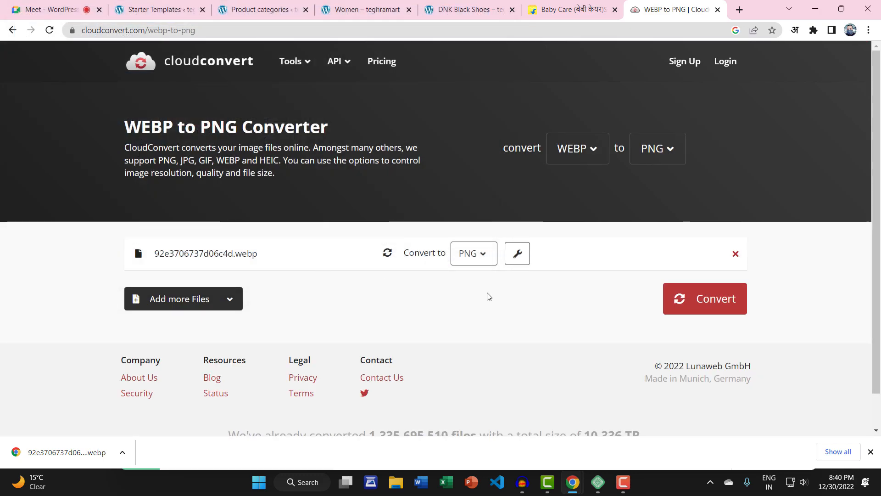
left_click(676, 303)
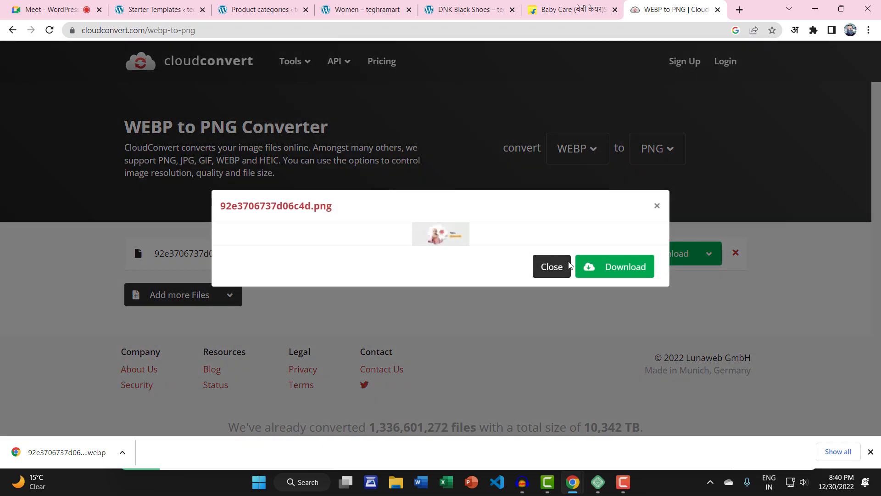
left_click(610, 266)
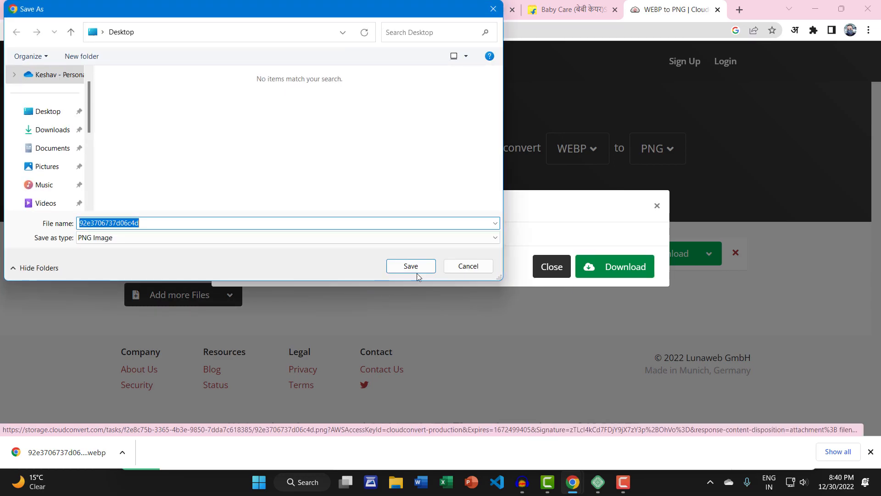
left_click(416, 271)
Step: Preview 92e3706737d06c4d.png in Windows Photos, then return to the browser's Women category page
left_click(815, 9)
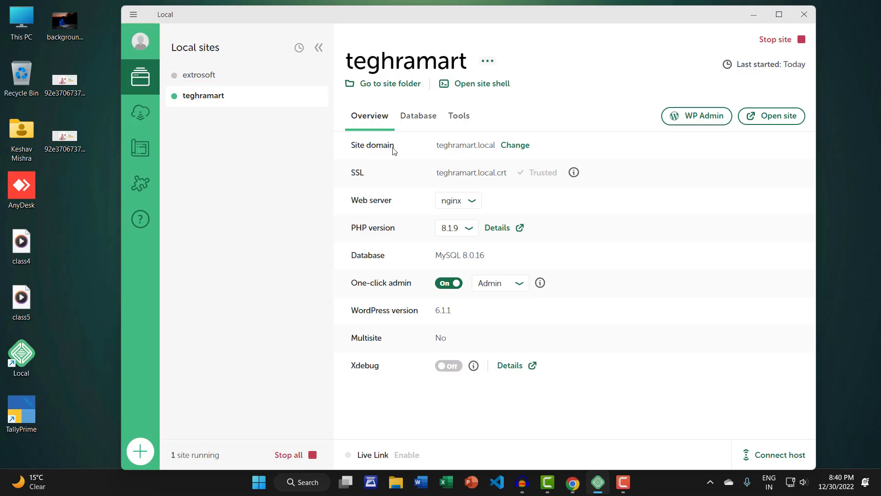
left_click(754, 15)
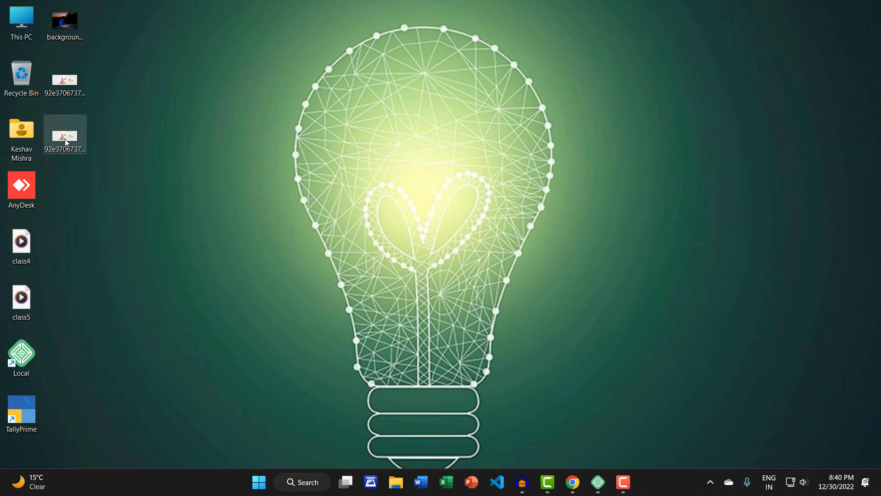
left_click(65, 140)
double_click(66, 140)
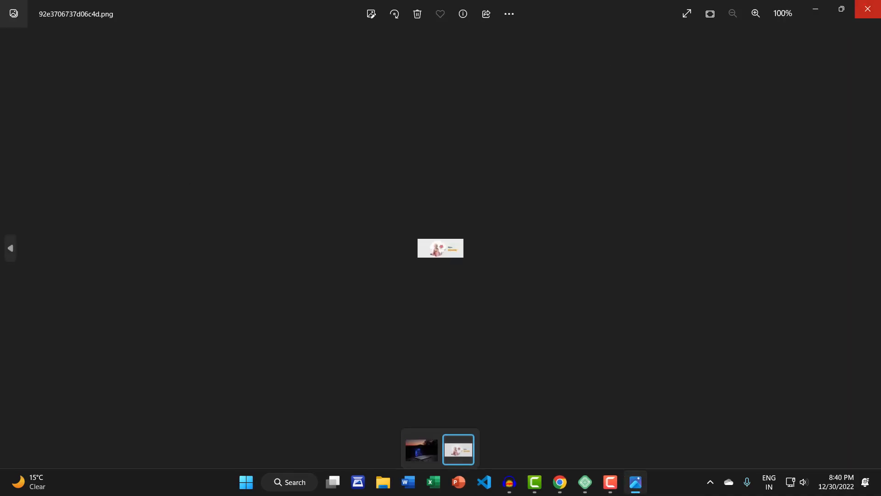
left_click(867, 8)
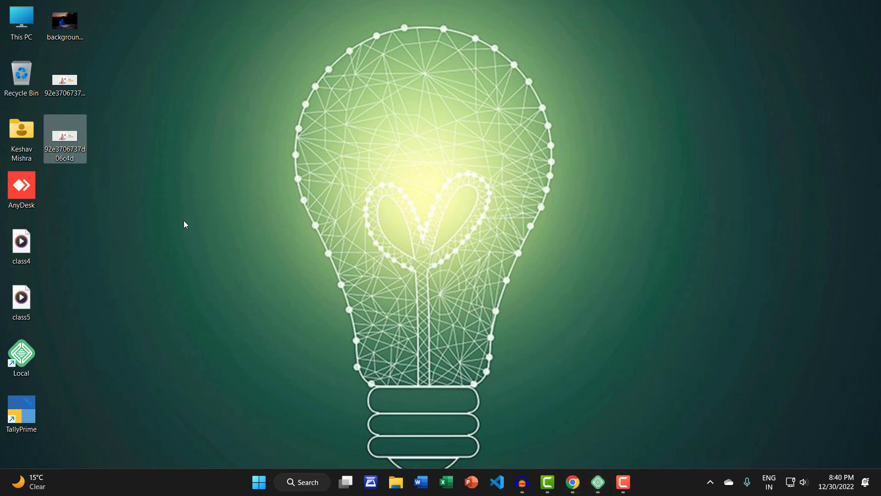
double_click(81, 149)
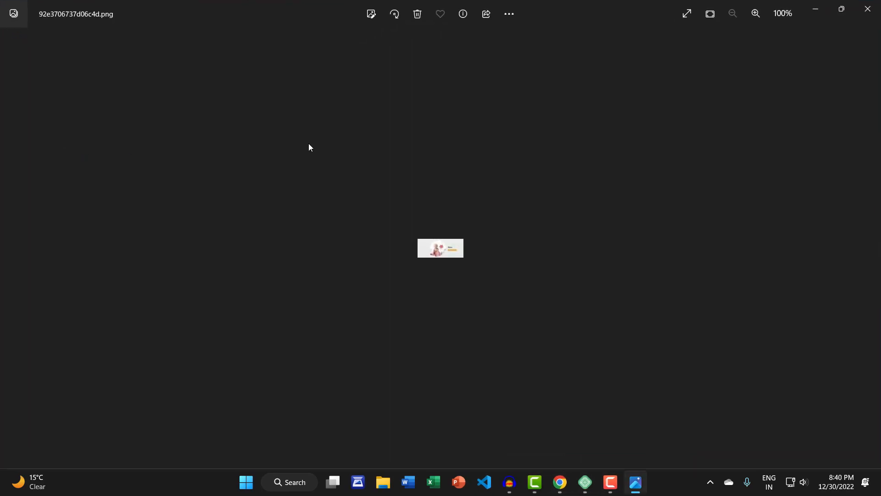
left_click(868, 8)
mouse_move(580, 487)
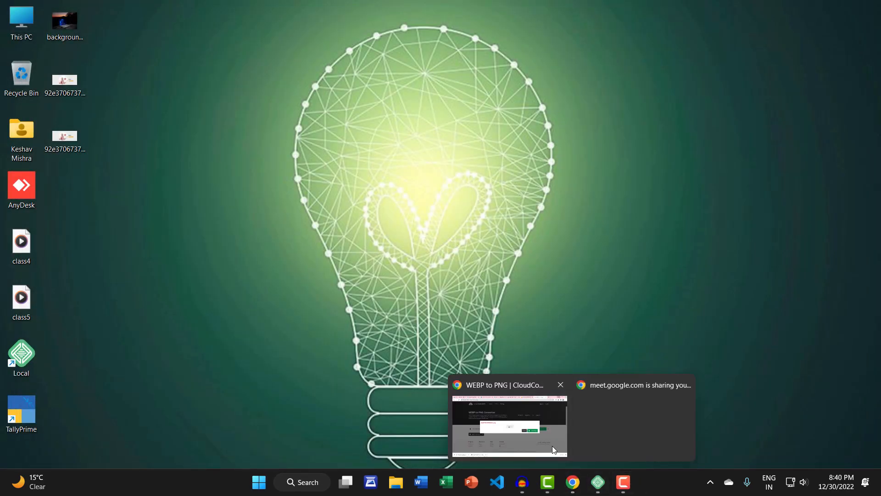
left_click(509, 418)
Step: Upload the wipes PNG and set it as the Baby Care category thumbnail
left_click(358, 9)
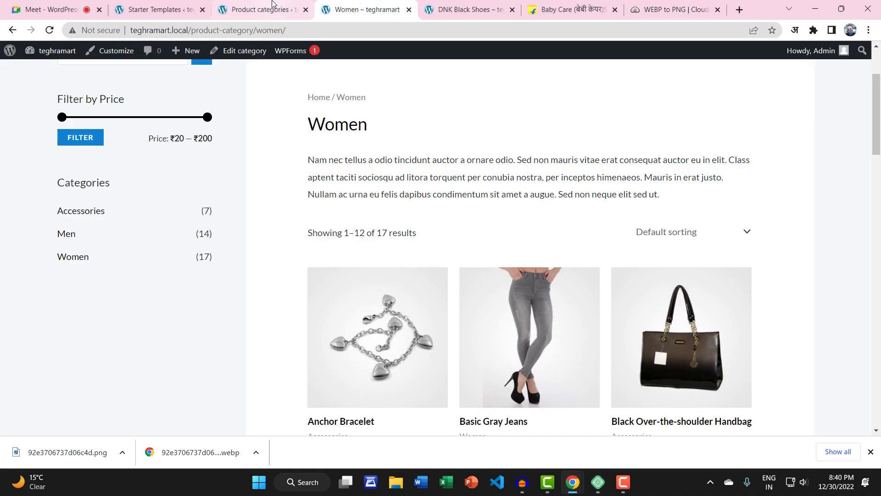
left_click(259, 9)
left_click(161, 306)
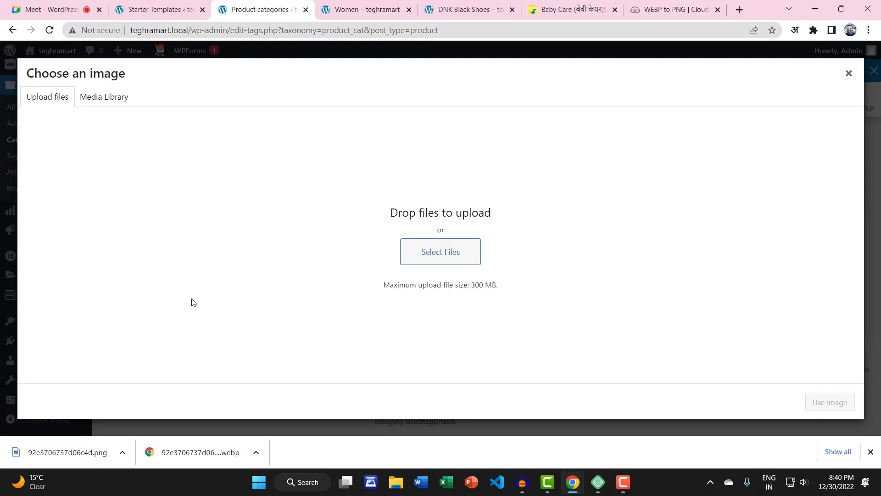
left_click_drag(94, 455, 298, 205)
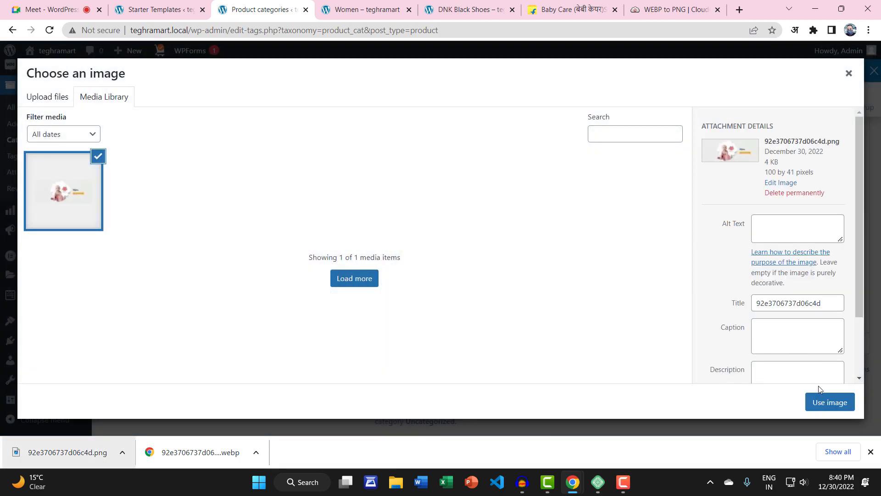
left_click(819, 399)
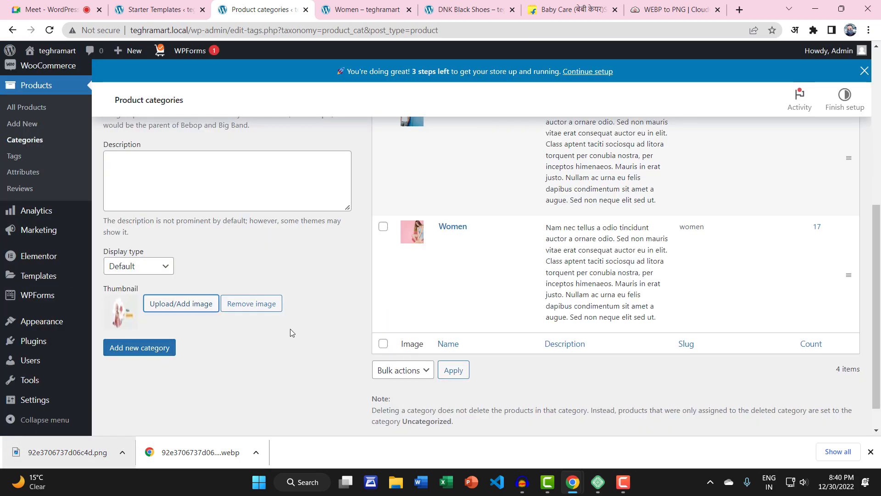
Step: Add the Baby Care category, bringing the category list to 4 items
scroll(320, 320, "down", 1)
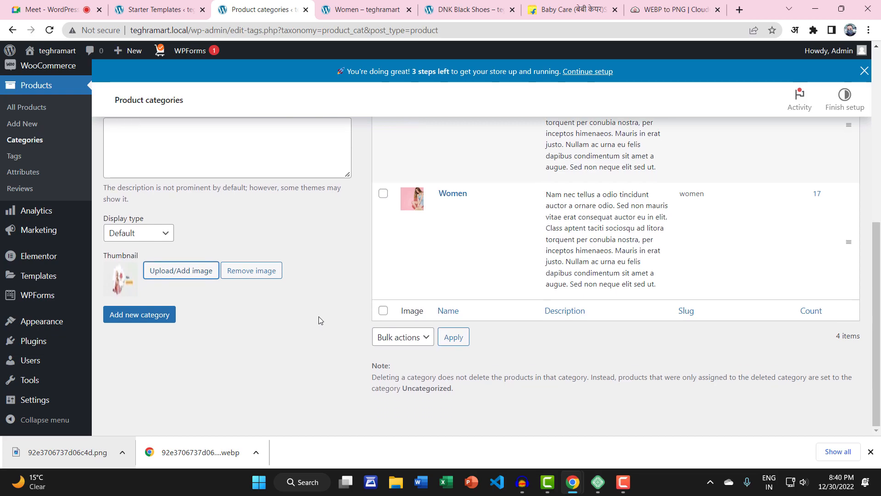
left_click(156, 321)
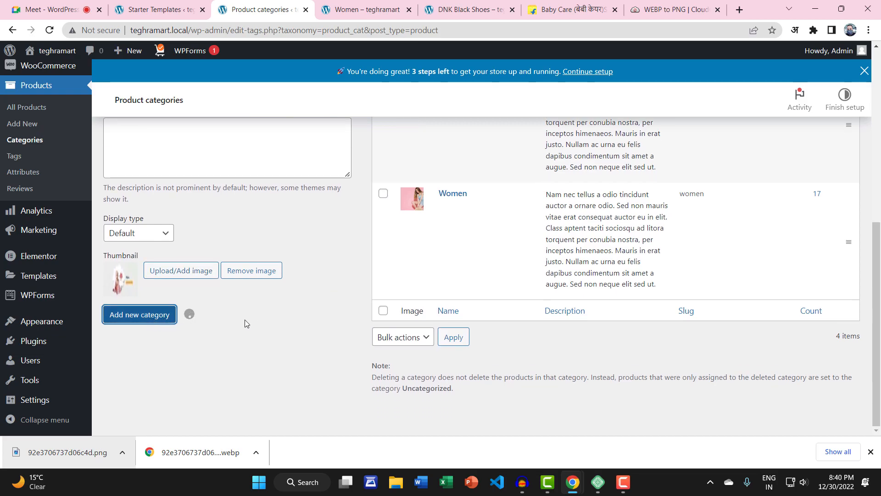
scroll(338, 320, "up", 10)
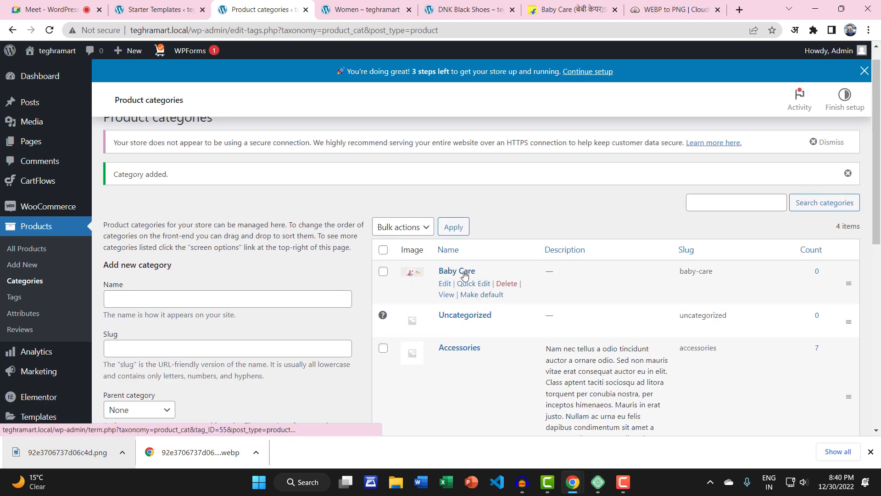
scroll(457, 277, "down", 1)
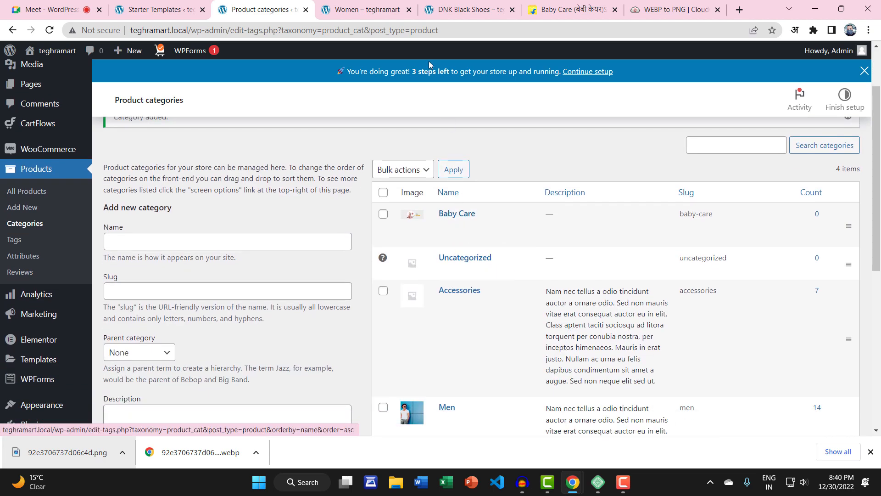
Step: Check Flipkart's Baby Care page, then enter Baby food as the new category name
left_click(570, 9)
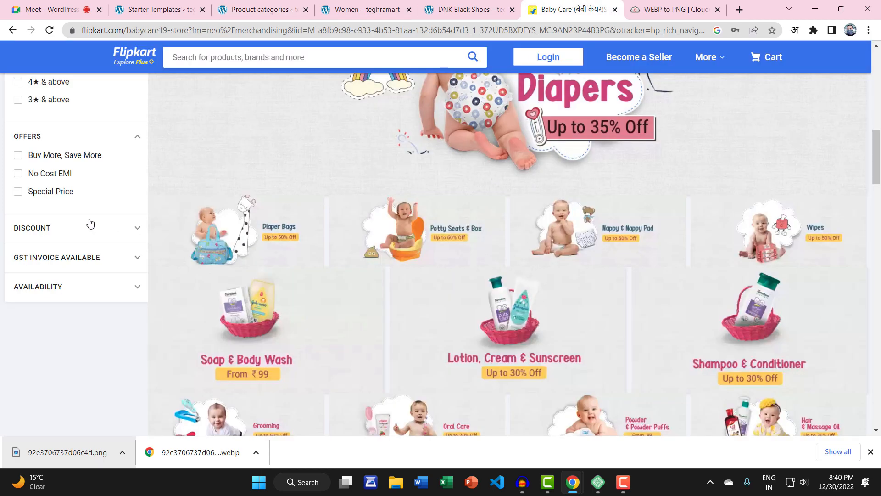
scroll(90, 224, "up", 10)
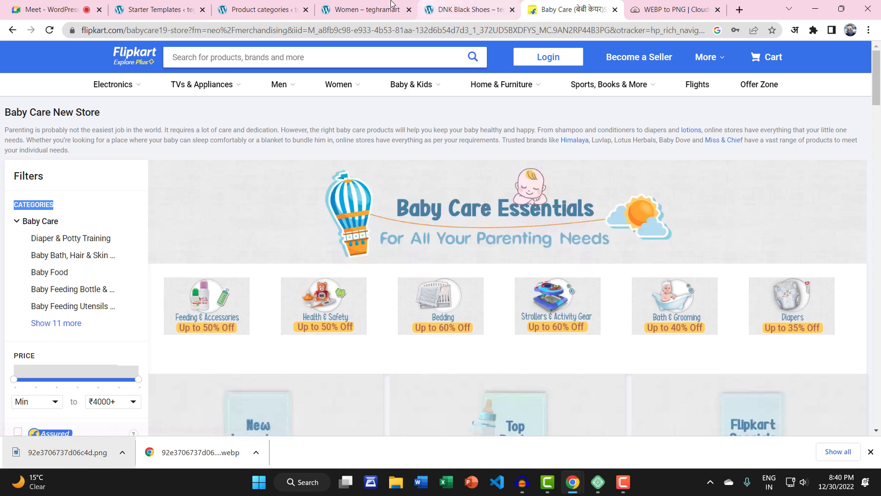
left_click(291, 7)
left_click(150, 247)
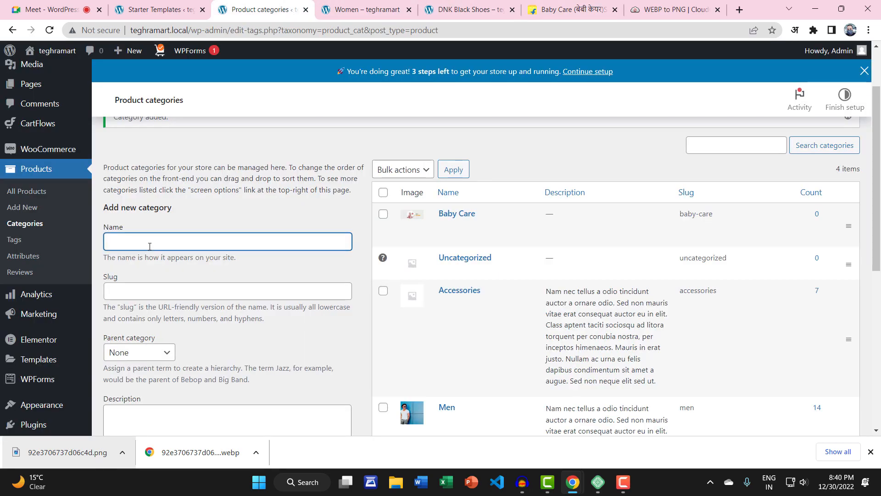
type("Baby food")
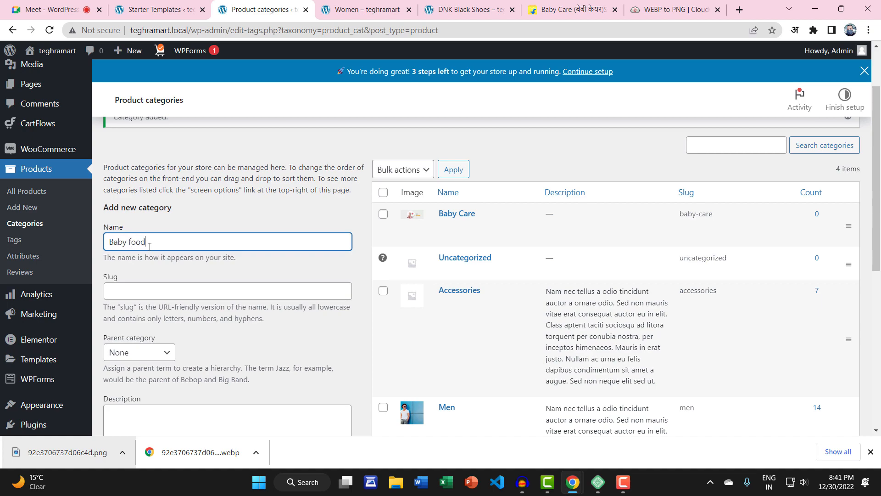
key("Tab")
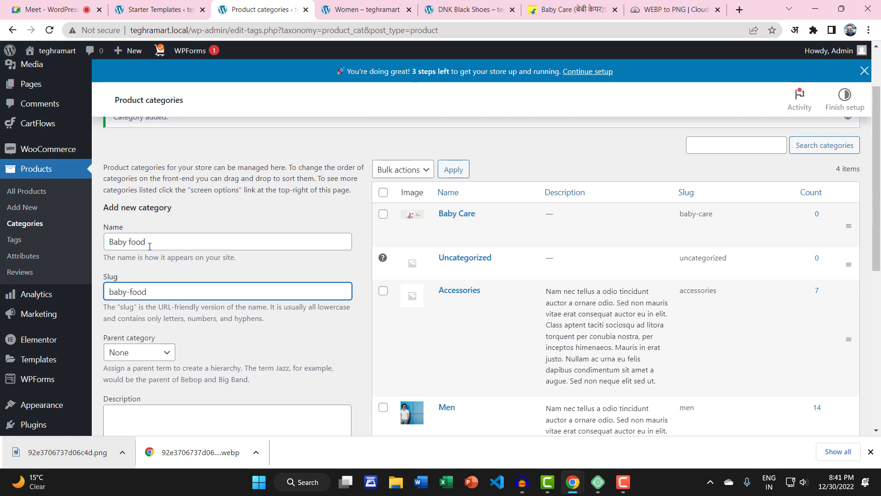
Step: Set Baby Care as the parent and add the Baby food category
scroll(166, 271, "down", 1)
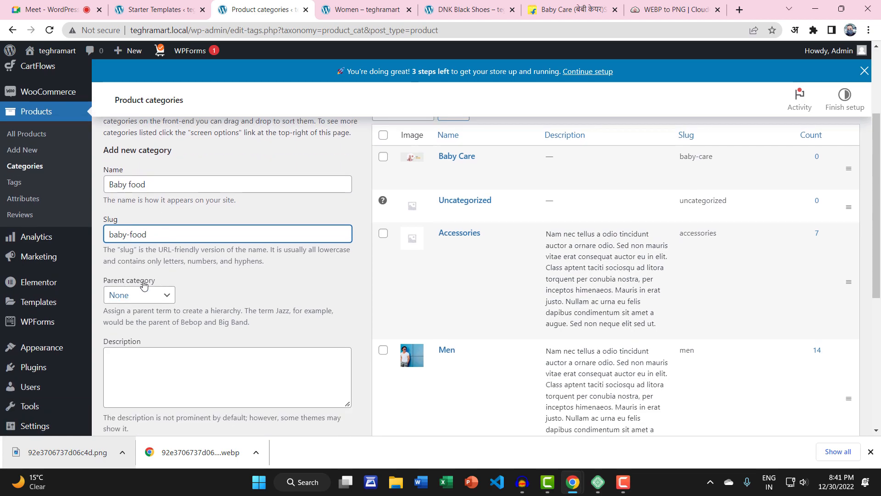
left_click(149, 301)
left_click(147, 321)
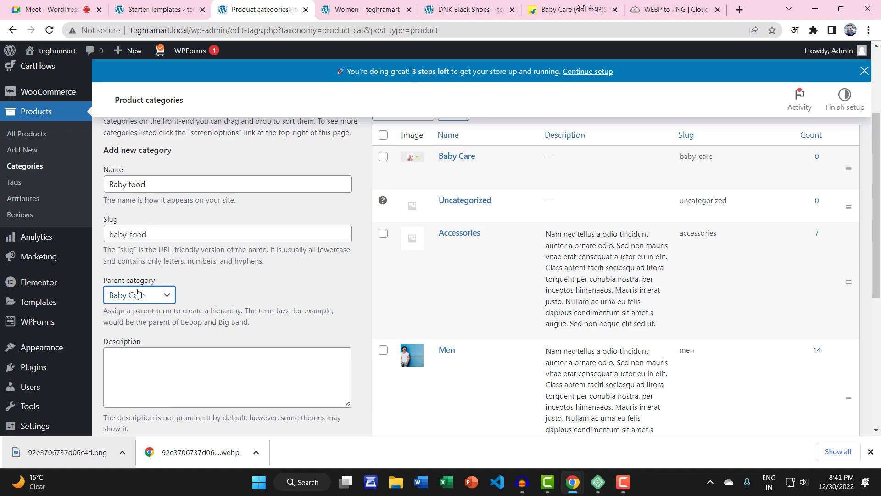
scroll(216, 293, "down", 4)
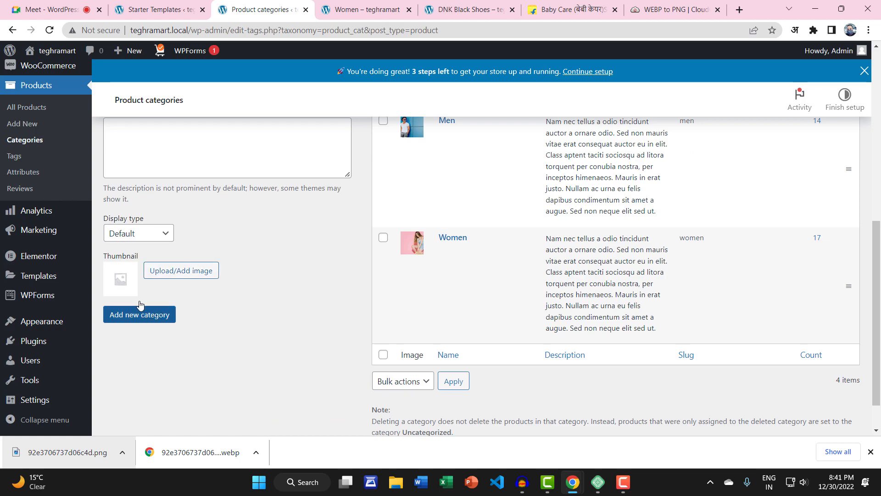
left_click(136, 318)
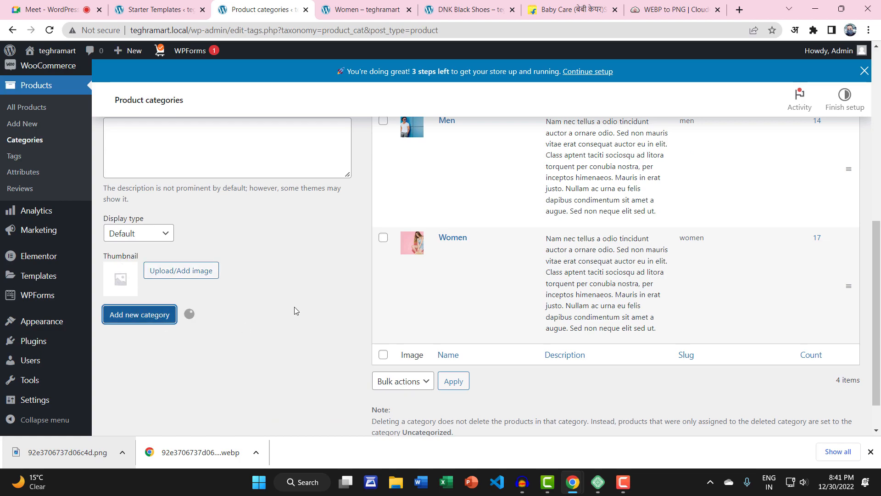
scroll(332, 264, "up", 6)
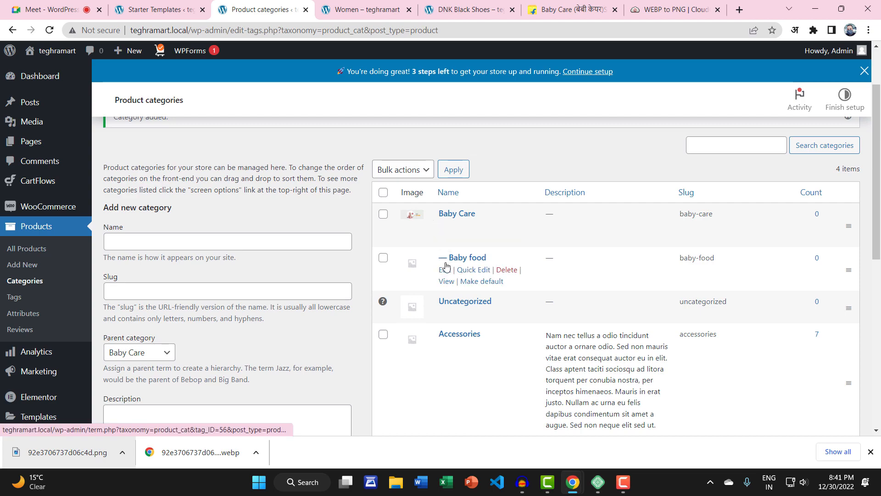
Step: Open Flipkart's Baby Food product listing from the Baby Care store
left_click(545, 13)
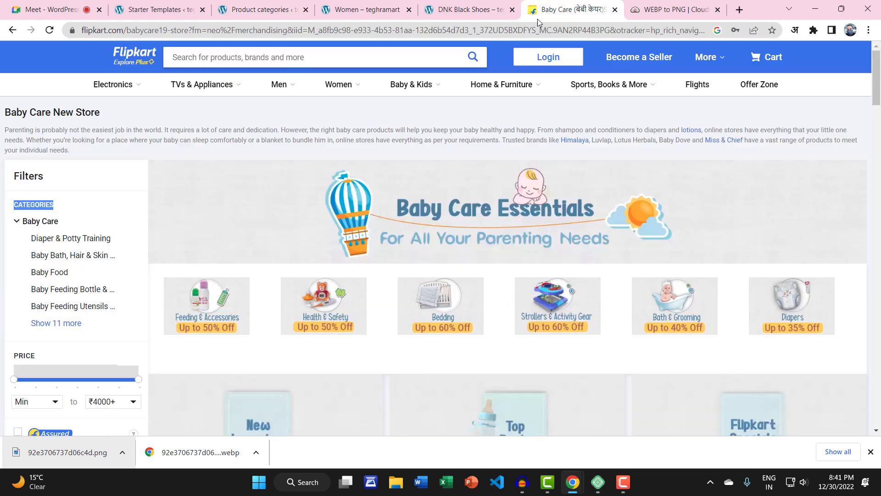
left_click(44, 273)
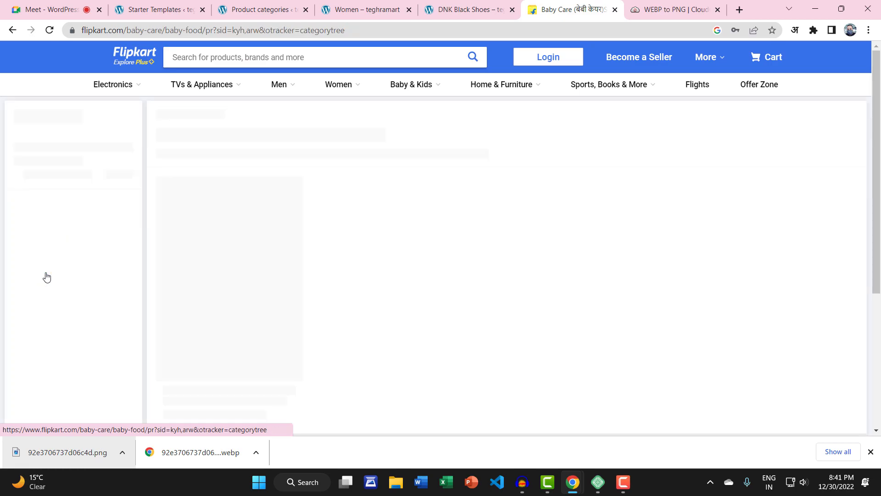
scroll(571, 239, "down", 1)
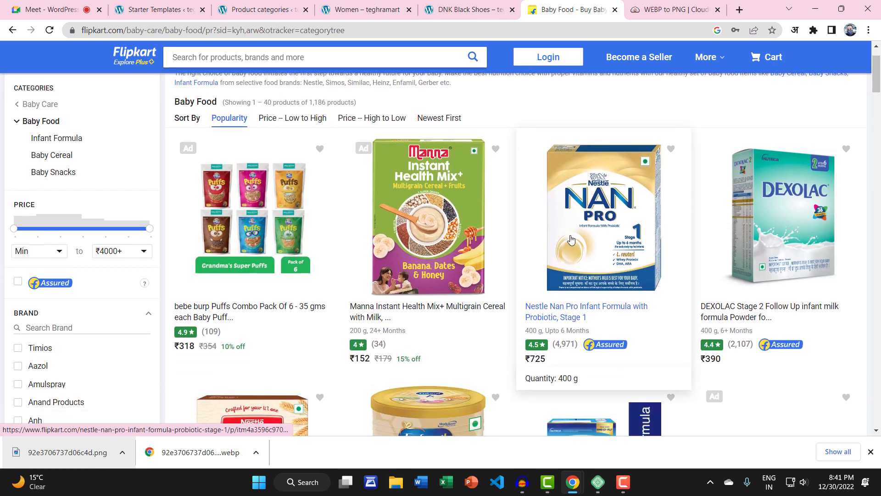
scroll(380, 290, "down", 1)
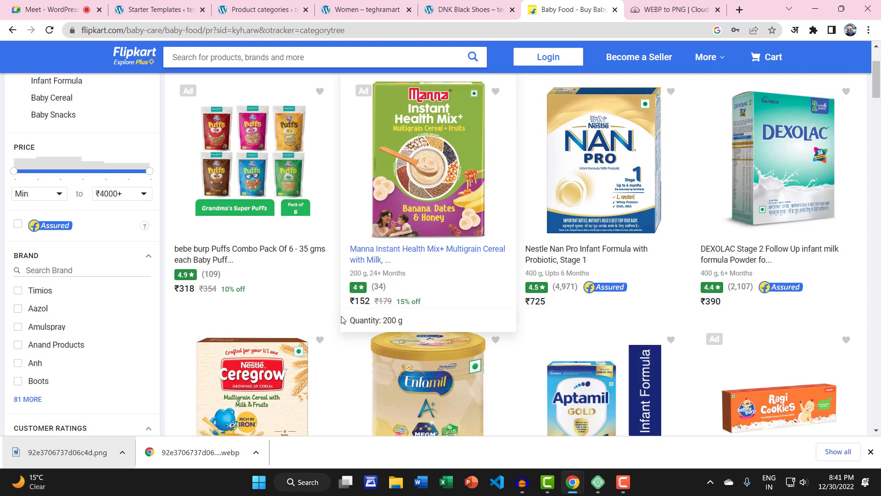
scroll(342, 320, "down", 4)
scroll(342, 320, "up", 1)
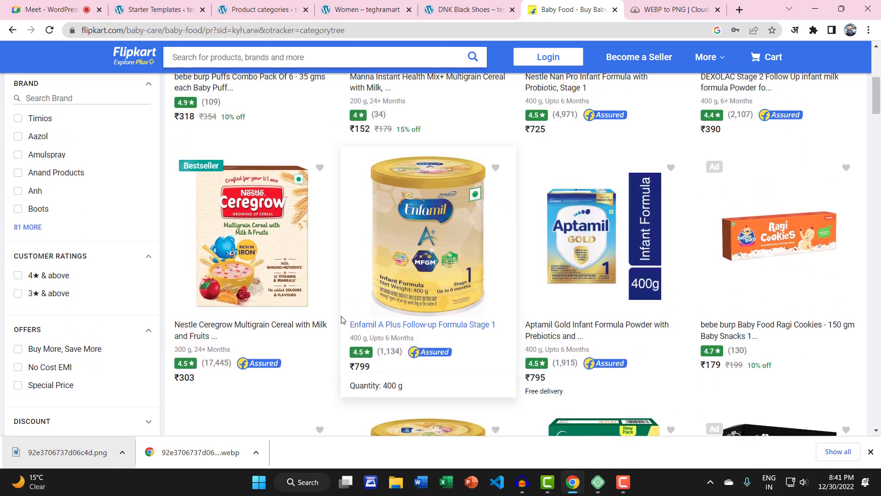
scroll(342, 320, "up", 2)
scroll(273, 272, "up", 1)
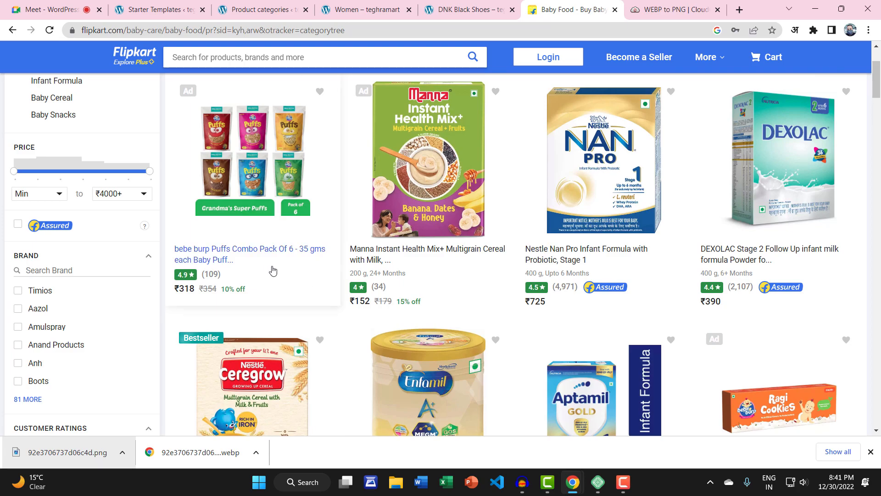
Step: Copy the full title of the bebe burp Puffs Combo Pack product, then return to WordPress
left_click(266, 257)
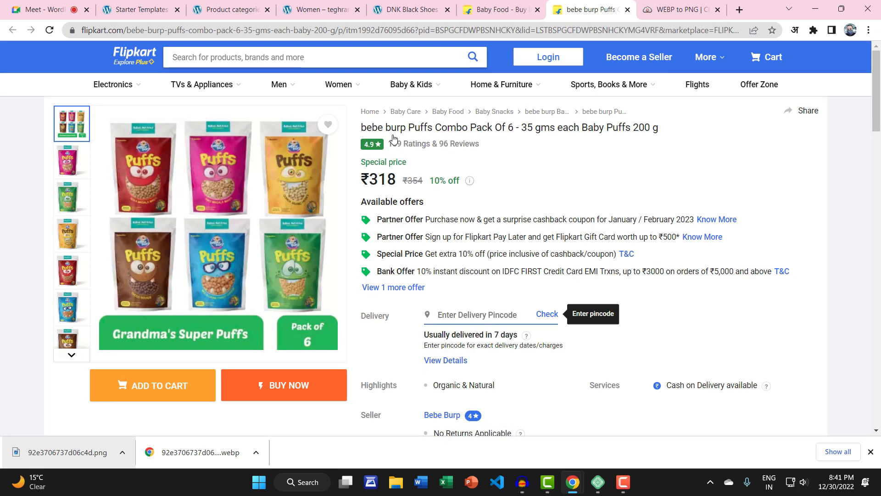
left_click_drag(363, 127, 711, 135)
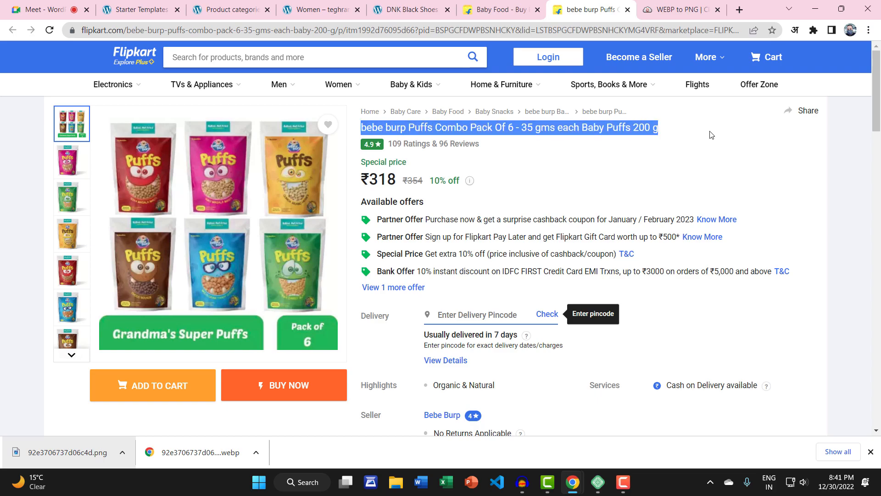
right_click(653, 128)
left_click(647, 138)
left_click(322, 10)
left_click(232, 9)
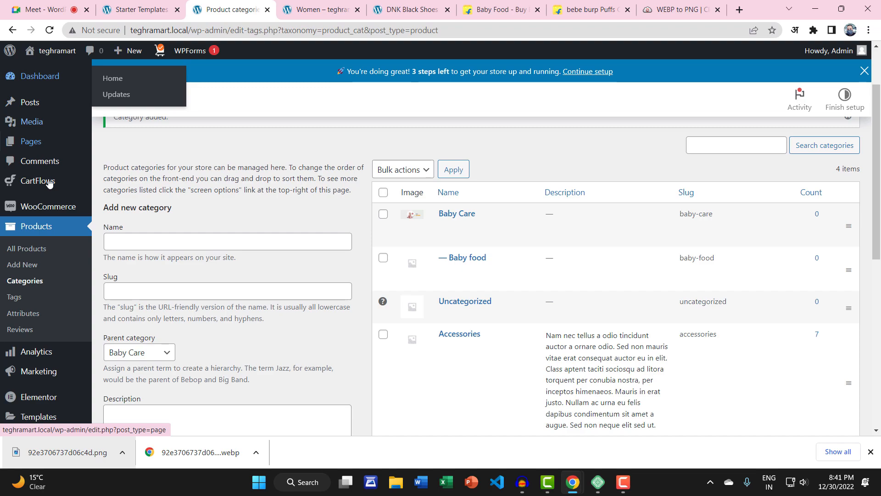
Step: Start a new product named 'bebe burp Puffs Combo Pack', trimming the pasted title after 'Pack'
left_click(28, 250)
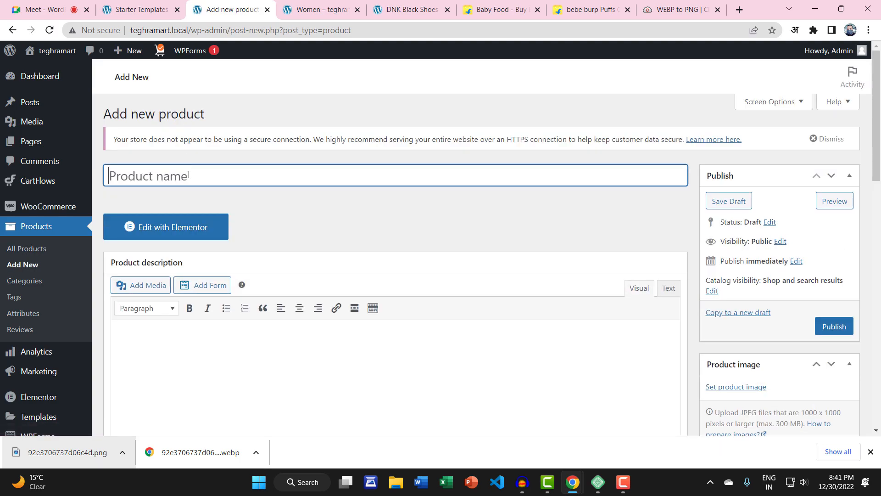
key("ctrl+v")
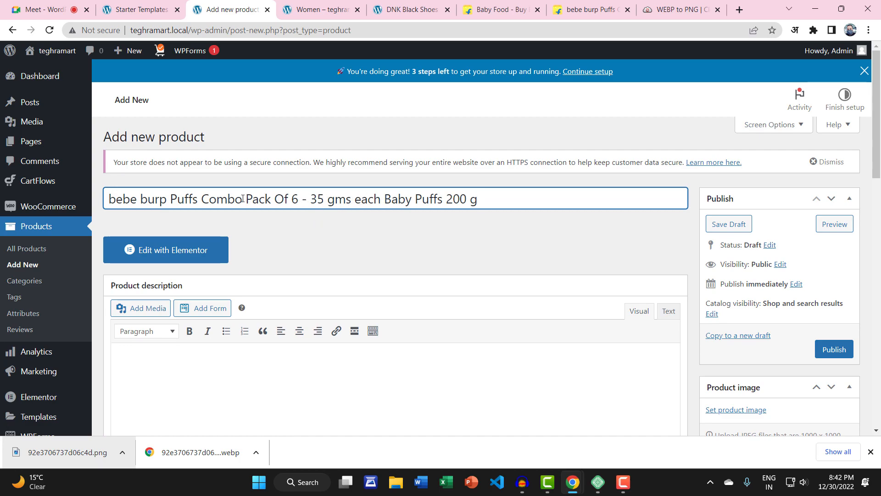
left_click_drag(274, 199, 724, 202)
key("BackSpace")
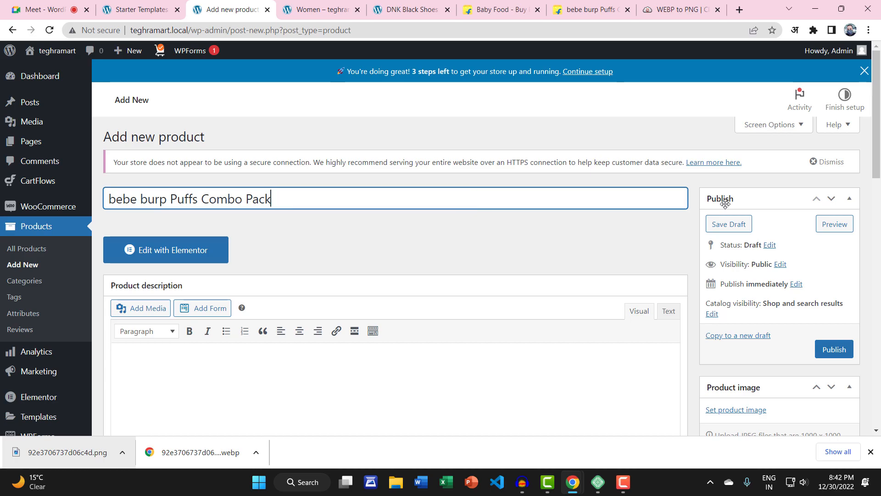
left_click(684, 5)
Step: Save the bebe burp Puffs product image to the Desktop as a WEBP file
left_click(590, 7)
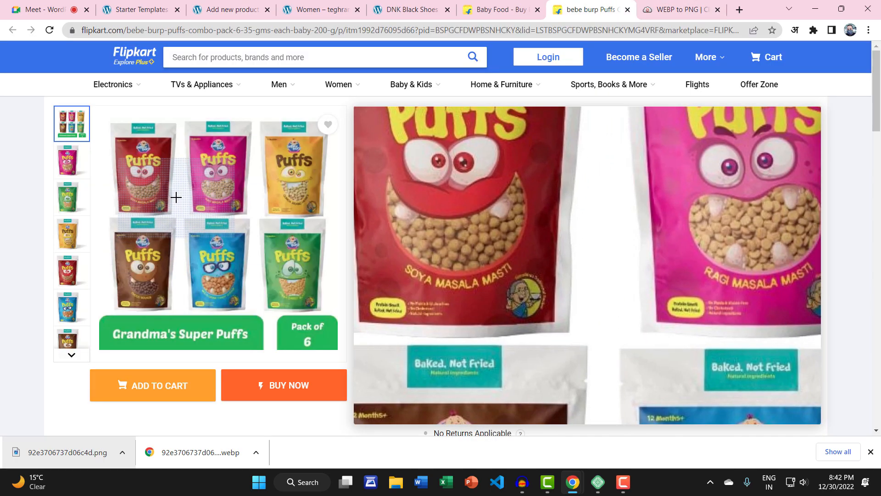
right_click(176, 197)
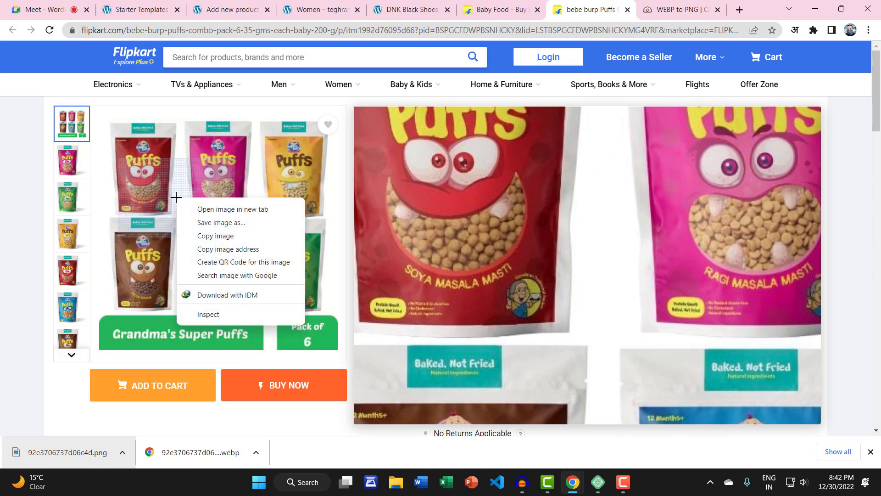
left_click(201, 221)
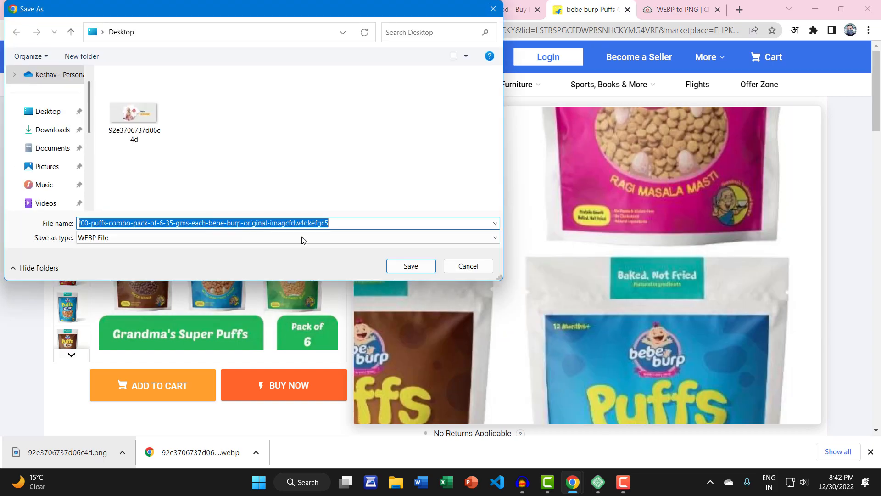
left_click(411, 266)
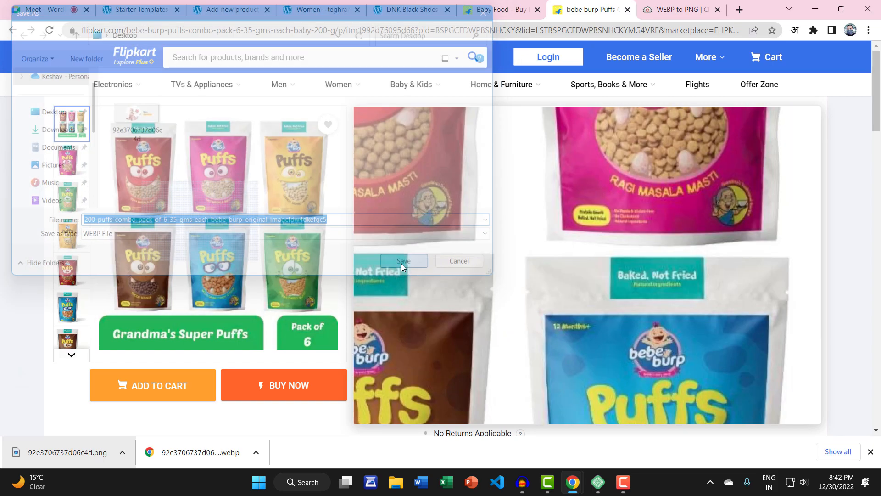
Step: Swap in the 200-puffs-combo WEBP file in CloudConvert and convert it to PNG
left_click(698, 9)
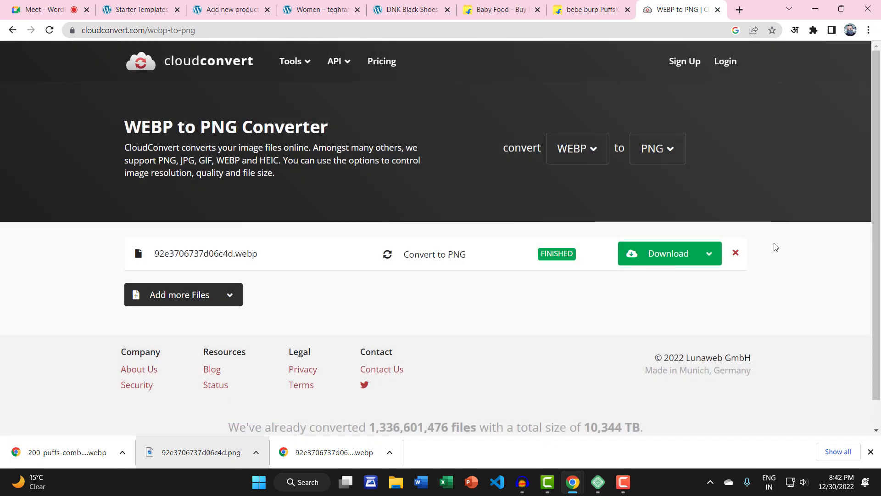
left_click(736, 253)
left_click(442, 267)
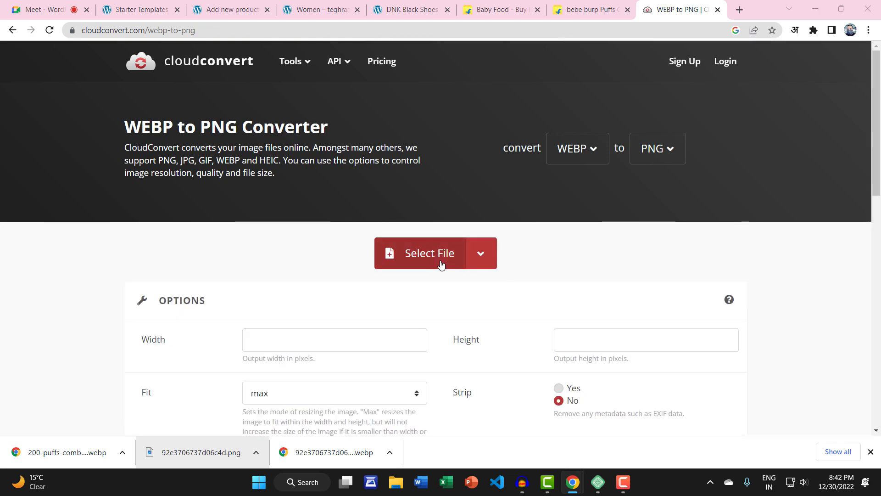
left_click(275, 129)
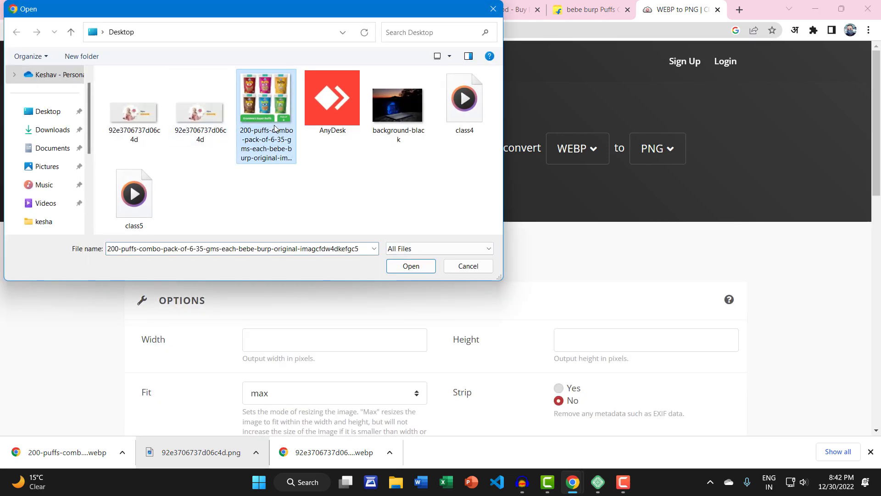
double_click(287, 151)
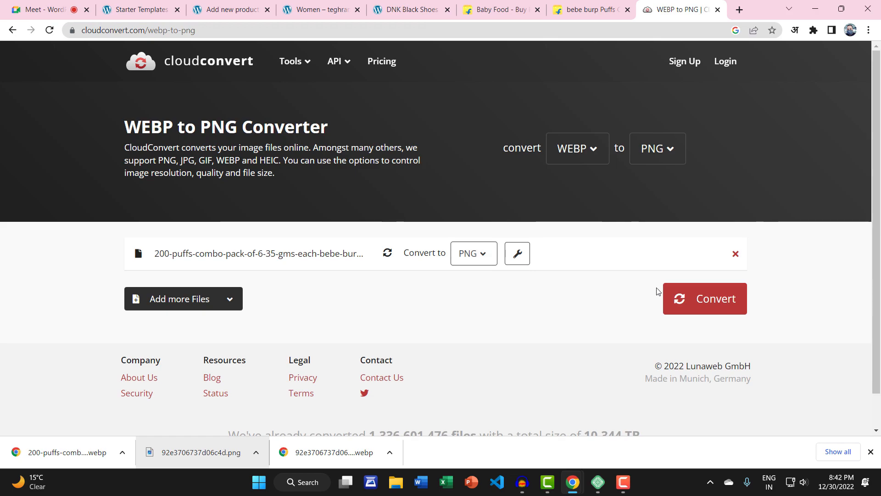
left_click(704, 298)
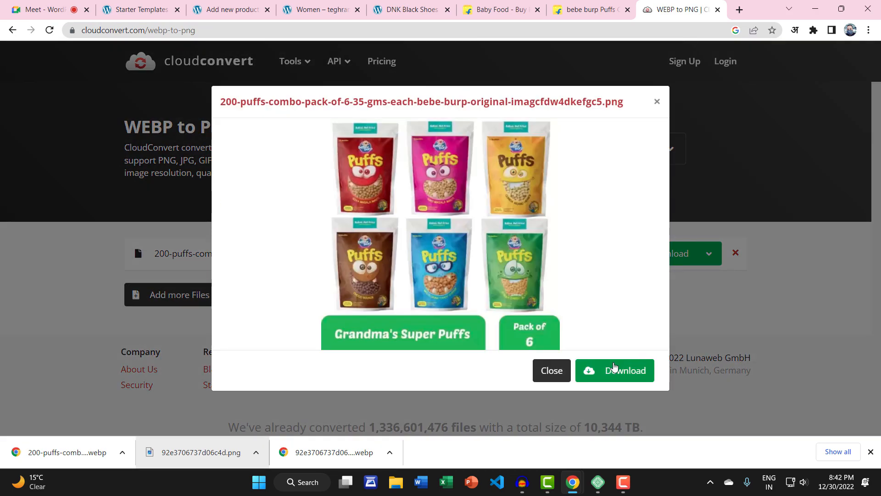
Step: Download the converted PNG and save it under the shortened name 200-puffs
left_click(615, 371)
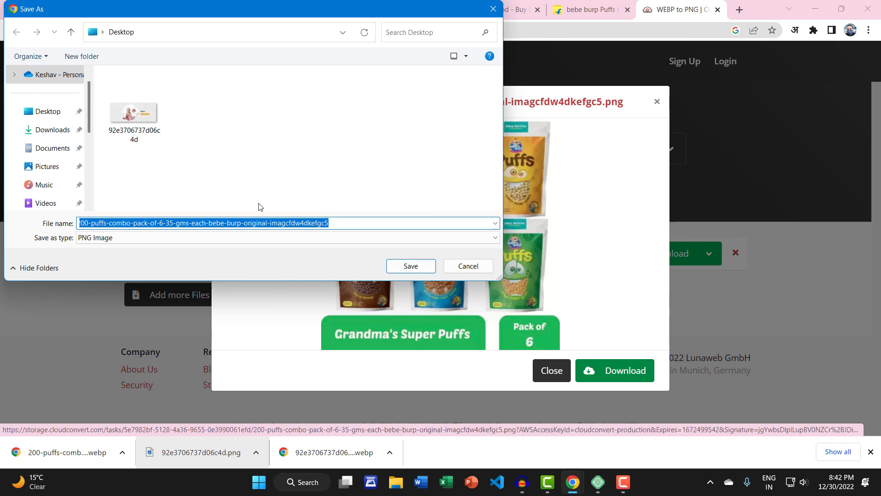
left_click(191, 224)
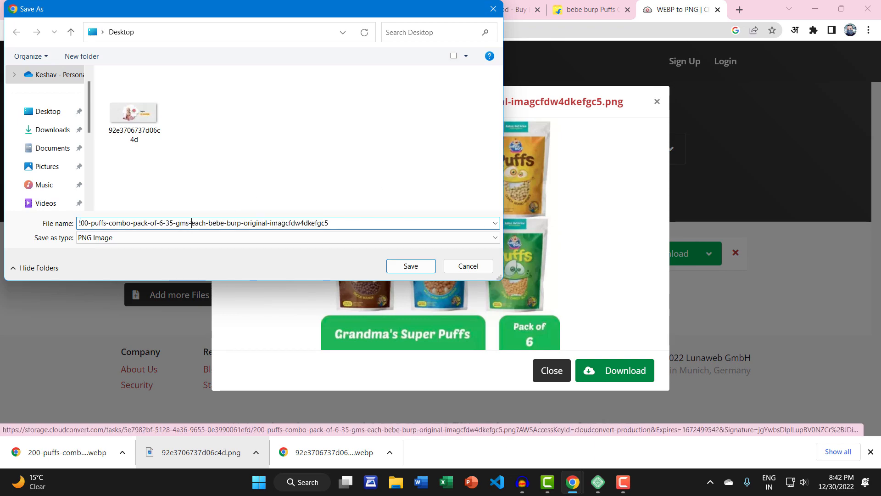
left_click_drag(108, 226, 403, 225)
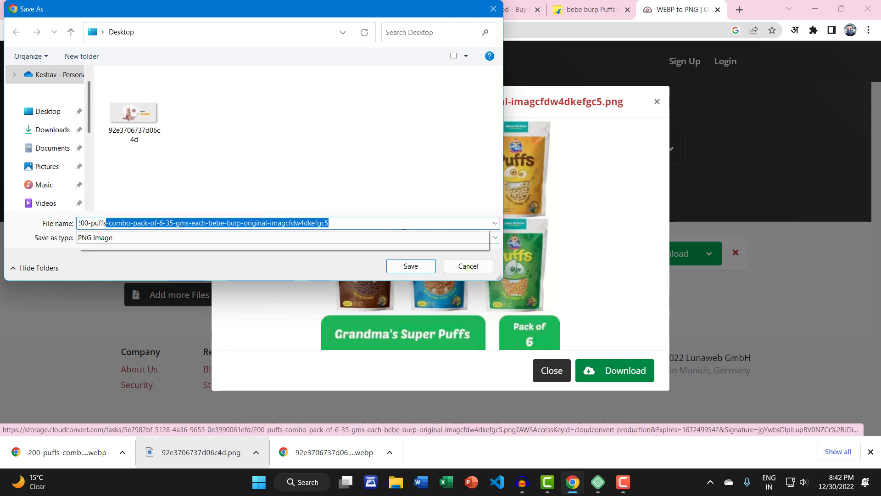
key("BackSpace")
left_click(412, 262)
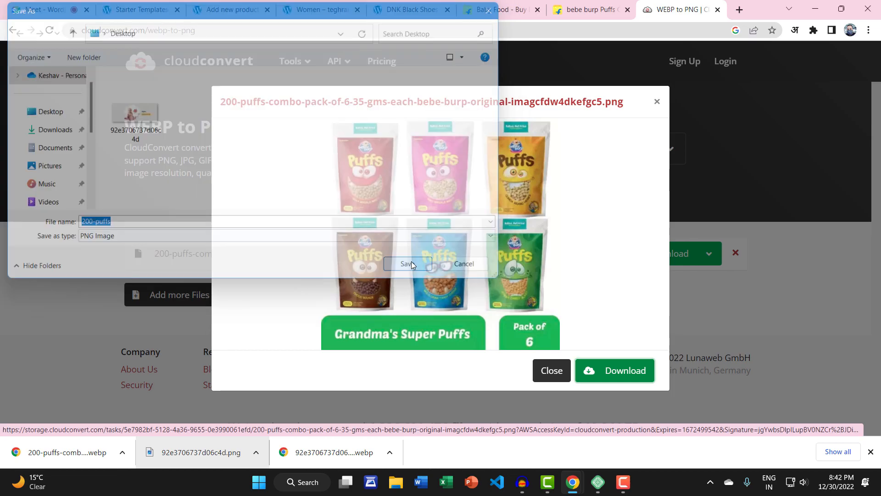
Step: Upload 200-puffs.png as the Puffs product image, then return to the Flipkart listing
left_click(234, 4)
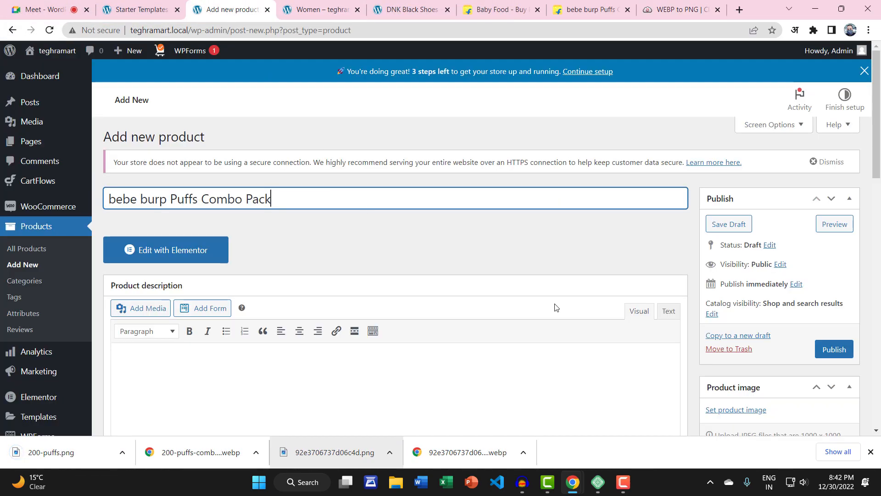
scroll(743, 316, "down", 3)
left_click(742, 296)
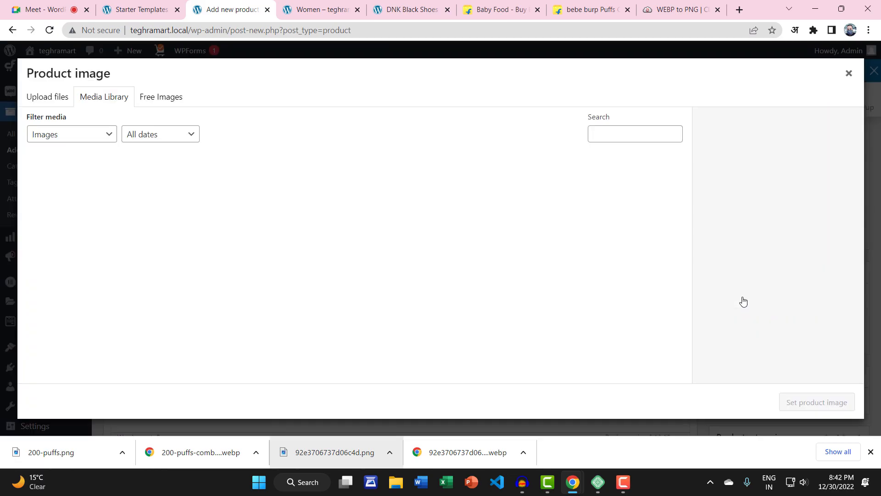
left_click_drag(105, 450, 521, 309)
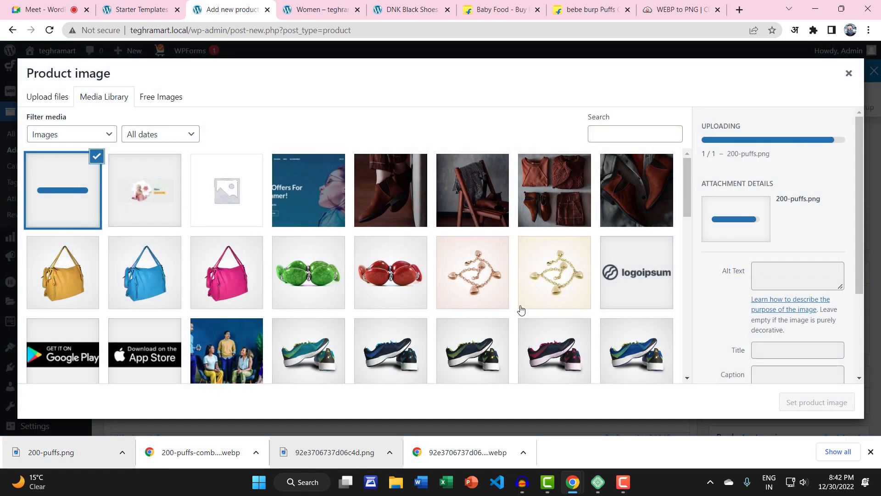
left_click(805, 400)
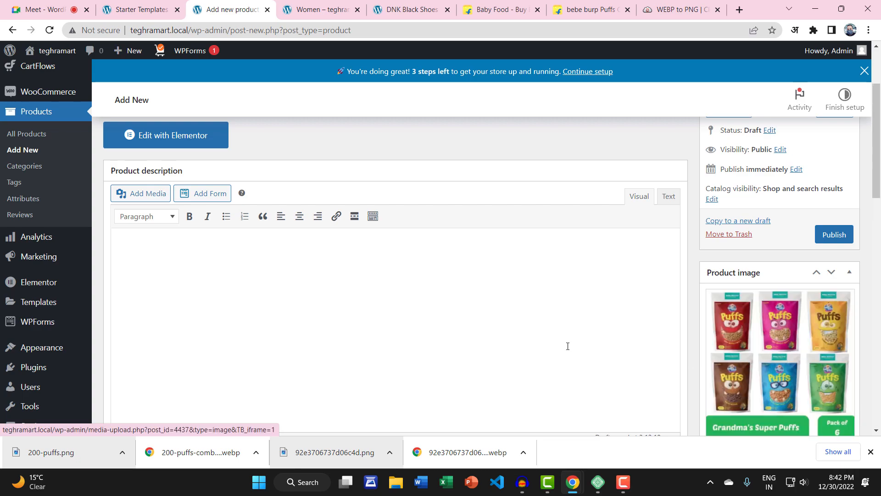
left_click(522, 5)
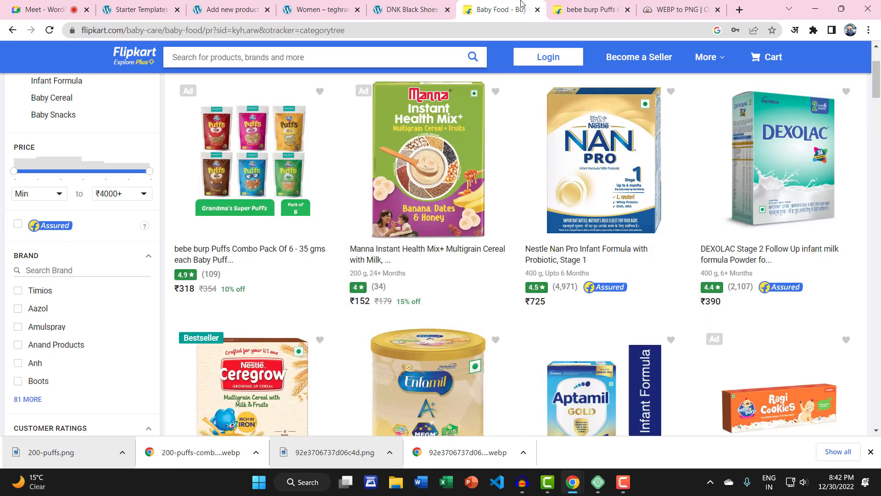
Step: Copy the Flipkart Puffs description into the WordPress product description
left_click(590, 9)
scroll(451, 245, "down", 5)
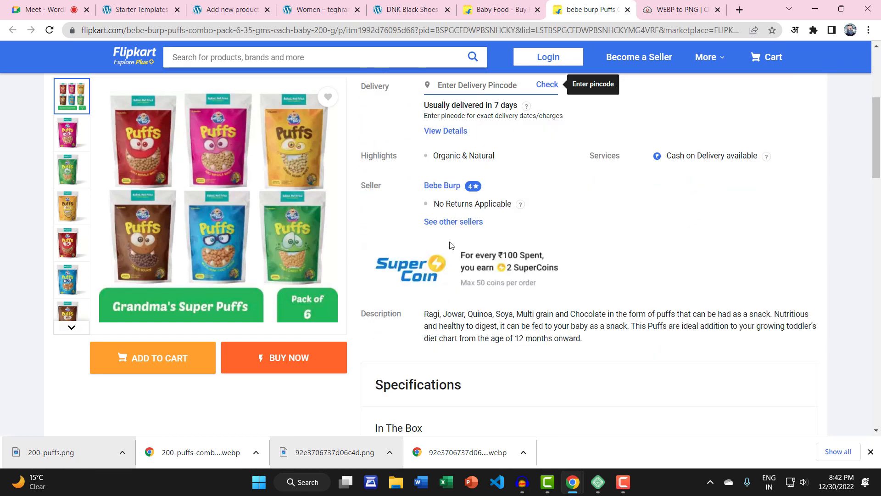
left_click_drag(426, 314, 597, 345)
key("ctrl+c")
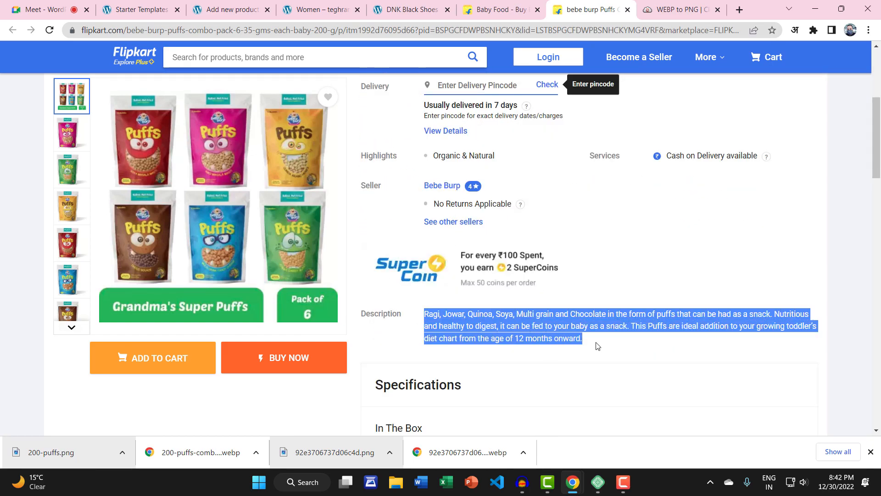
left_click(231, 9)
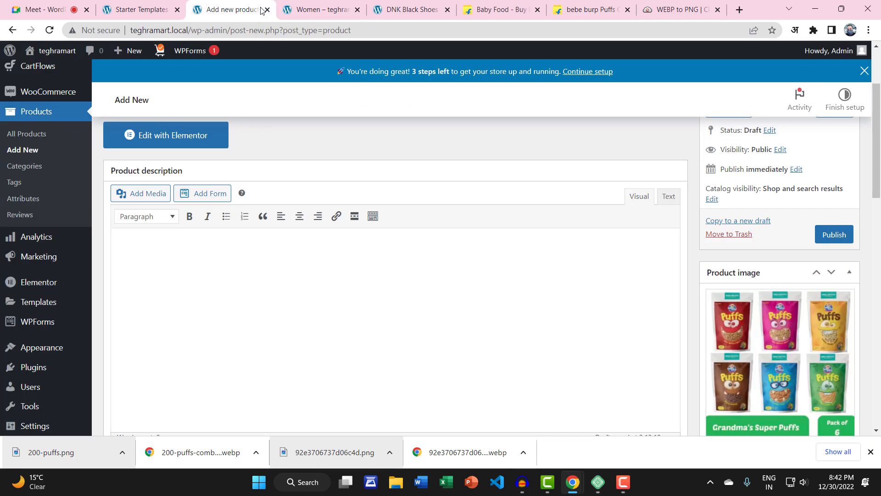
key("ctrl+v")
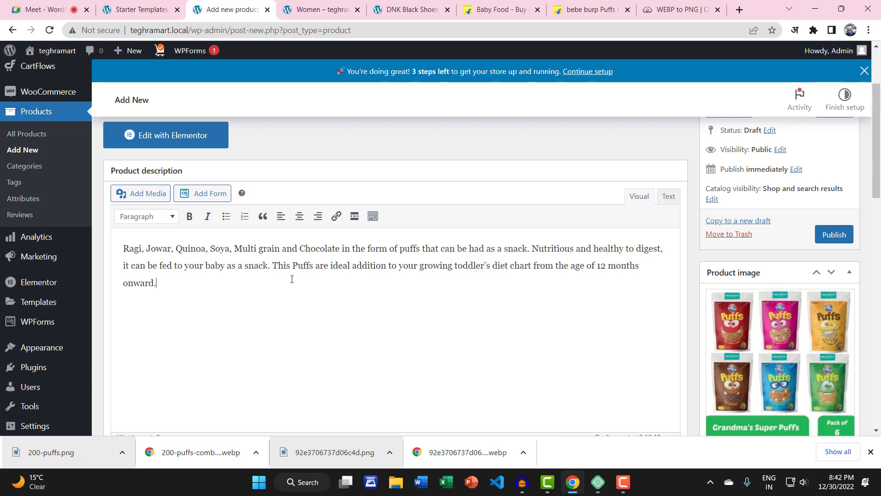
scroll(353, 302, "down", 5)
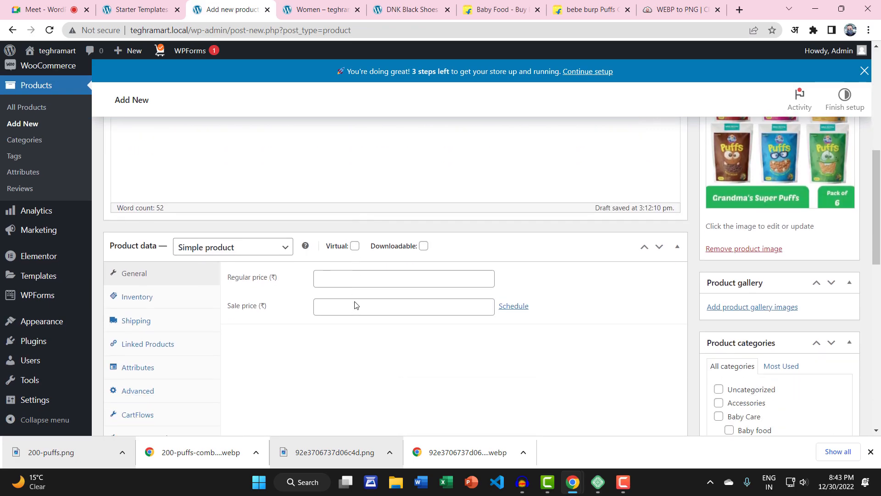
scroll(354, 305, "up", 6)
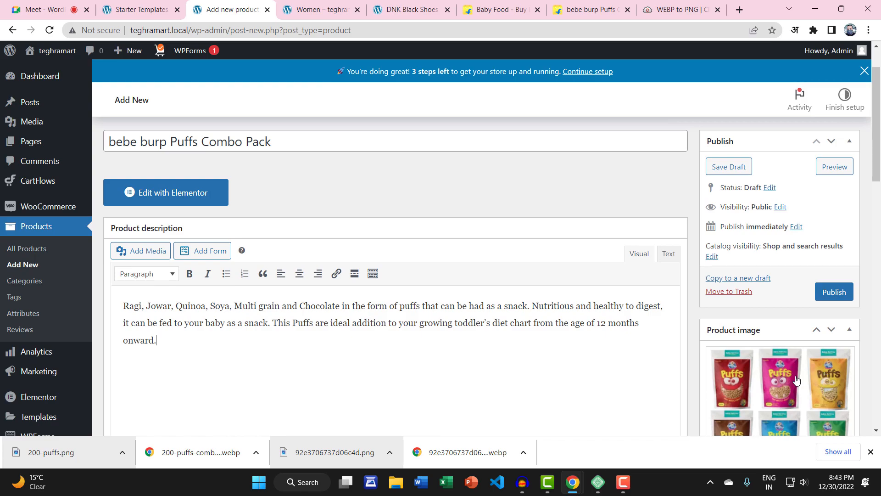
Step: Enter regular price 354 and sale price 318, then publish the product
left_click(592, 9)
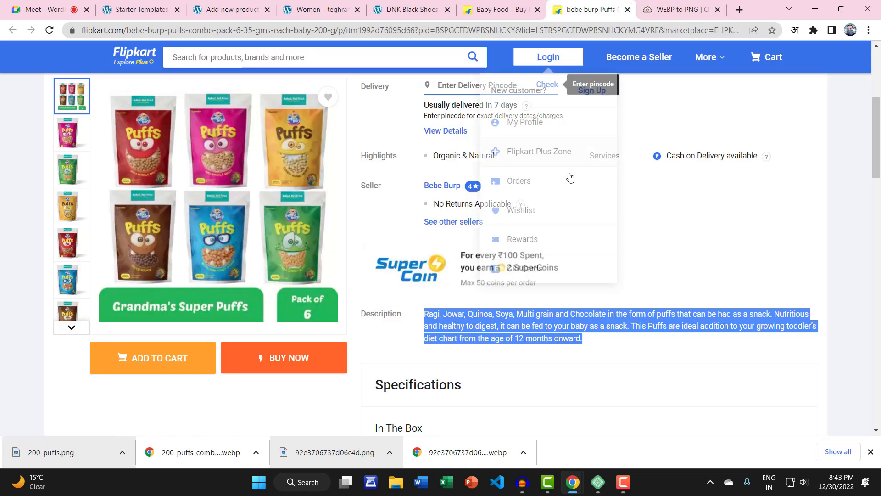
scroll(574, 207, "up", 5)
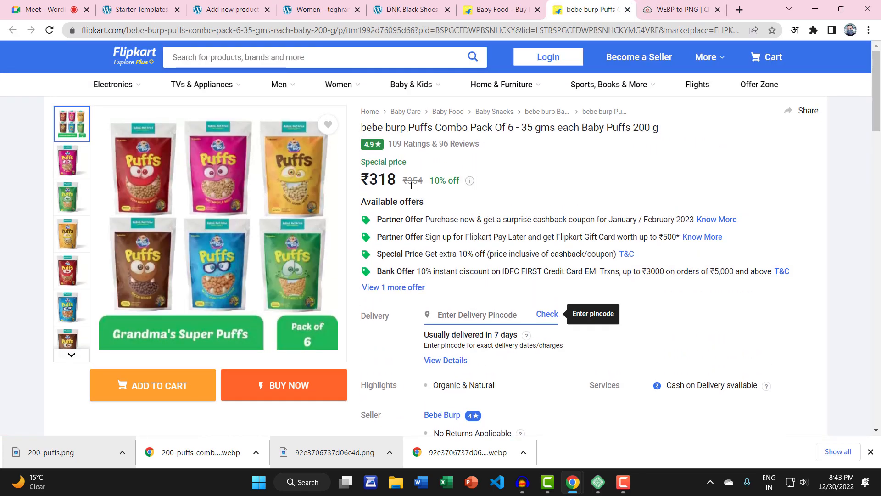
left_click_drag(411, 186, 424, 184)
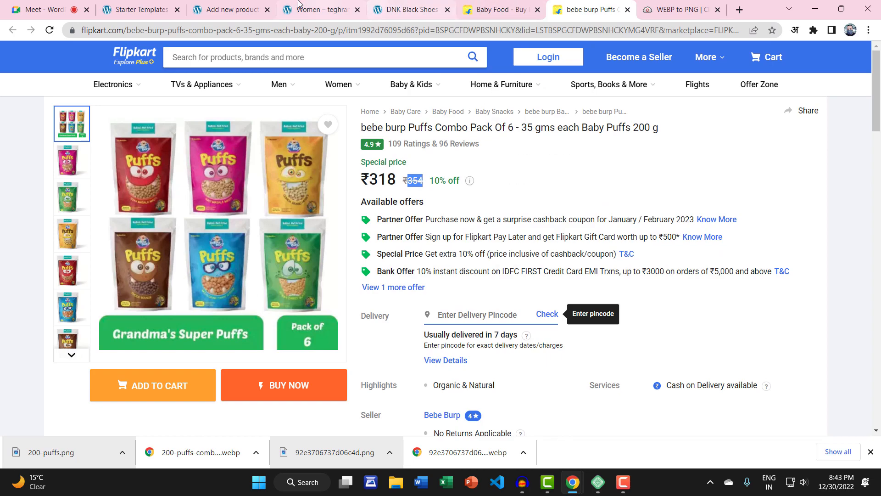
left_click(232, 6)
scroll(239, 230, "down", 5)
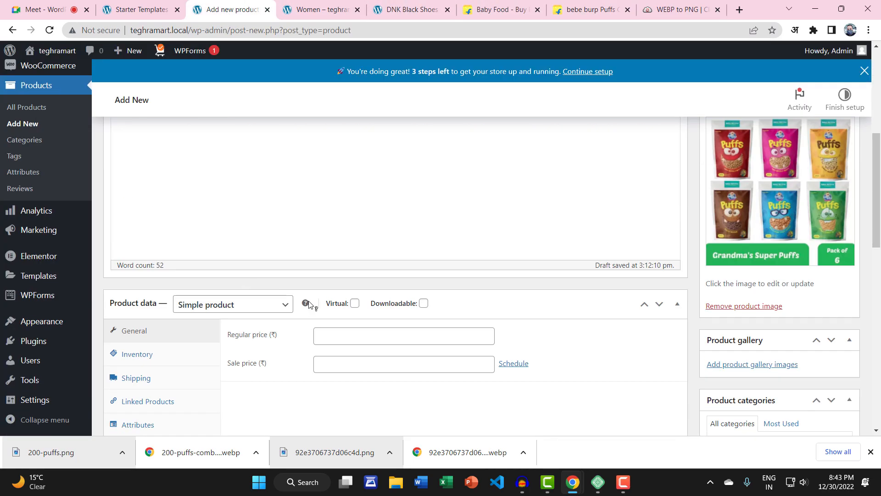
left_click(360, 330)
type("35554")
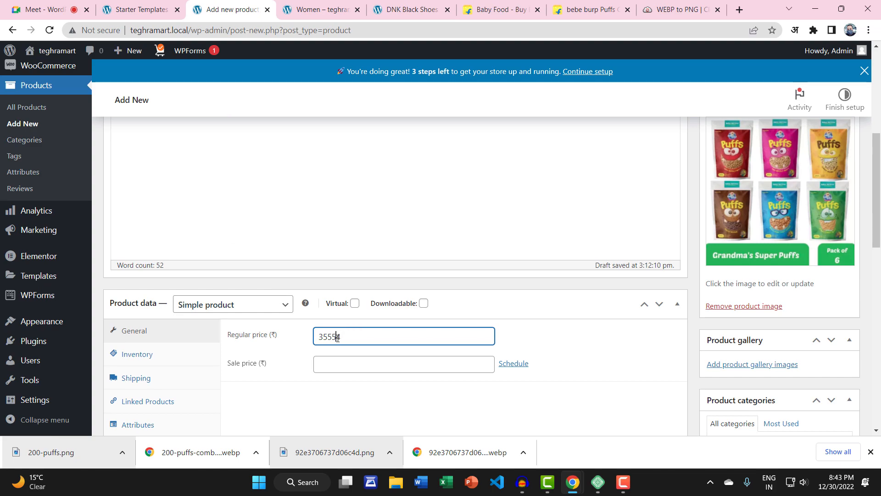
left_click(354, 366)
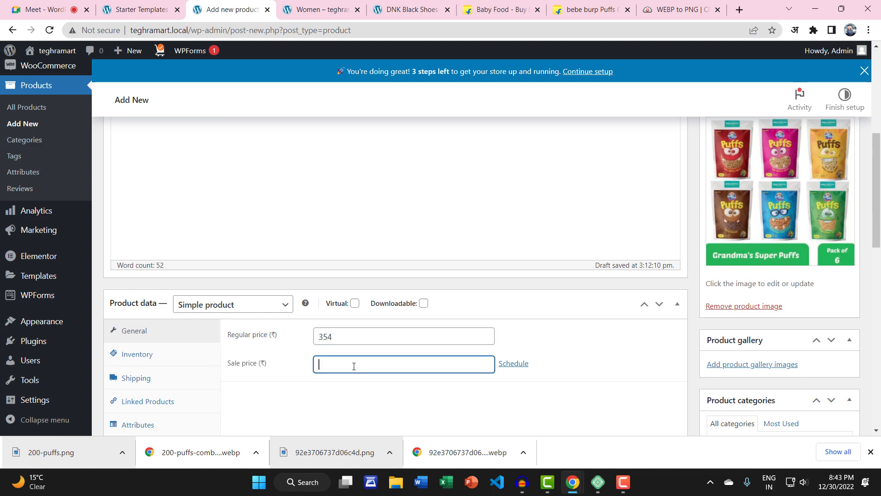
type("318")
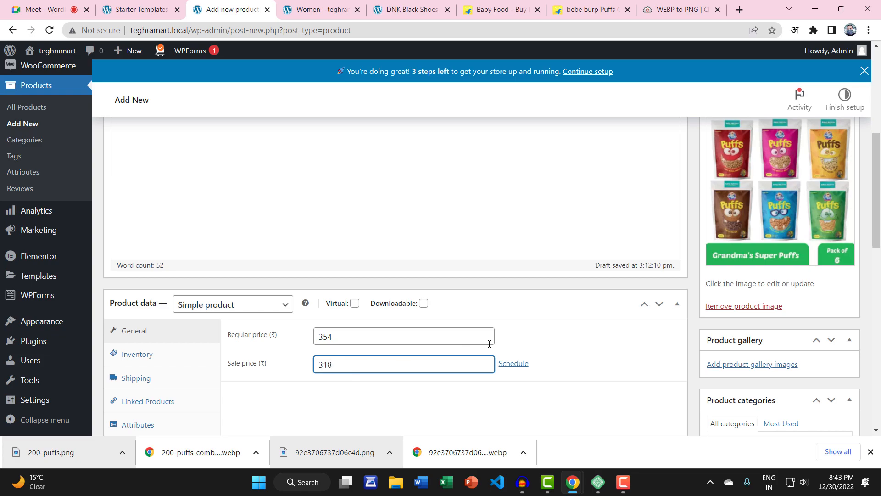
scroll(732, 342, "down", 12)
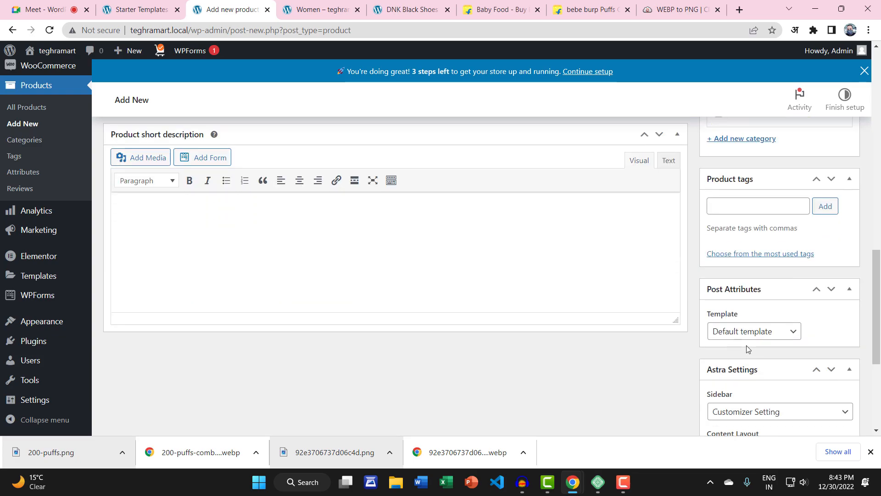
scroll(750, 347, "up", 15)
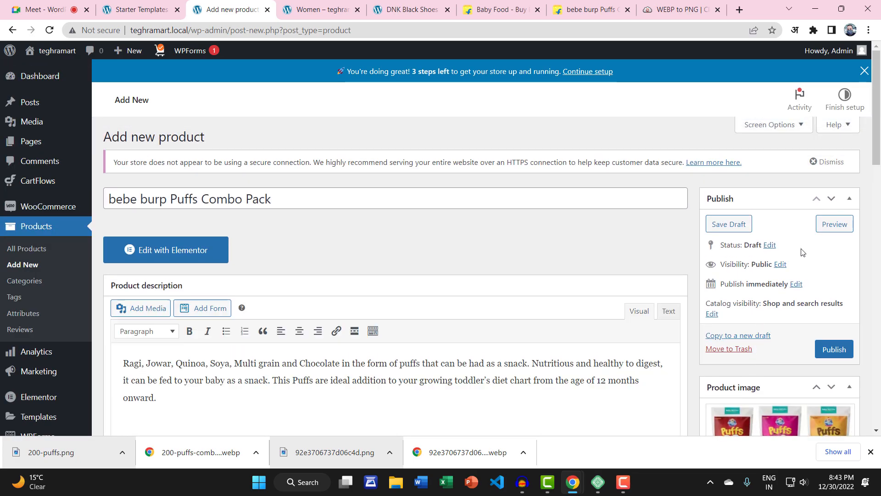
left_click(826, 350)
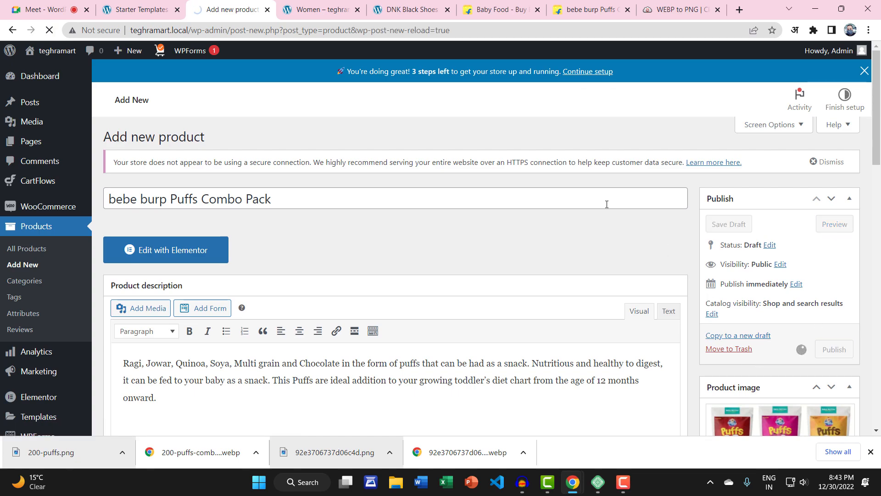
Step: Open the published product's permalink in a new tab
right_click(296, 205)
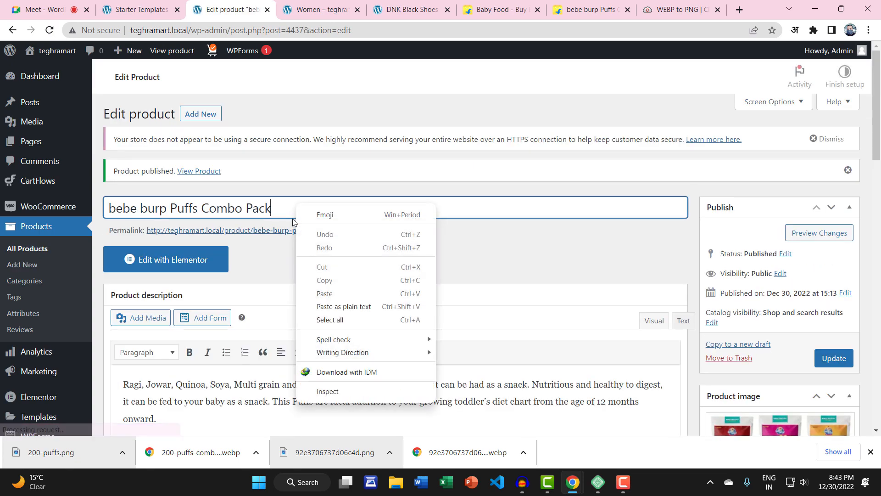
right_click(259, 253)
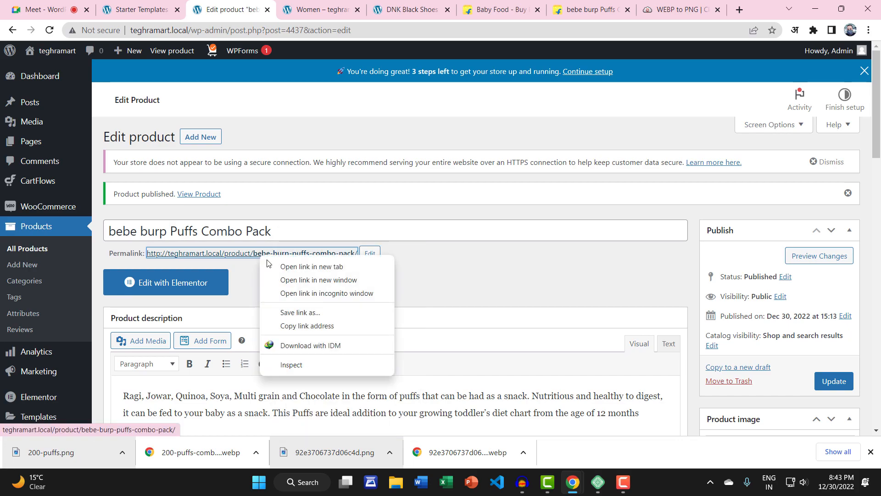
left_click(294, 266)
left_click(285, 9)
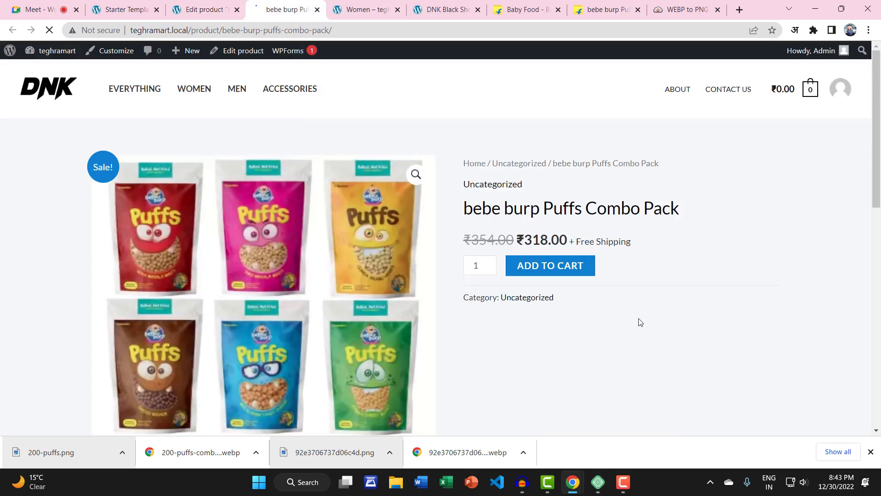
Step: Check the live page's ₹318 sale price against ₹354 and its image lightbox, then return to the editor
scroll(315, 211, "down", 6)
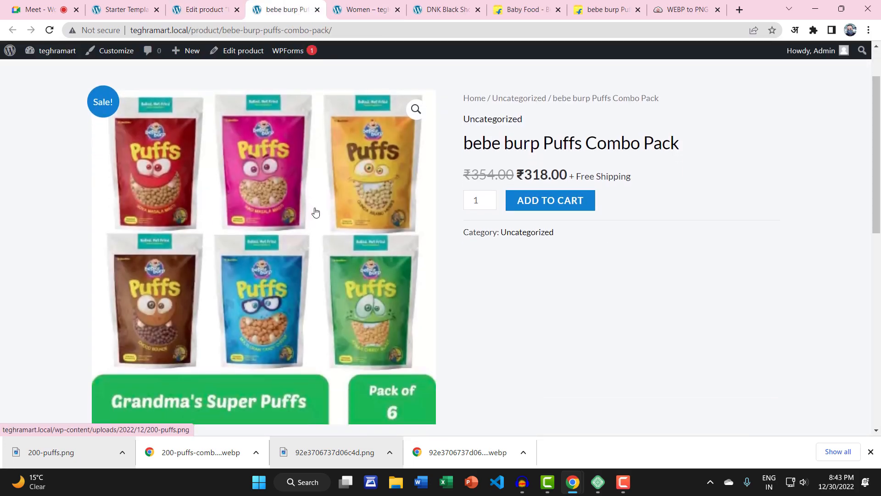
scroll(351, 298, "down", 4)
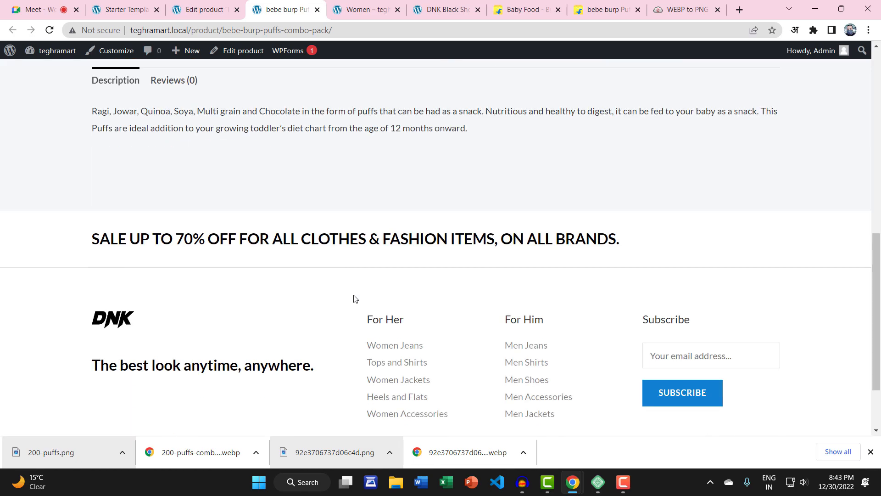
scroll(354, 298, "up", 10)
left_click(359, 222)
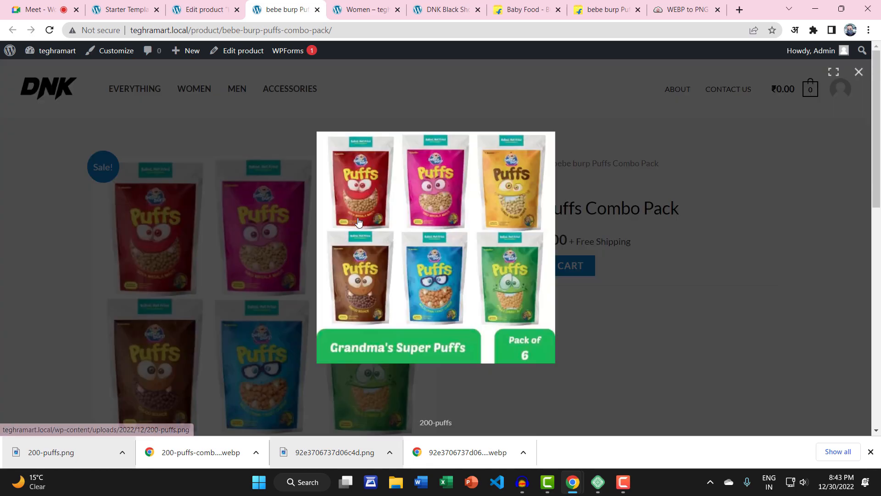
left_click(276, 219)
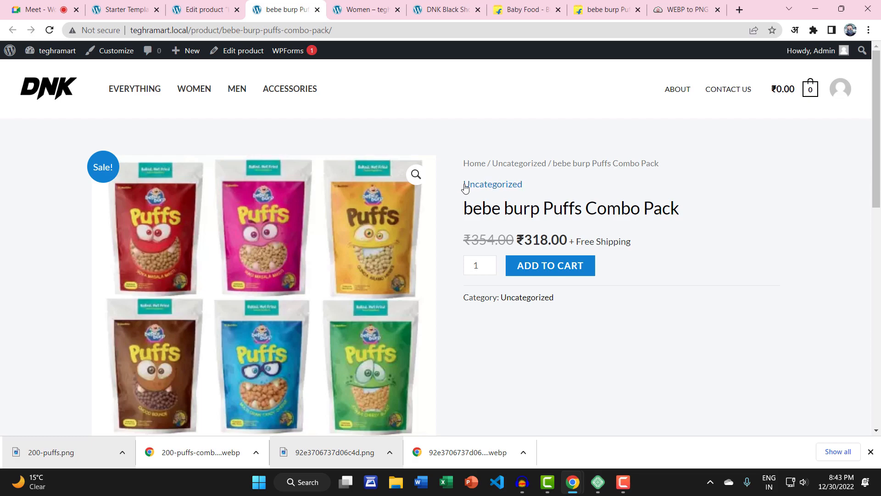
left_click_drag(455, 187, 496, 186)
left_click(212, 7)
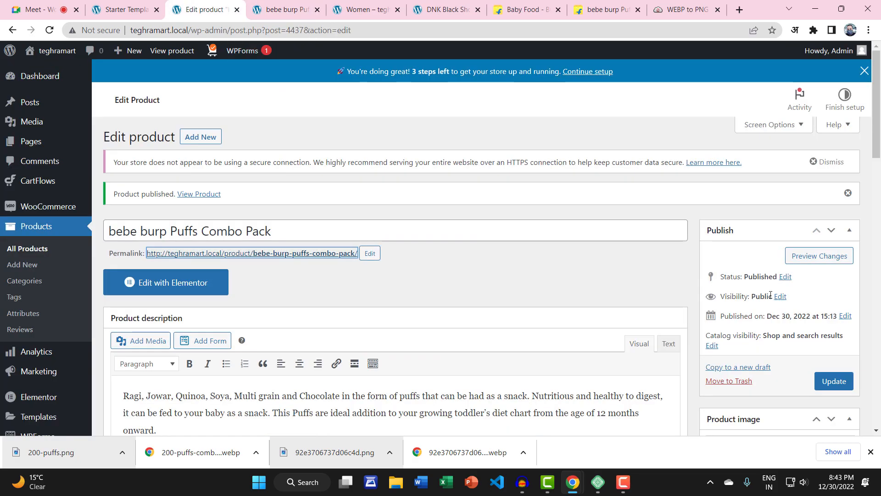
Step: Replace Uncategorized with Baby Care and Baby food, update the product, and view its store page
scroll(769, 294, "down", 7)
scroll(770, 295, "down", 2)
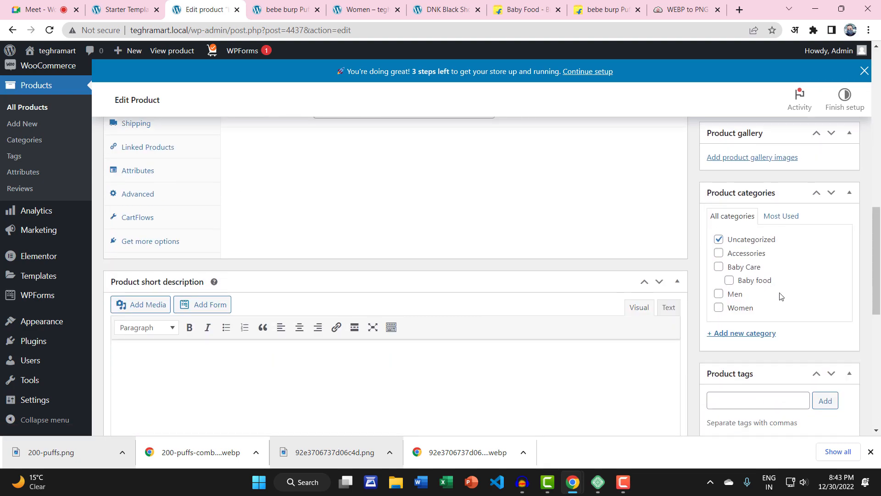
left_click(719, 239)
left_click(719, 267)
left_click(732, 282)
scroll(769, 218, "up", 7)
left_click(838, 155)
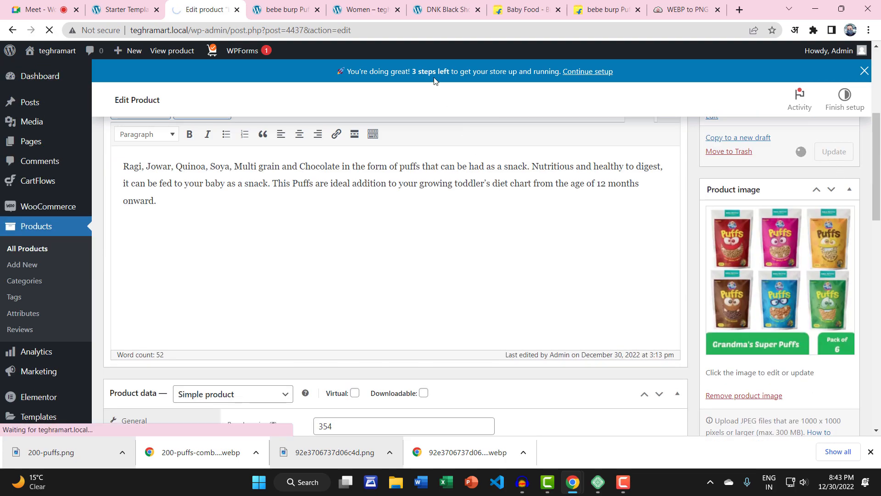
left_click(282, 9)
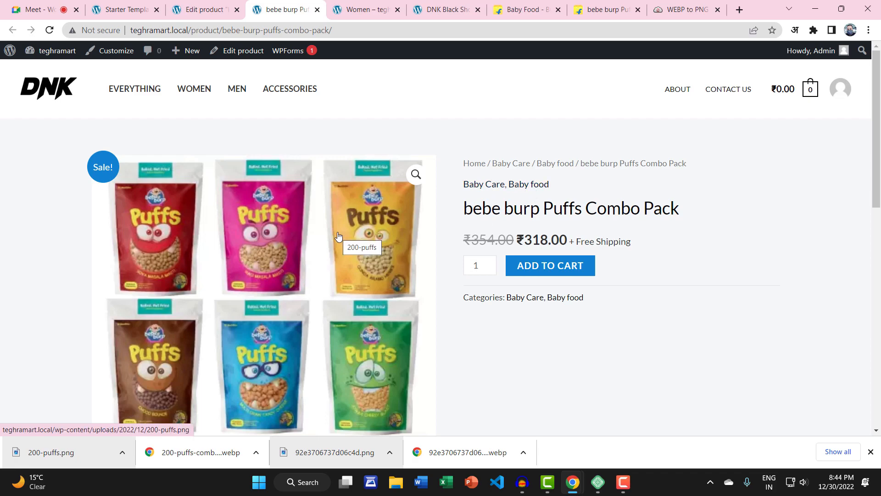
Step: Scroll through the live product page, then move over to the Flipkart baby food tab
scroll(701, 292, "down", 4)
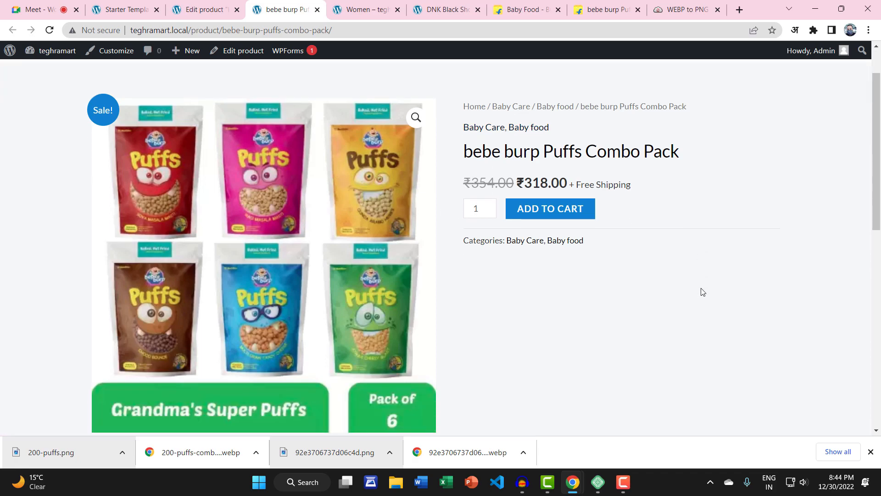
scroll(698, 302, "up", 4)
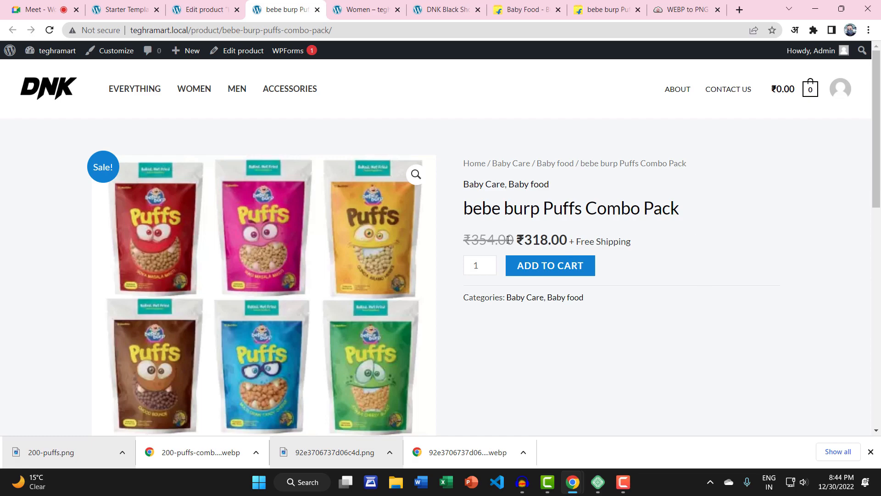
scroll(587, 243, "down", 4)
scroll(590, 244, "up", 4)
left_click(438, 6)
left_click(518, 6)
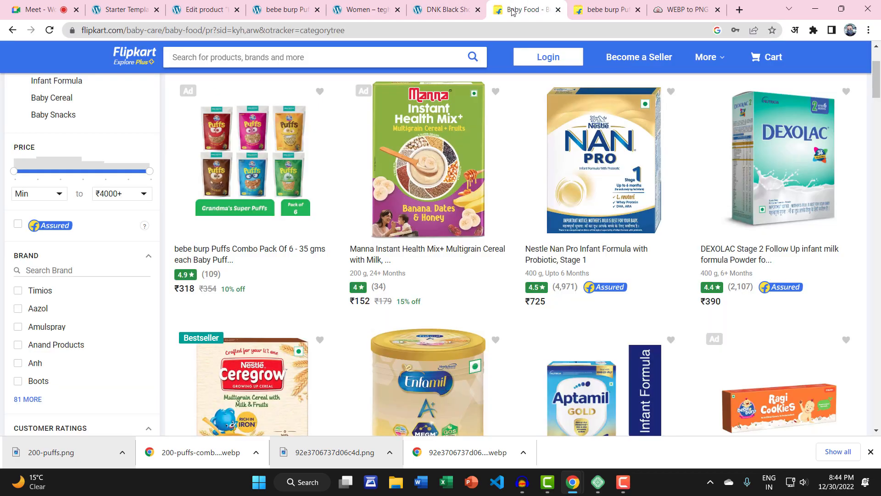
Step: Close the Flipkart and WEBP-to-PNG converter tabs and reload the store page
left_click(559, 9)
left_click(558, 9)
left_click(558, 10)
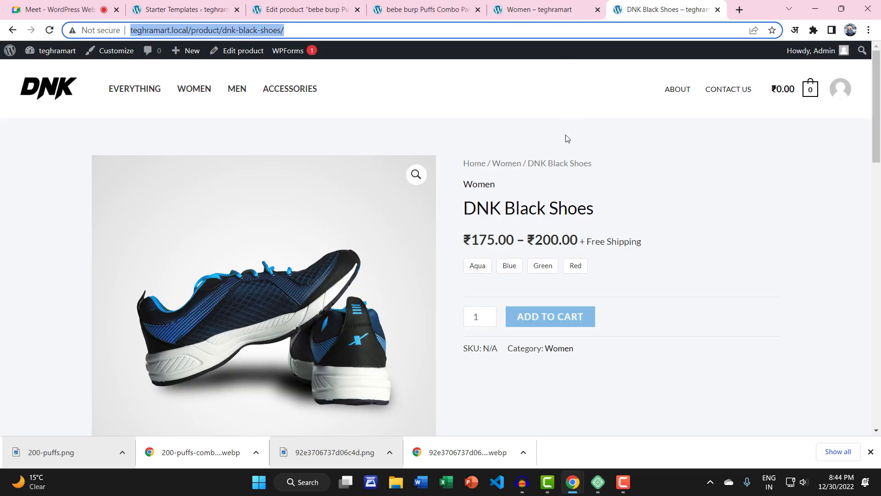
key("F5")
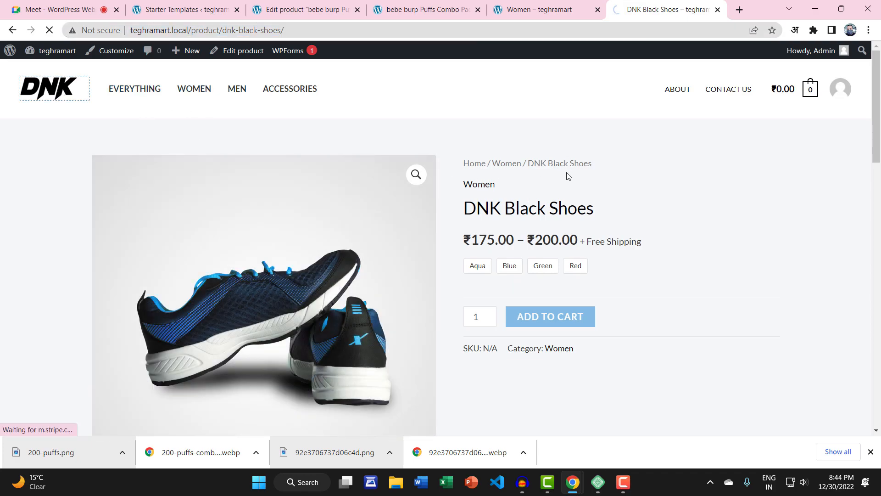
scroll(528, 203, "down", 10)
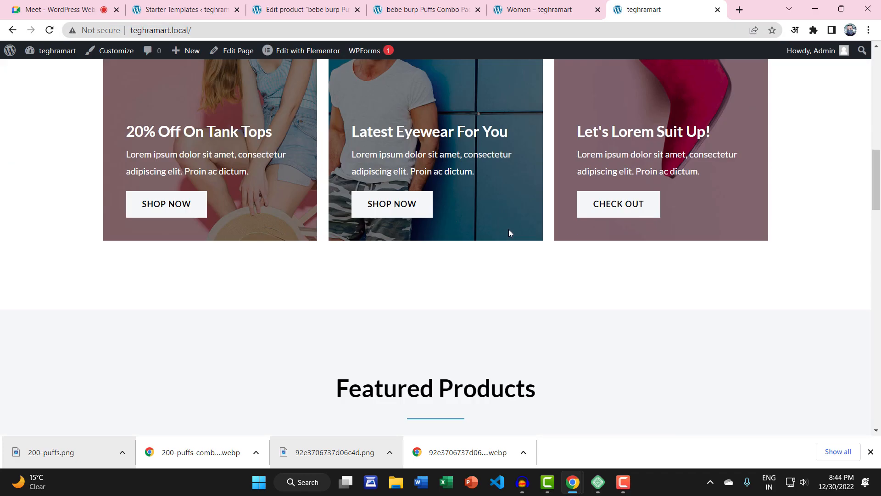
scroll(509, 232, "down", 10)
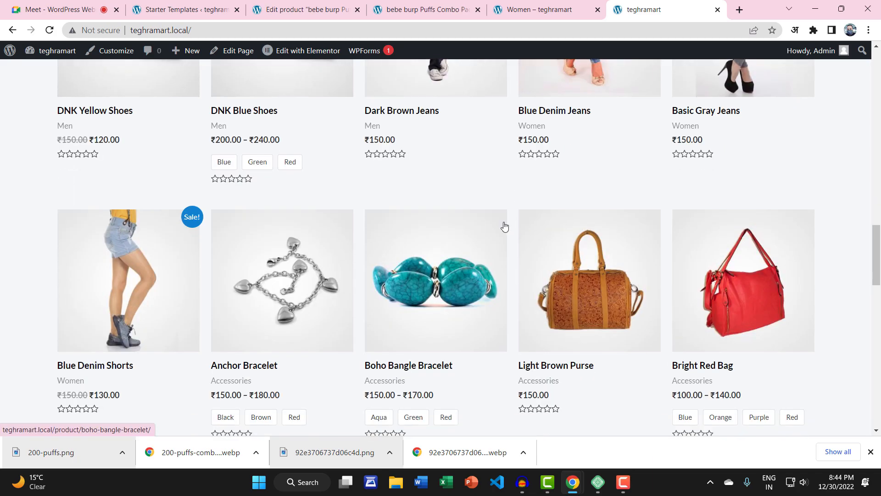
scroll(480, 241, "up", 15)
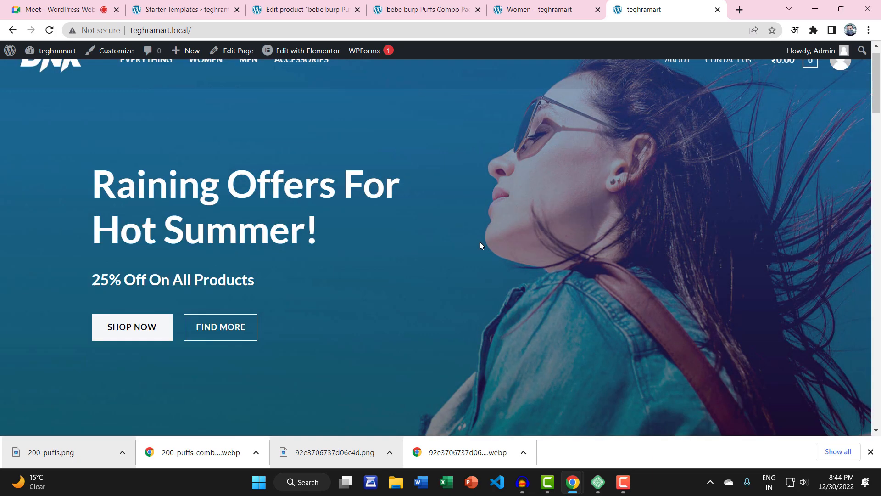
scroll(480, 241, "up", 1)
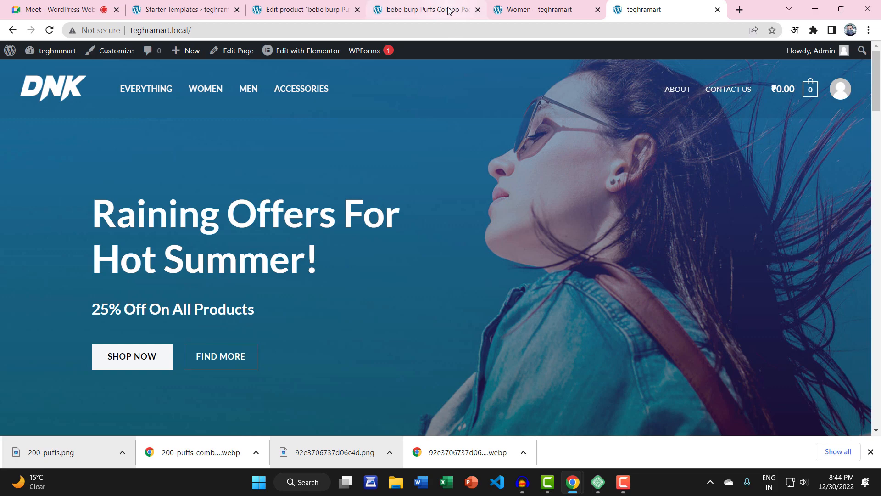
Step: Close the remaining storefront tabs and open the admin's All Products list
left_click(459, 11)
left_click(478, 10)
left_click(344, 11)
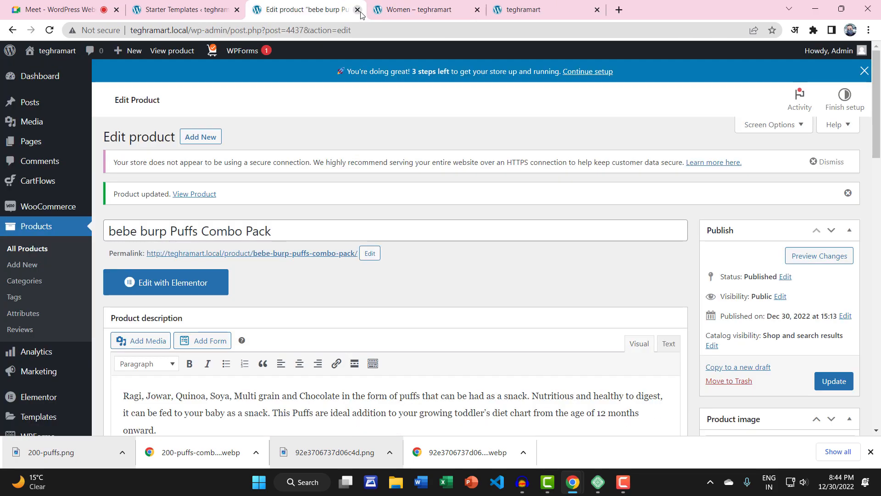
left_click(458, 14)
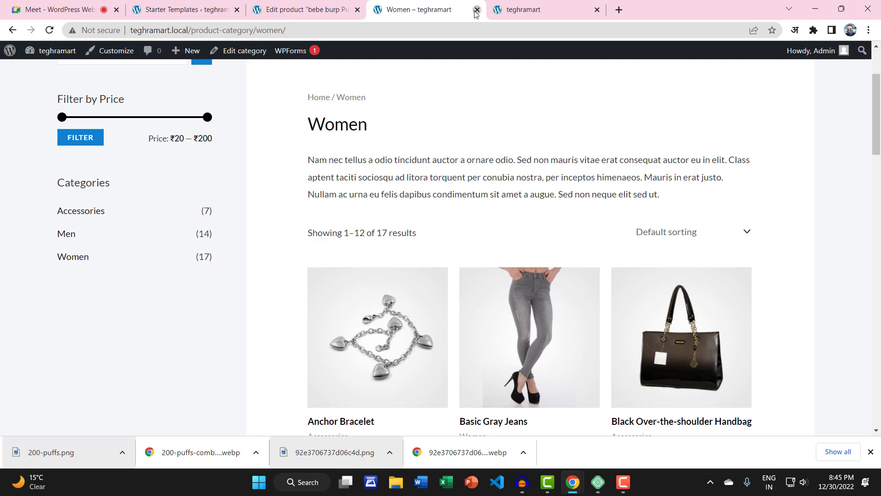
left_click(476, 9)
left_click(478, 10)
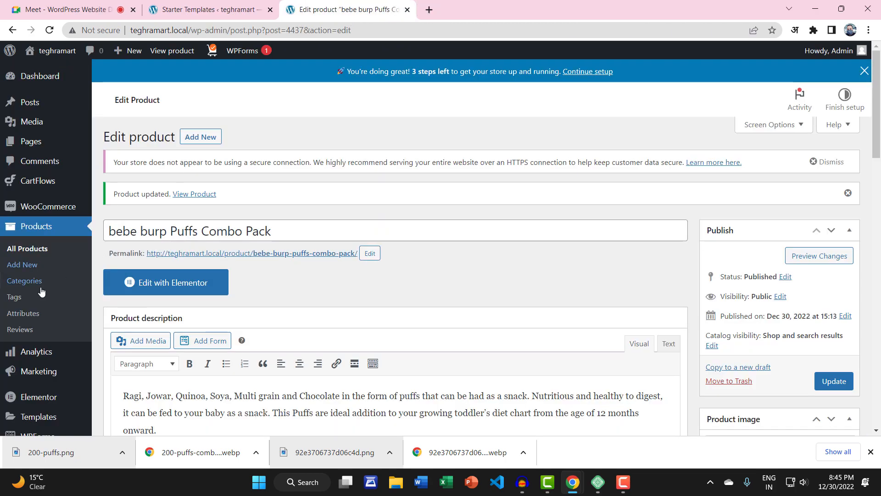
scroll(46, 335, "down", 3)
mouse_move(62, 306)
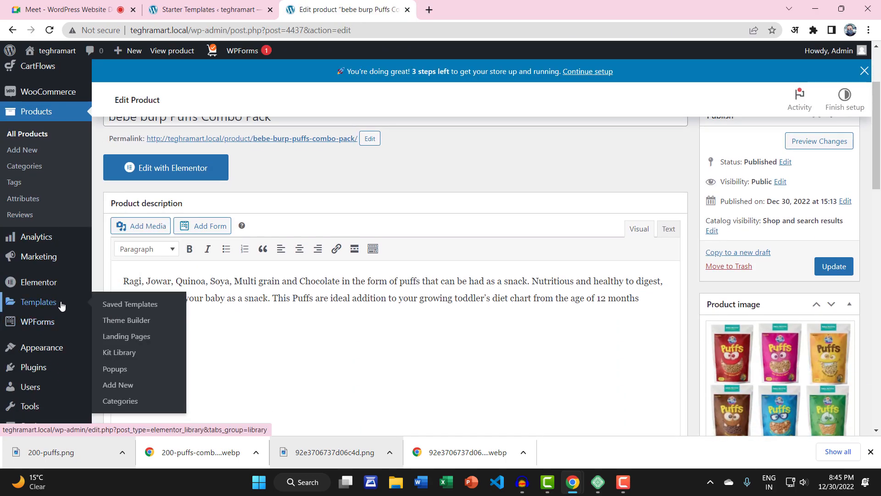
scroll(62, 305, "up", 3)
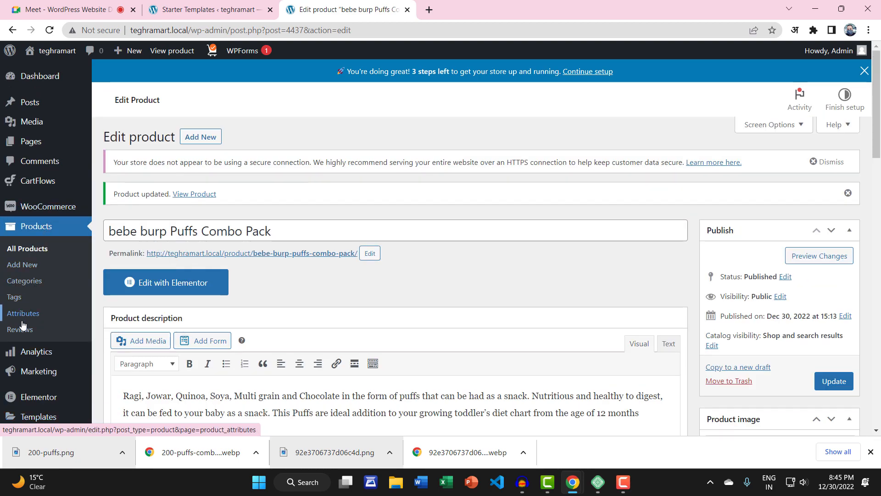
left_click(34, 248)
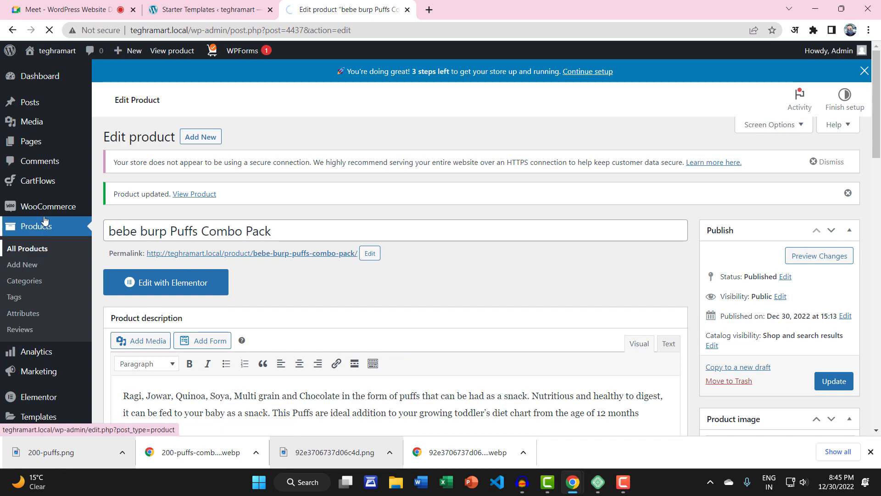
Step: Glance at WooCommerce Home, then open WooCommerce Coupons, which lists no coupons yet
mouse_move(54, 209)
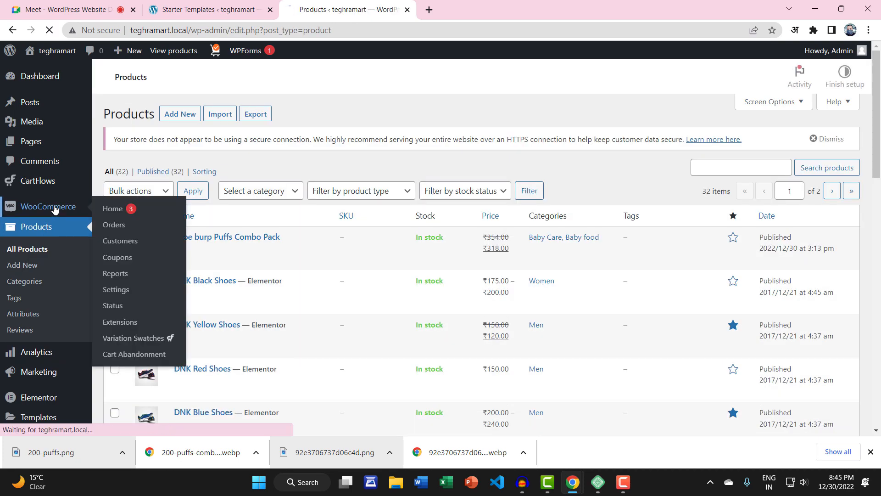
left_click(113, 209)
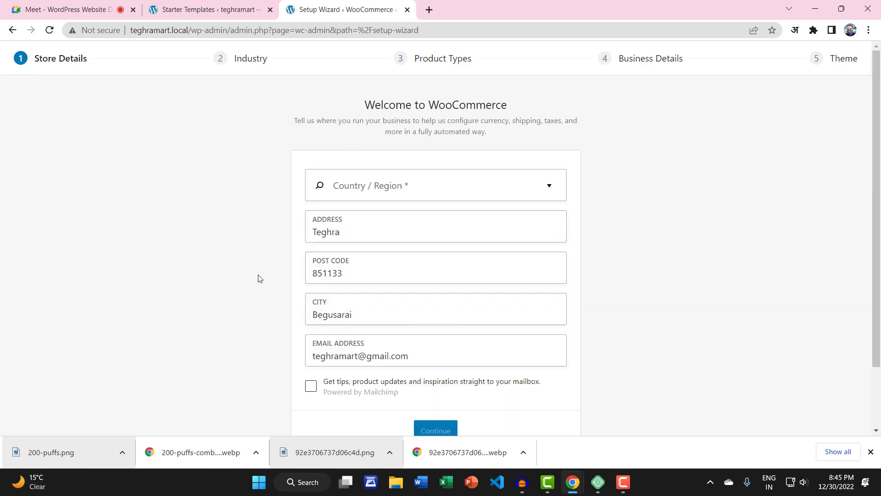
left_click(12, 30)
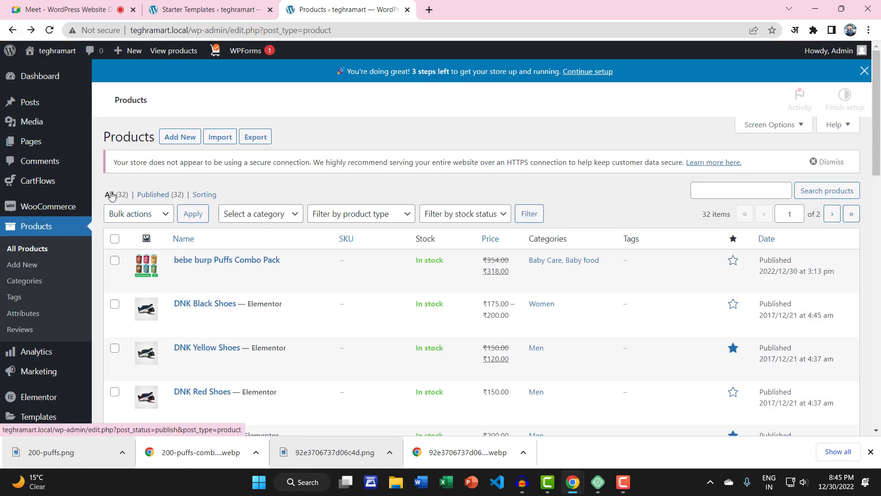
mouse_move(73, 206)
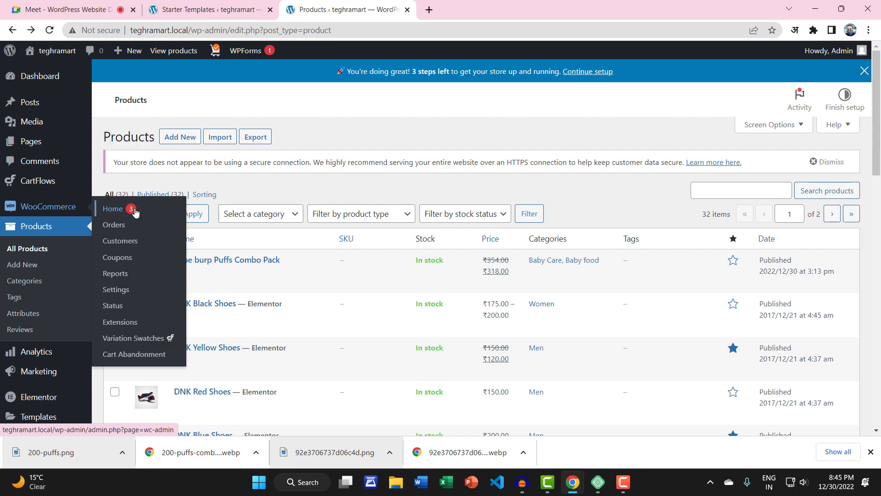
left_click(119, 258)
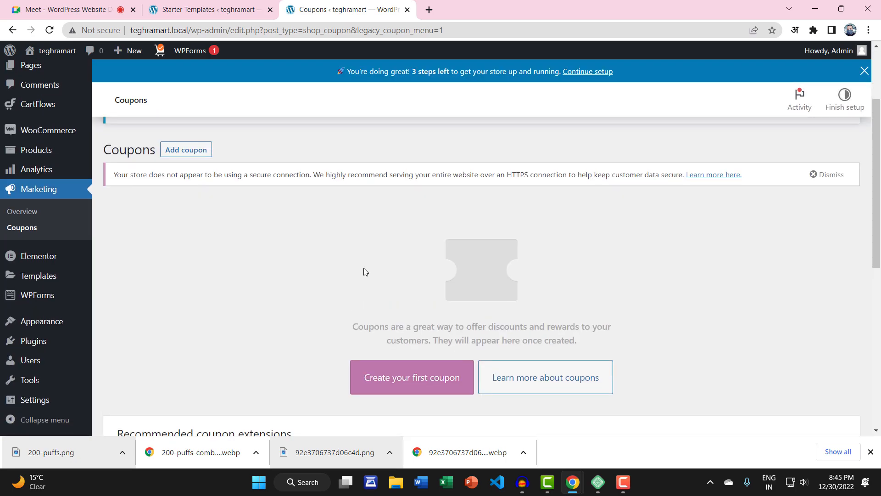
Step: Start the first coupon as a Percentage discount with a 10% coupon amount
scroll(362, 270, "down", 2)
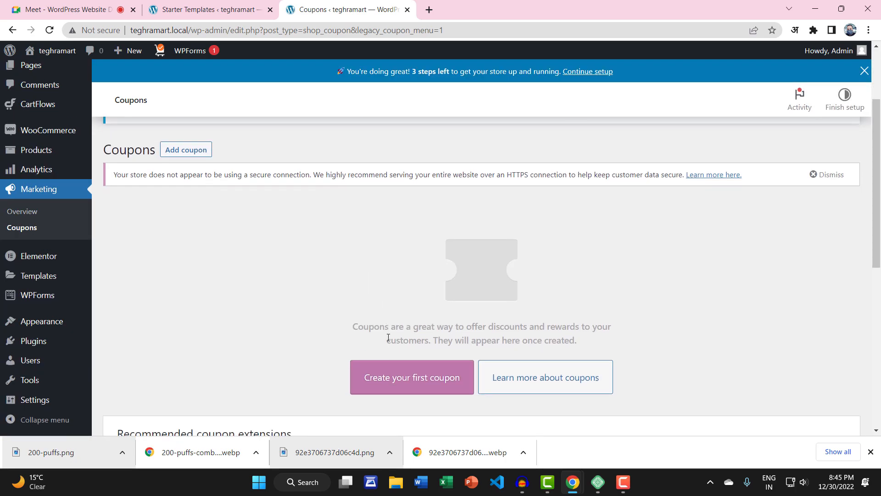
left_click(394, 380)
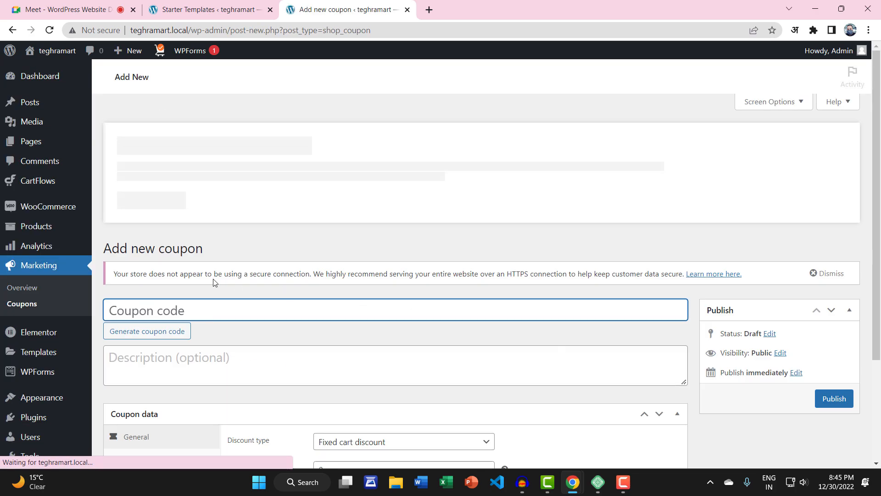
scroll(278, 329, "down", 1)
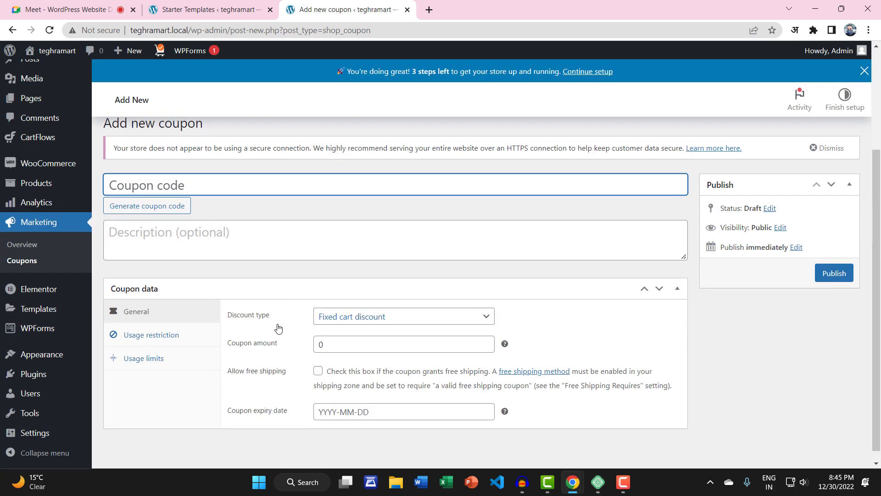
left_click(363, 311)
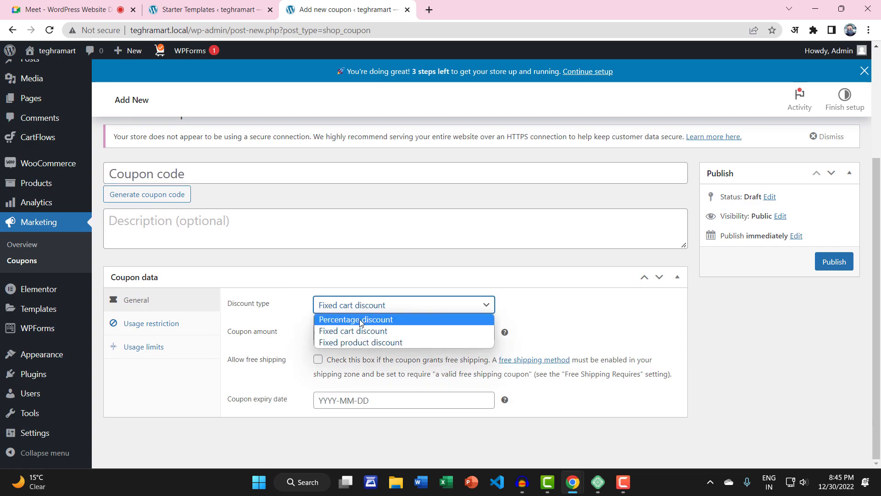
left_click(362, 321)
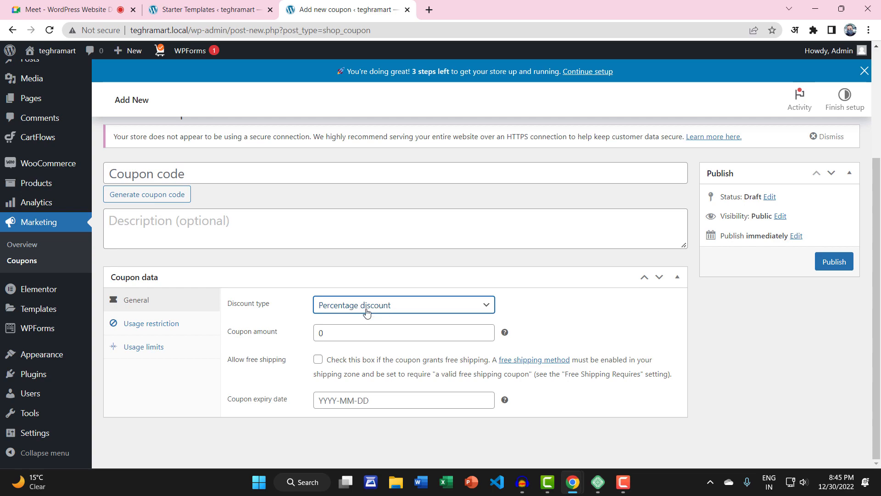
double_click(323, 333)
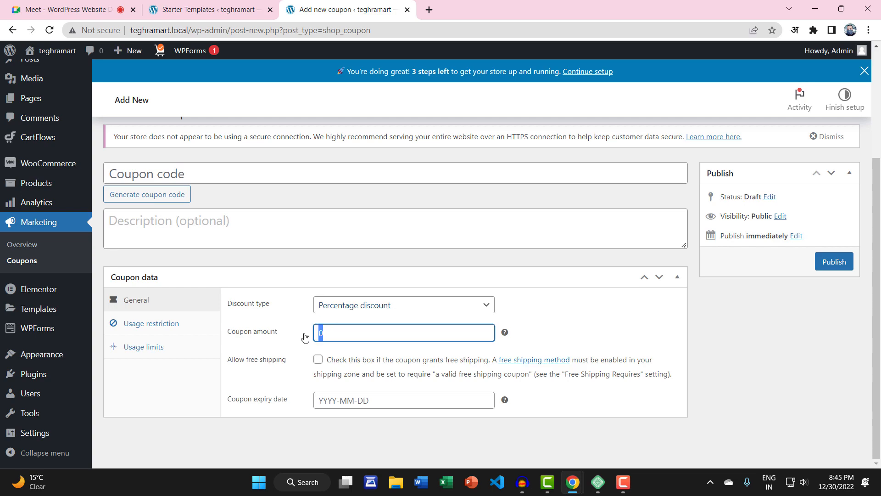
type("10%")
Step: Leave the coupon's expiry date empty after briefly setting it to 2022-12-30
left_click(329, 400)
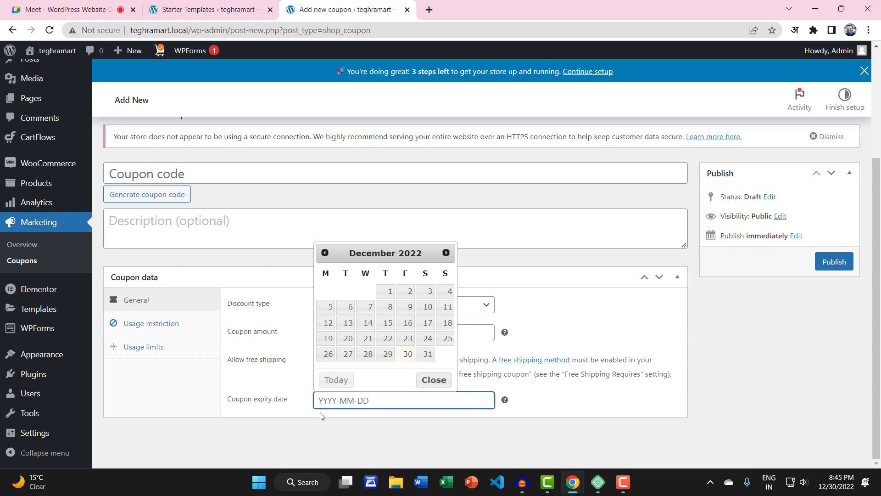
left_click(305, 427)
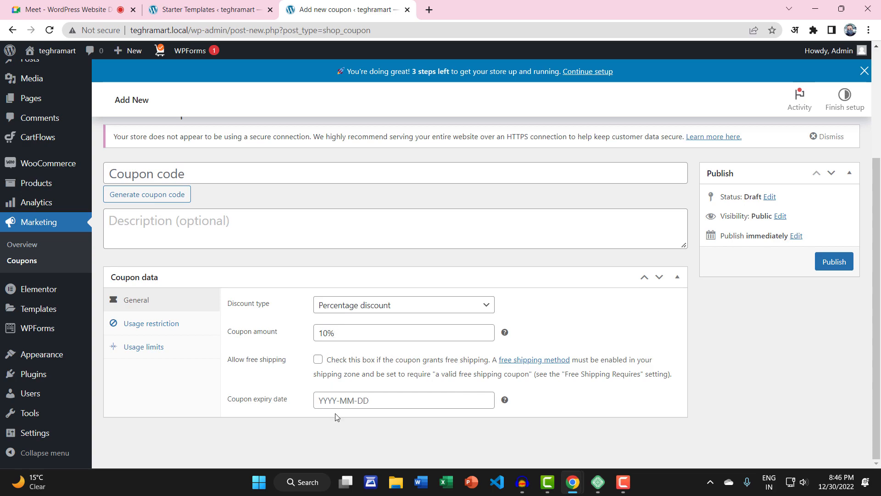
left_click(347, 400)
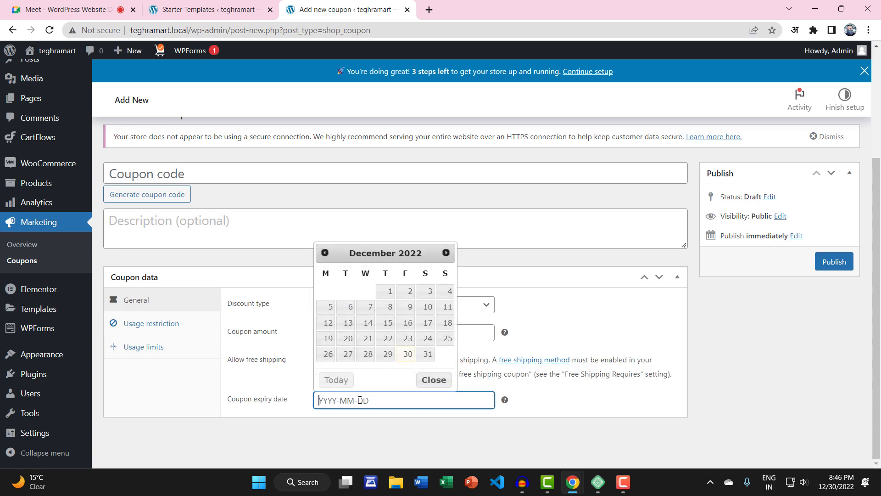
left_click(407, 354)
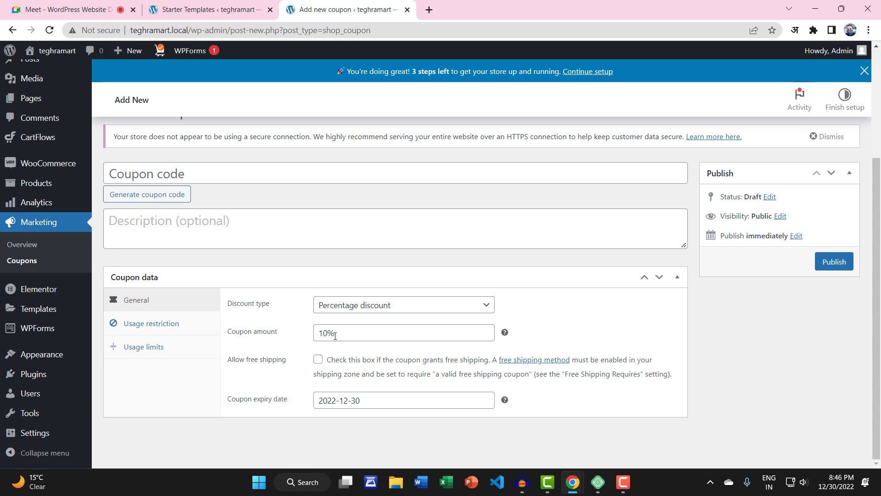
left_click(371, 398)
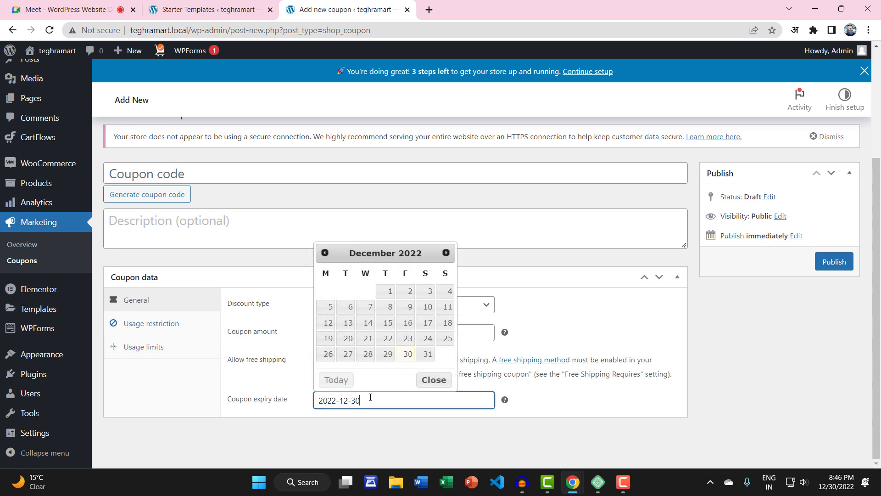
left_click_drag(378, 395, 294, 403)
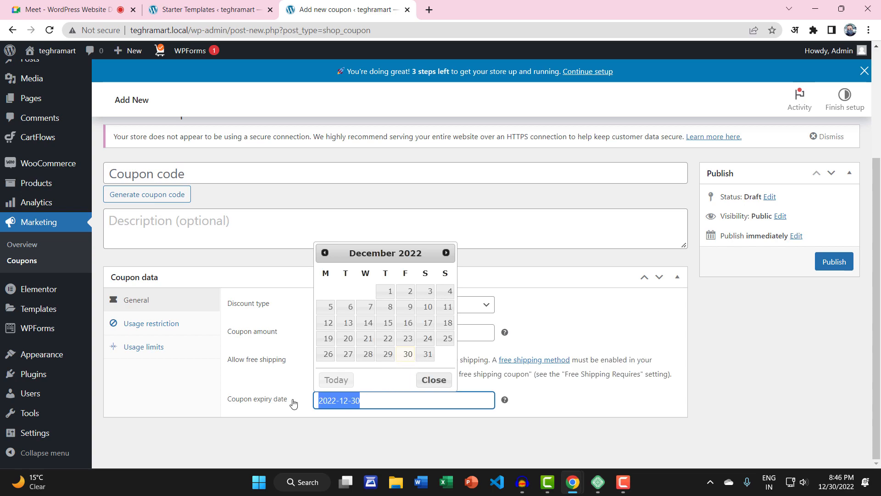
key("BackSpace")
left_click(294, 409)
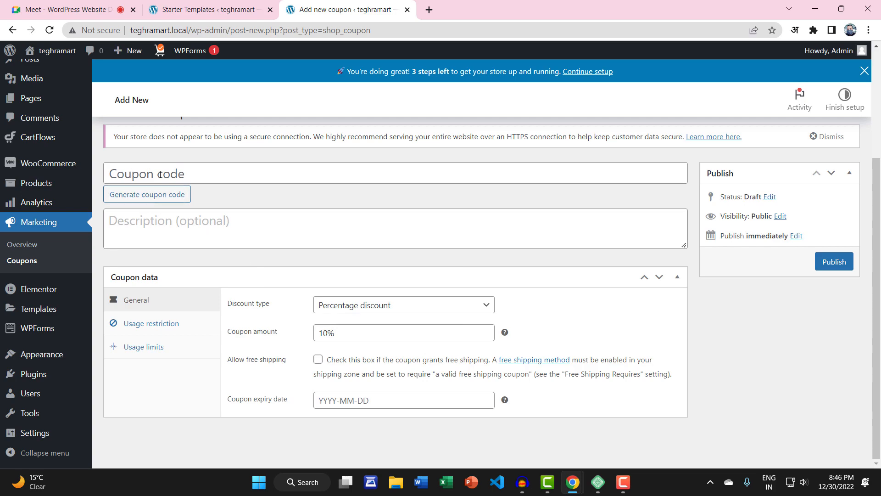
scroll(378, 394, "up", 1)
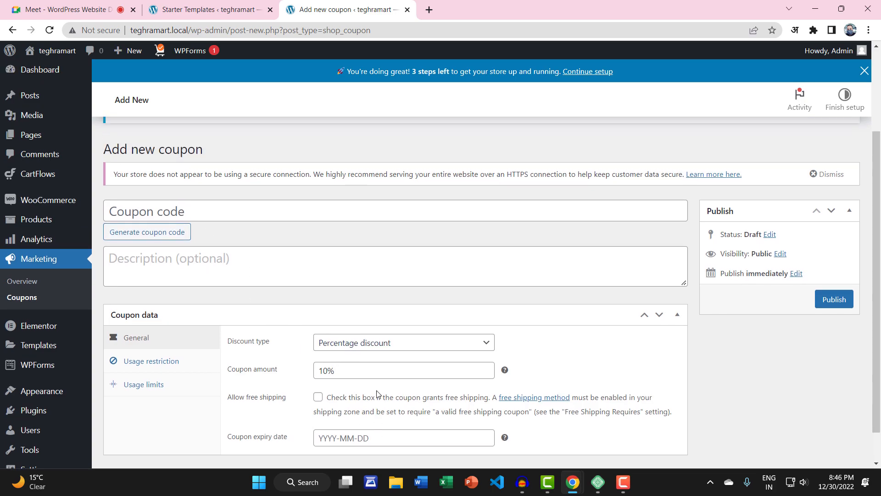
left_click(172, 237)
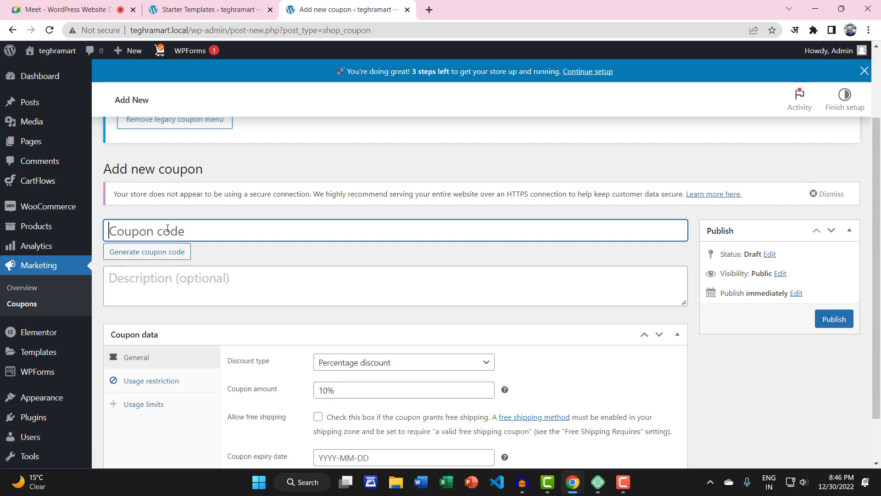
Step: Generate a coupon code, overwrite it with LAUNCH10, then change it to HNY10
left_click(151, 254)
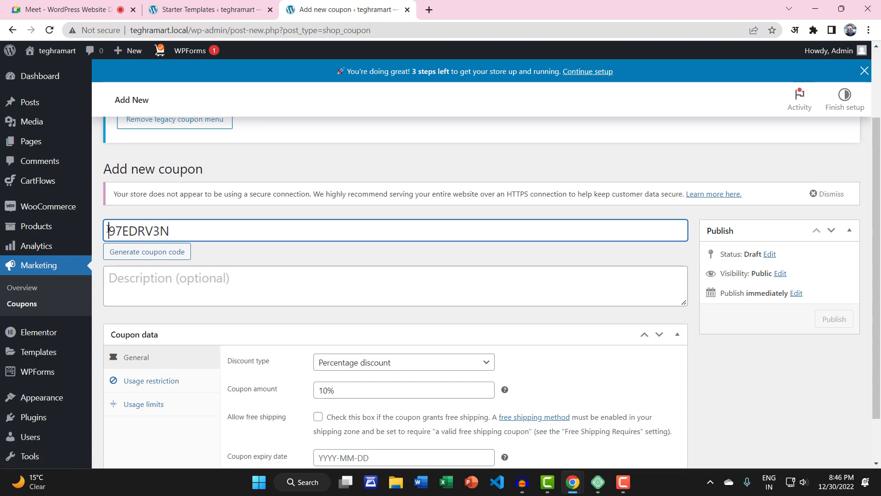
left_click_drag(107, 231, 184, 229)
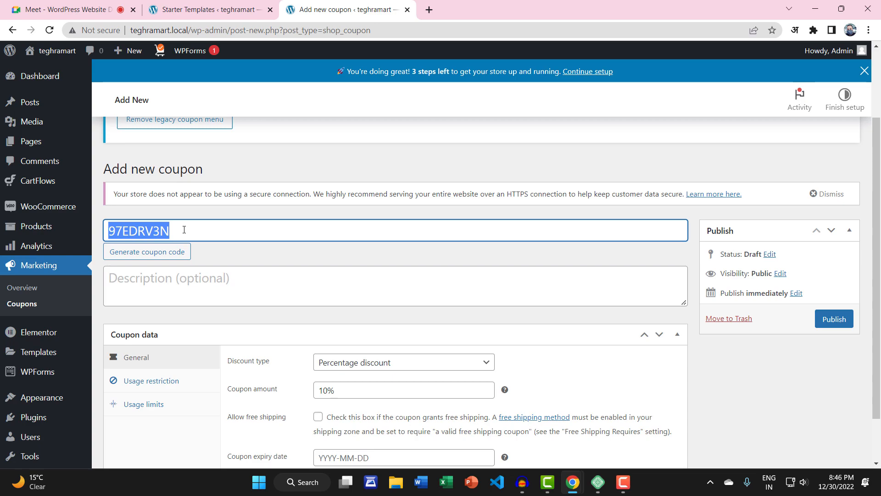
type("laun")
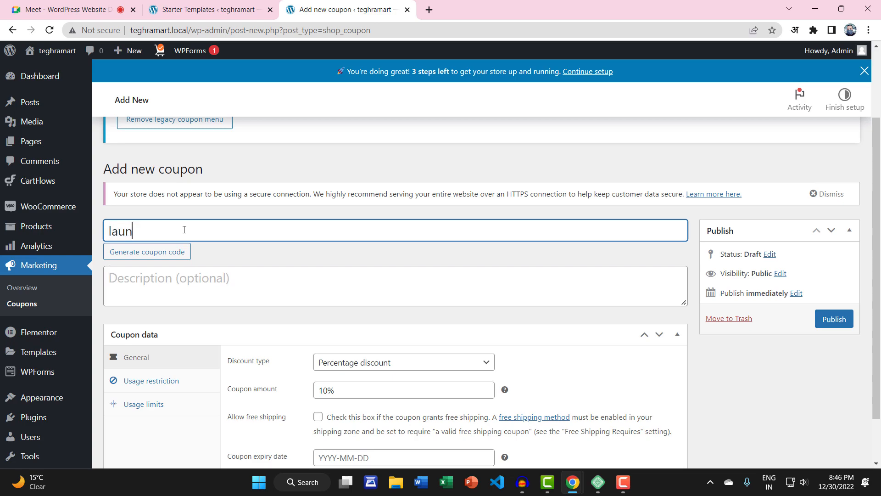
key("BackSpace")
key("BackSpace")
key("BackSpace")
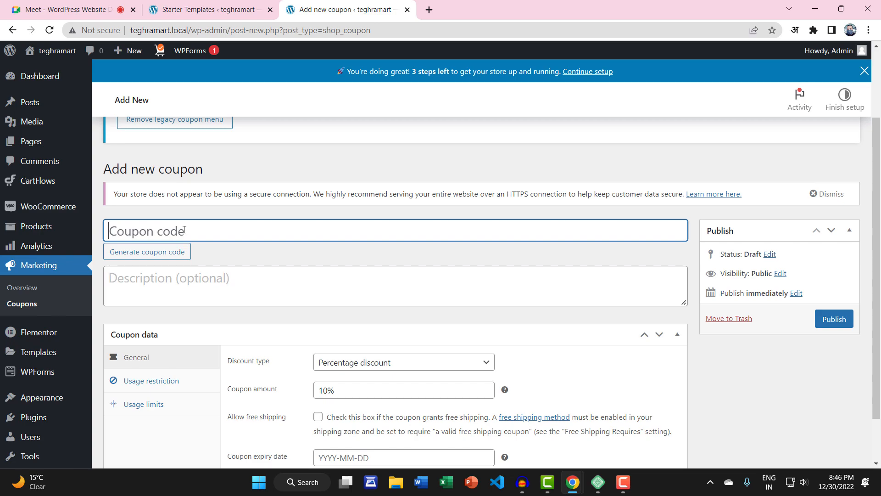
type("LAUN")
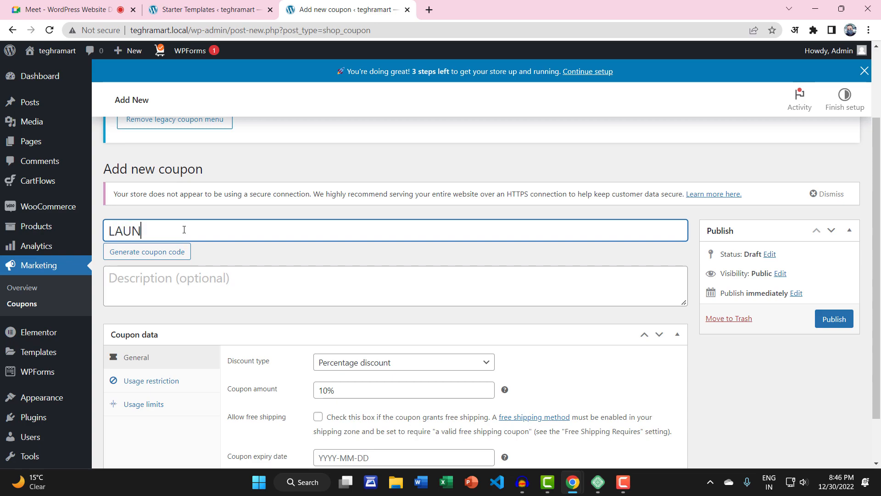
type("CH10")
left_click_drag(160, 231, 88, 237)
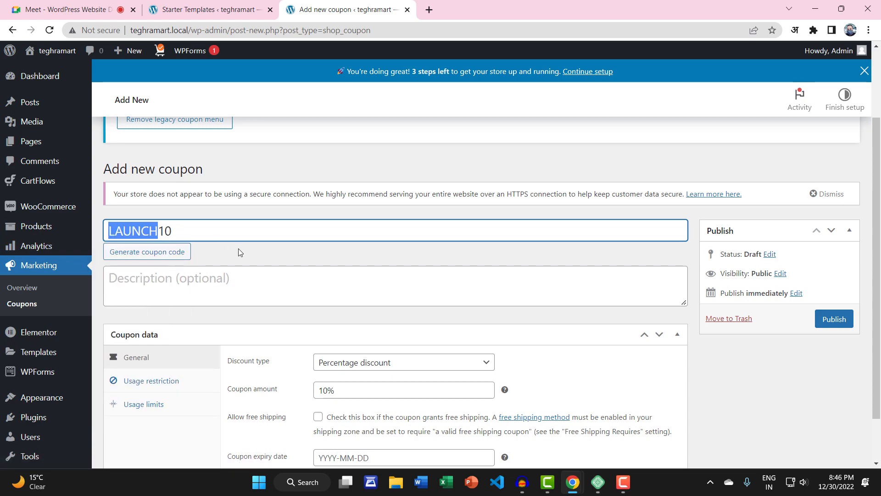
type("HNY")
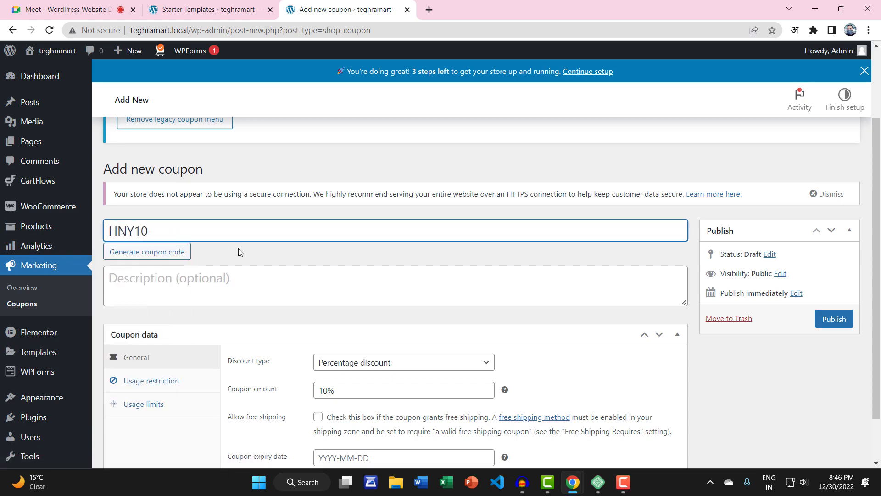
left_click_drag(155, 230, 113, 259)
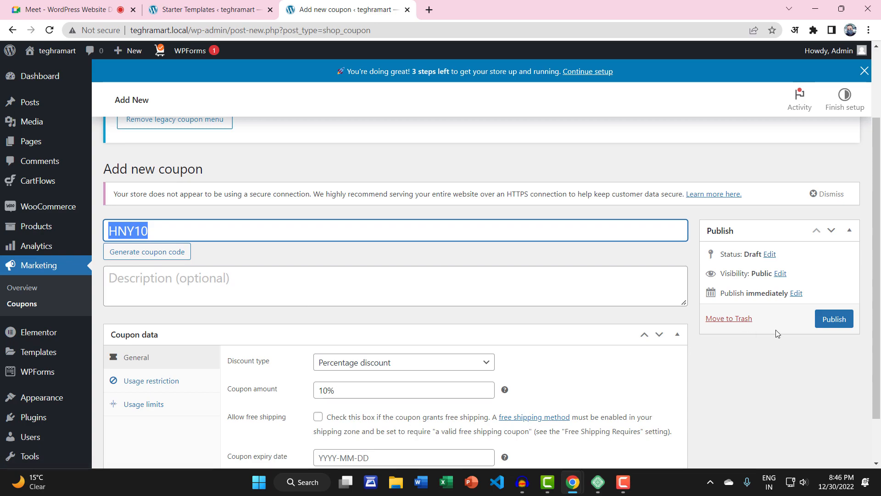
scroll(649, 364, "down", 2)
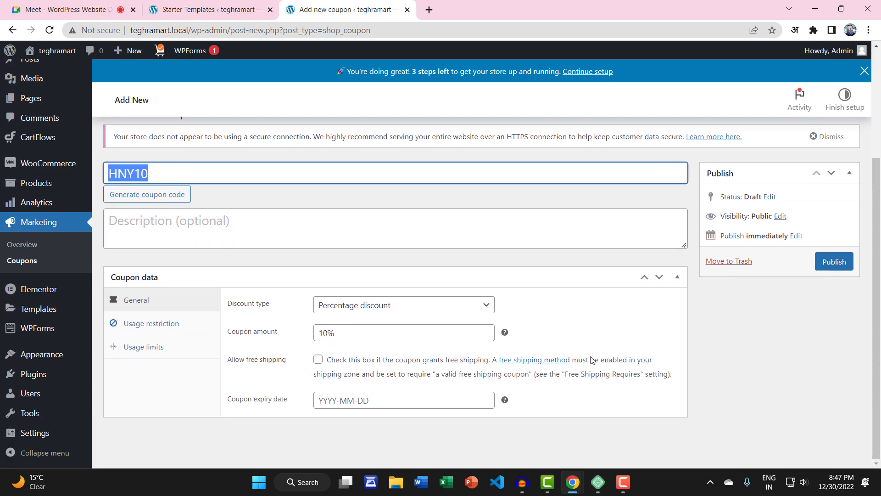
Step: Show the HNY10 coupon's usage restrictions and enter minimum spend 100 and maximum spend 500
left_click(149, 327)
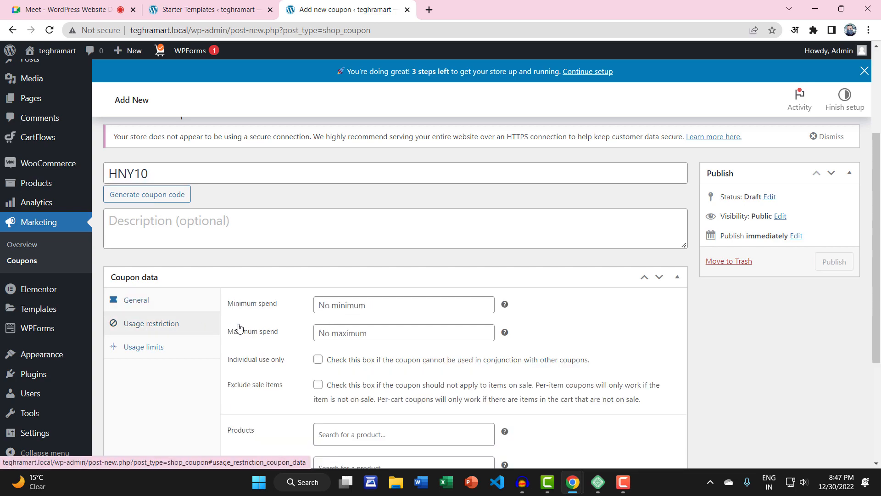
left_click(346, 302)
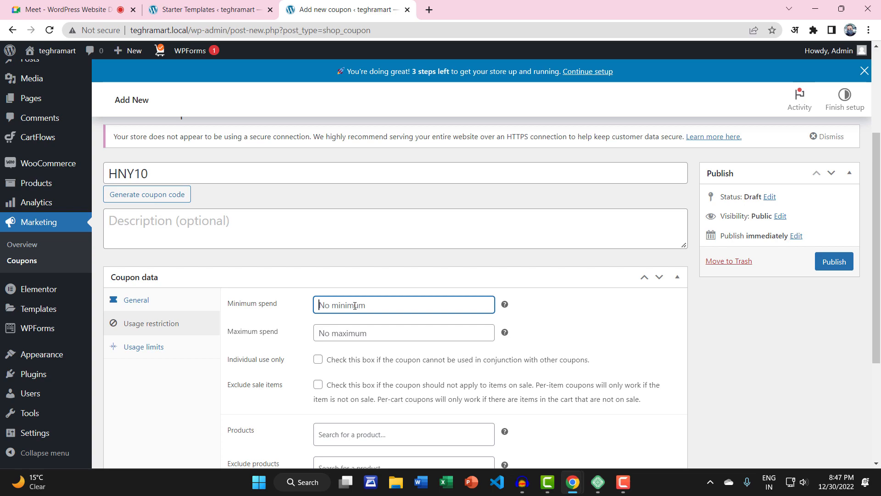
type("100")
left_click(348, 334)
type("500")
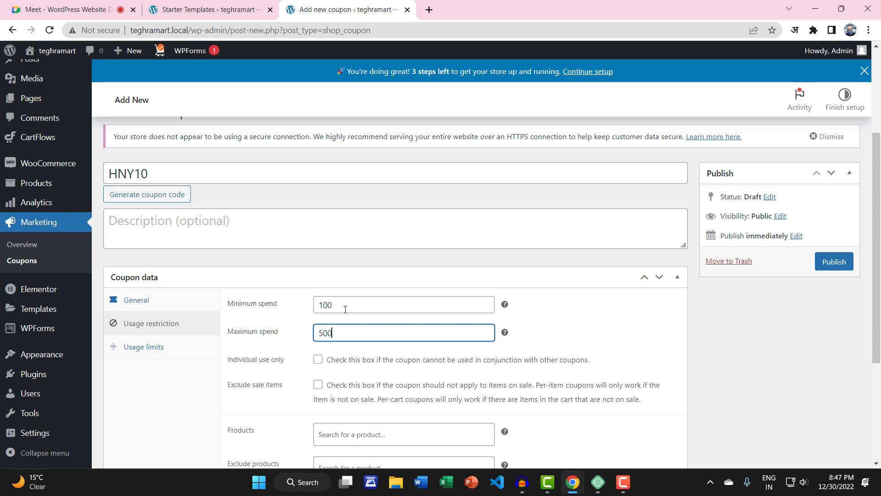
Step: Delete the 100 and 500 values so minimum and maximum spend are empty again
left_click_drag(344, 305, 289, 320)
key("BackSpace")
left_click_drag(349, 326, 307, 331)
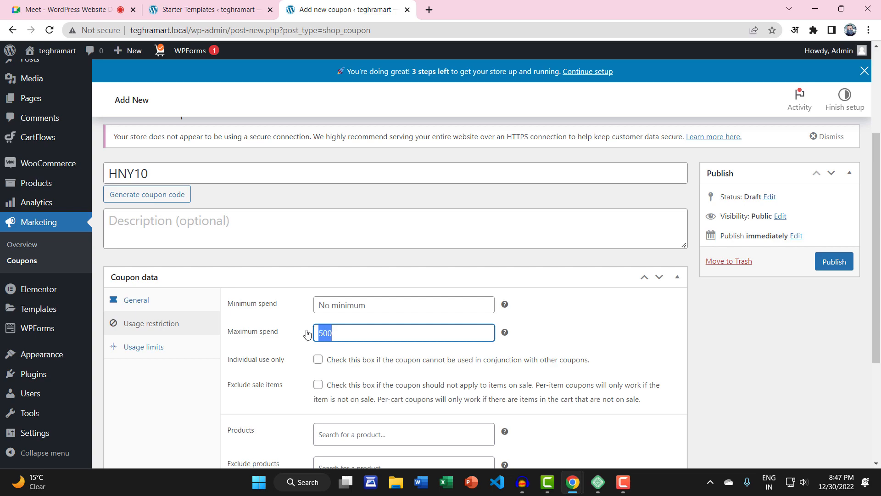
key("BackSpace")
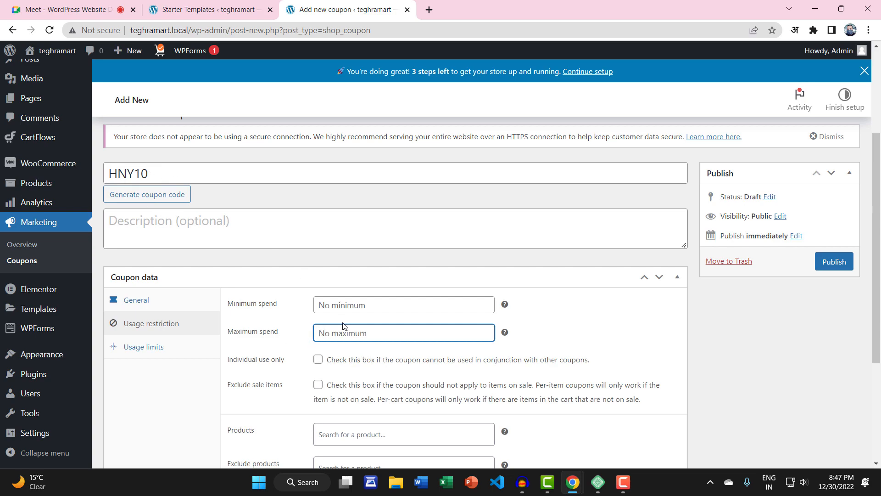
scroll(343, 326, "down", 4)
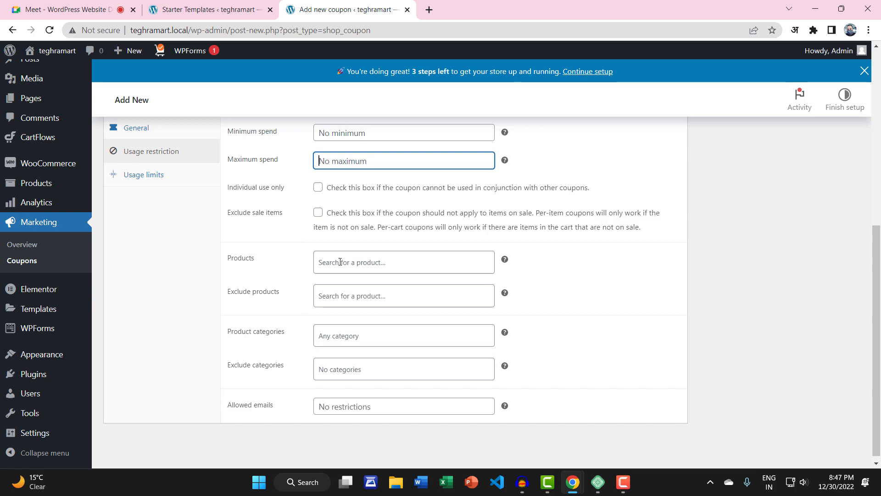
left_click(346, 262)
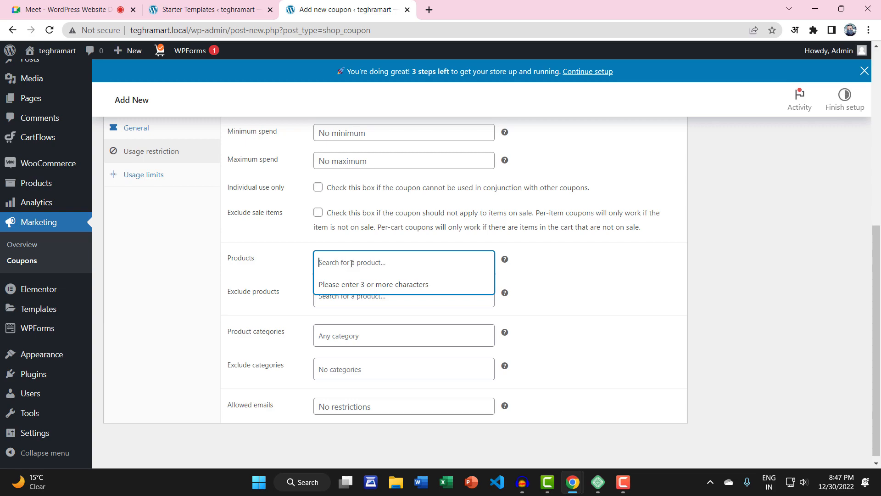
type("BAB")
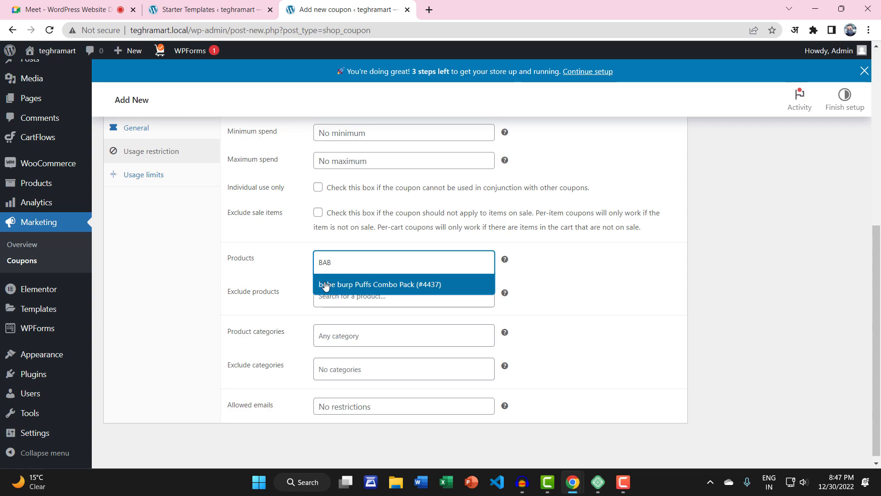
left_click(360, 289)
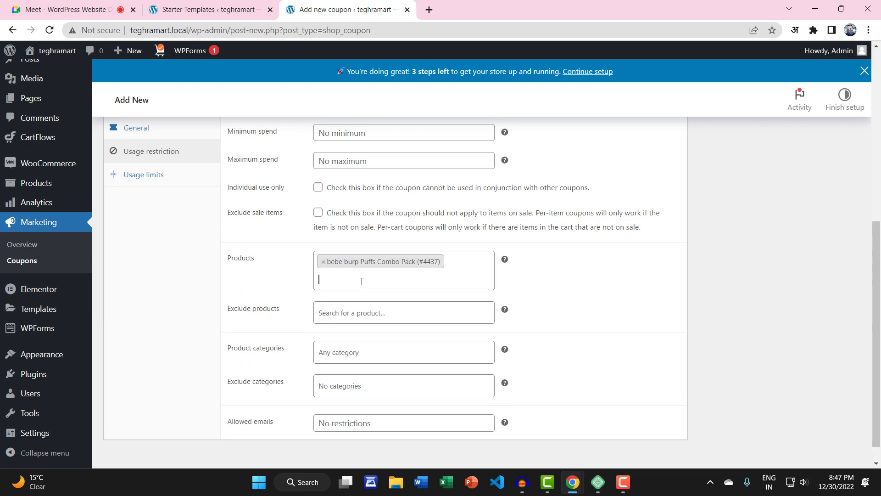
left_click(323, 263)
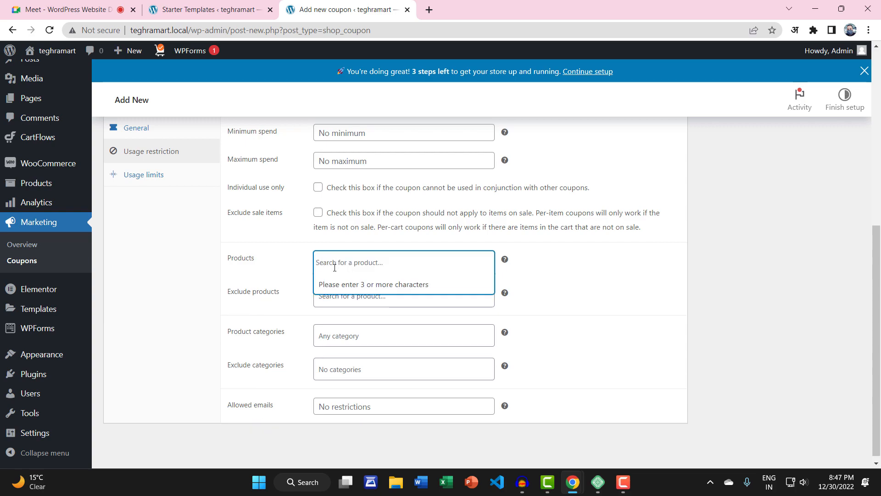
left_click(292, 266)
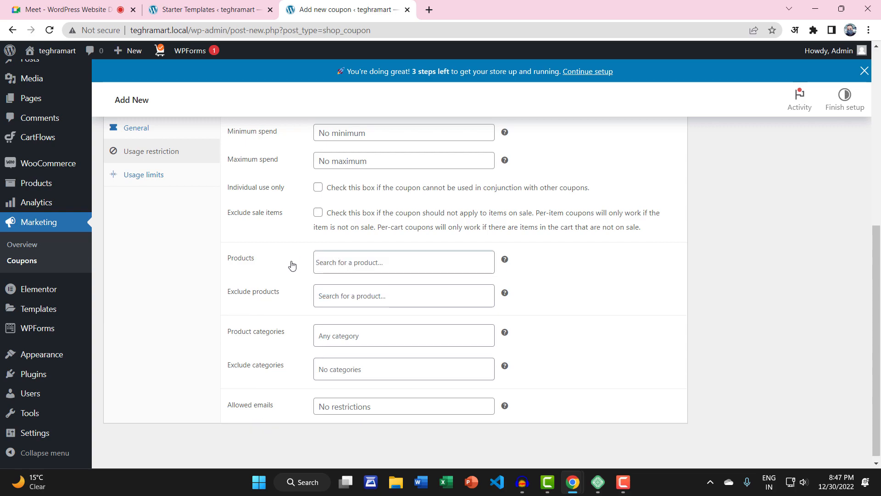
left_click(336, 261)
left_click(302, 265)
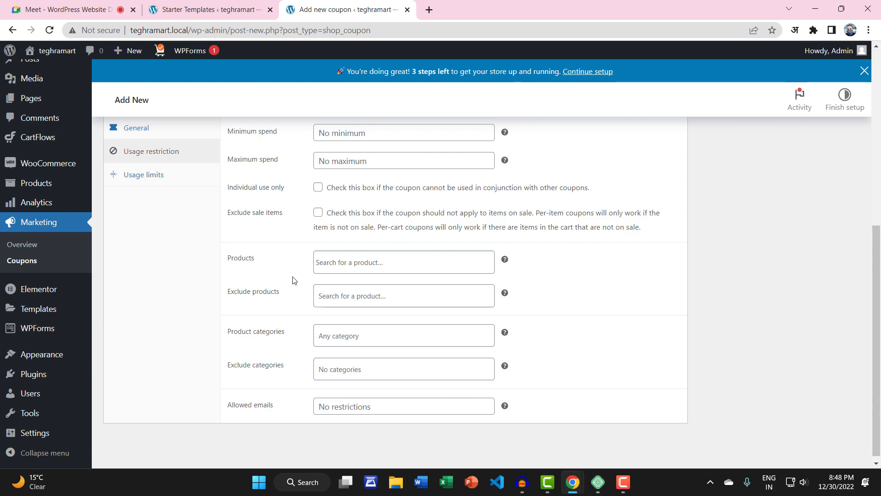
left_click(377, 260)
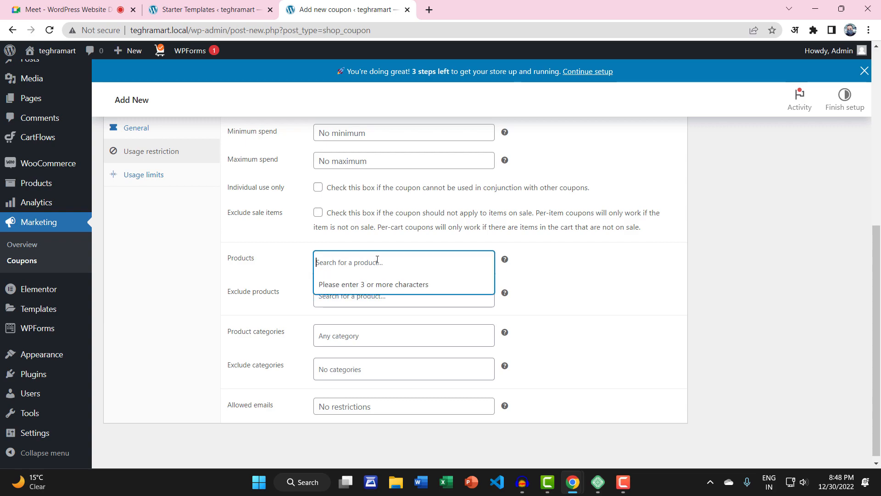
left_click(293, 269)
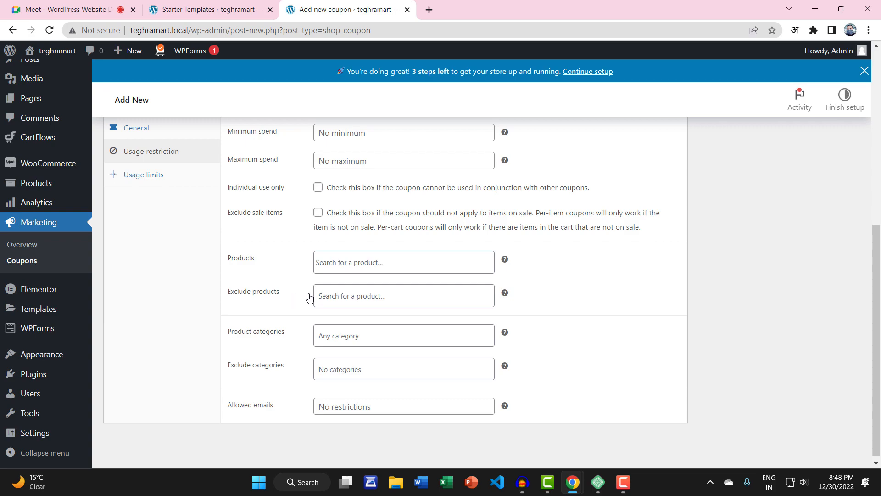
left_click(340, 294)
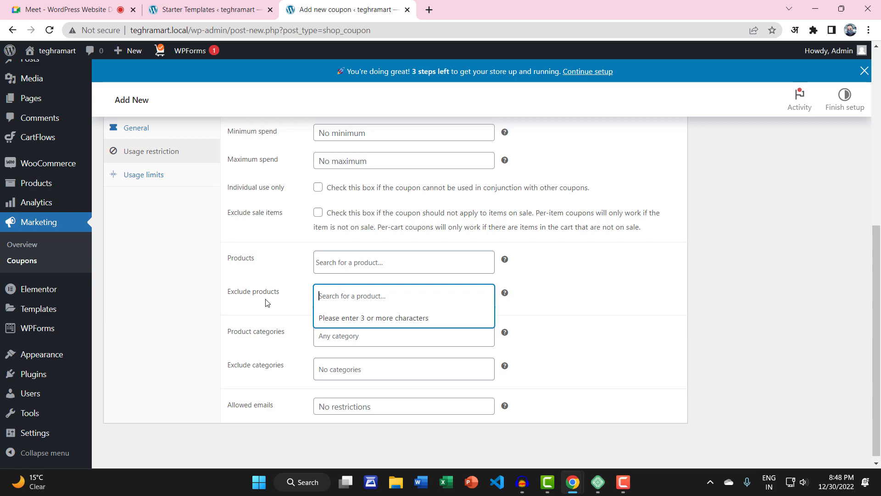
left_click(339, 293)
left_click(367, 295)
left_click(275, 316)
left_click(342, 333)
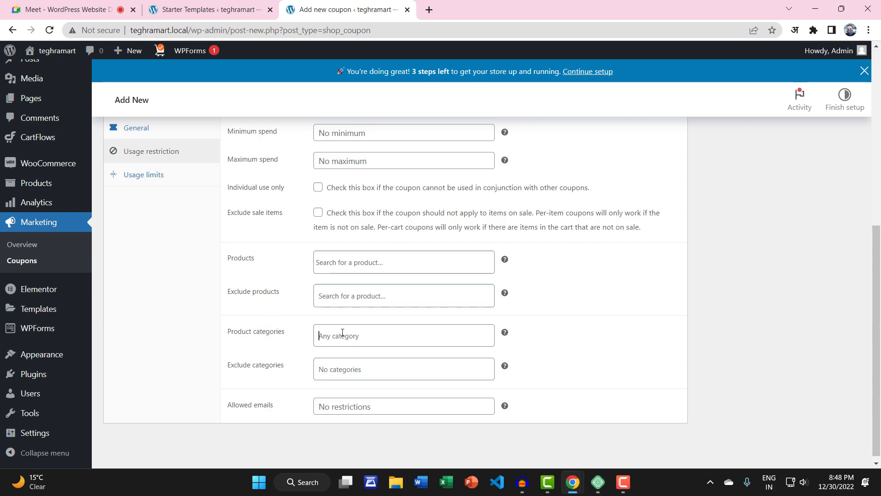
left_click(341, 375)
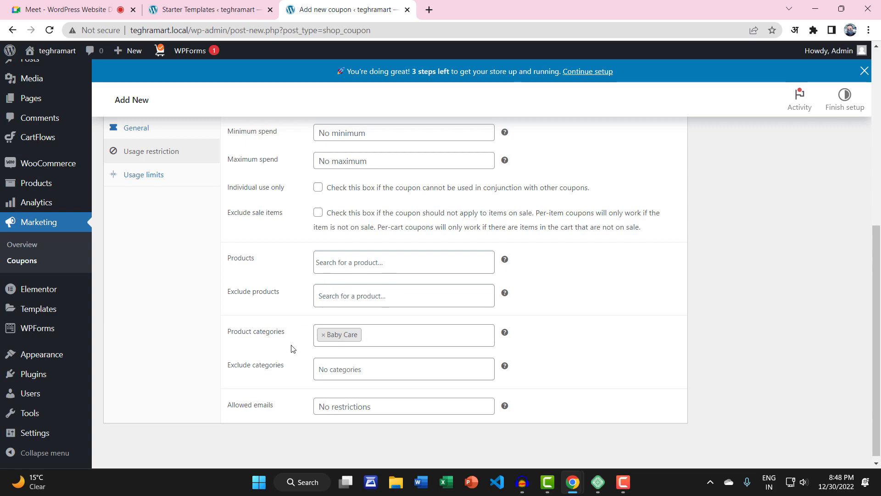
left_click(324, 334)
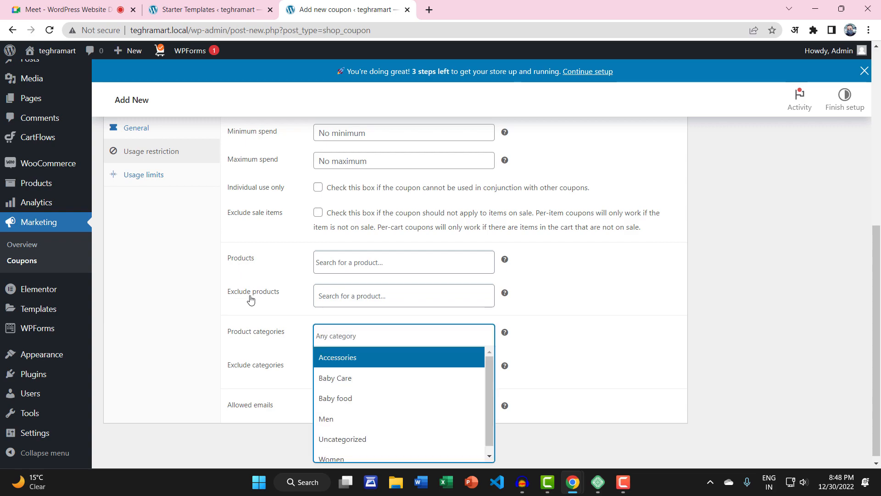
left_click(256, 269)
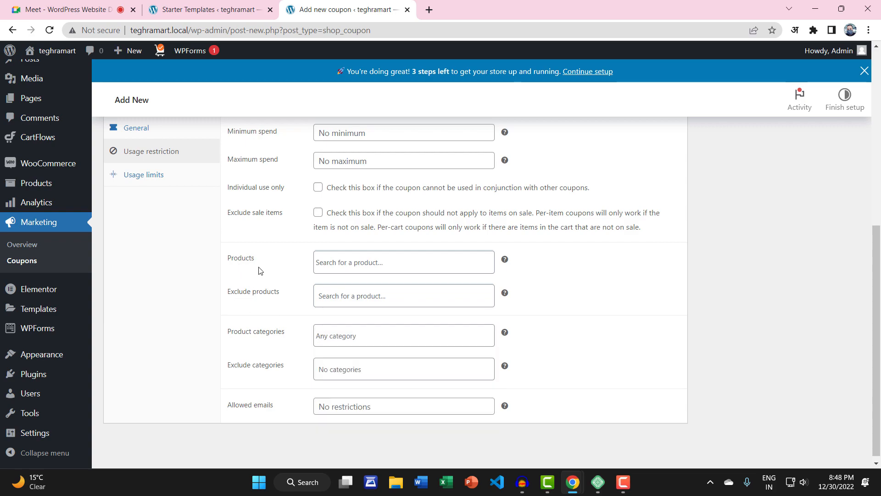
left_click(322, 262)
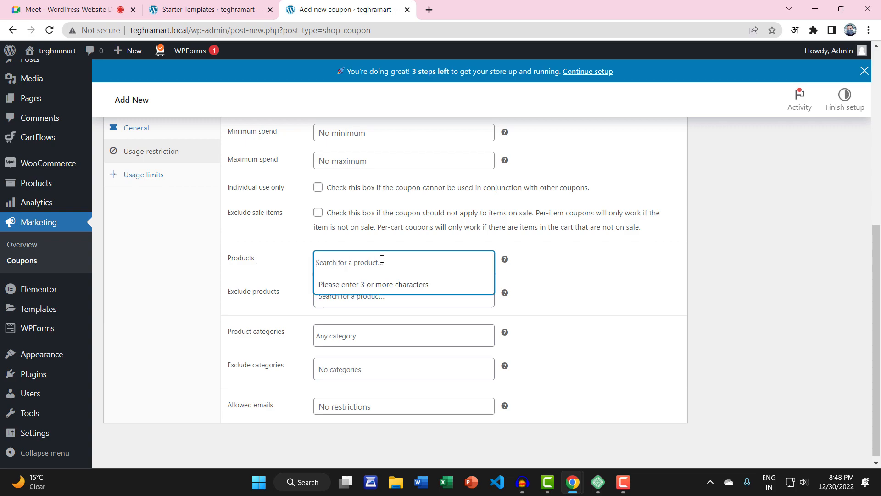
left_click(292, 268)
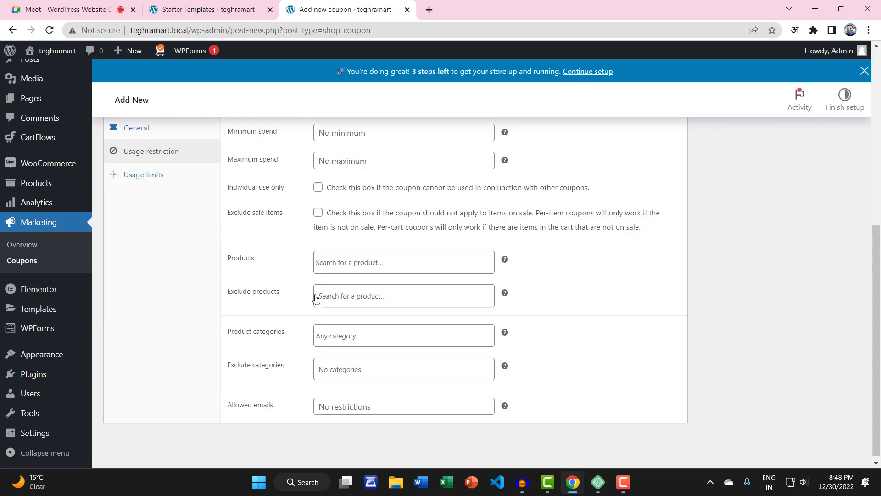
left_click(334, 295)
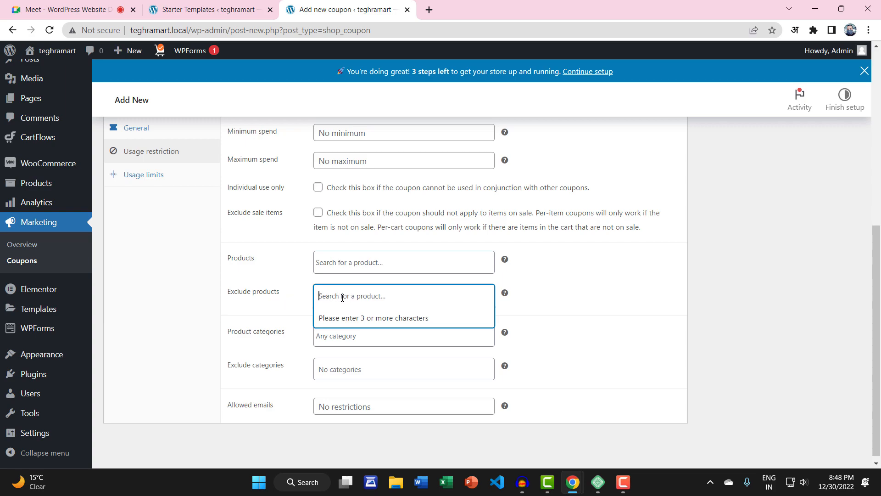
left_click(282, 308)
scroll(272, 339, "down", 1)
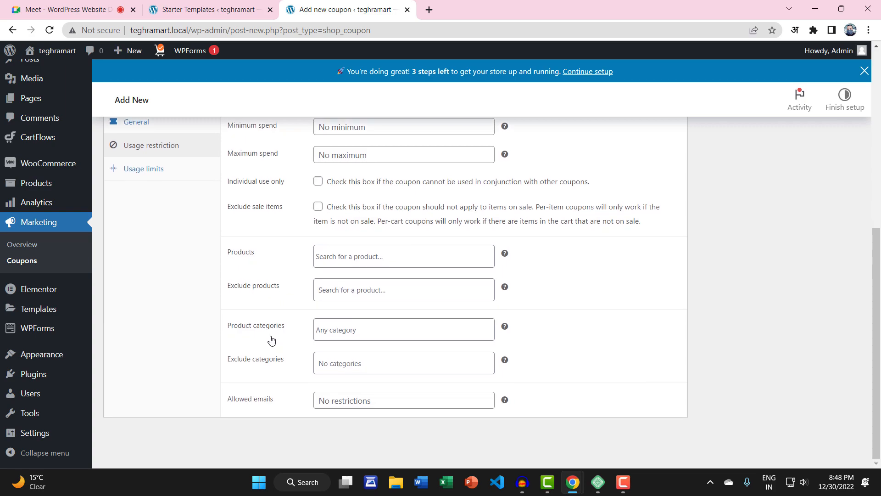
left_click(349, 326)
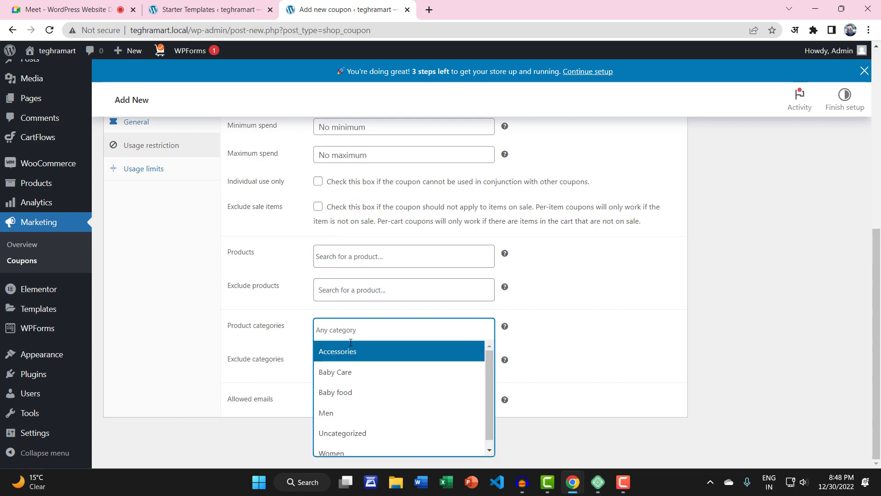
scroll(366, 385, "down", 1)
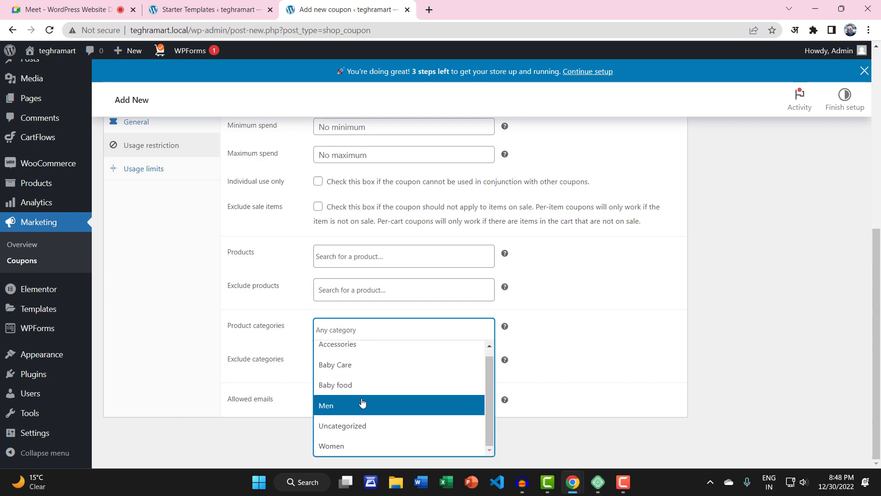
left_click(287, 357)
left_click(359, 363)
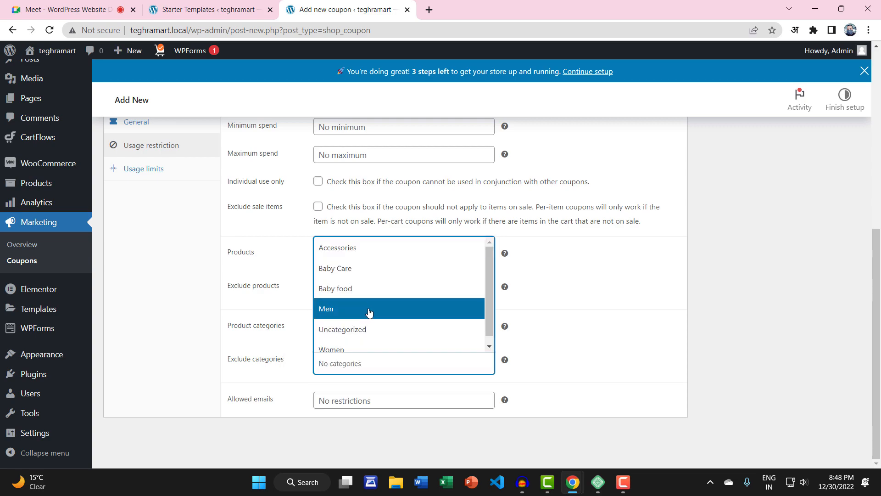
left_click(275, 348)
scroll(375, 258, "up", 4)
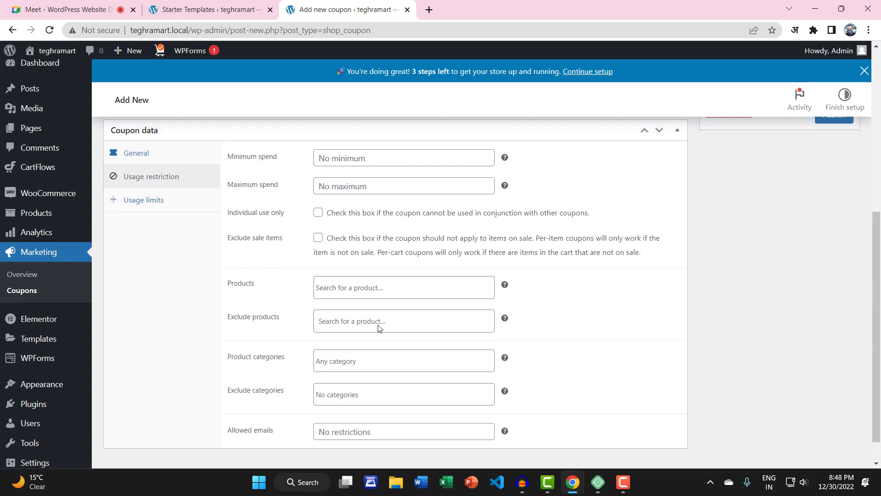
Step: Publish the HNY10 coupon and copy the HNY10 code from its title field
left_click(833, 257)
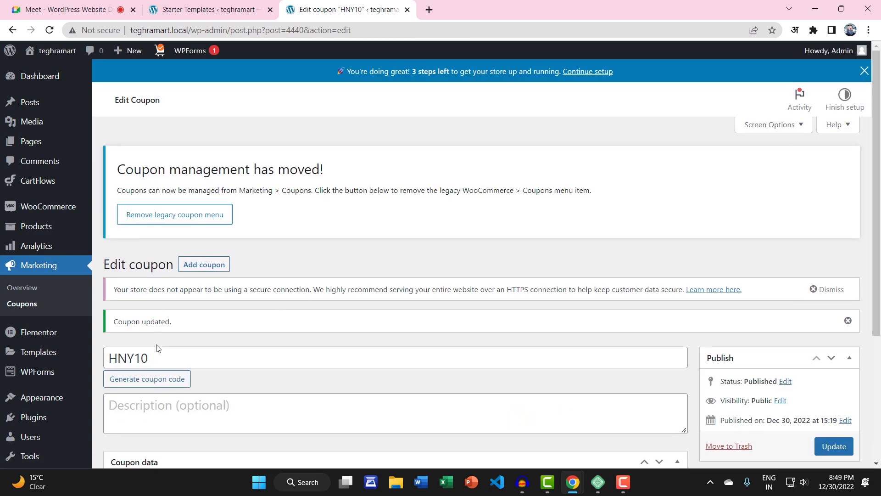
left_click(156, 357)
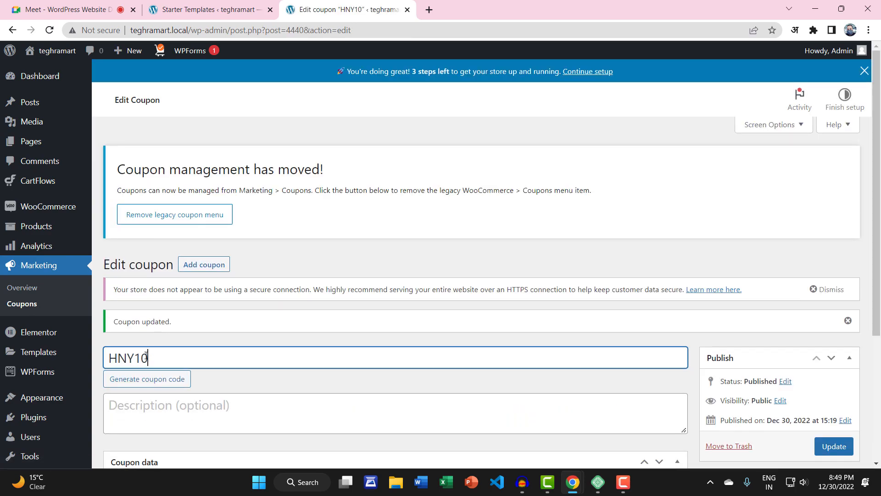
left_click_drag(152, 357, 98, 356)
right_click(111, 353)
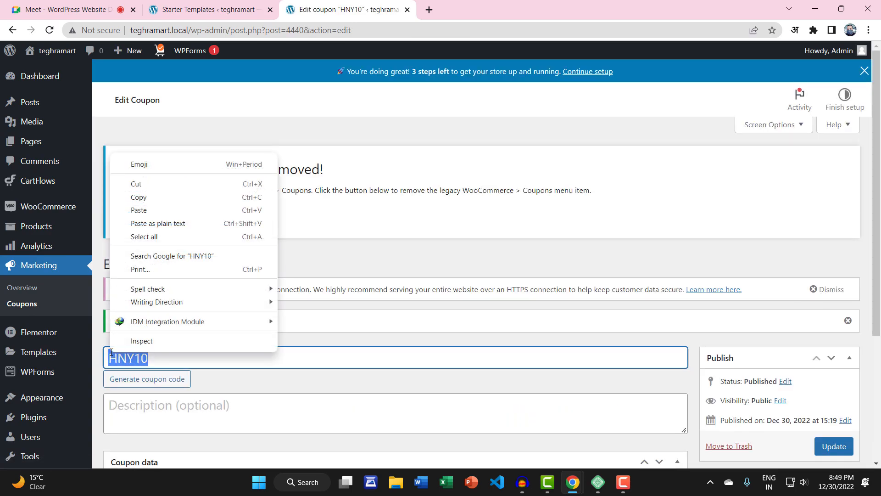
left_click(153, 198)
Step: Open the teghramart storefront in a new tab and scroll to the Featured Products grid
left_click(205, 9)
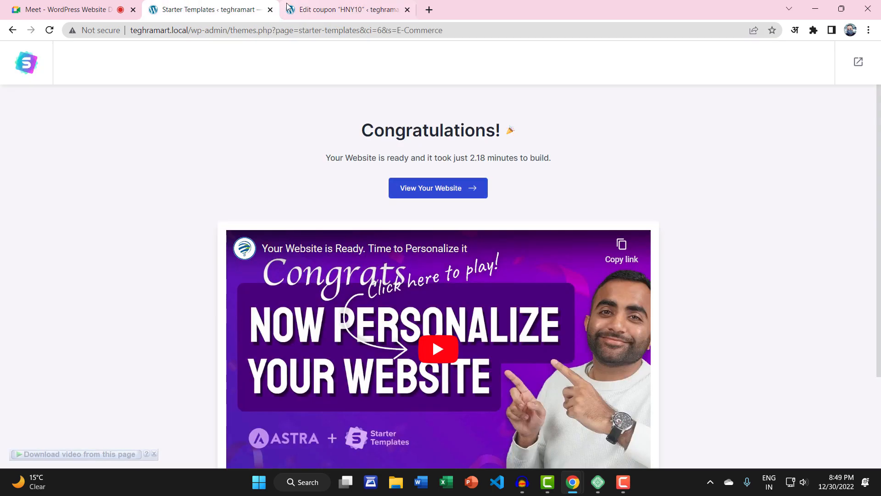
left_click(340, 9)
right_click(44, 74)
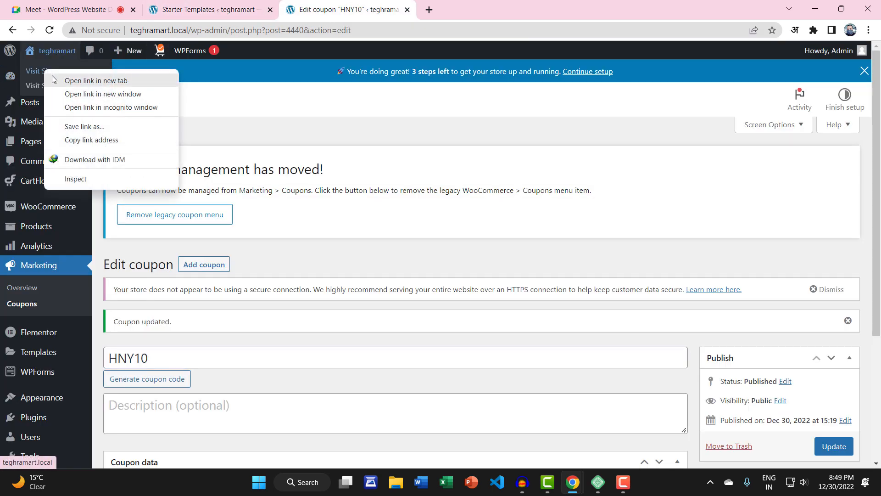
left_click(51, 76)
left_click(478, 7)
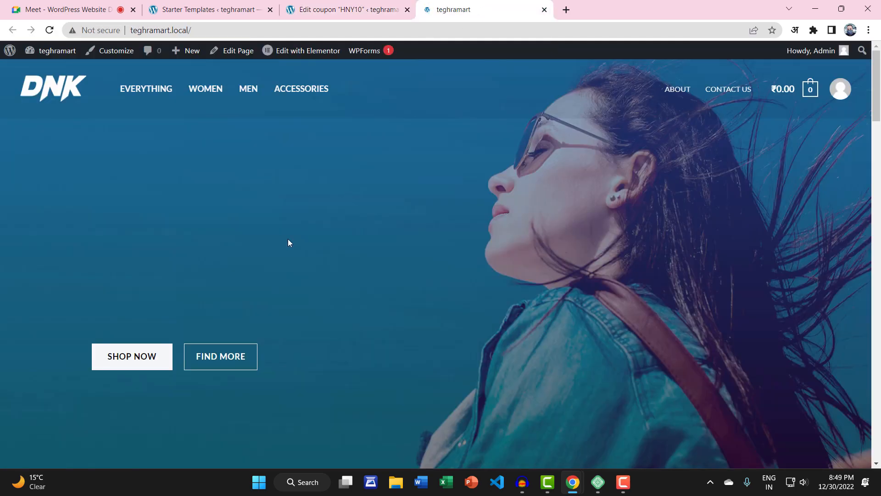
scroll(321, 275, "down", 6)
scroll(386, 282, "down", 12)
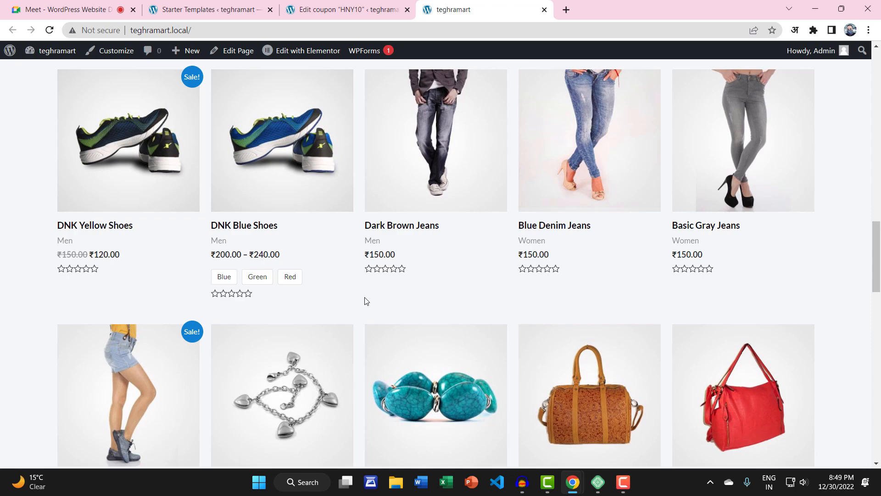
scroll(366, 302, "up", 1)
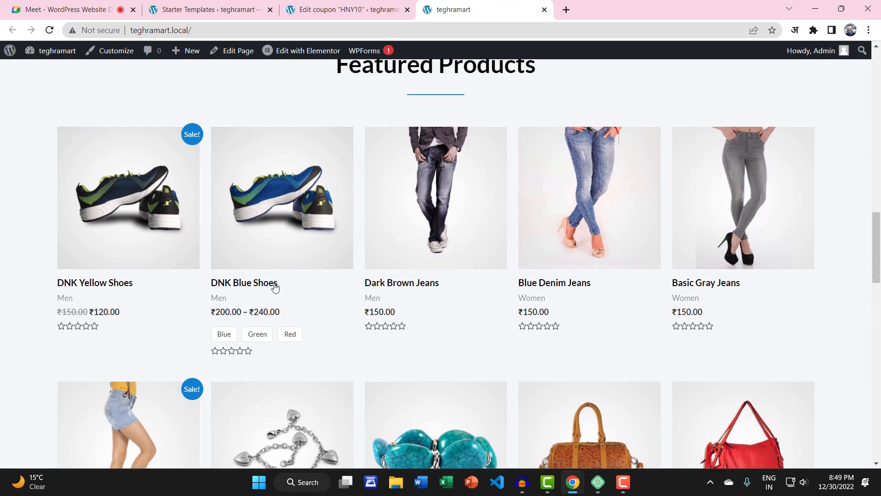
Step: On the DNK Blue Shoes page, compare Red, Green and Blue swatches, then add Blue to the cart
left_click(246, 285)
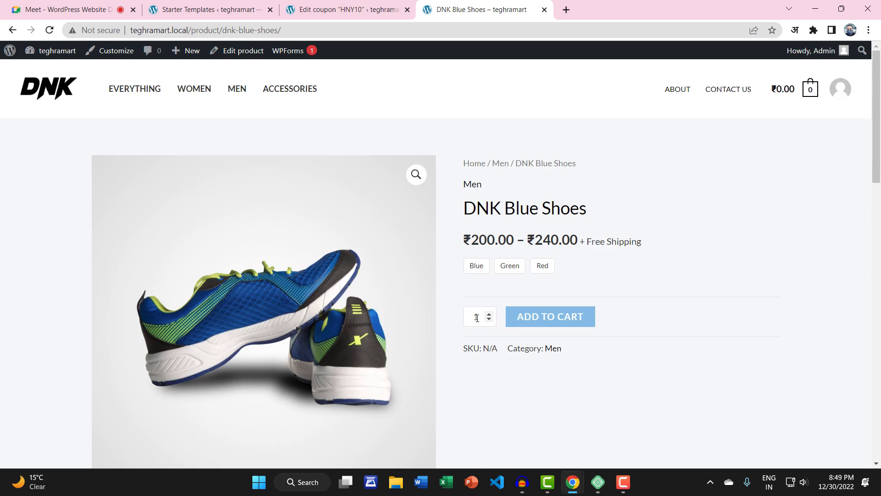
left_click(480, 270)
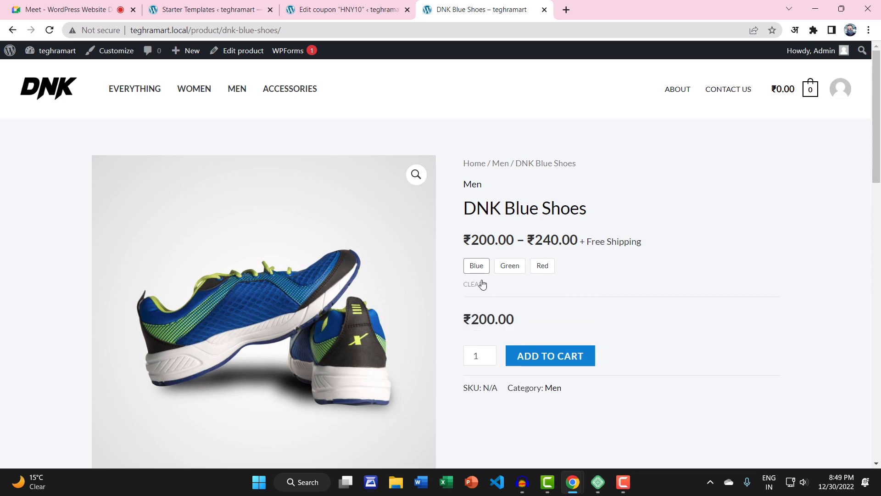
left_click(508, 270)
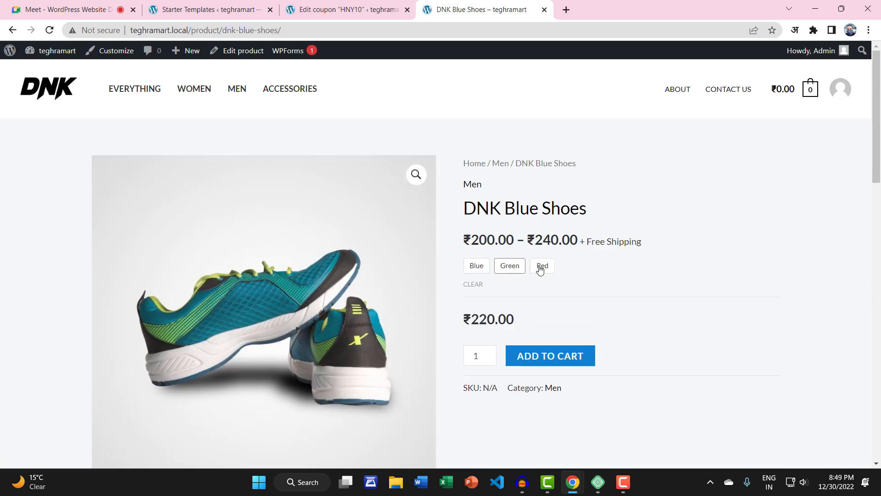
left_click(541, 270)
left_click(518, 270)
left_click(486, 270)
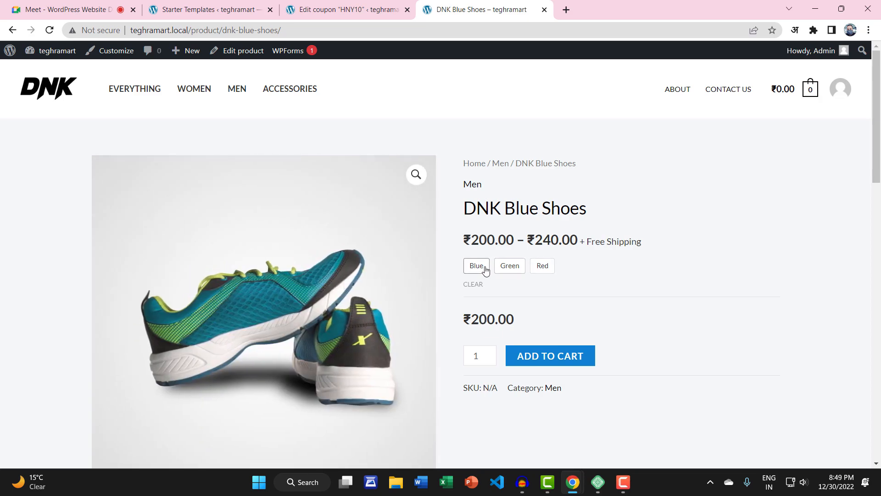
left_click(489, 355)
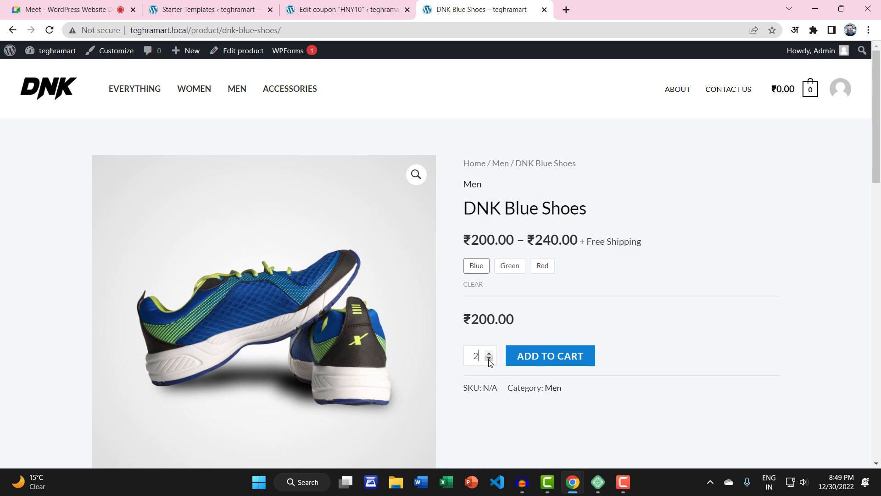
left_click(527, 356)
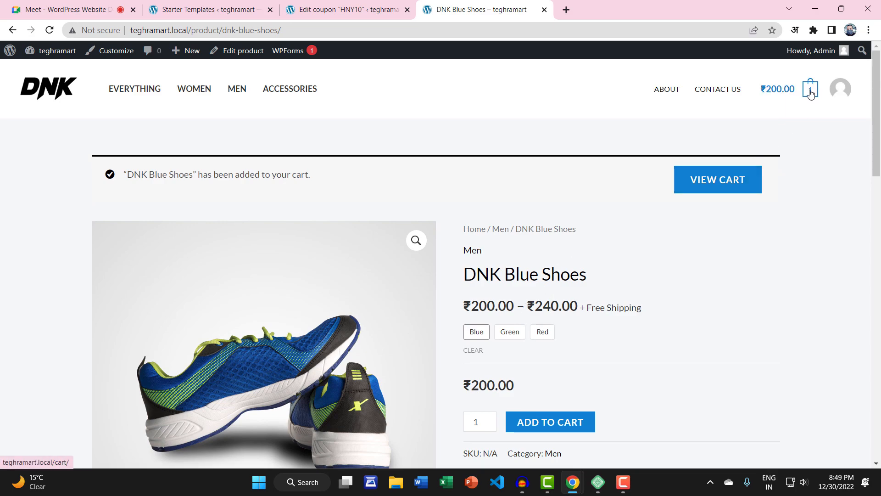
Step: In the cart, paste and apply coupon HNY10, cutting ₹20.00 for a ₹180.00 total
left_click(717, 184)
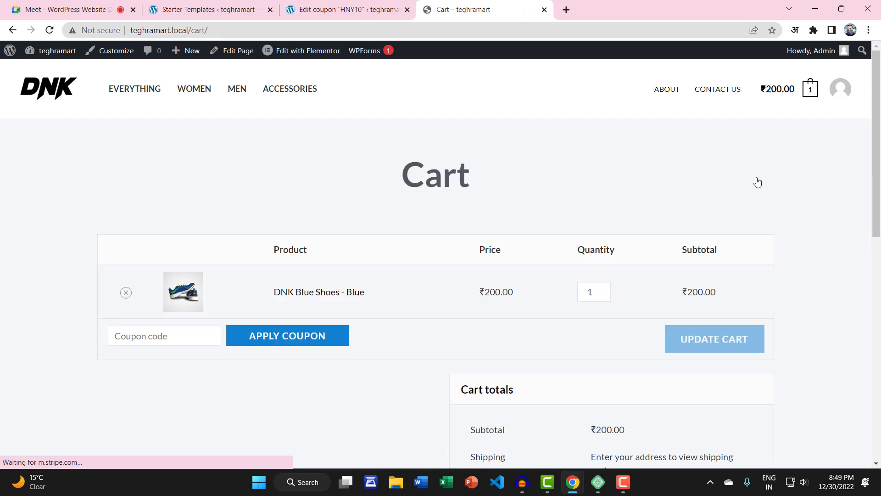
scroll(680, 206, "down", 2)
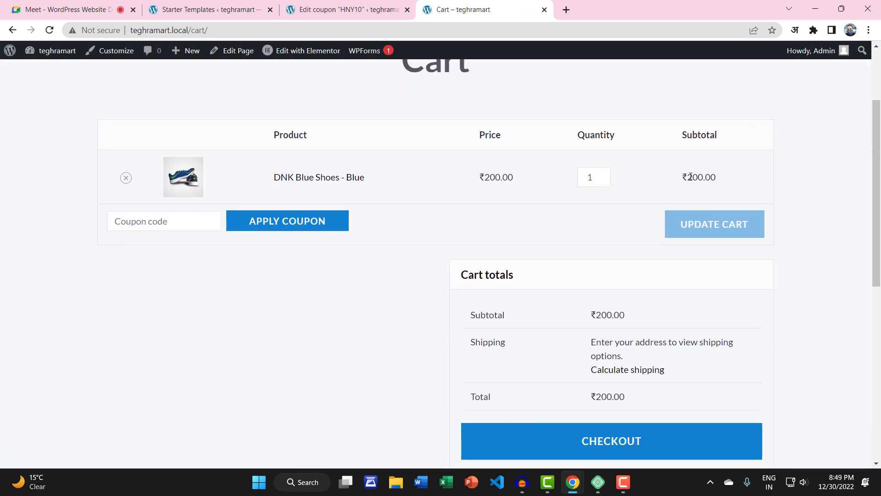
scroll(701, 179, "up", 3)
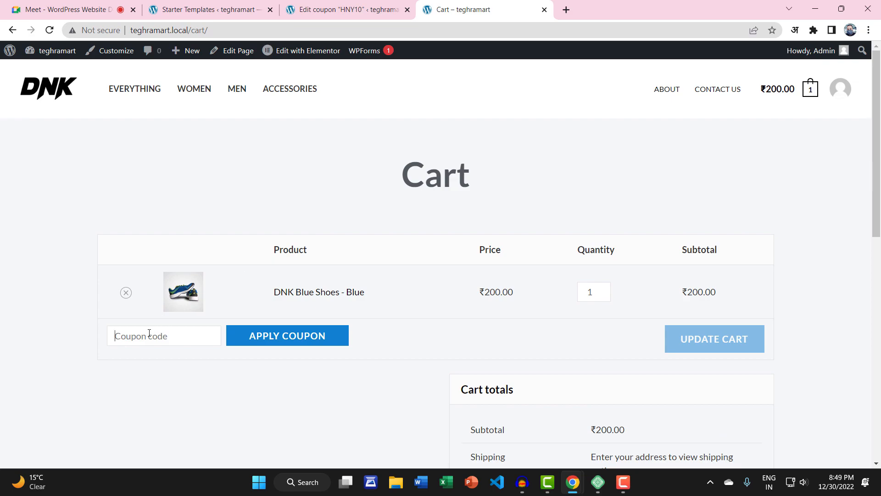
right_click(149, 334)
left_click(200, 235)
left_click(265, 338)
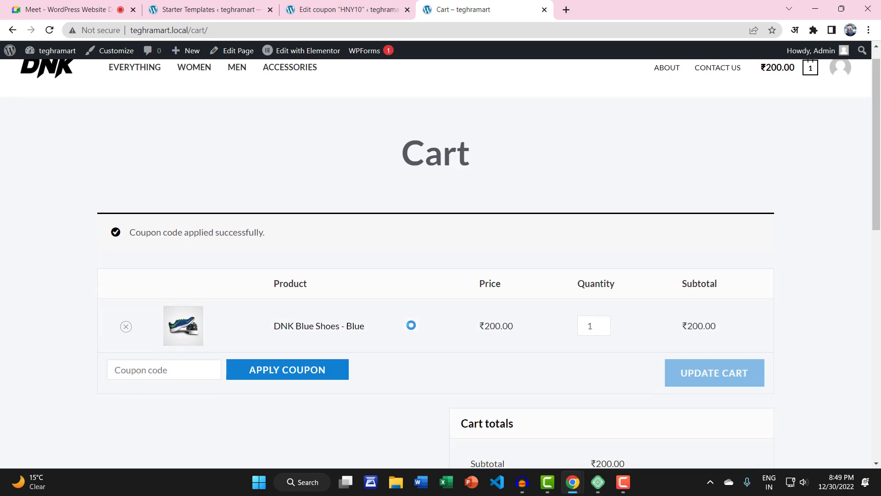
scroll(691, 213, "down", 2)
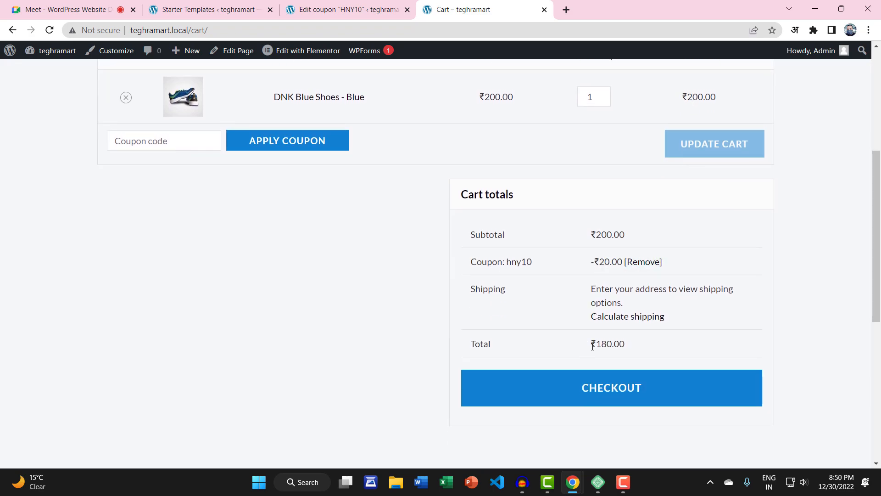
left_click(611, 388)
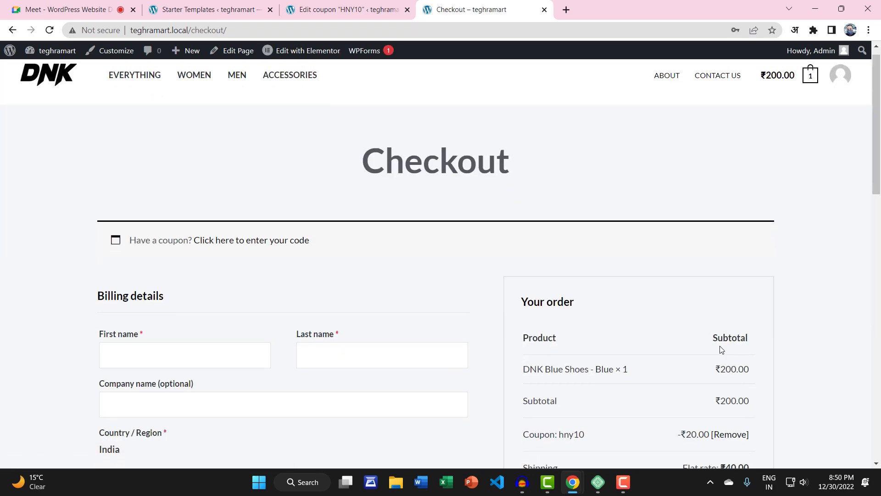
Step: Review the checkout summary: hny10 at -₹20.00, ₹40.00 flat-rate shipping, ₹220.00 total
scroll(527, 354, "down", 5)
scroll(574, 287, "down", 3)
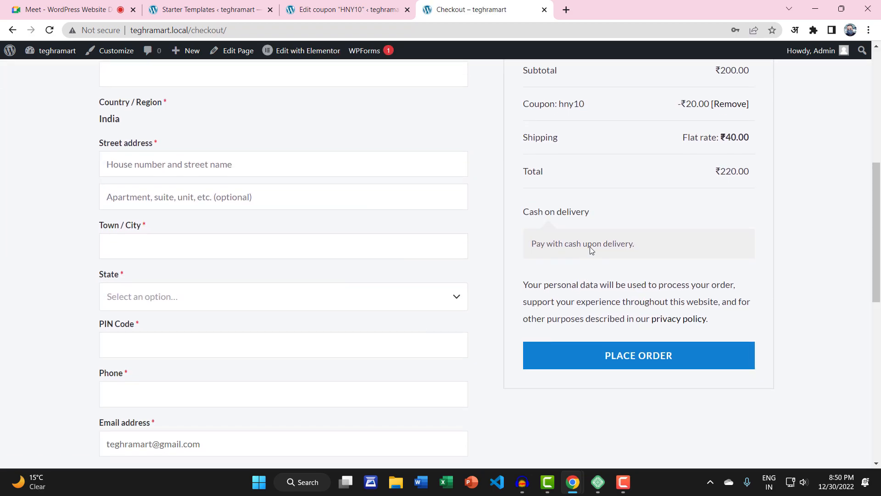
triple_click(541, 247)
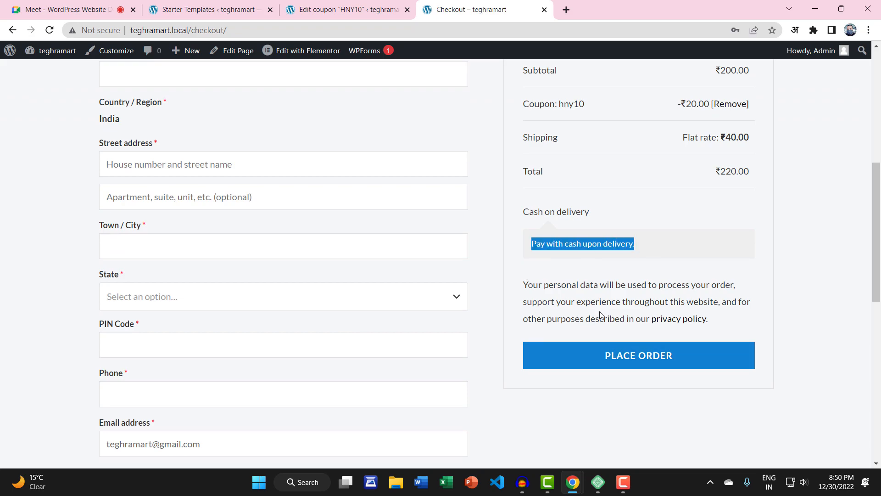
left_click(626, 253)
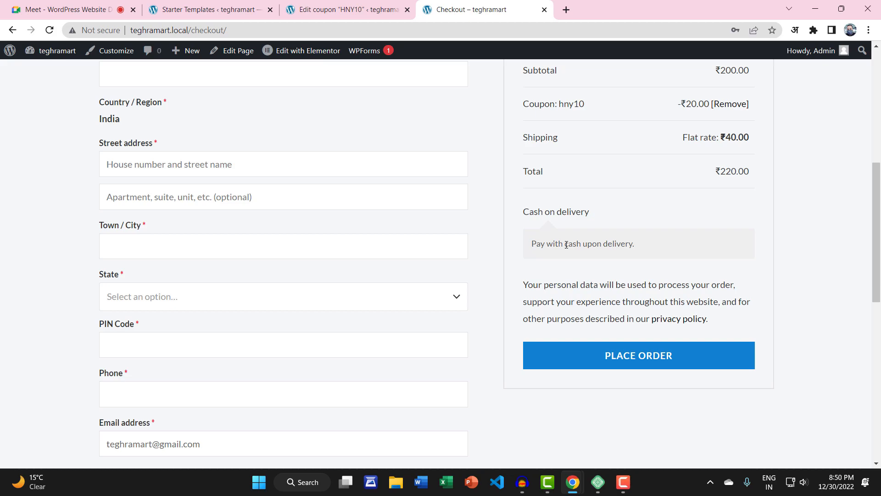
scroll(480, 245, "up", 5)
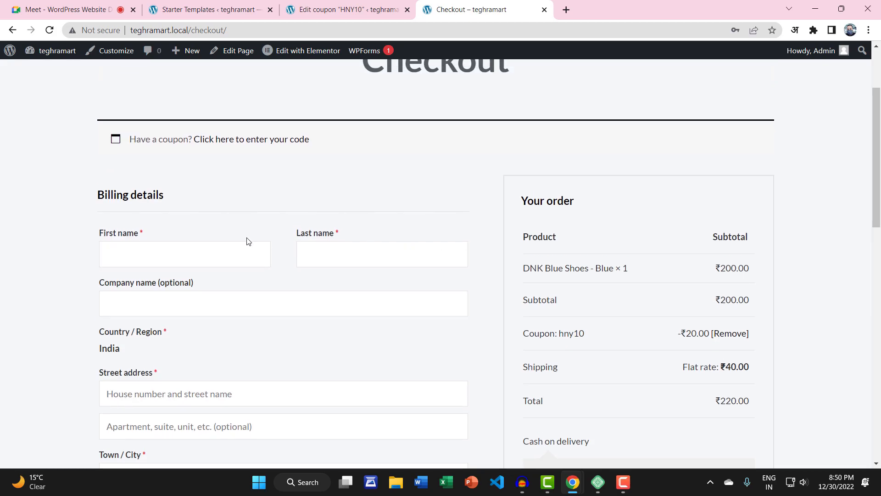
scroll(139, 241, "down", 10)
scroll(147, 241, "up", 12)
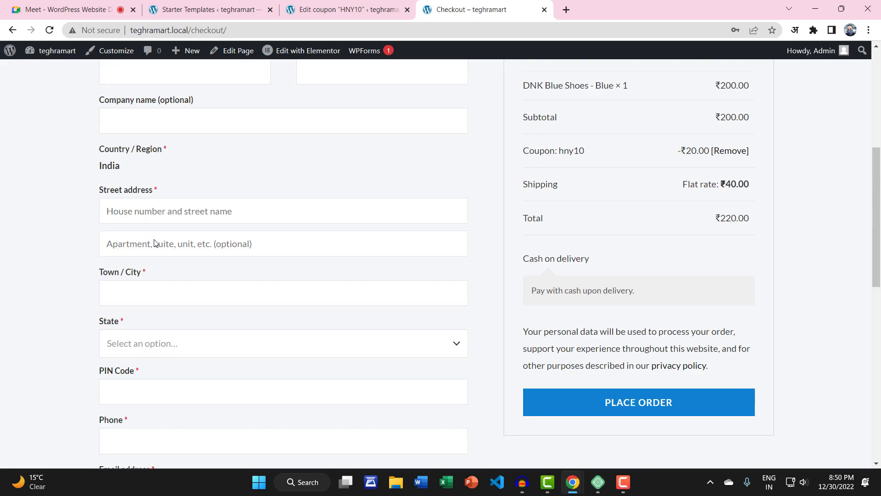
scroll(154, 242, "down", 18)
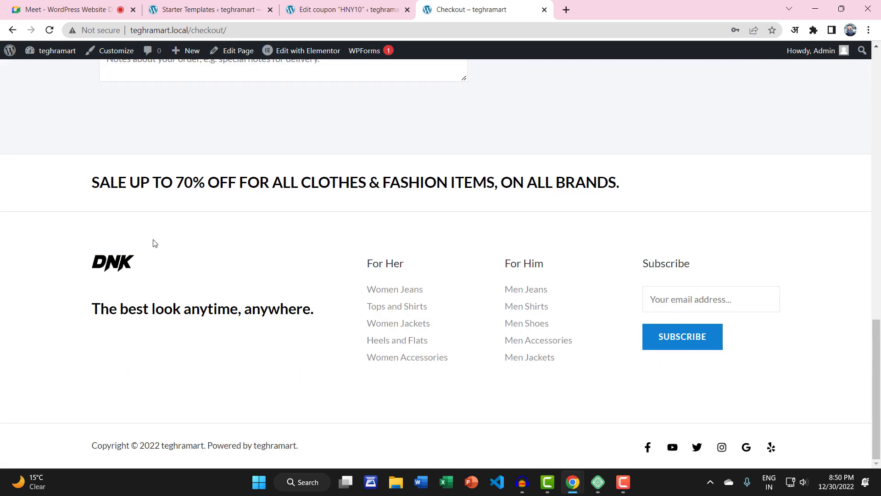
scroll(154, 243, "up", 1)
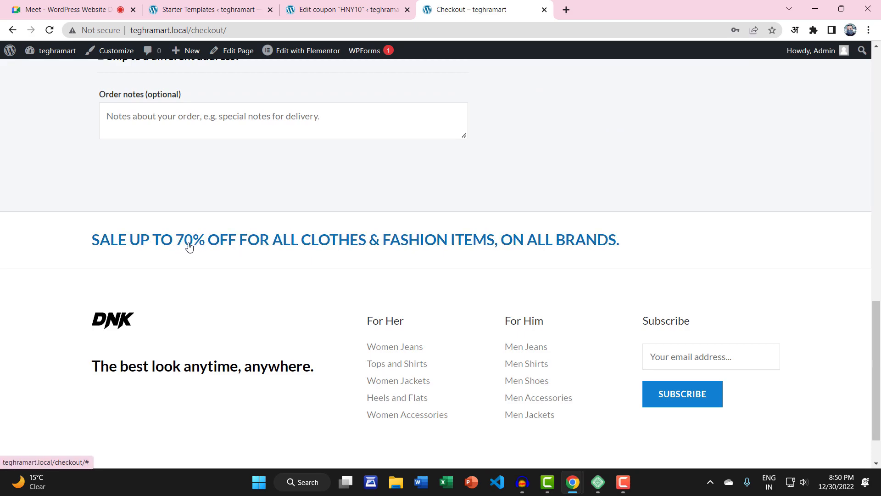
scroll(189, 247, "up", 13)
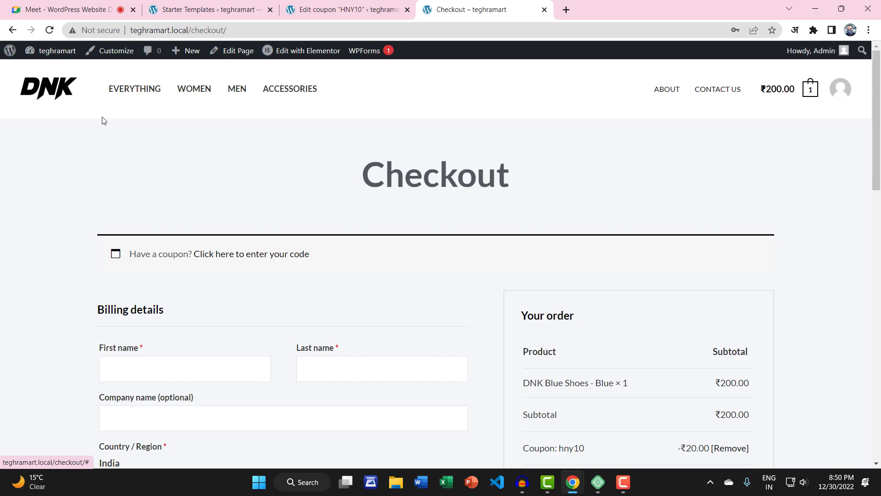
Step: Return to the store homepage via the DNK logo and open it in Elementor
left_click(56, 97)
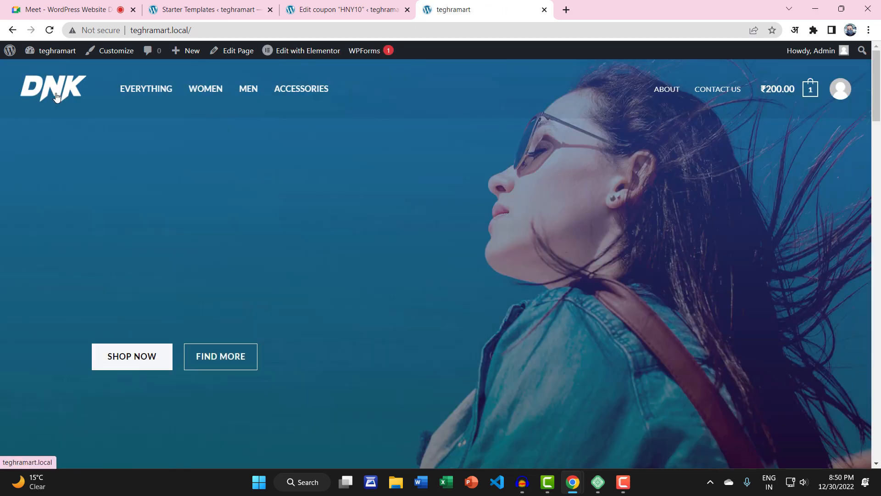
scroll(240, 158, "down", 15)
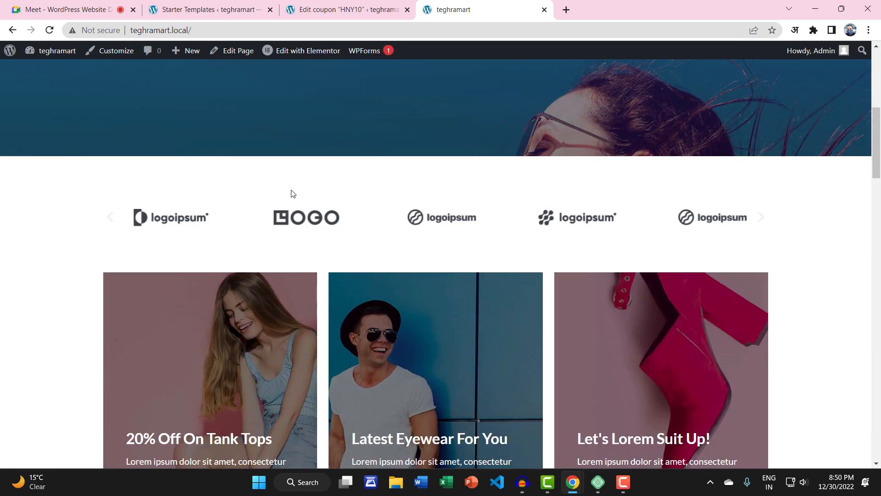
scroll(260, 234, "up", 15)
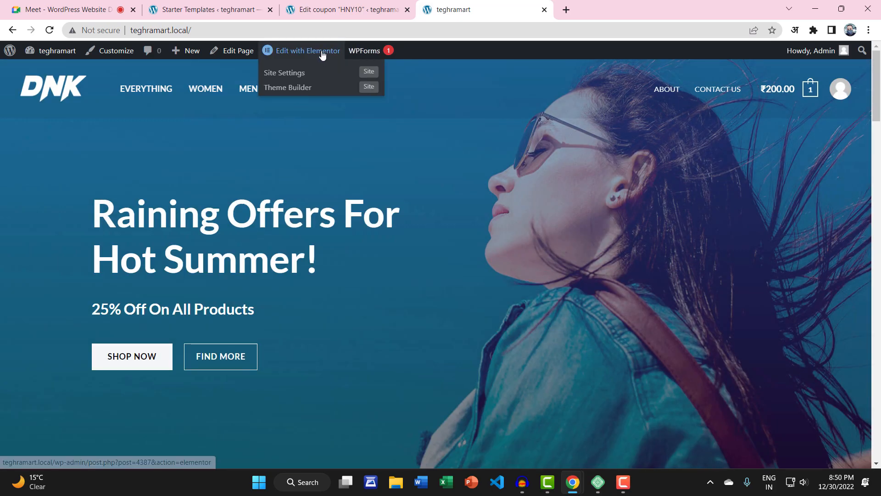
left_click(303, 50)
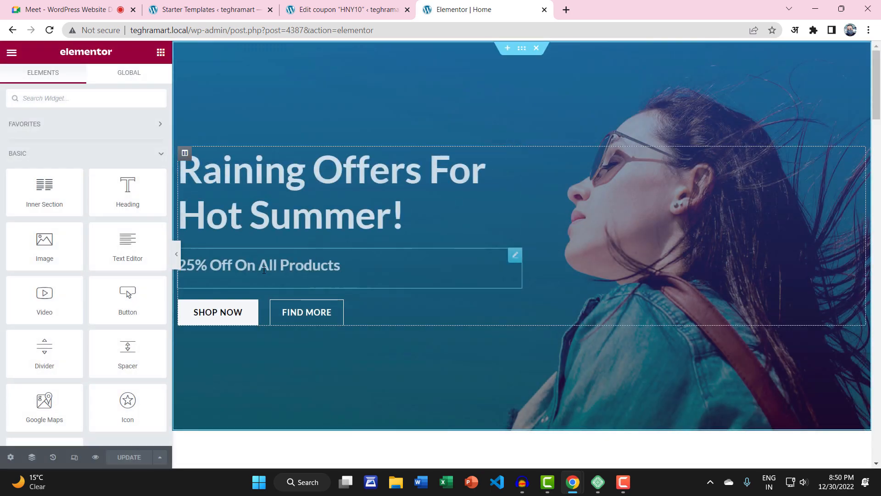
Step: Change the hero subheading from 25% Off to 10% Off On All Products
left_click(515, 256)
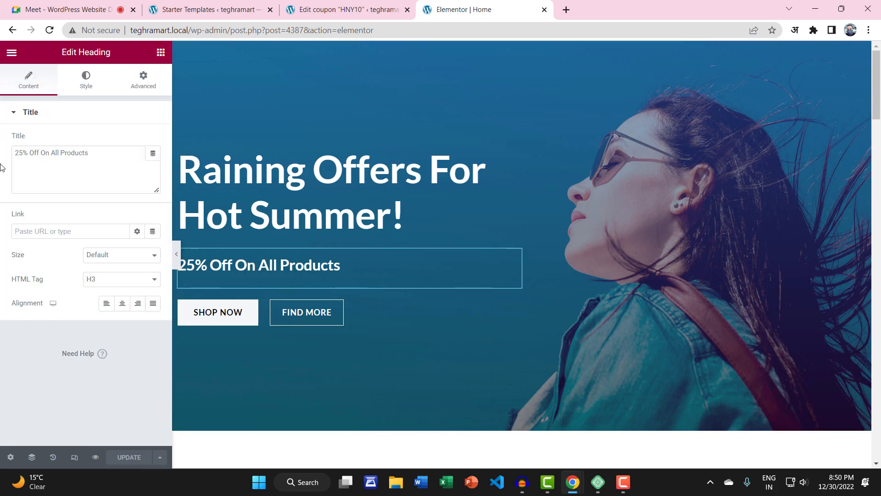
left_click_drag(24, 148, 2, 160)
type("10")
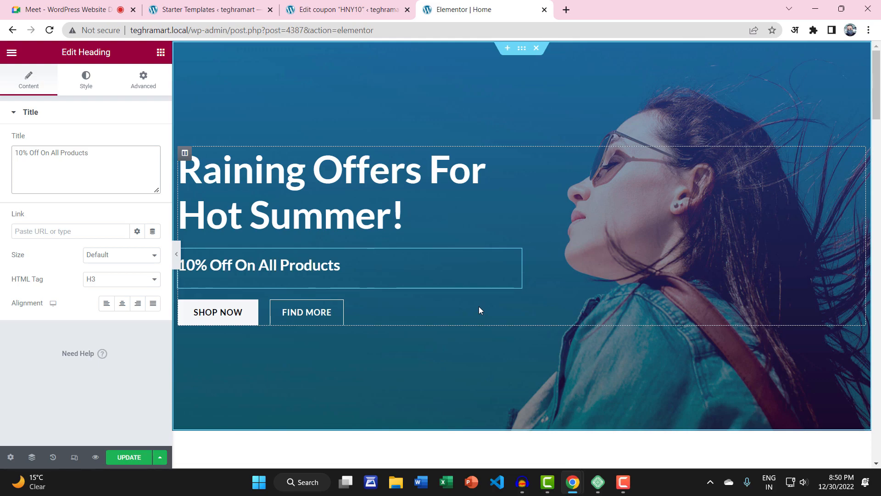
scroll(478, 307, "down", 20)
scroll(484, 311, "down", 13)
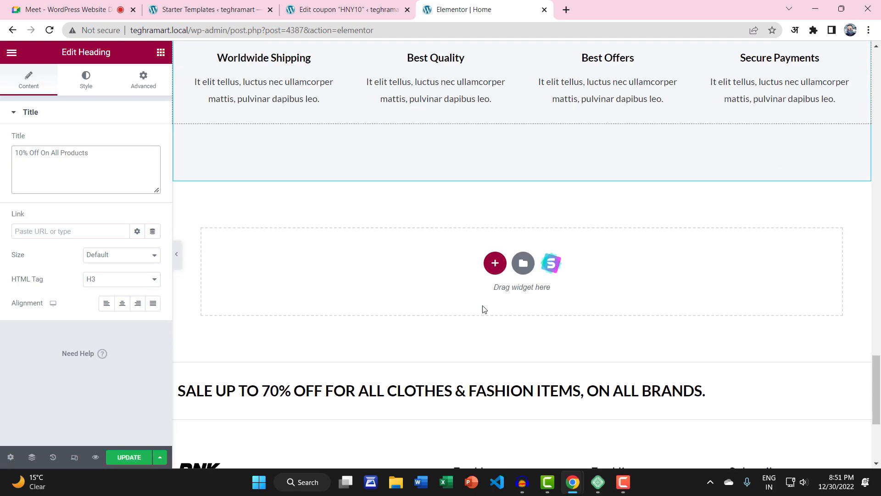
left_click(337, 179)
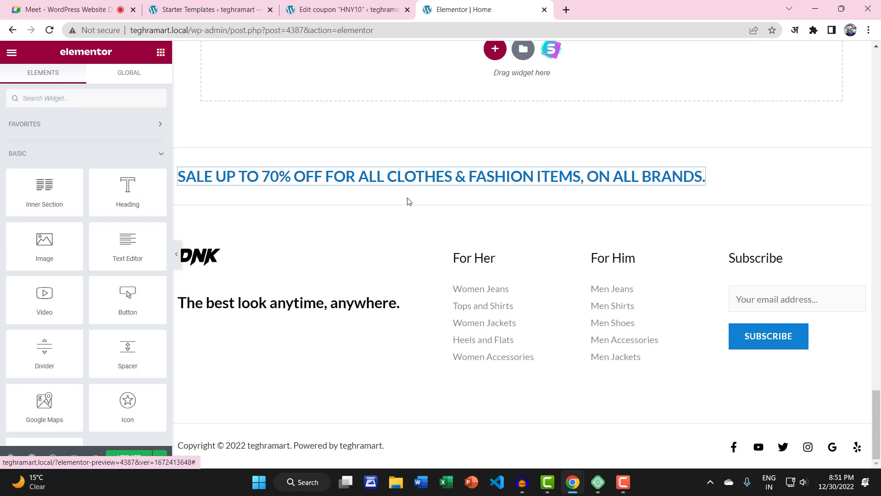
Step: Save the edited homepage in Elementor with Ctrl+S
left_click(563, 182)
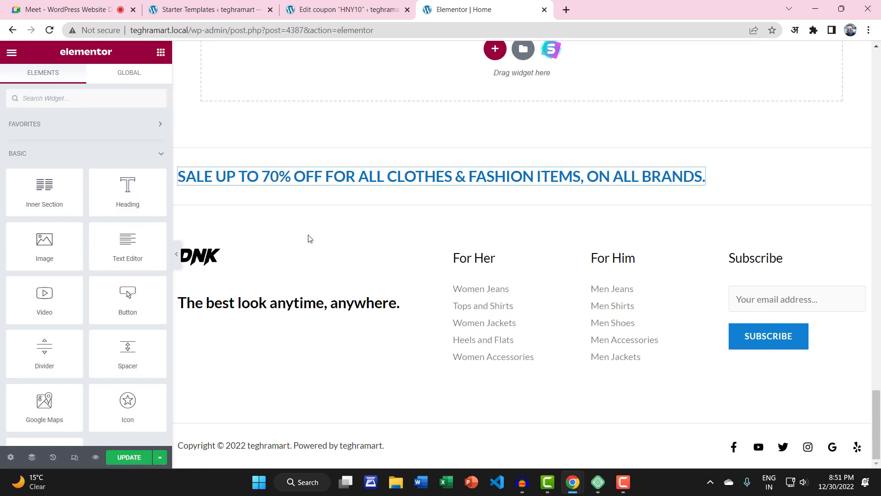
scroll(276, 262, "up", 5)
key("ctrl+s")
scroll(301, 332, "up", 7)
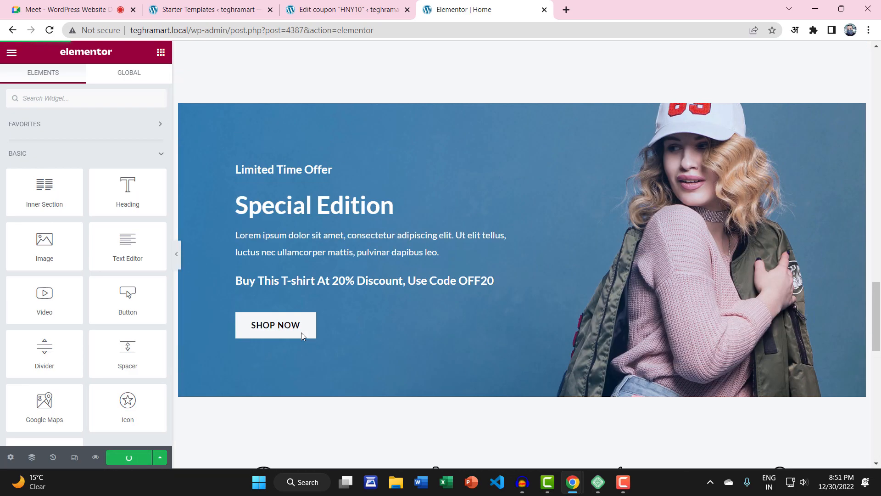
scroll(302, 333, "up", 10)
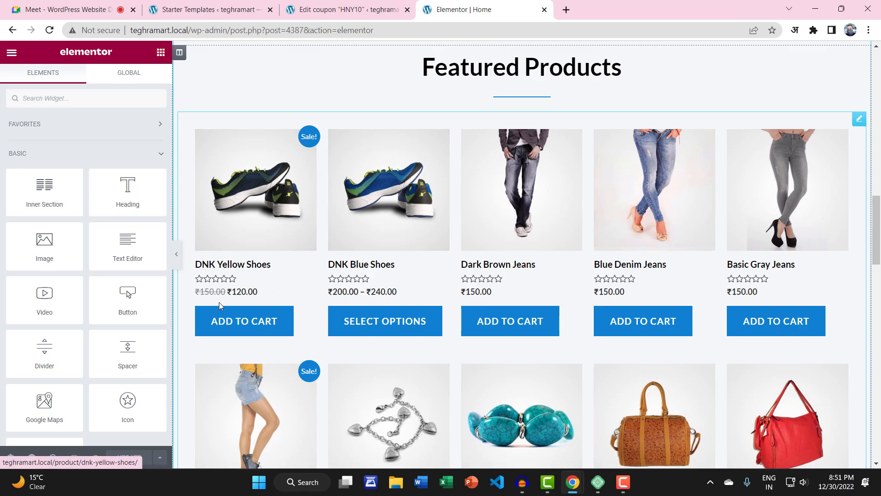
scroll(199, 300, "up", 15)
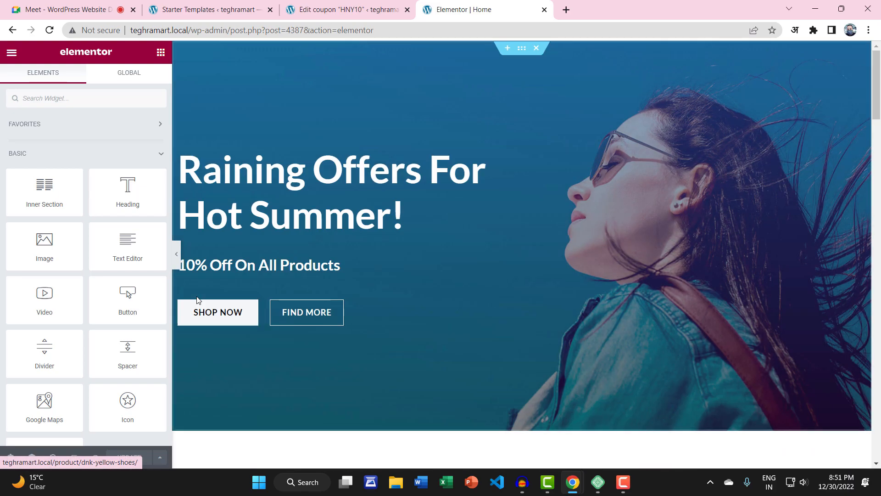
left_click(13, 52)
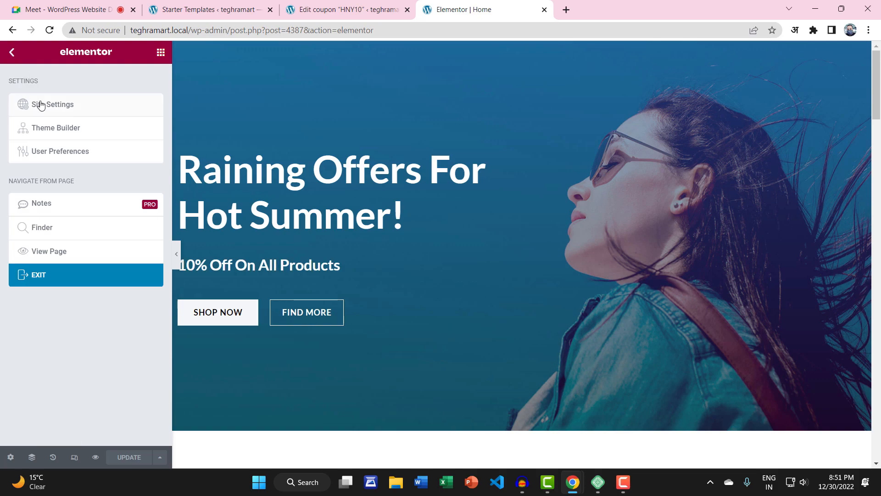
Step: Check the live homepage's 10% Off On All Products heading, then launch the site Customizer
left_click(64, 251)
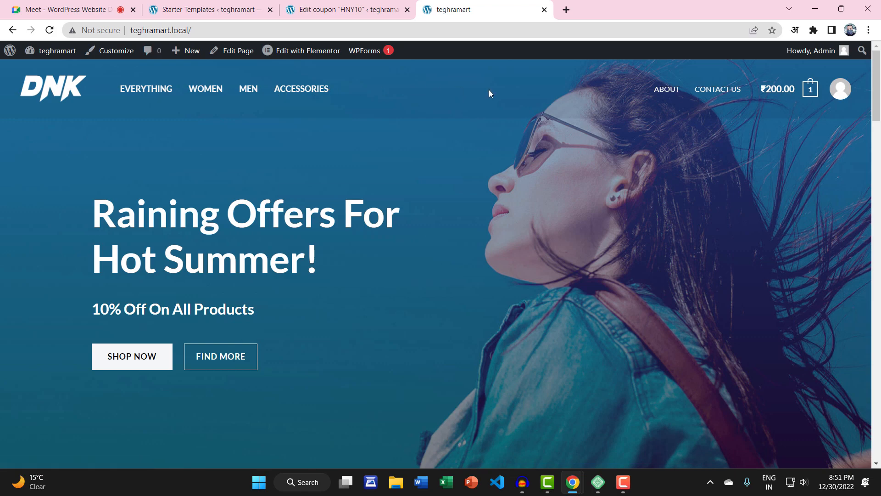
left_click(118, 54)
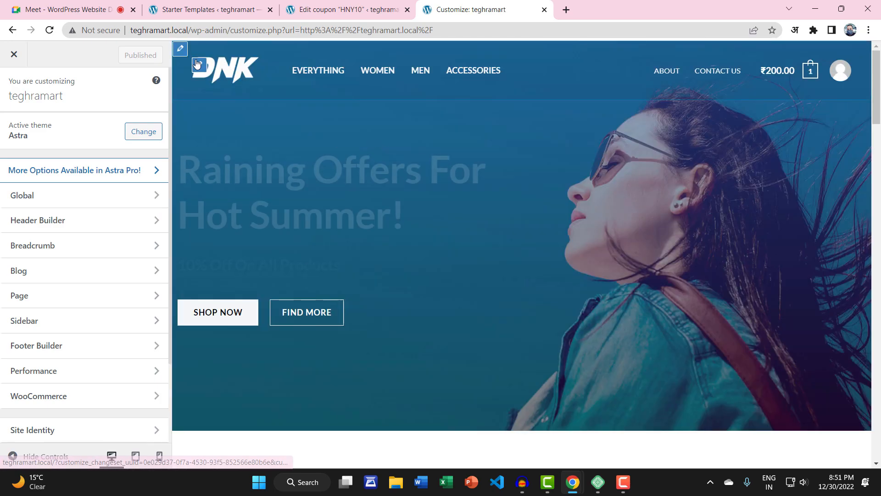
Step: Set the Astra Primary Header background to the black swatch and publish the change
left_click(197, 64)
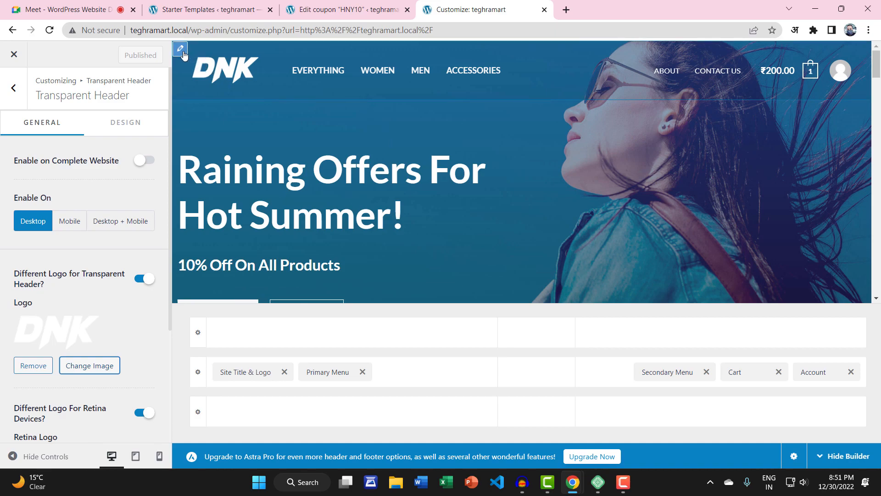
left_click(181, 50)
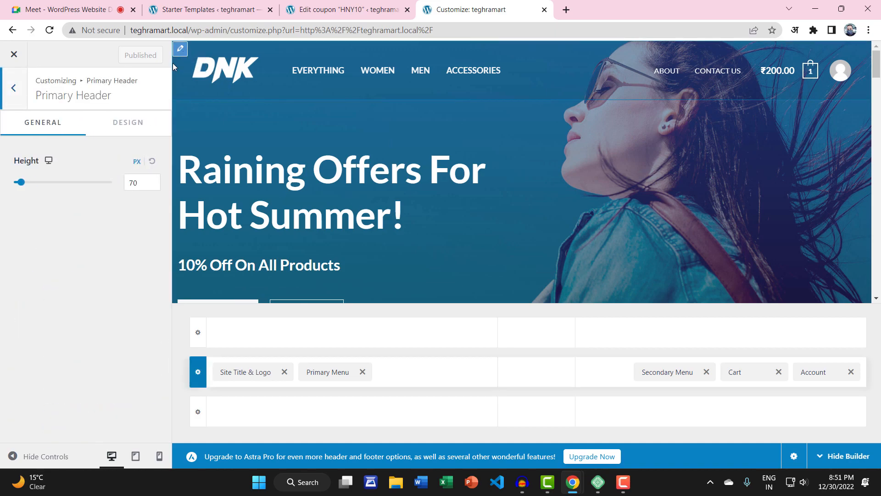
left_click(119, 123)
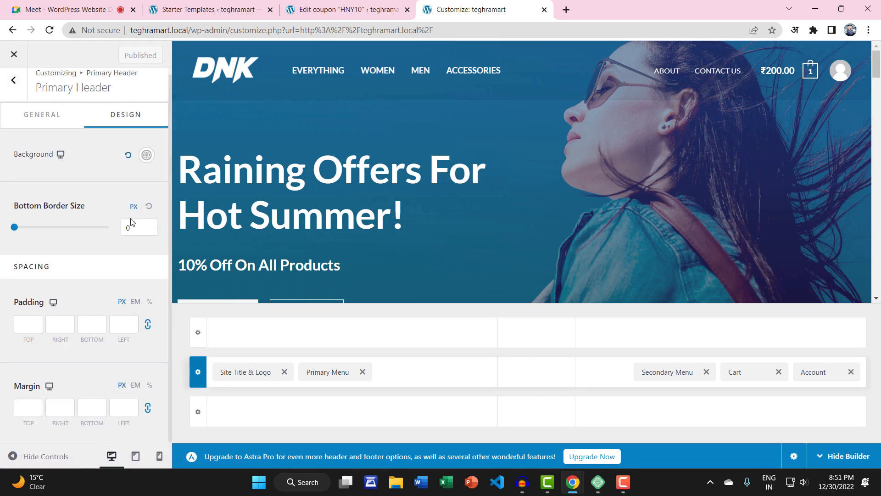
left_click(147, 163)
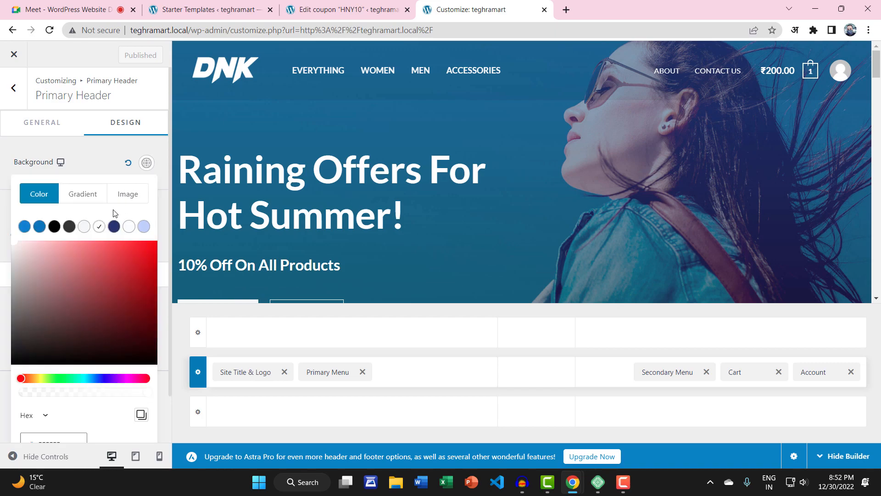
left_click(54, 226)
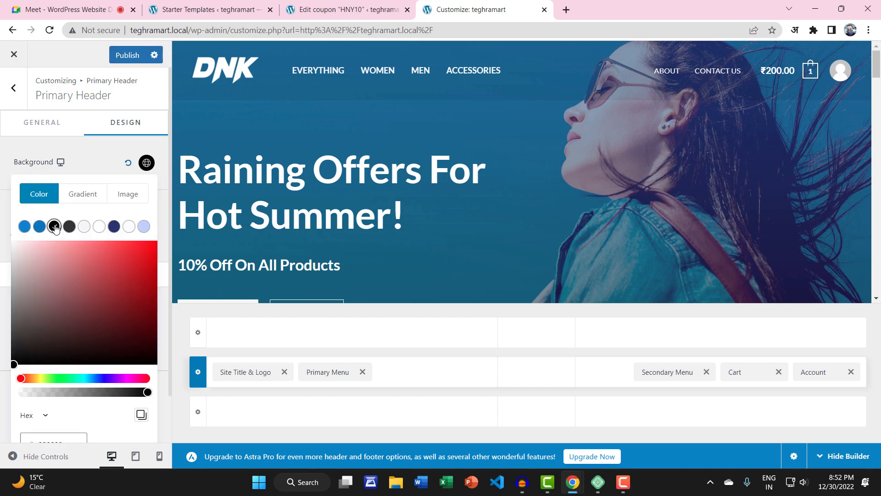
left_click(127, 55)
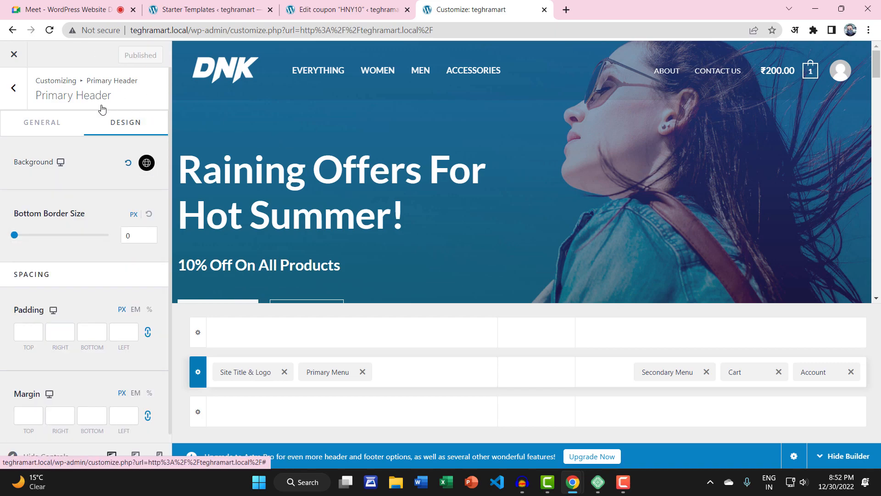
Step: Exit the Customizer and scroll the teghramart homepage past the hero, logo carousel and feature sections
left_click(16, 60)
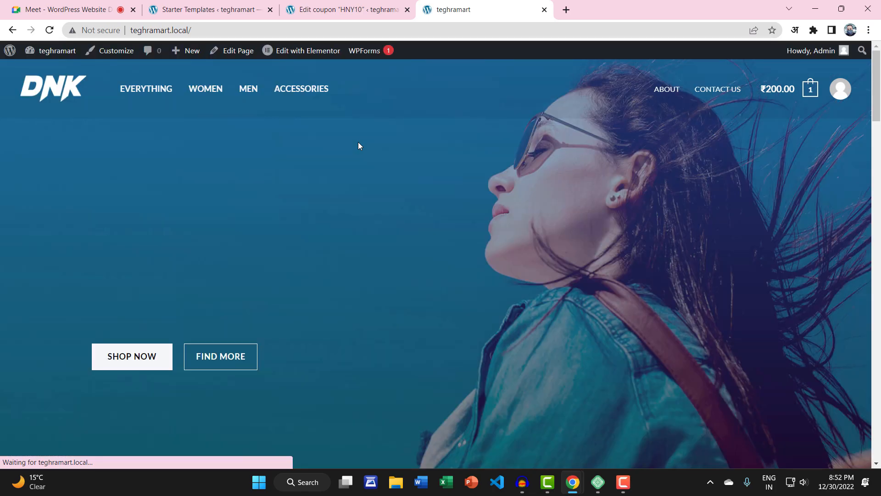
scroll(662, 201, "down", 20)
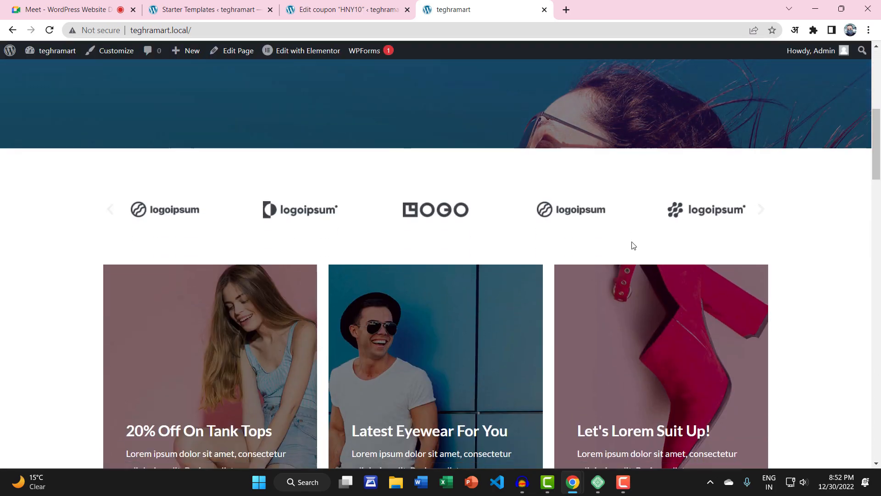
scroll(630, 246, "down", 15)
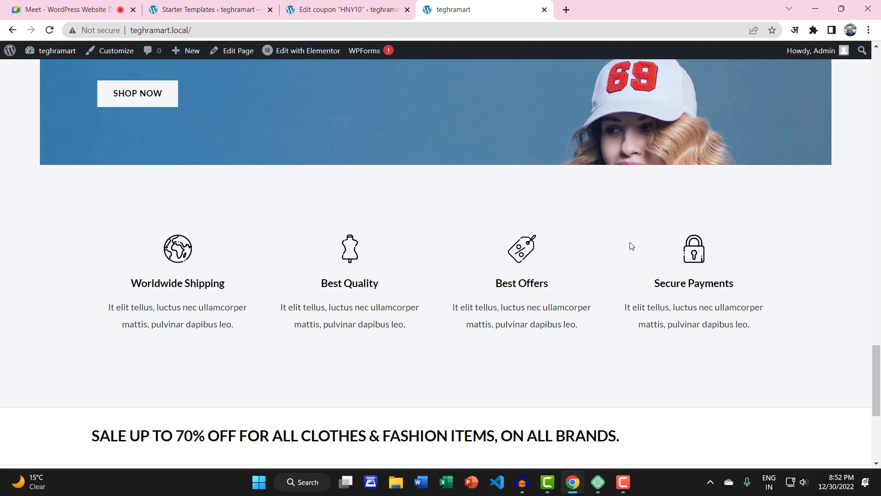